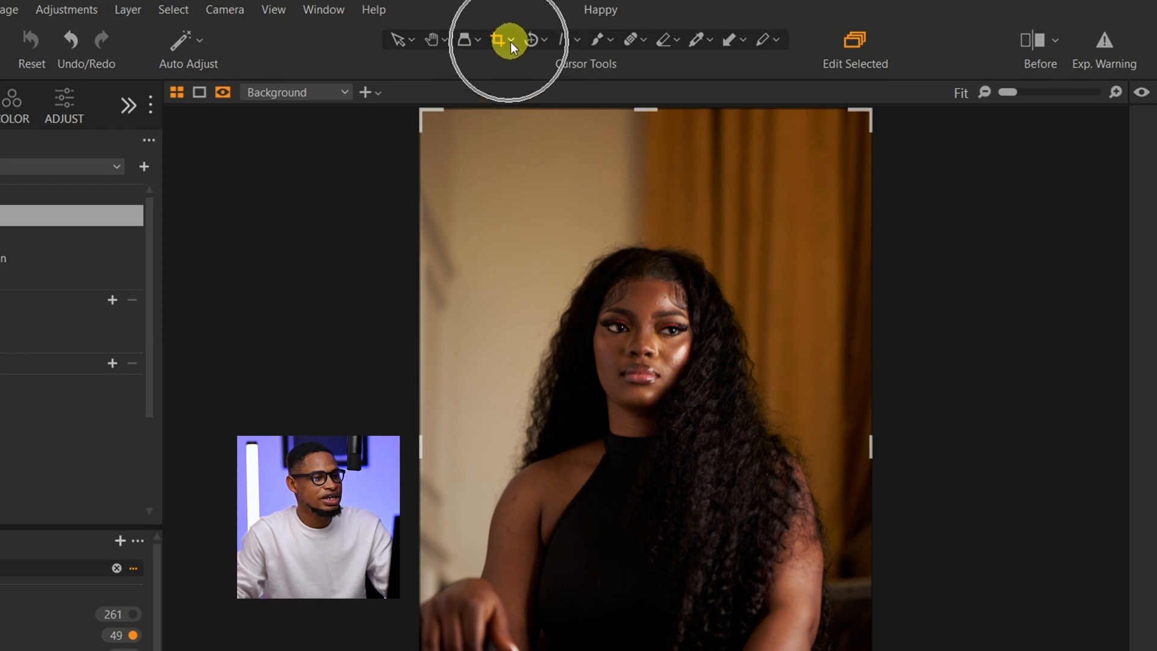
Crop the portrait to a 4x5 aspect ratio, trimming the empty area above the head.
{"action": "left_click", "coordinate": [510, 41]}
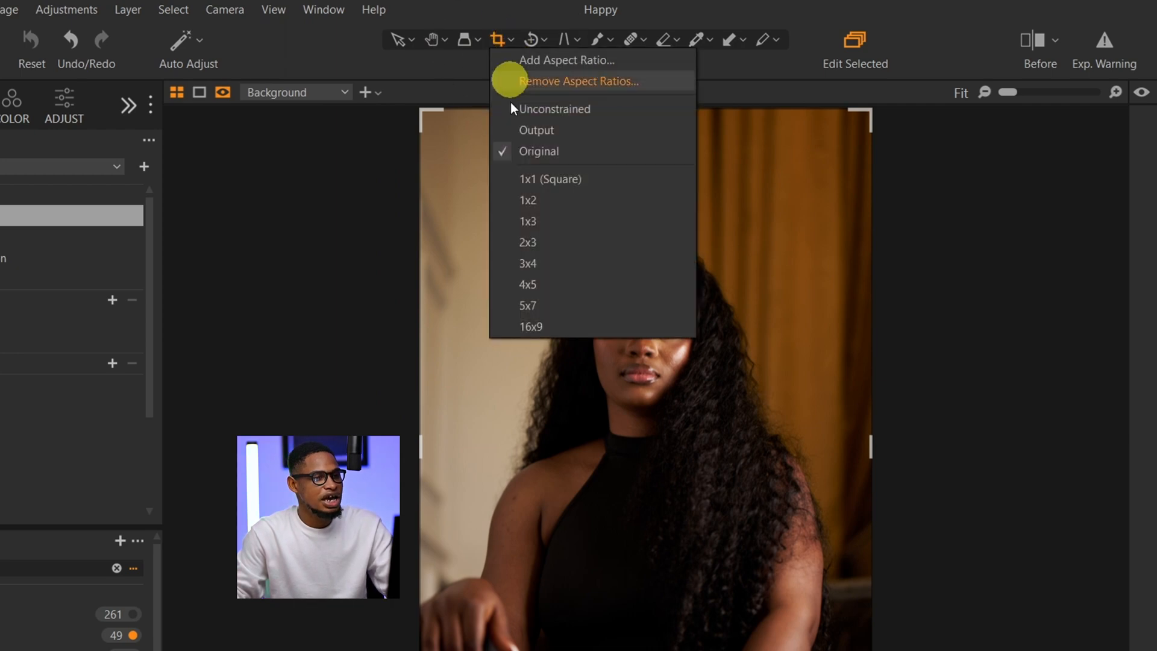
{"action": "left_click", "coordinate": [552, 284]}
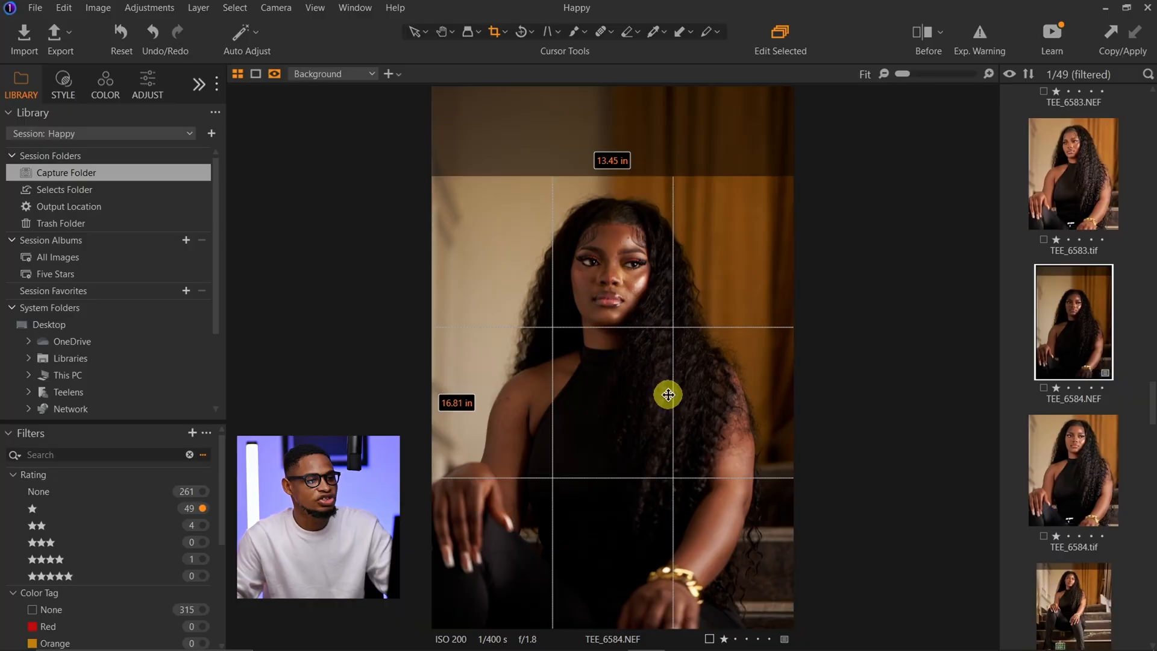
{"action": "left_click_drag", "start_coordinate": [669, 395], "coordinate": [666, 389]}
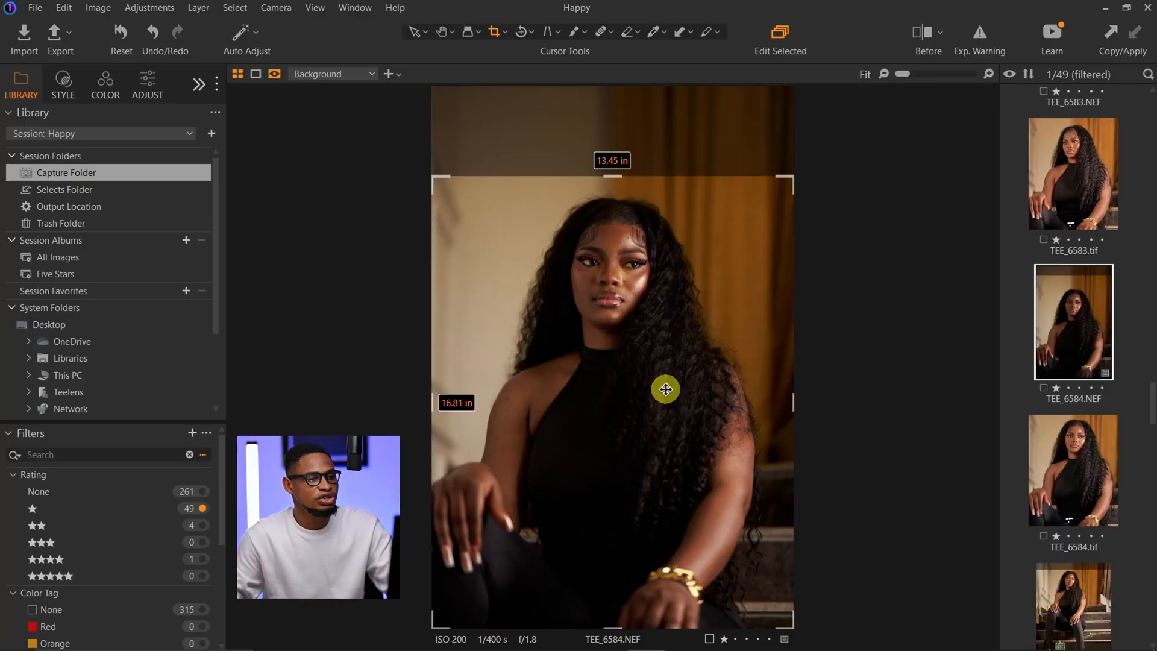
{"action": "key", "text": "h"}
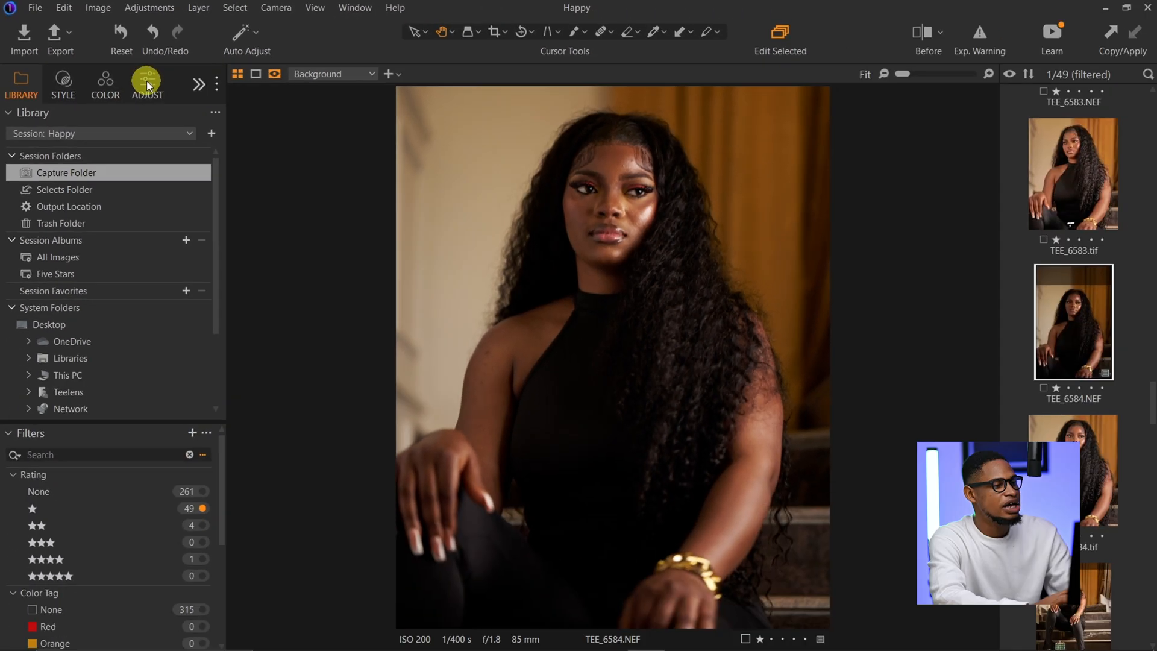
Raise the Exposure to 0.35 and inspect the clipped highlights on the bracelet up close.
{"action": "left_click", "coordinate": [146, 81]}
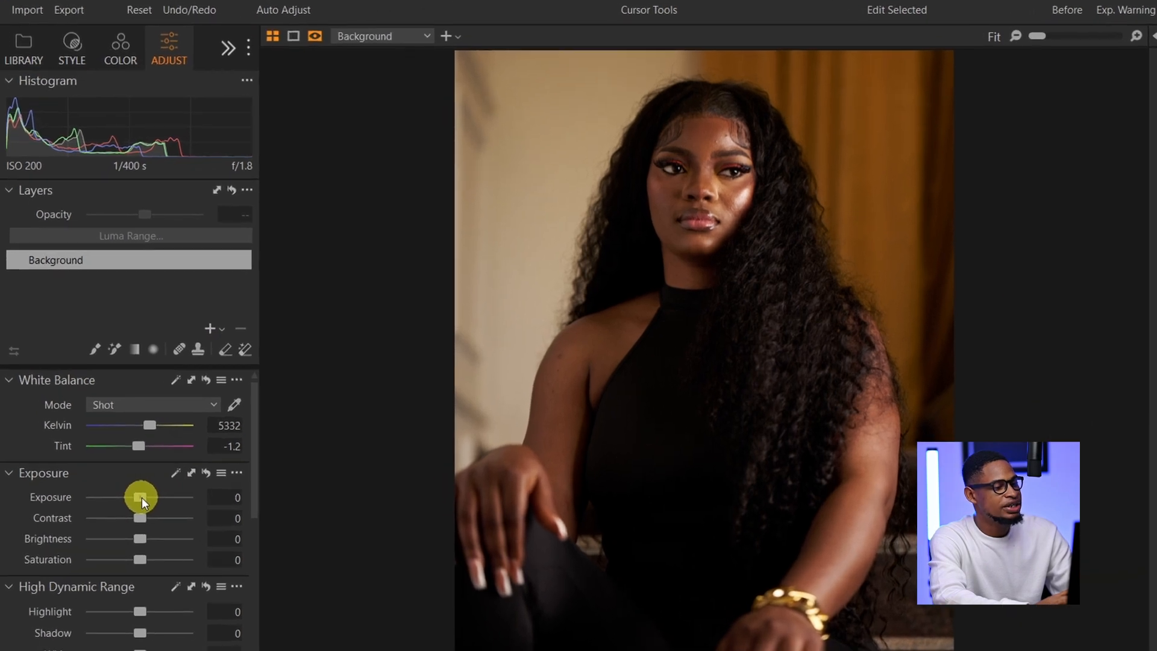
{"action": "left_click_drag", "start_coordinate": [142, 497], "coordinate": [145, 498]}
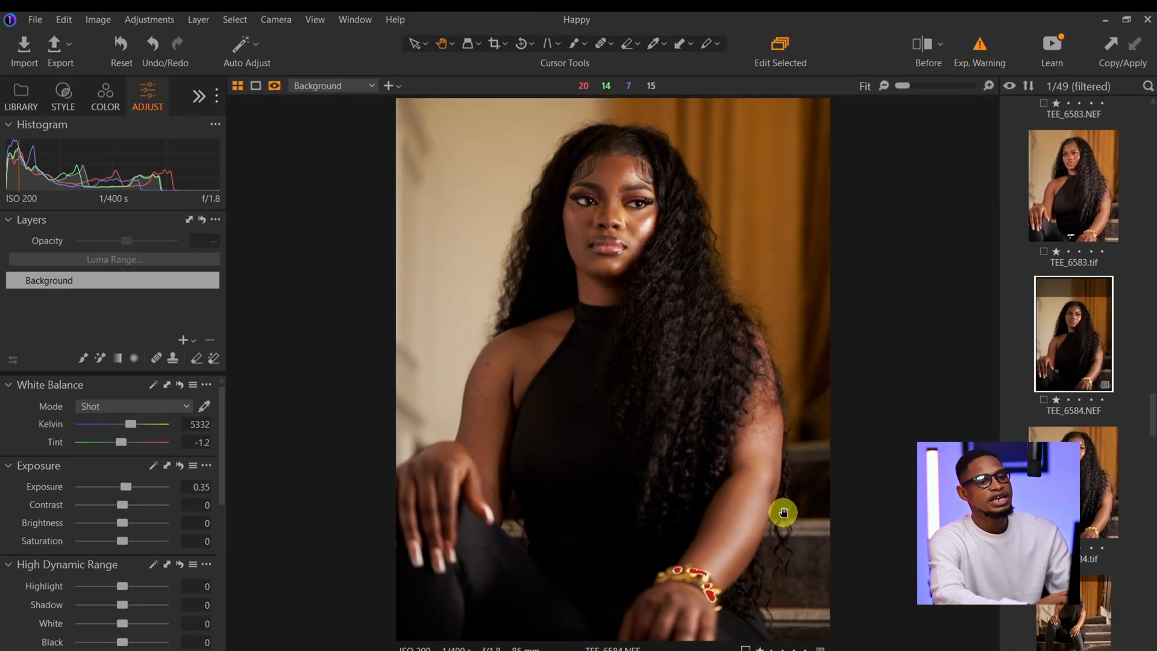
{"action": "double_click", "coordinate": [709, 597]}
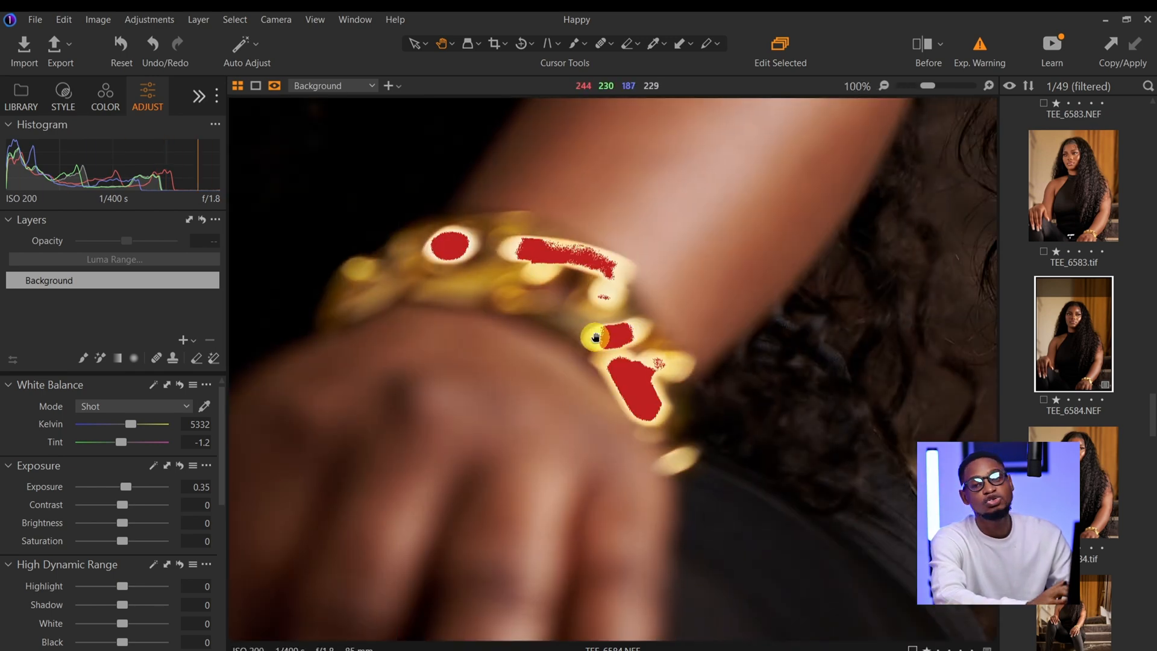
{"action": "double_click", "coordinate": [595, 339]}
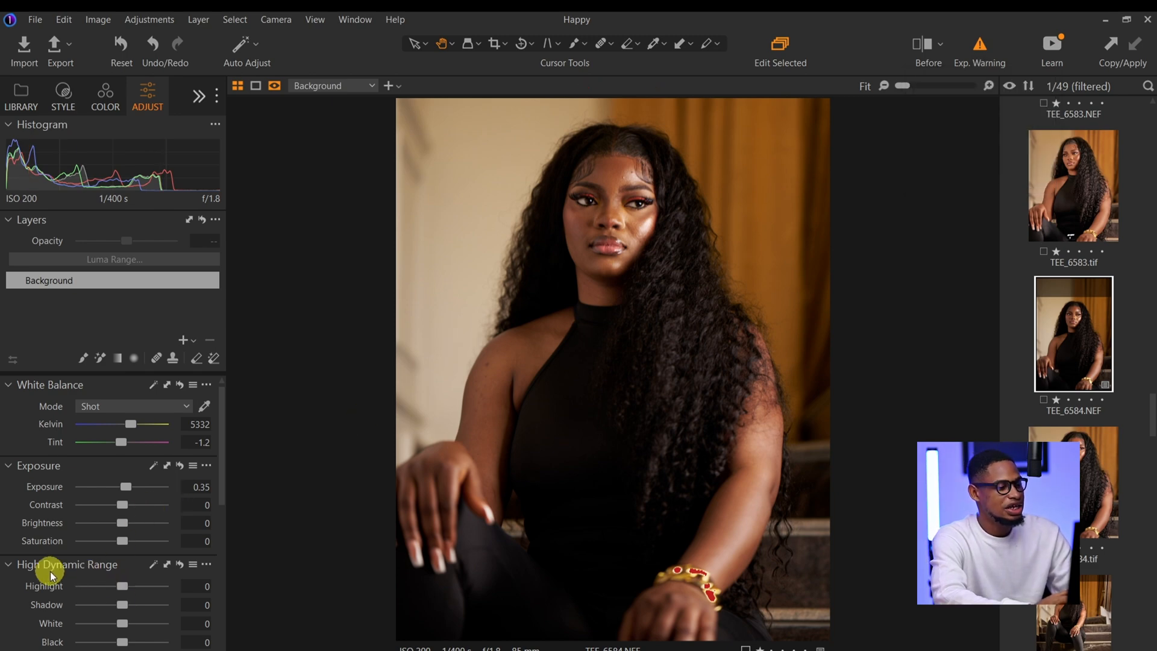
Set the High Dynamic Range values to Highlight -69, Shadow 36, White 9 and Black -3.
{"action": "scroll", "coordinate": [102, 556], "scroll_direction": "down", "scroll_amount": 3}
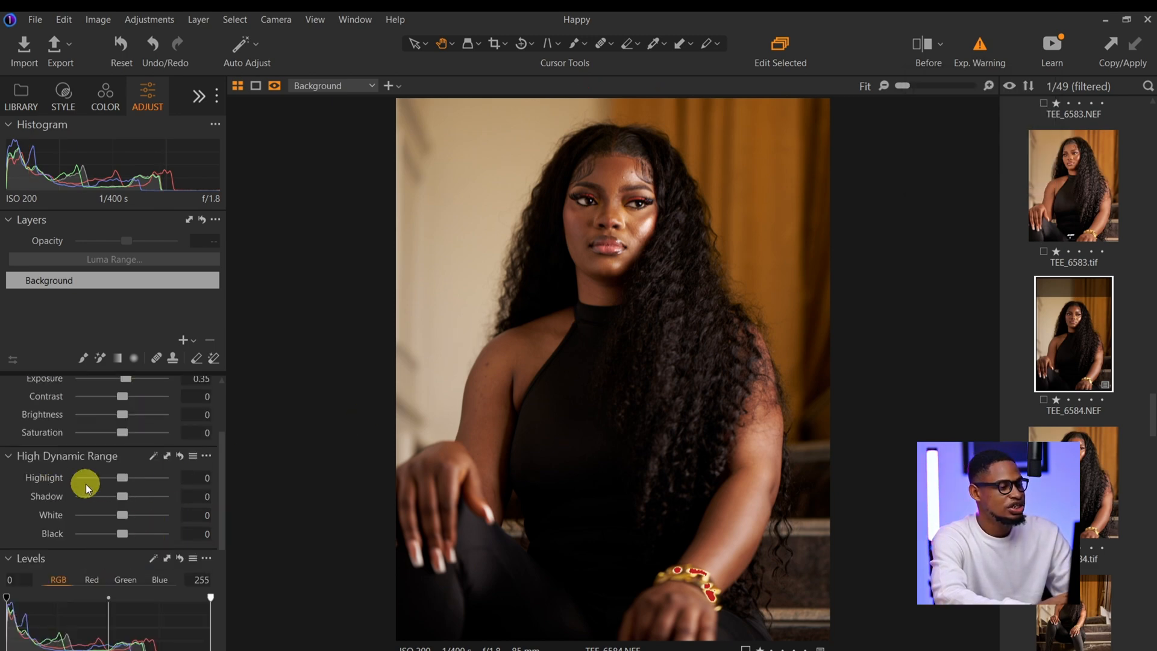
{"action": "left_click_drag", "start_coordinate": [121, 476], "coordinate": [94, 480]}
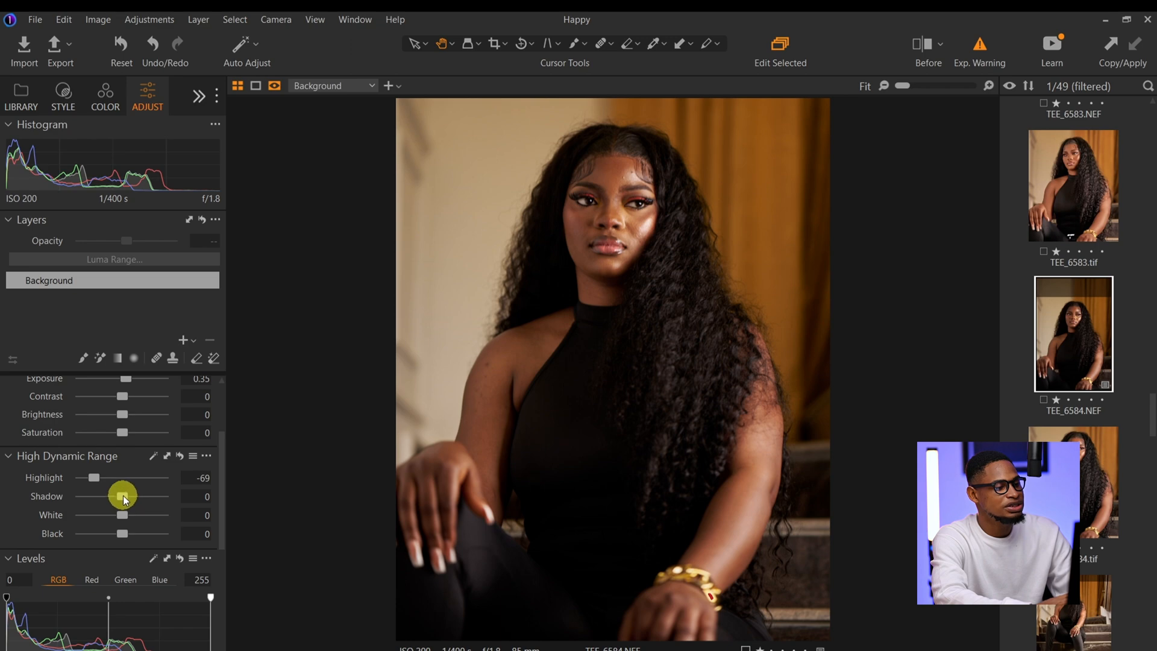
{"action": "left_click_drag", "start_coordinate": [123, 496], "coordinate": [138, 495]}
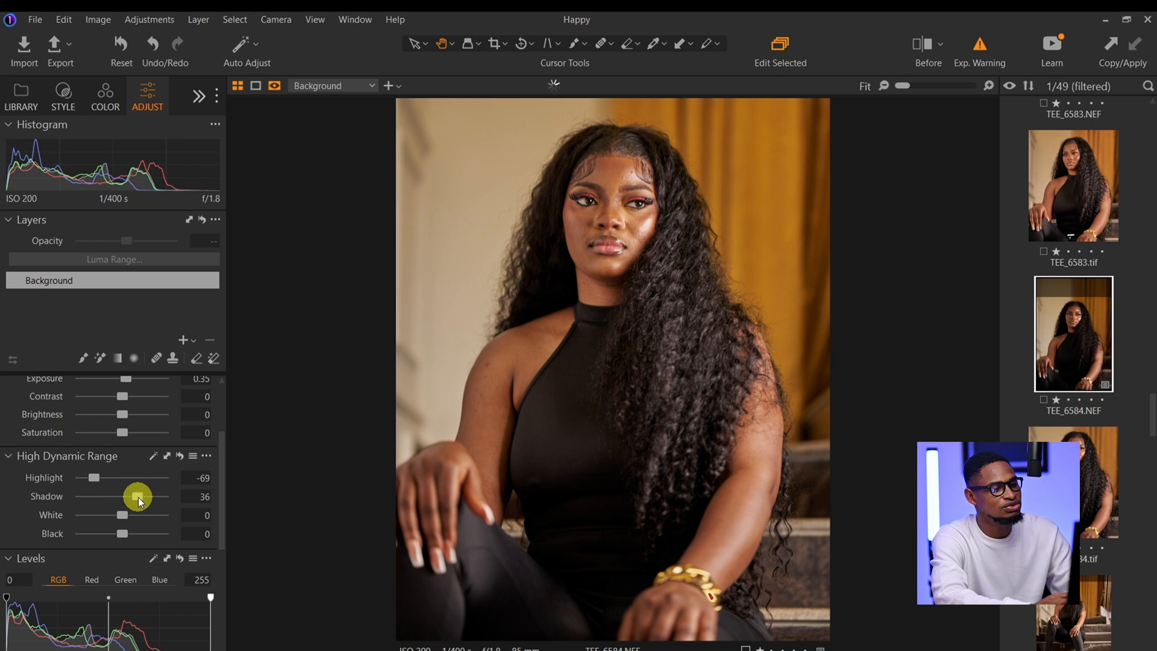
{"action": "left_click", "coordinate": [625, 387]}
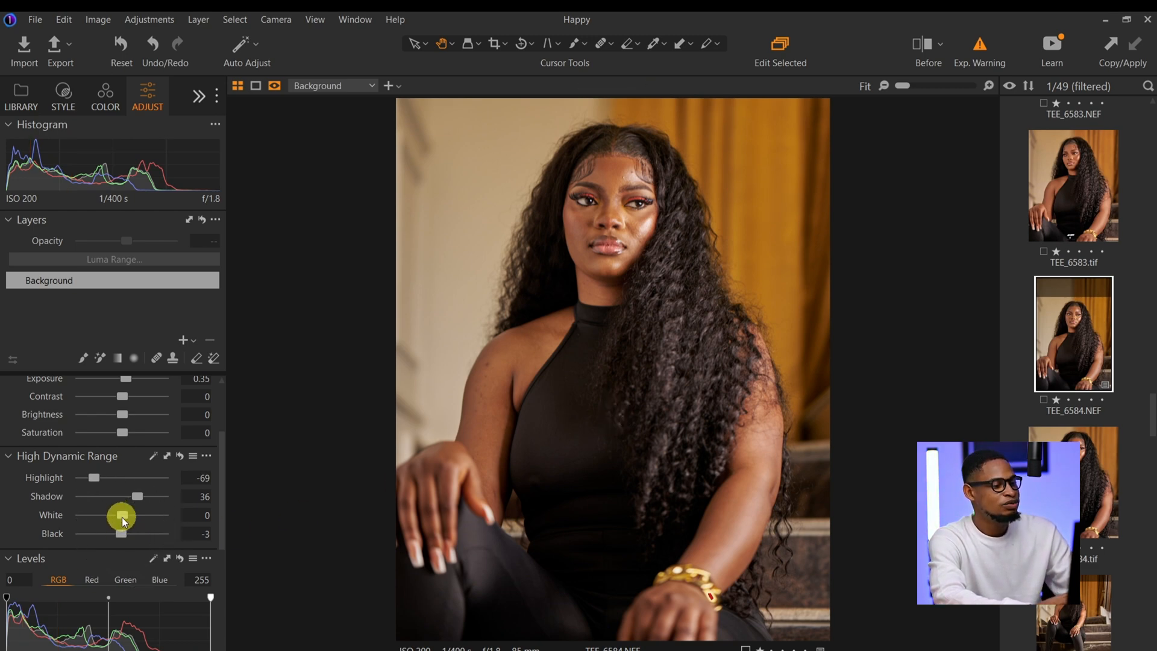
{"action": "left_click_drag", "start_coordinate": [122, 518], "coordinate": [125, 518]}
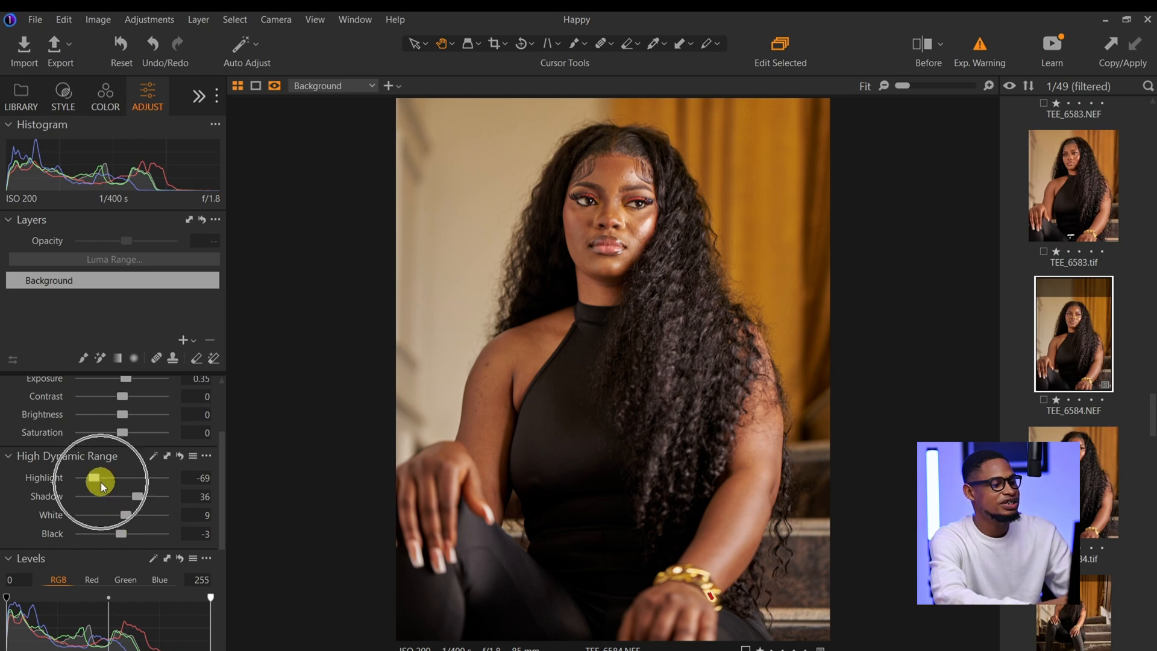
Compare the edit with the original in a before/after split view and lower the Exposure to 0.18.
{"action": "left_click", "coordinate": [922, 66]}
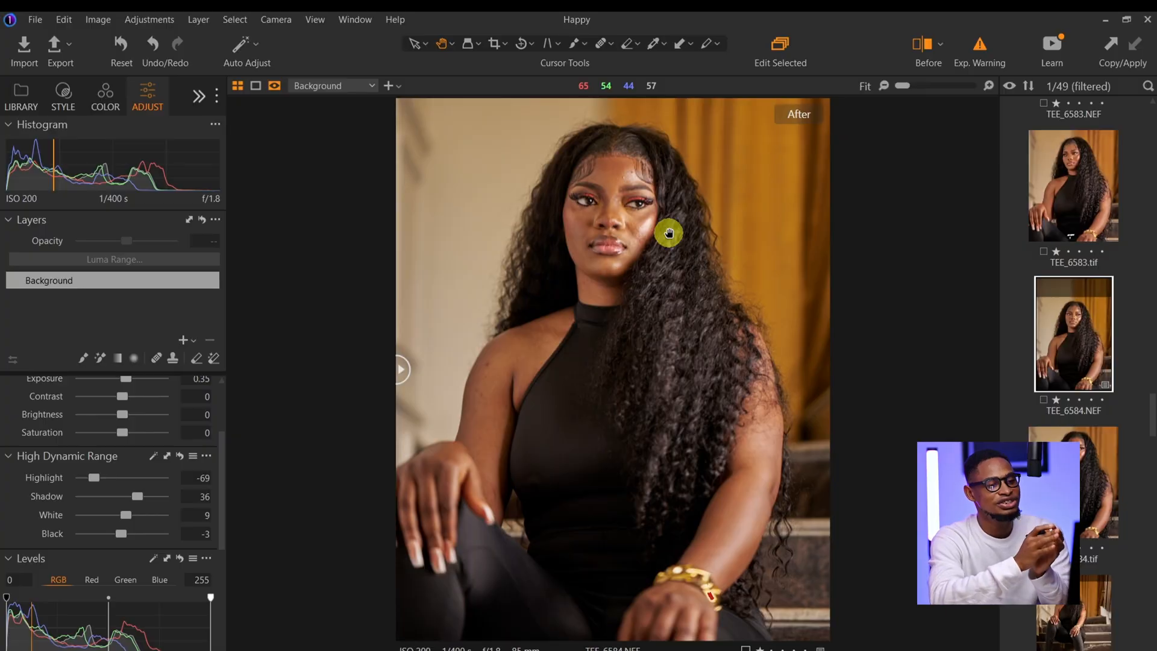
{"action": "left_click_drag", "start_coordinate": [400, 368], "coordinate": [349, 477]}
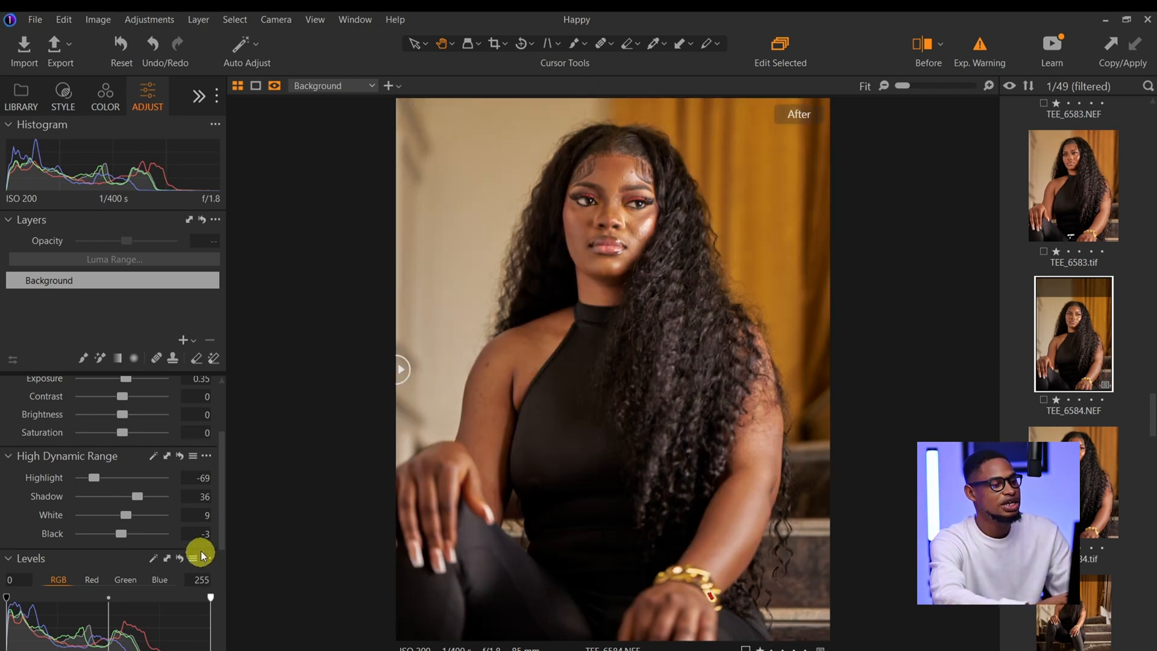
{"action": "left_click_drag", "start_coordinate": [219, 541], "coordinate": [227, 478]}
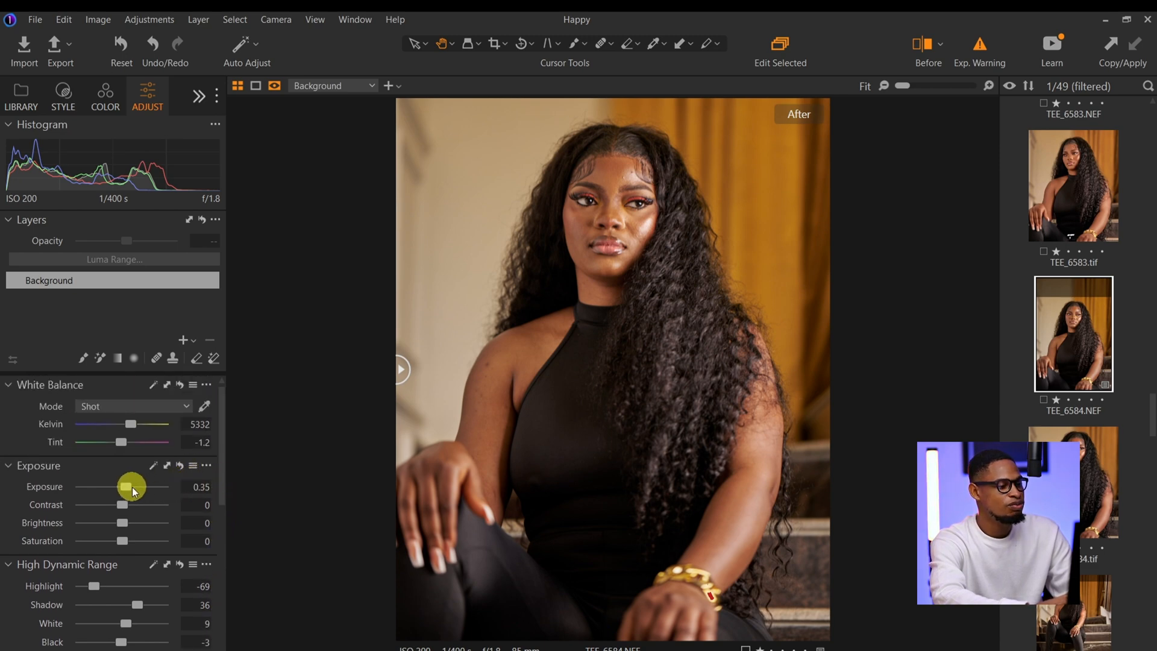
{"action": "left_click_drag", "start_coordinate": [128, 487], "coordinate": [126, 492]}
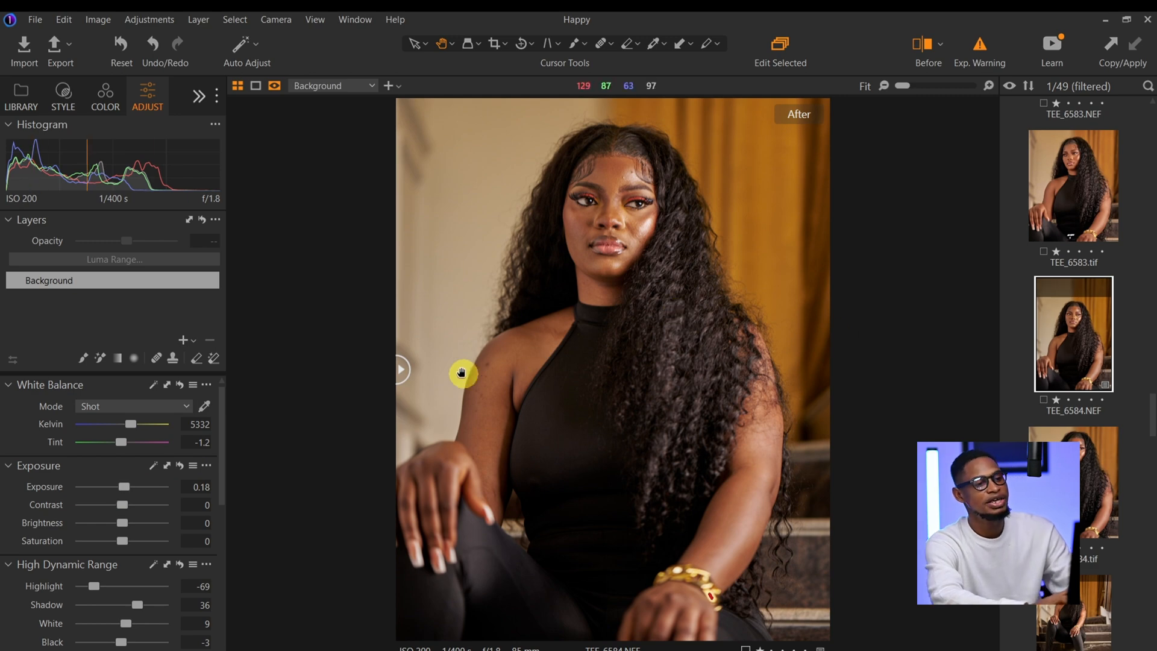
{"action": "left_click_drag", "start_coordinate": [409, 366], "coordinate": [285, 406]}
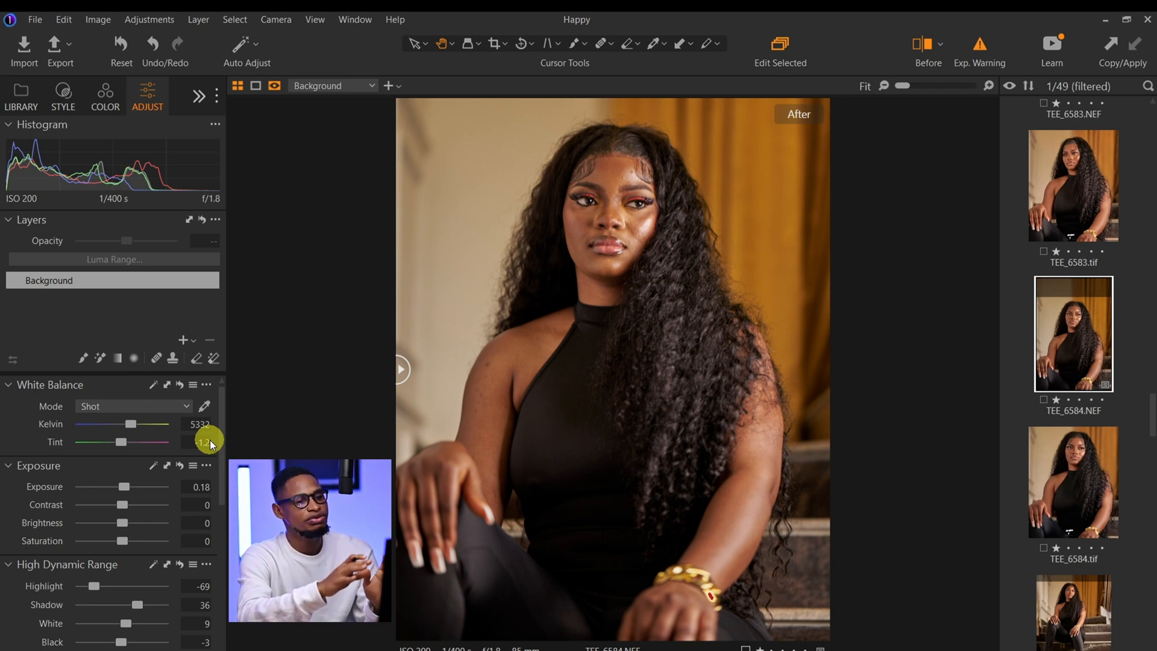
Send TEE_6584.NEF to Adobe Photoshop 2023 as an uncompressed 16-bit TIFF in Adobe RGB (1998) at 300 px/in and 100% scale.
{"action": "left_click", "coordinate": [1079, 334]}
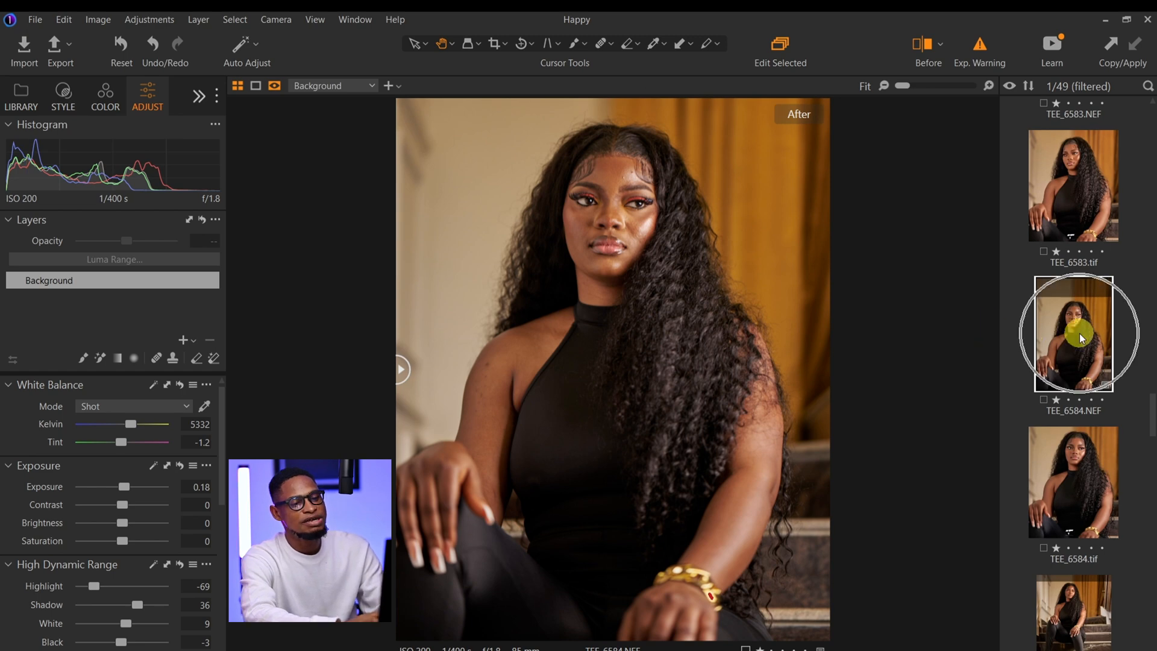
{"action": "right_click", "coordinate": [1079, 334]}
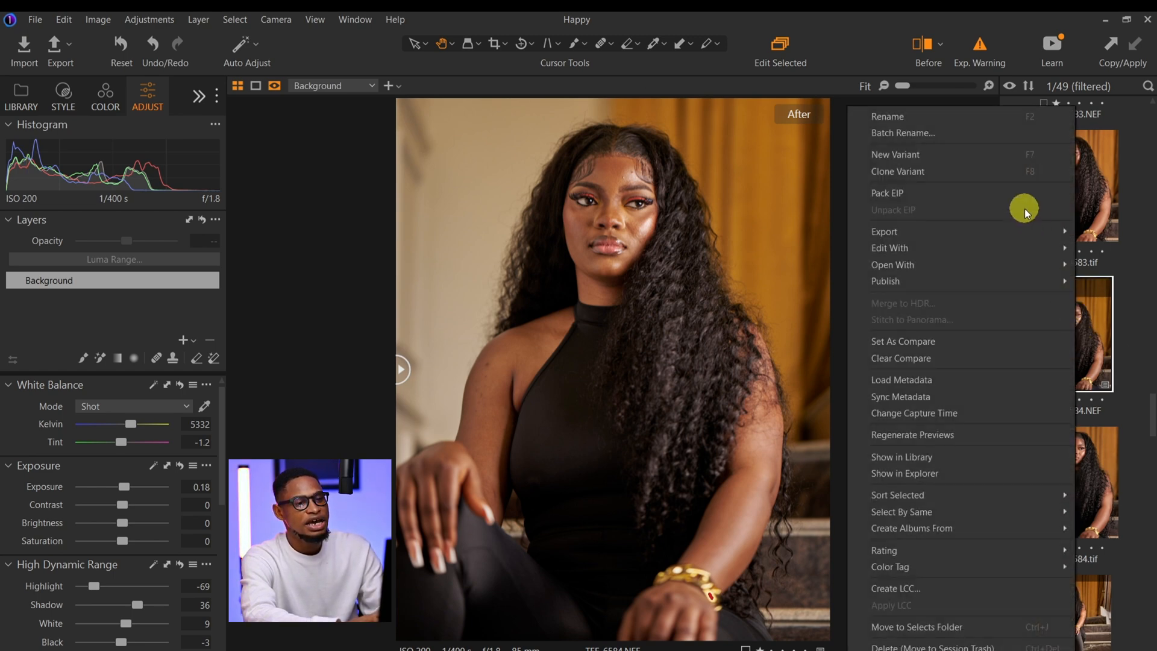
{"action": "mouse_move", "coordinate": [993, 252]}
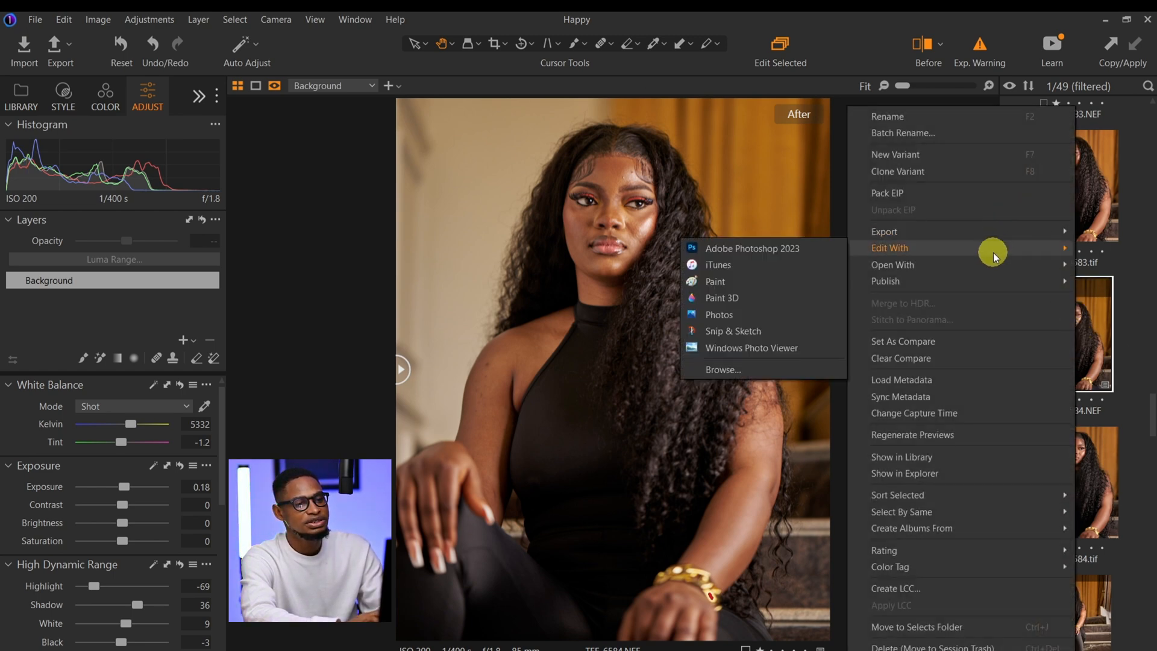
{"action": "left_click", "coordinate": [780, 249]}
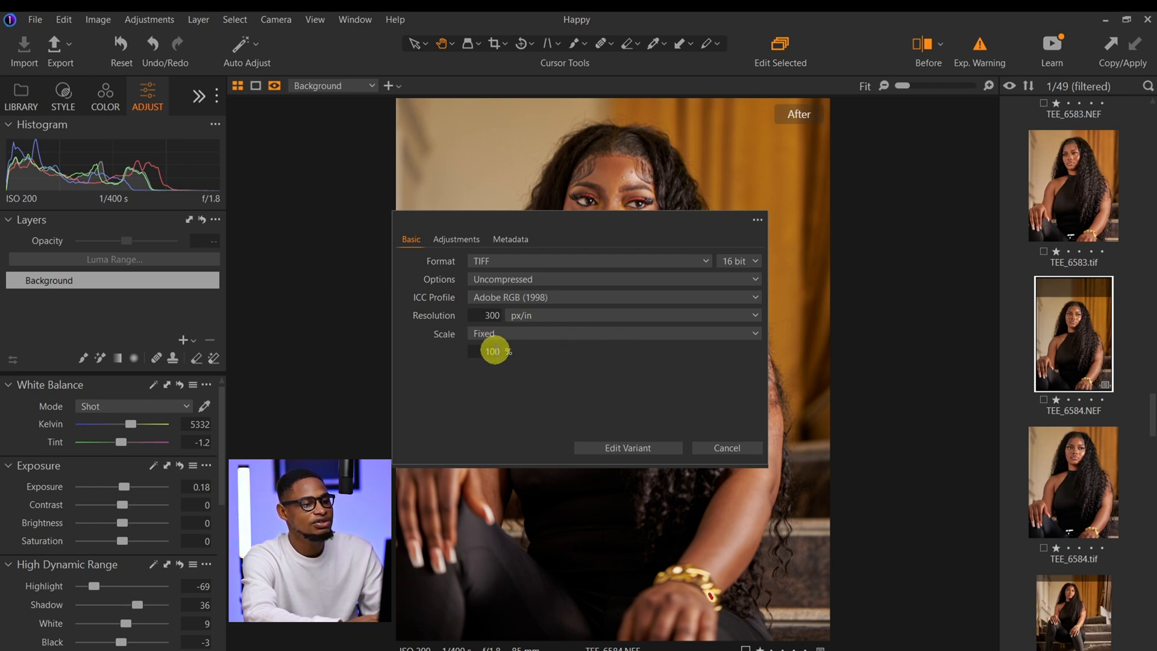
{"action": "left_click", "coordinate": [643, 450]}
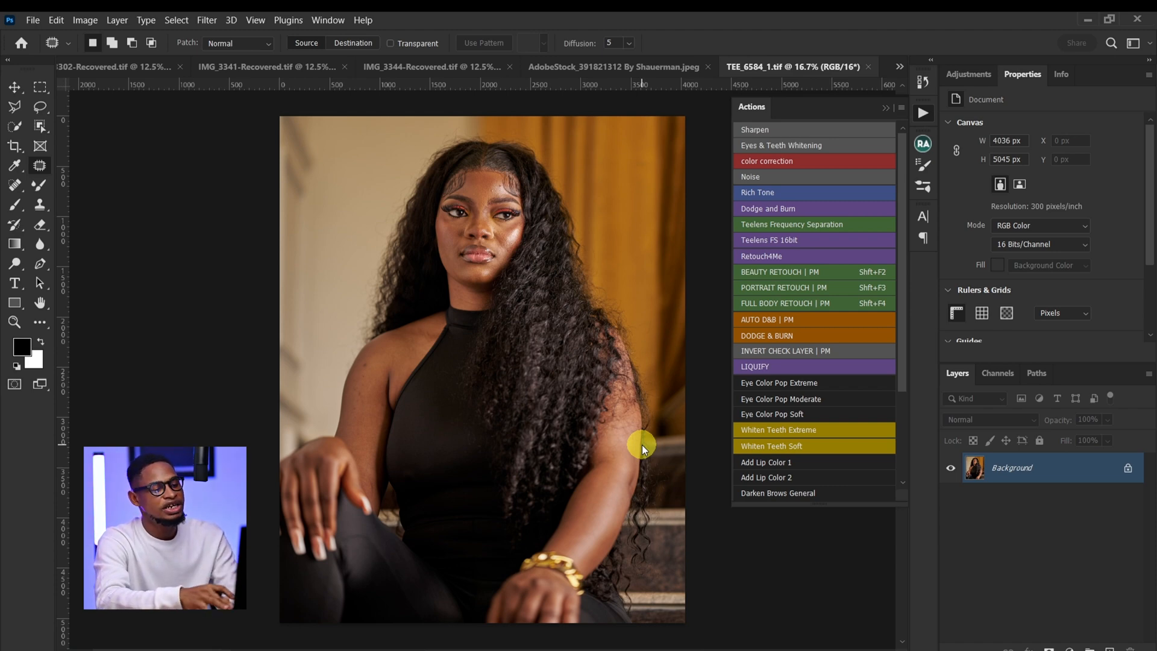
Duplicate the background layer and run the Teelens FS 16bit action on the copy, accepting a Gaussian Blur radius that softens the skin texture.
{"action": "key", "text": "ctrl+j"}
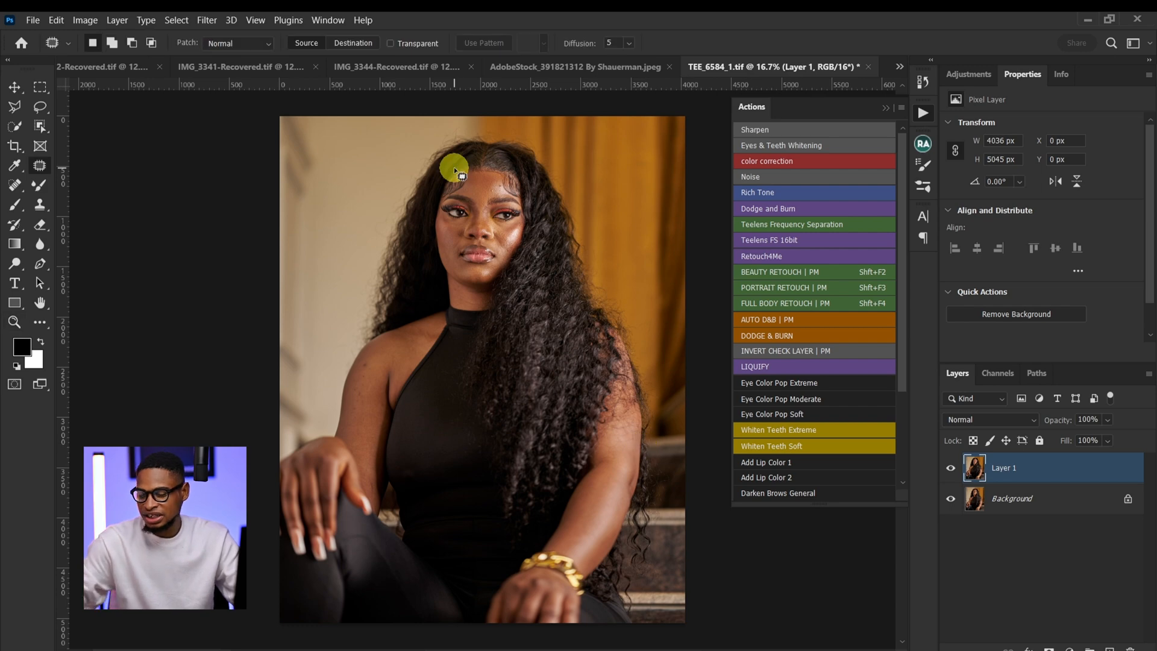
{"action": "key", "text": "z"}
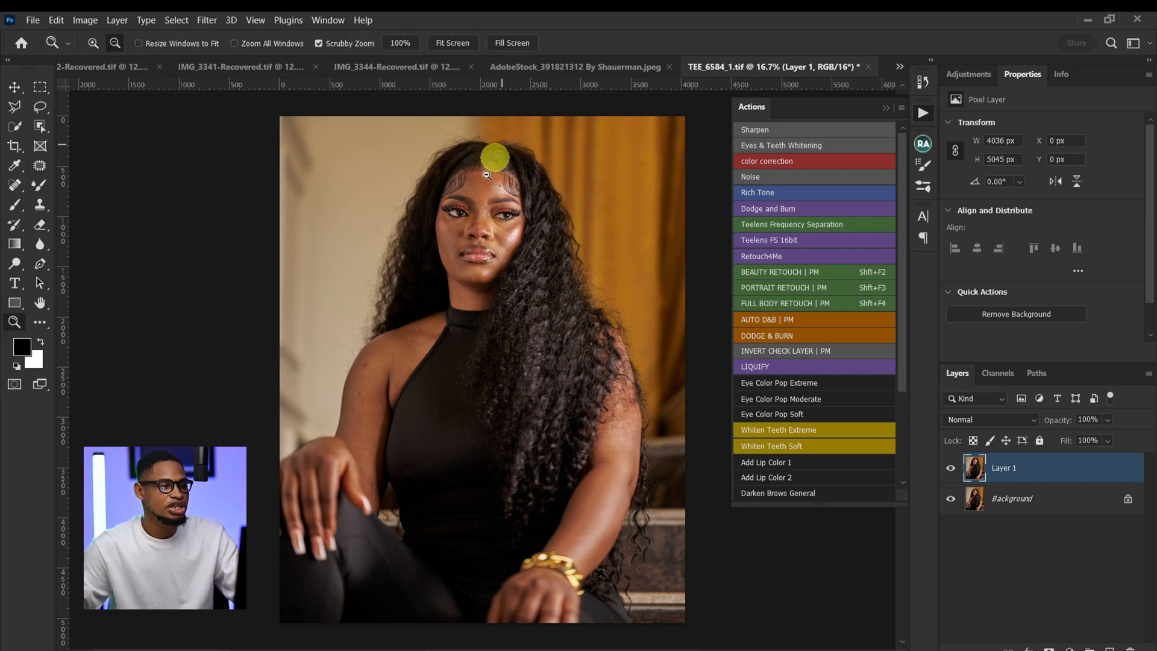
{"action": "left_click_drag", "start_coordinate": [499, 181], "coordinate": [577, 177]}
{"action": "key", "text": "z"}
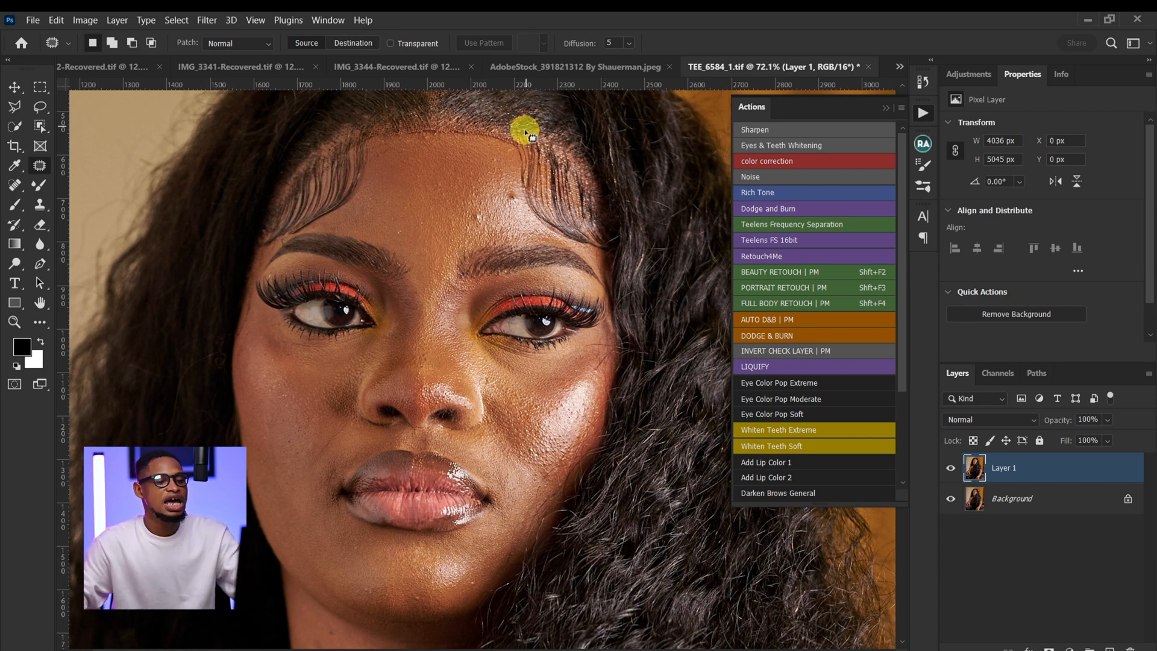
{"action": "left_click", "coordinate": [790, 240]}
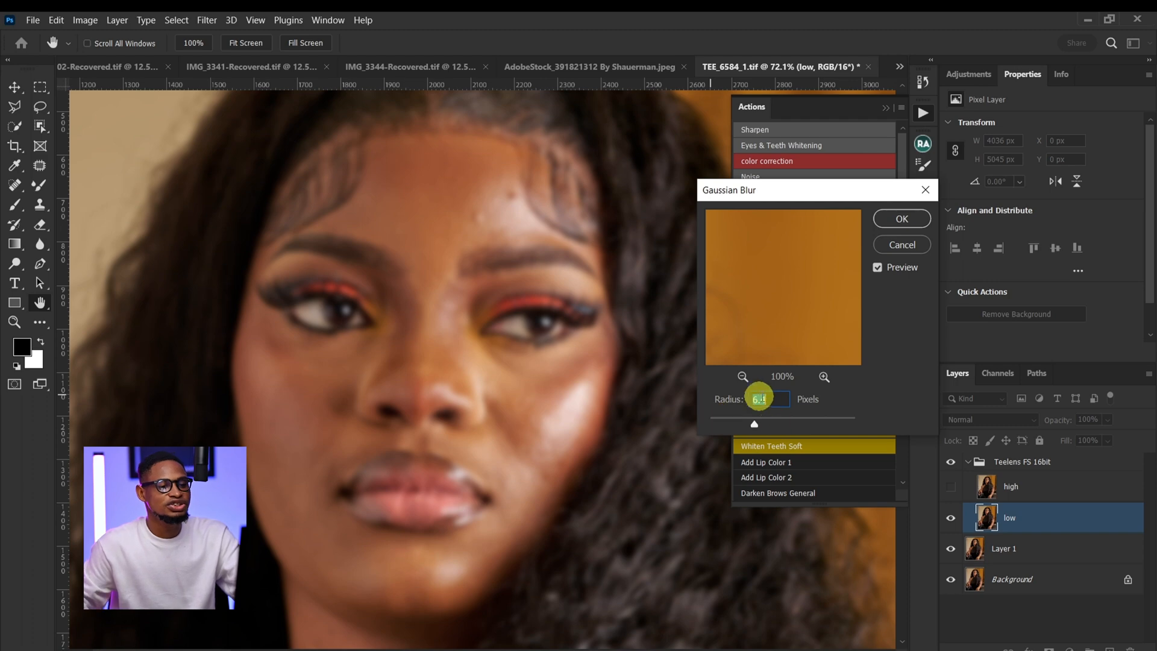
{"action": "left_click", "coordinate": [902, 219]}
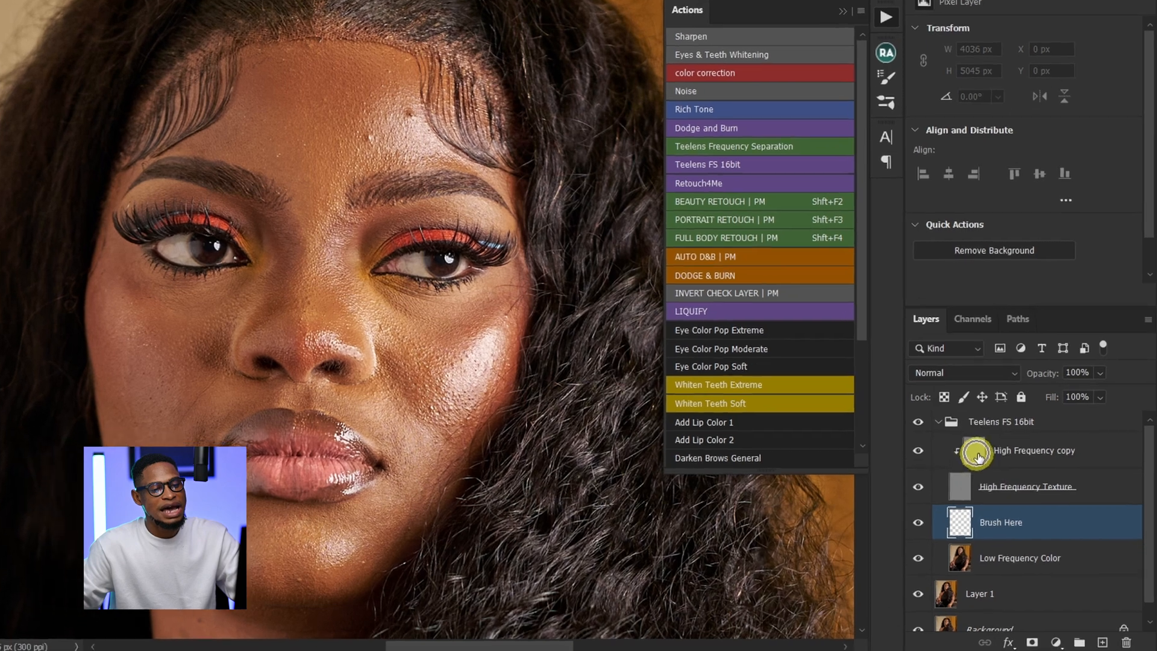
Prepare the Clone Stamp on the High Frequency copy layer, using a 25 px Soft Round brush that samples the current layer.
{"action": "left_click", "coordinate": [1004, 489]}
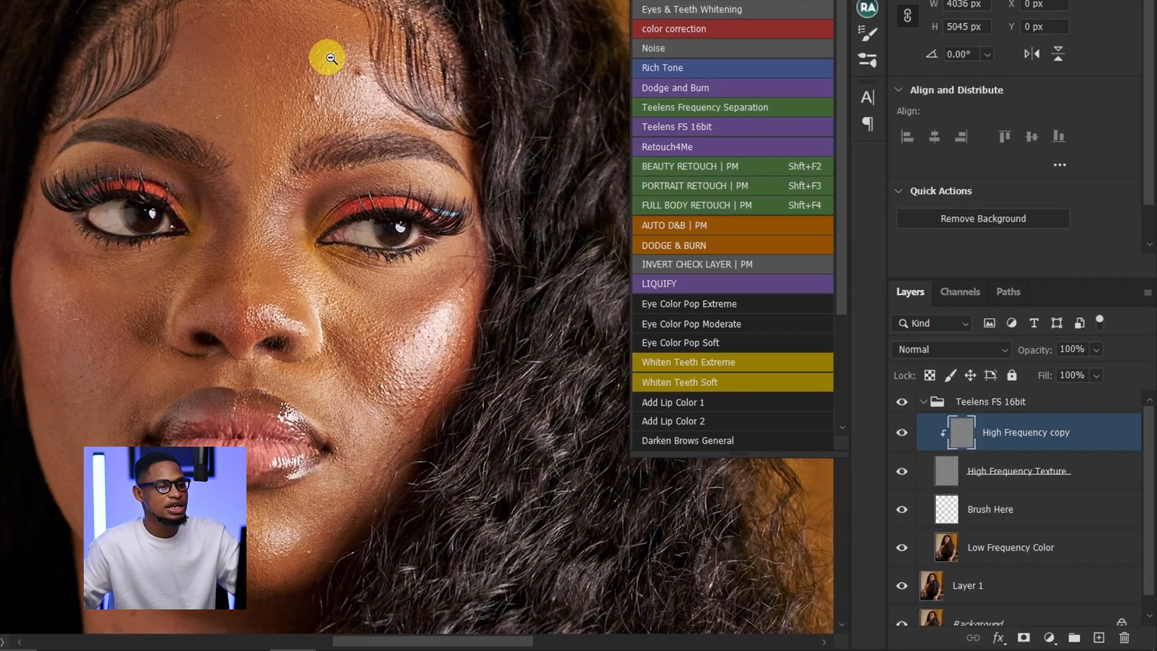
{"action": "left_click_drag", "start_coordinate": [353, 61], "coordinate": [384, 82]}
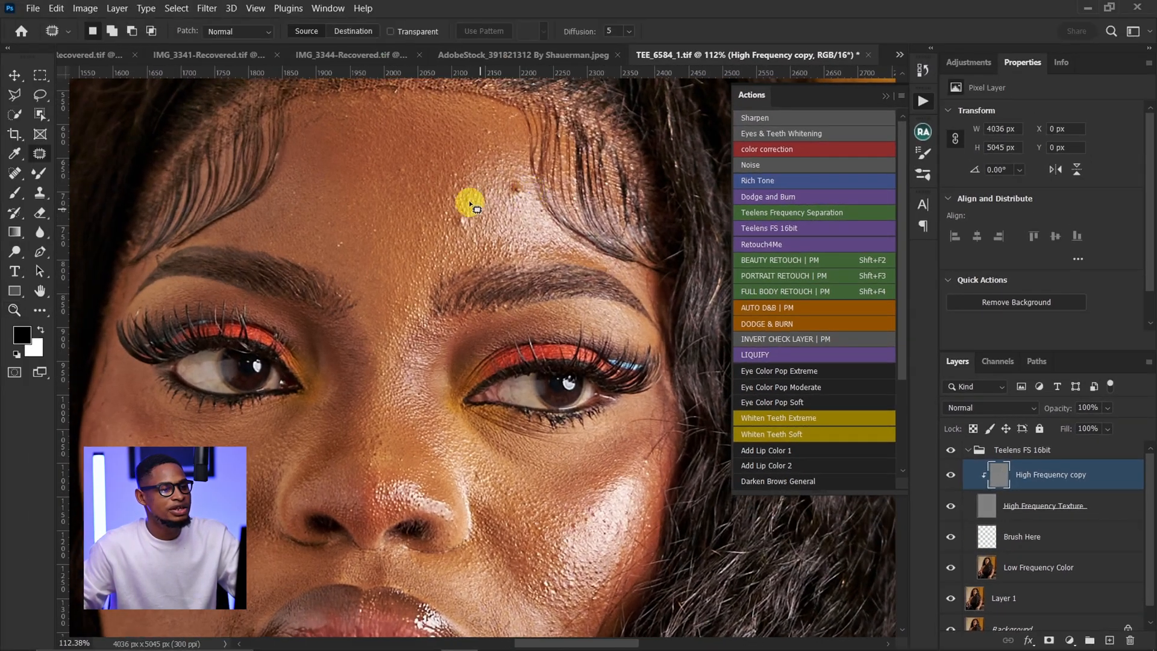
{"action": "left_click", "coordinate": [41, 192]}
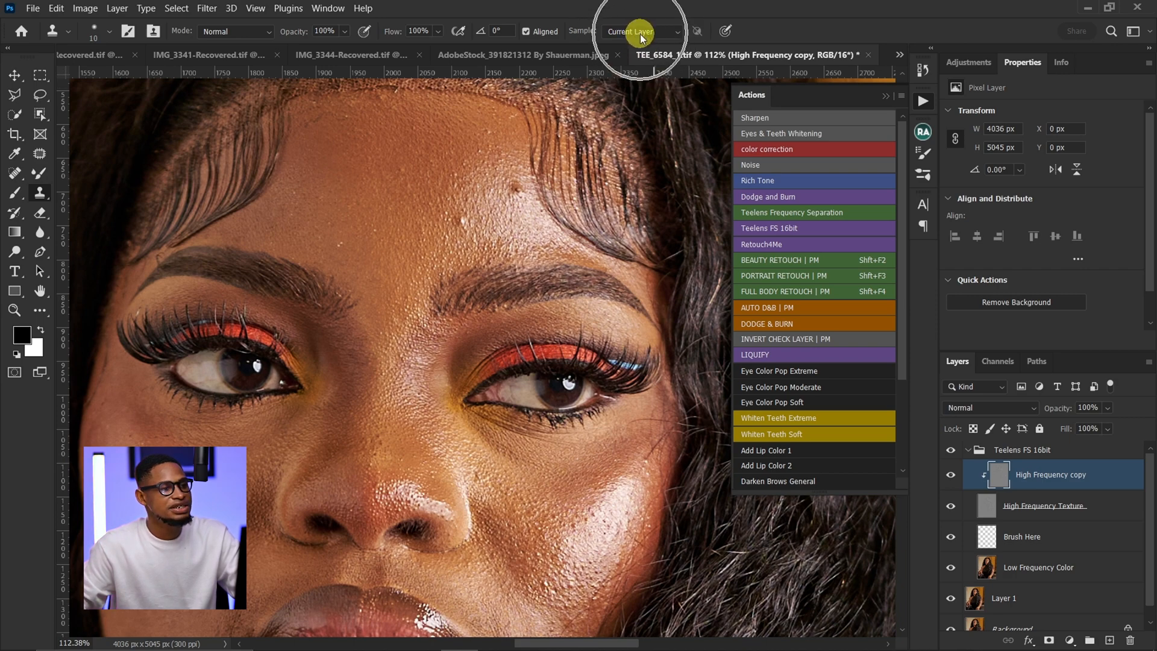
{"action": "left_click", "coordinate": [109, 31]}
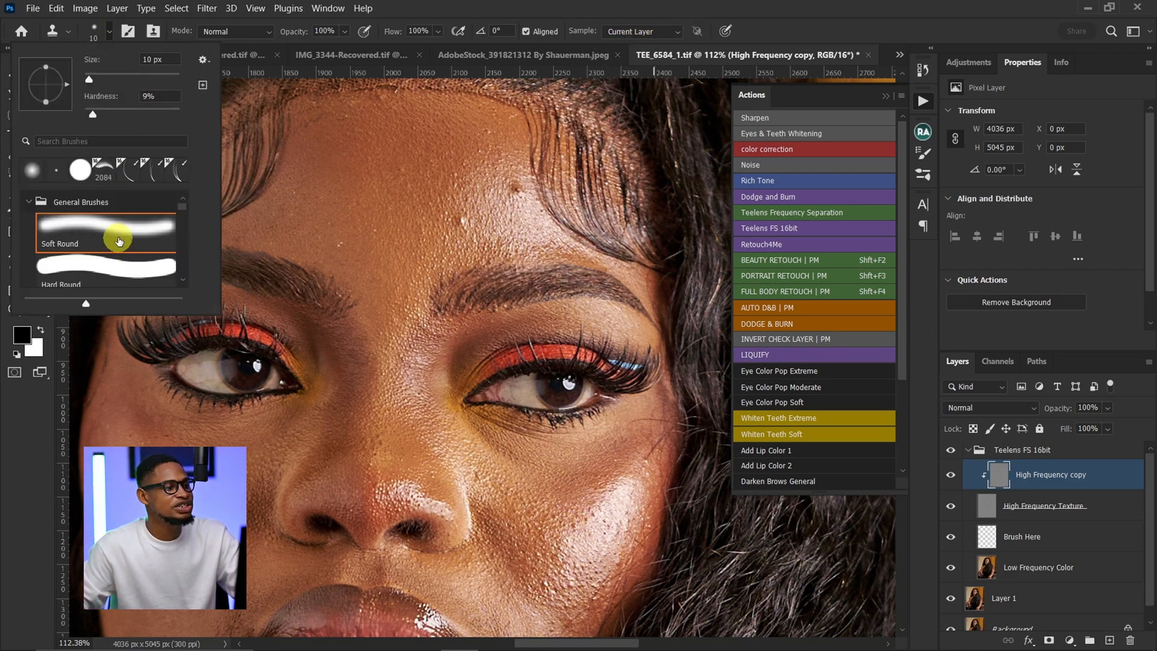
{"action": "left_click", "coordinate": [758, 29]}
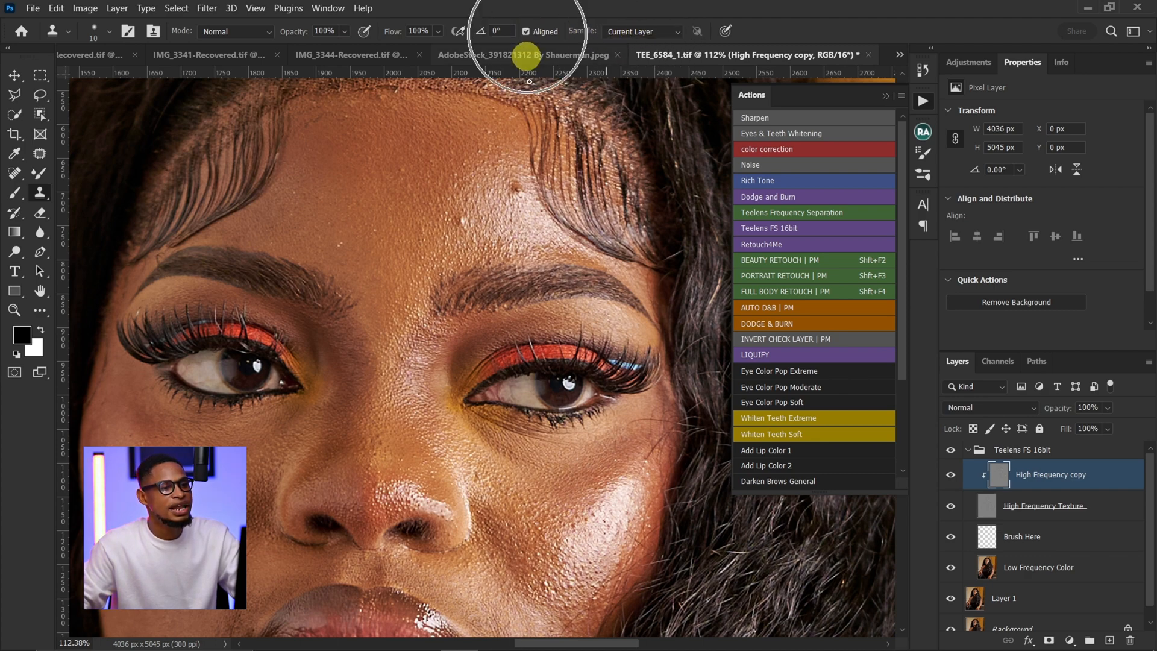
{"action": "key", "text": "bracketright"}
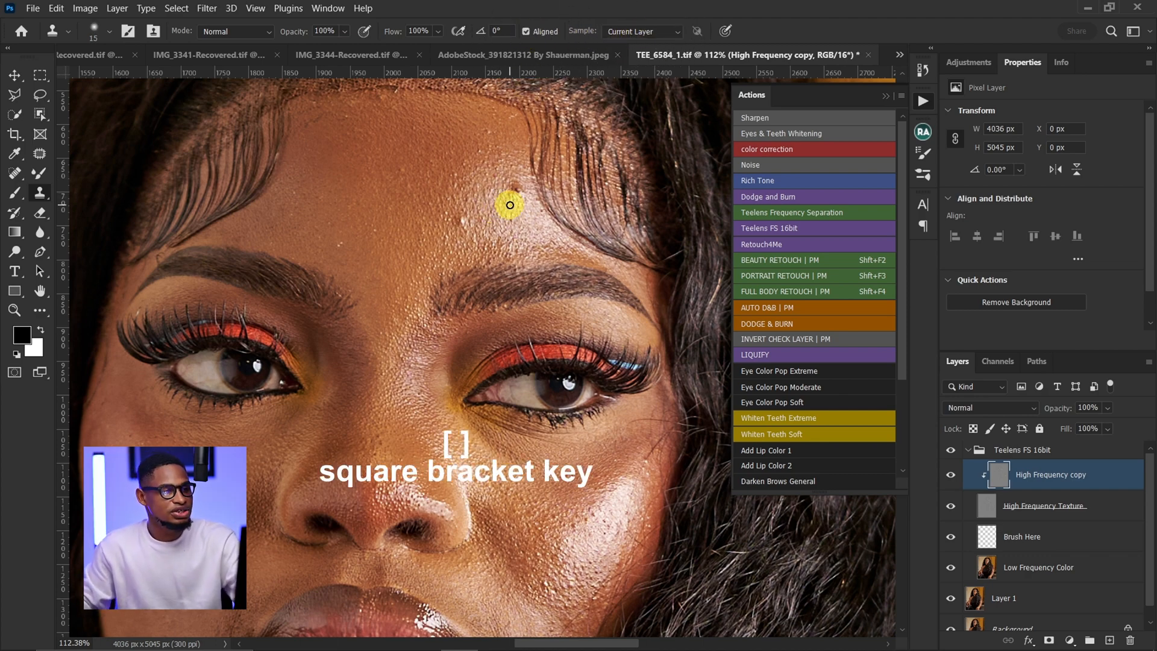
{"action": "key", "text": "bracketright"}
{"action": "key", "text": "bracketright"}
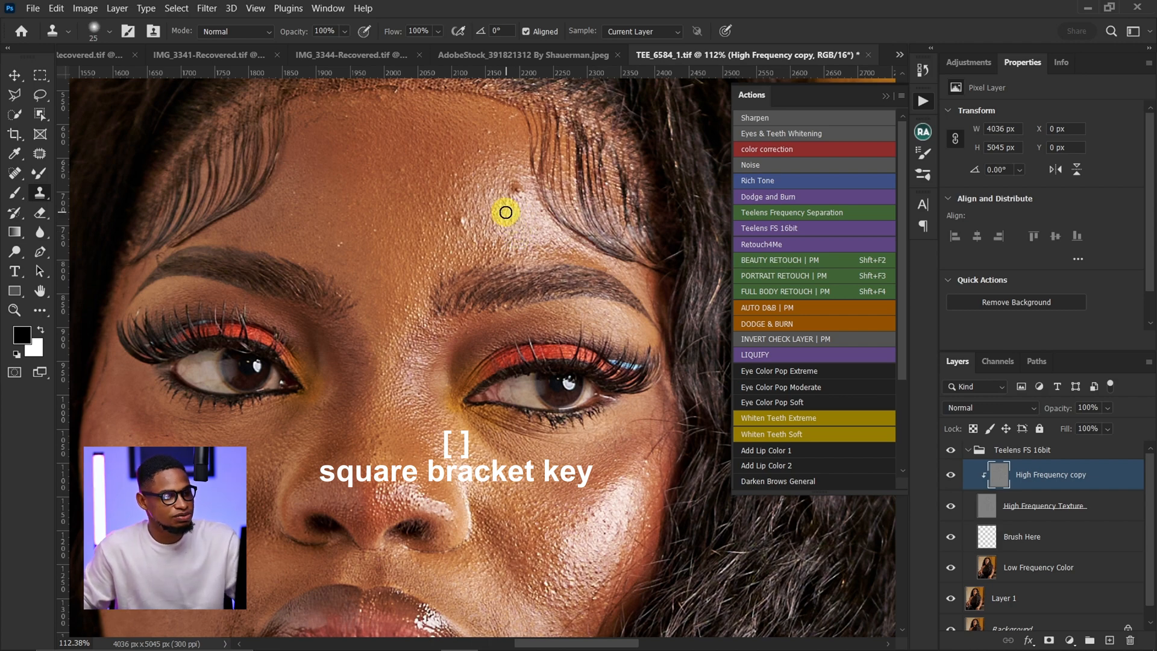
Clone clean skin texture over the forehead blemishes, reducing the brush to 10 px for the smaller spots.
{"action": "key", "text": "alt"}
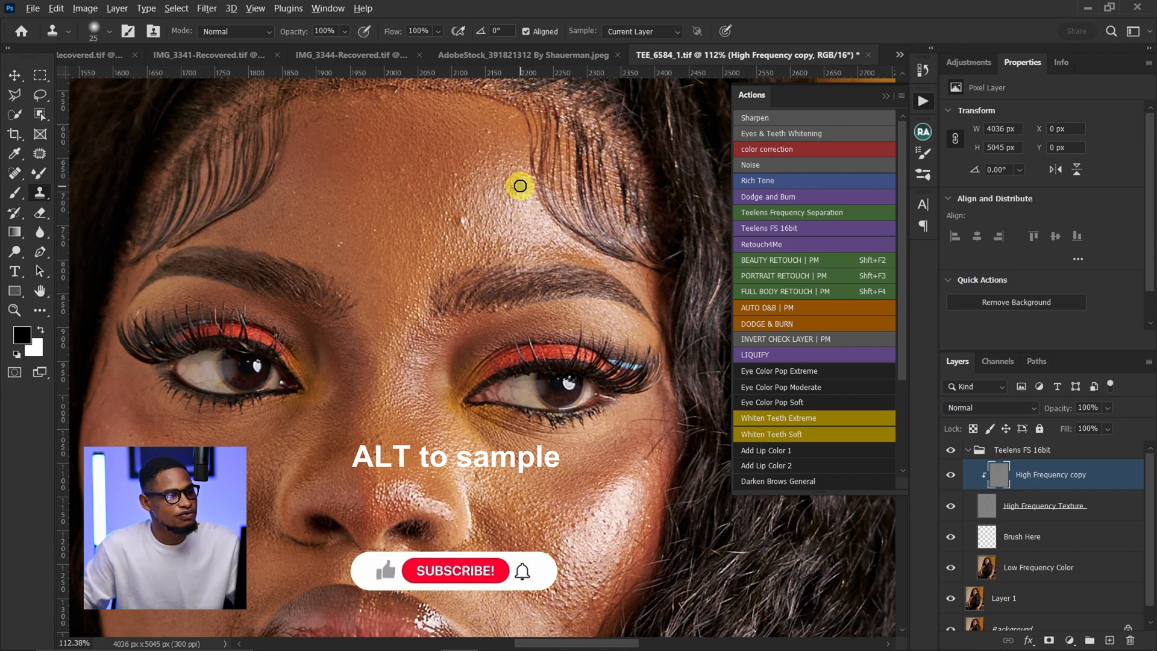
{"action": "key", "text": "bracketleft"}
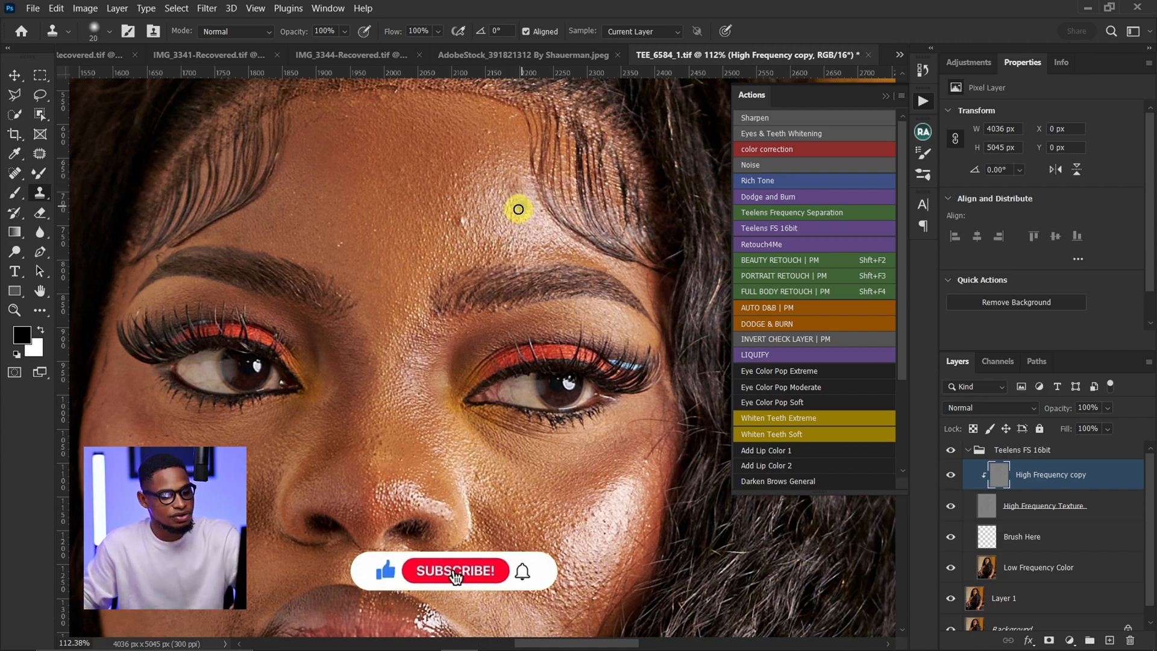
{"action": "key", "text": "bracketleft"}
{"action": "key", "text": "alt"}
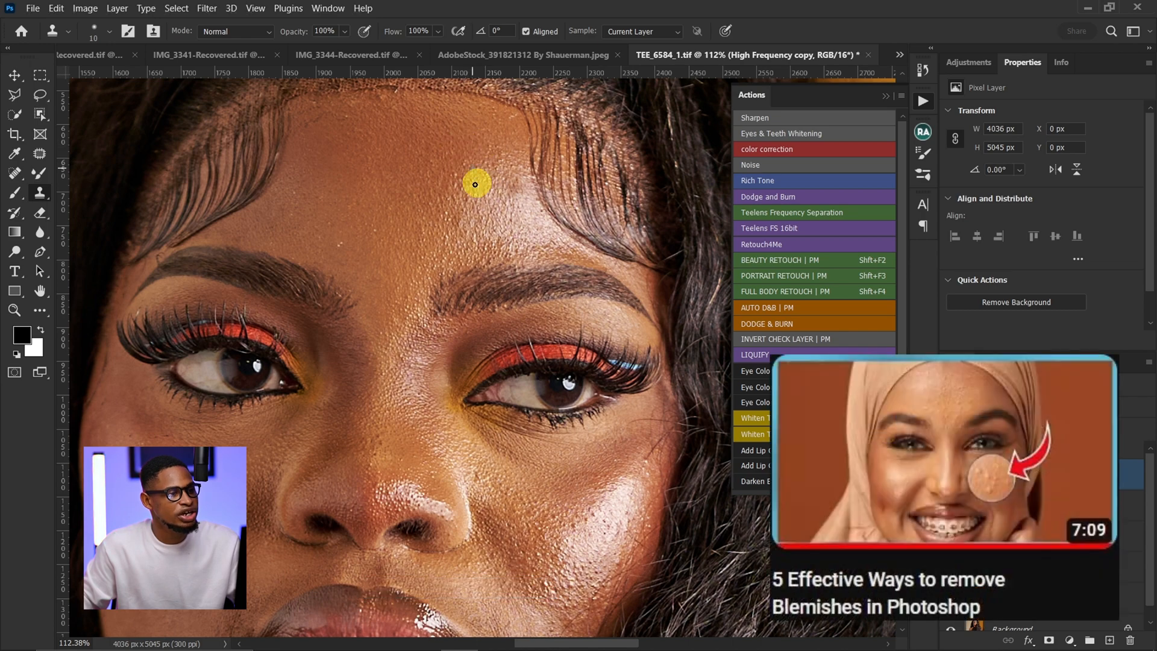
{"action": "key", "text": "alt"}
{"action": "key", "text": "alt"}
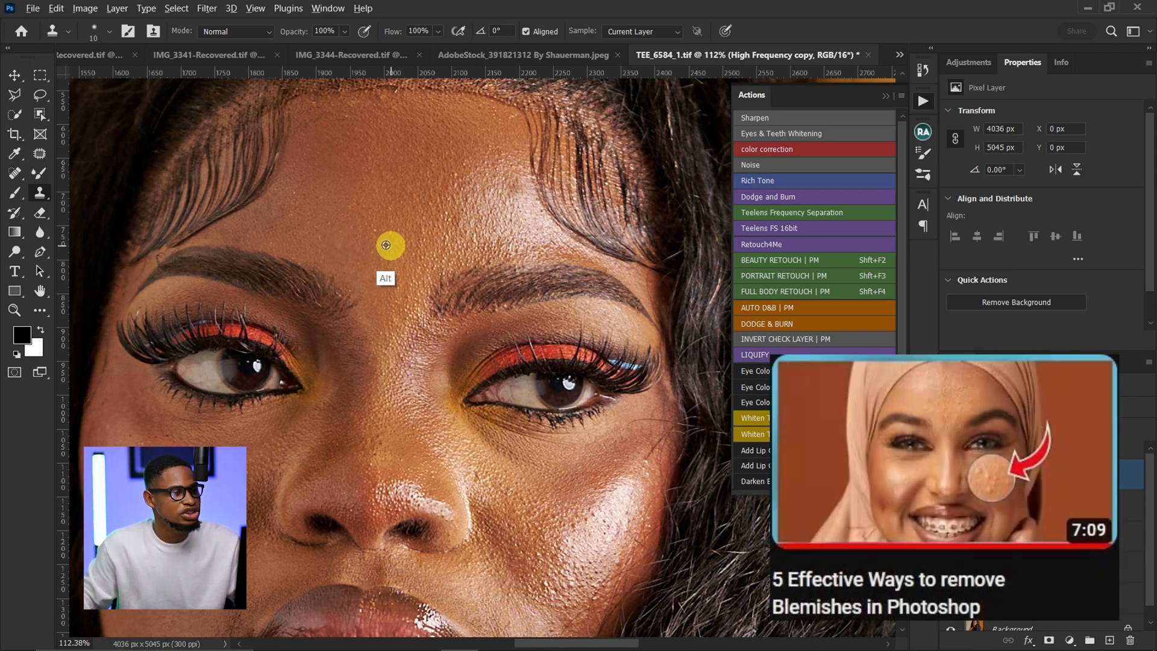
{"action": "key", "text": "alt"}
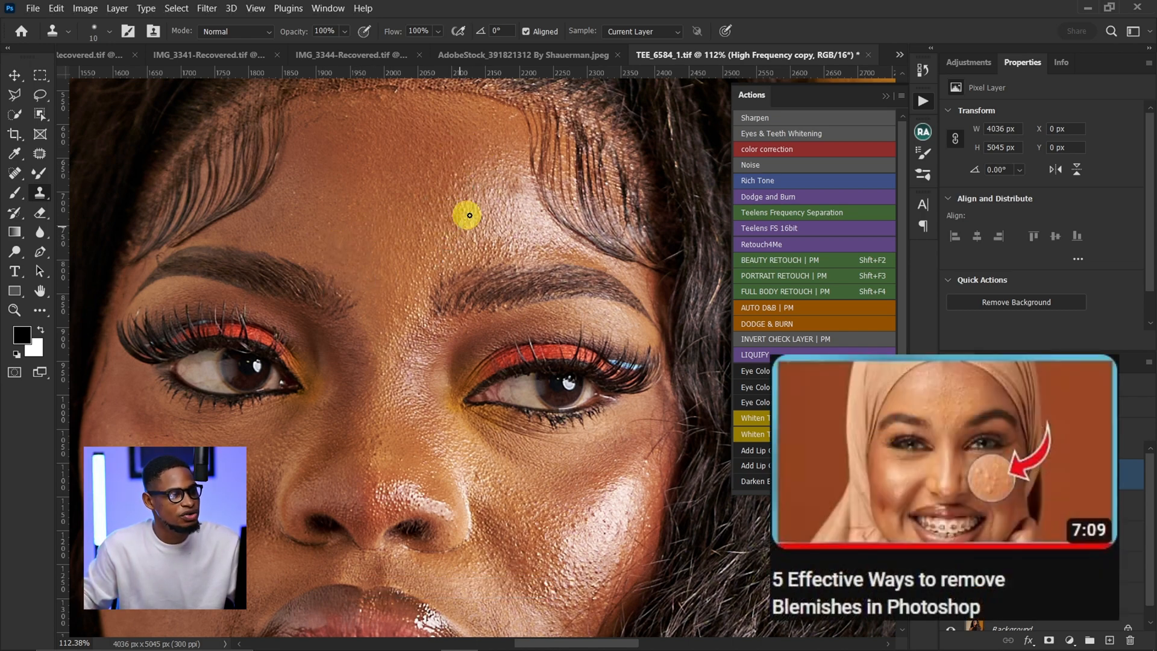
Clone clean texture over the blemishes on both cheeks and around the nose and mouth with the 10 px brush.
{"action": "left_click_drag", "start_coordinate": [451, 224], "coordinate": [450, 167]}
{"action": "mouse_move", "coordinate": [455, 296]}
{"action": "left_mouse_down"}
{"action": "mouse_move", "coordinate": [425, 254]}
{"action": "mouse_move", "coordinate": [457, 238]}
{"action": "left_mouse_up"}
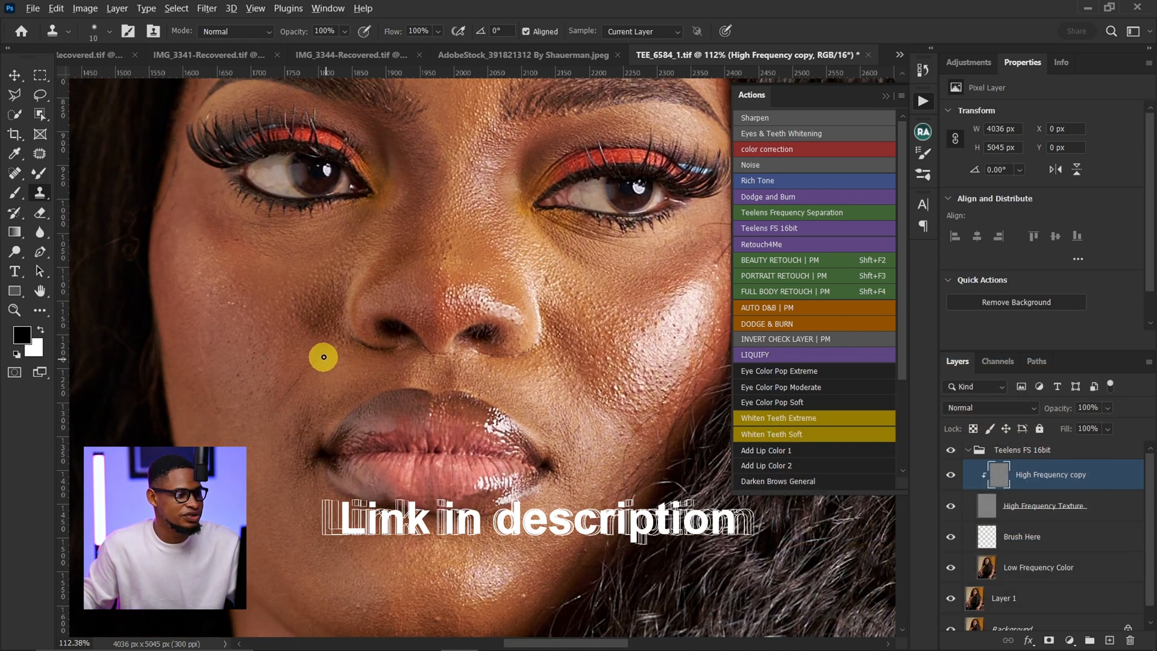
{"action": "left_click", "coordinate": [315, 375], "text": "alt"}
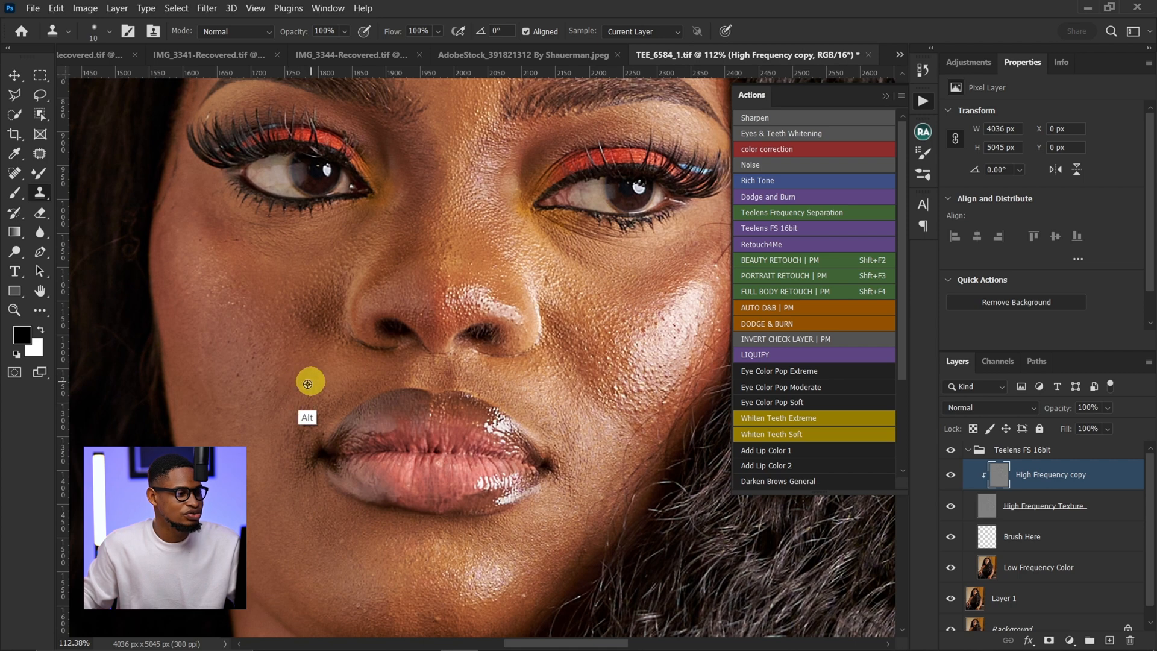
{"action": "left_click", "coordinate": [562, 279], "text": "alt"}
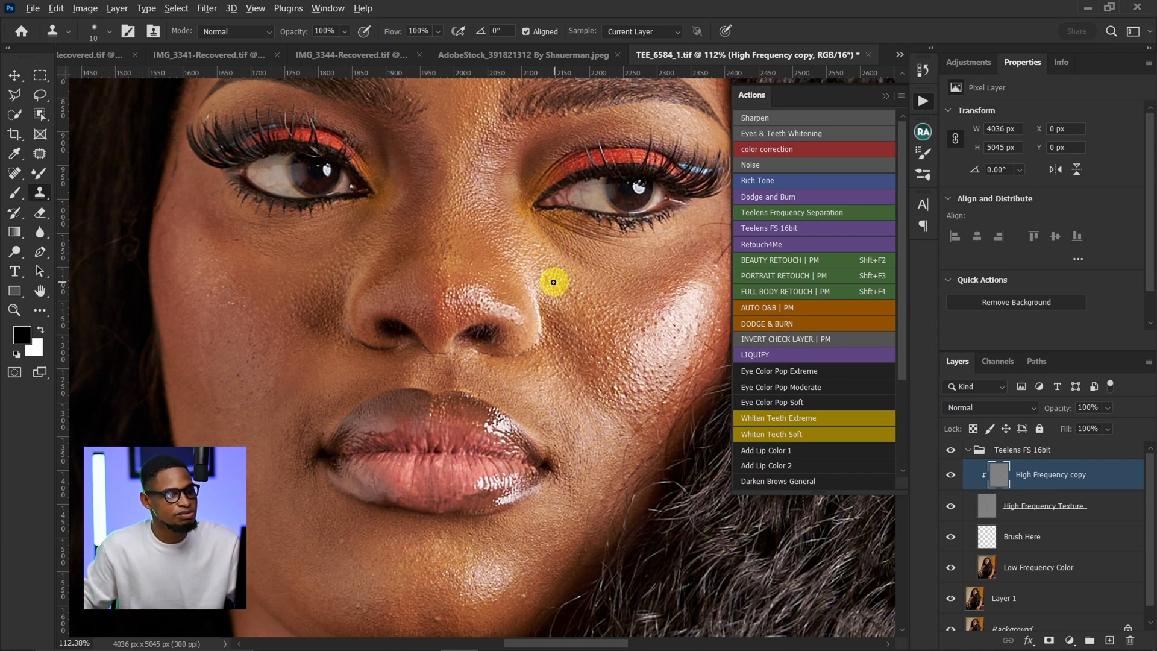
{"action": "left_click", "coordinate": [654, 360], "text": "alt"}
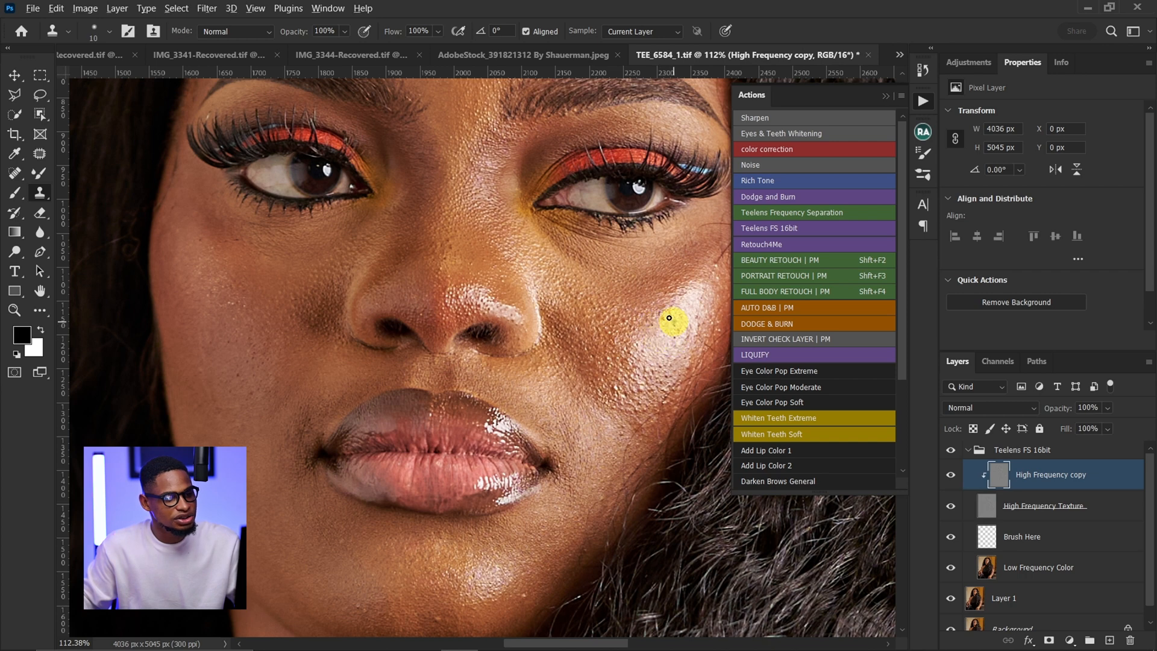
{"action": "left_click", "coordinate": [682, 345], "text": "alt"}
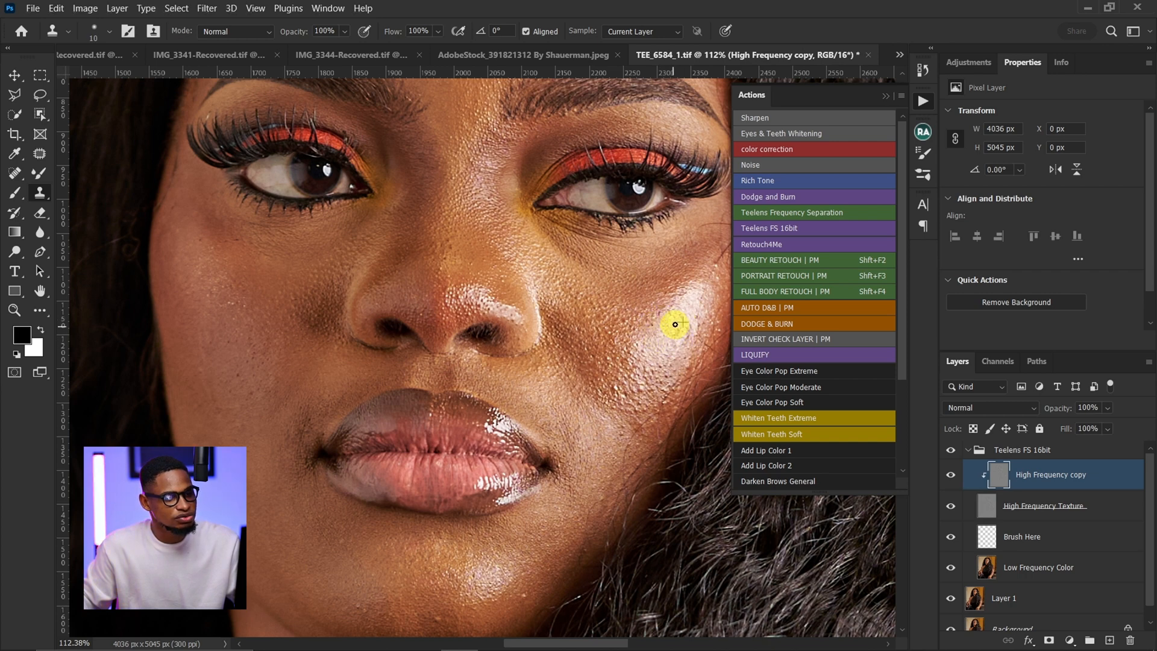
{"action": "left_click", "coordinate": [665, 323], "text": "alt"}
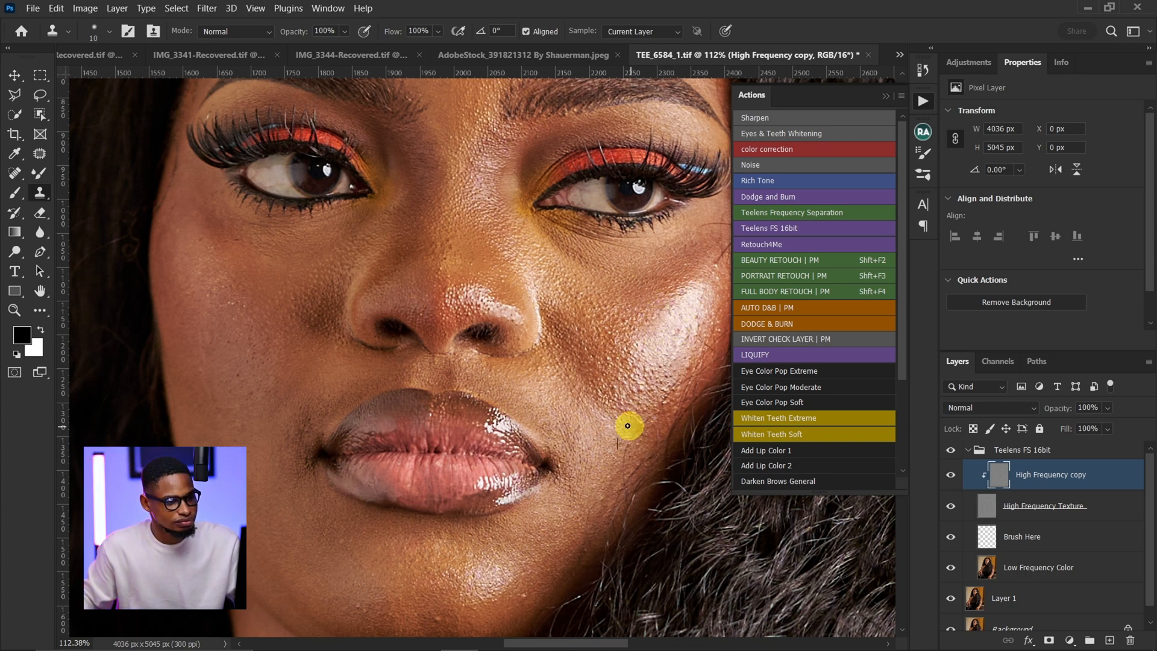
{"action": "left_click", "coordinate": [252, 374], "text": "alt"}
Clone smooth forehead texture along the hairline with a 25 px brush to tidy its edge.
{"action": "left_click_drag", "start_coordinate": [489, 265], "coordinate": [451, 271]}
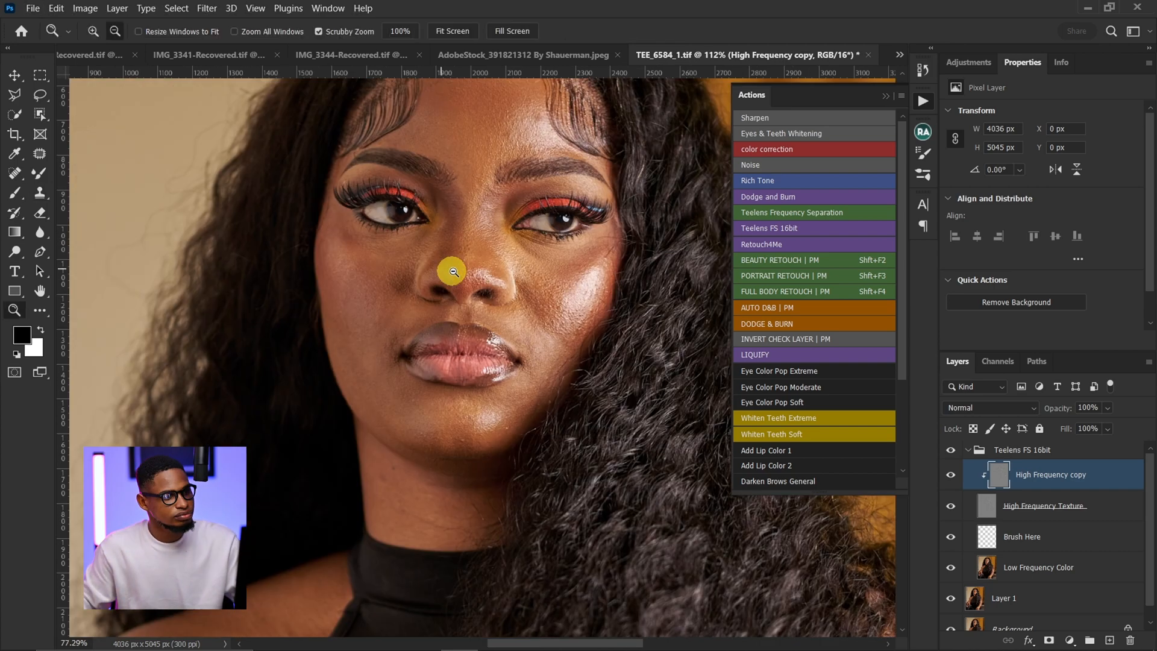
{"action": "left_click_drag", "start_coordinate": [446, 482], "coordinate": [500, 476]}
{"action": "left_click", "coordinate": [545, 295], "text": "alt"}
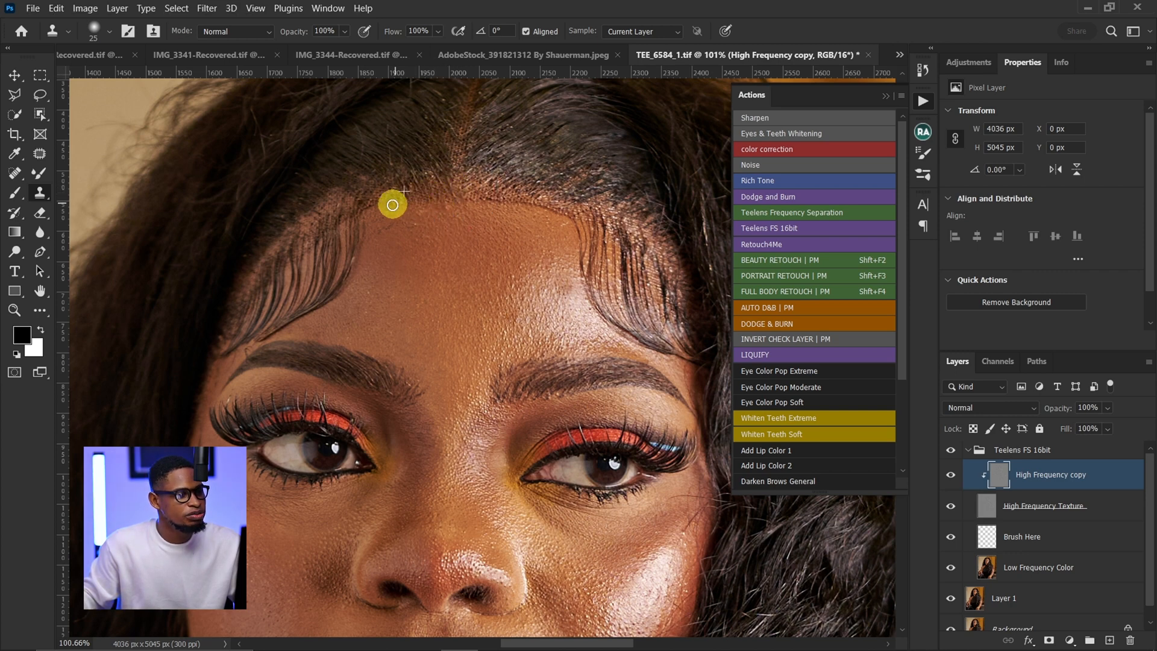
{"action": "left_click", "coordinate": [498, 194], "text": "alt"}
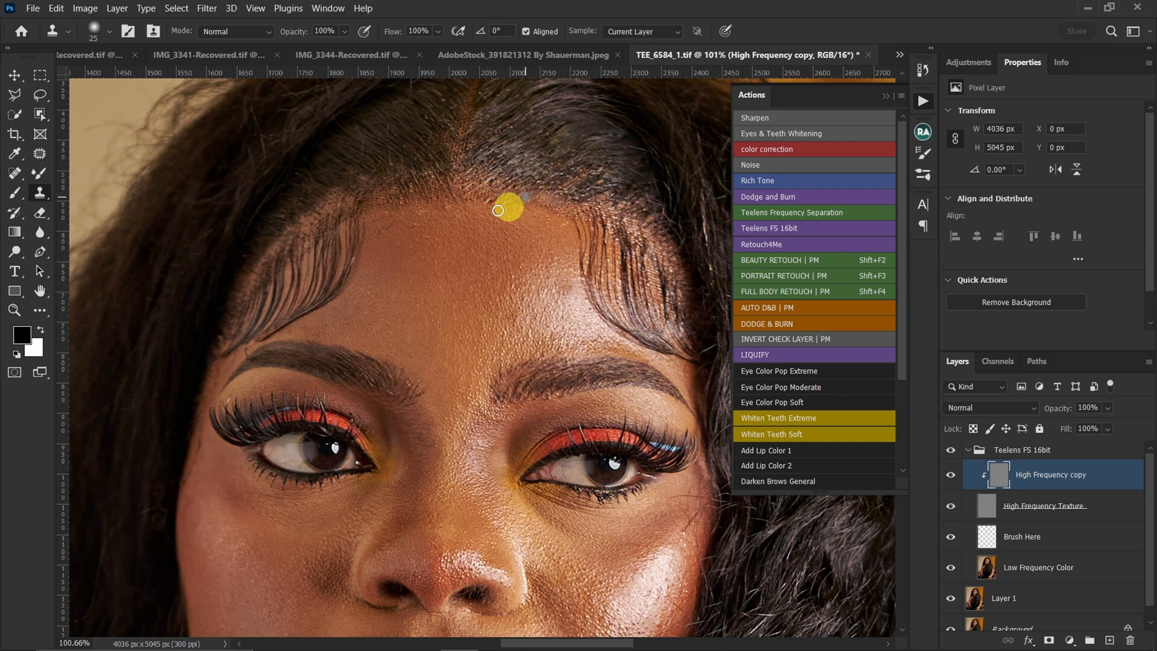
Compare the portrait with the High Frequency copy layer hidden and shown, and check the retouching on the whole figure.
{"action": "left_click", "coordinate": [953, 476]}
{"action": "left_click", "coordinate": [952, 476]}
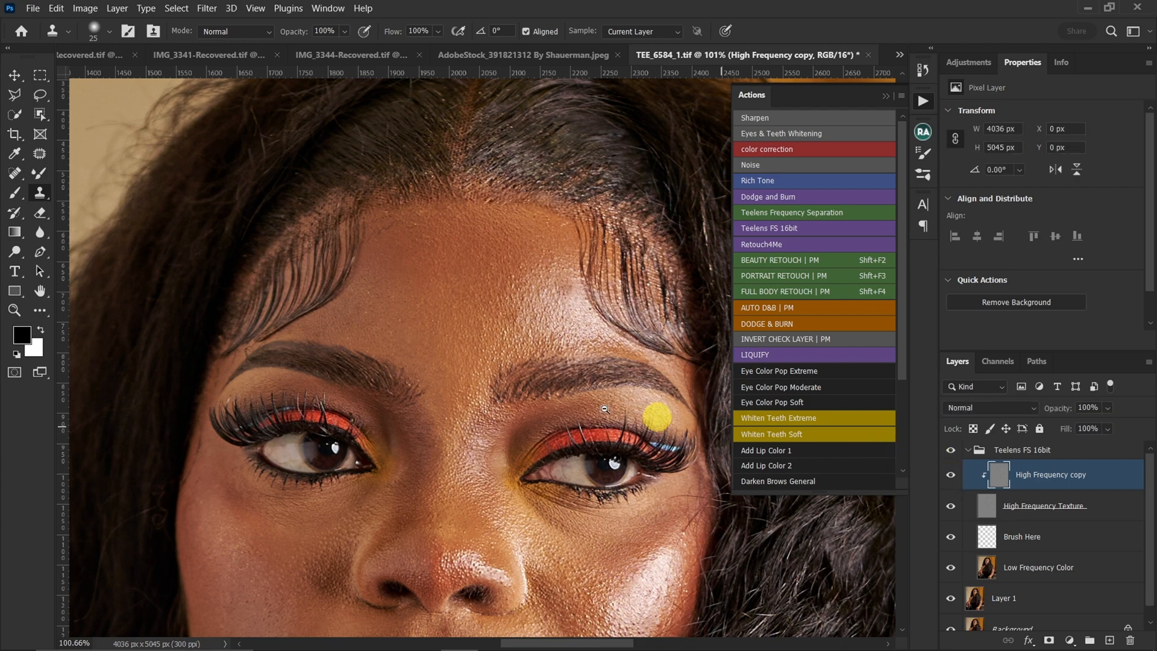
{"action": "left_click_drag", "start_coordinate": [517, 349], "coordinate": [443, 329]}
{"action": "left_click_drag", "start_coordinate": [519, 379], "coordinate": [508, 248]}
{"action": "left_click_drag", "start_coordinate": [523, 295], "coordinate": [493, 276]}
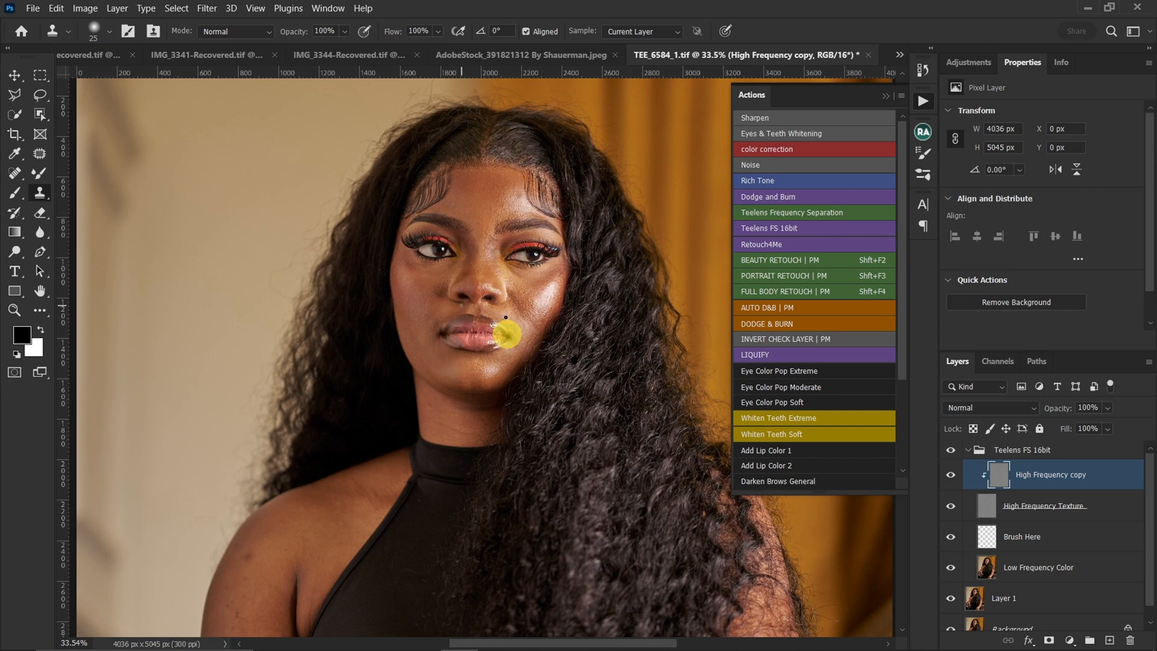
Collapse the Teelens FS 16bit group and run the Dodge and Burn action above it.
{"action": "left_click", "coordinate": [970, 452]}
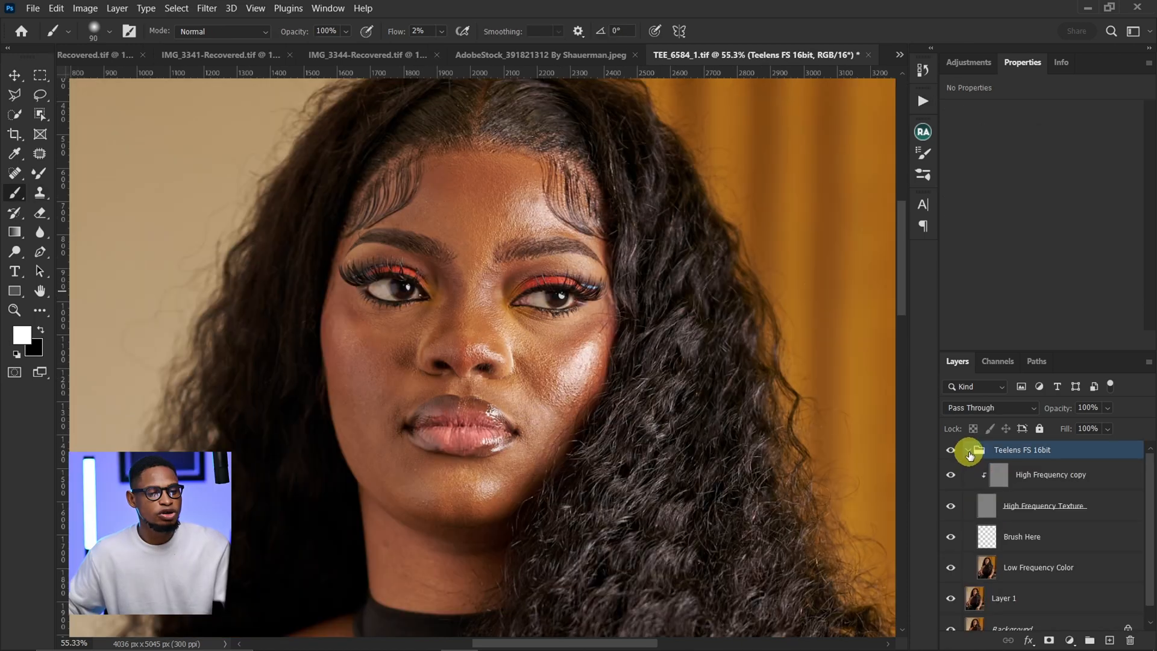
{"action": "left_click", "coordinate": [968, 452]}
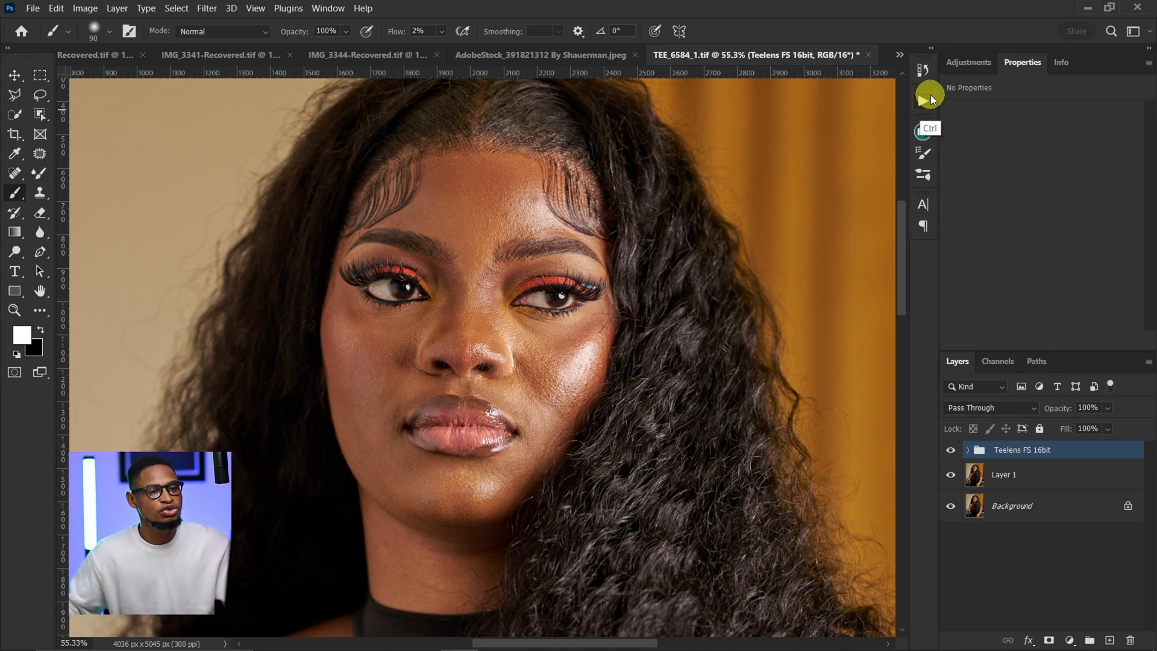
{"action": "left_click", "coordinate": [924, 99]}
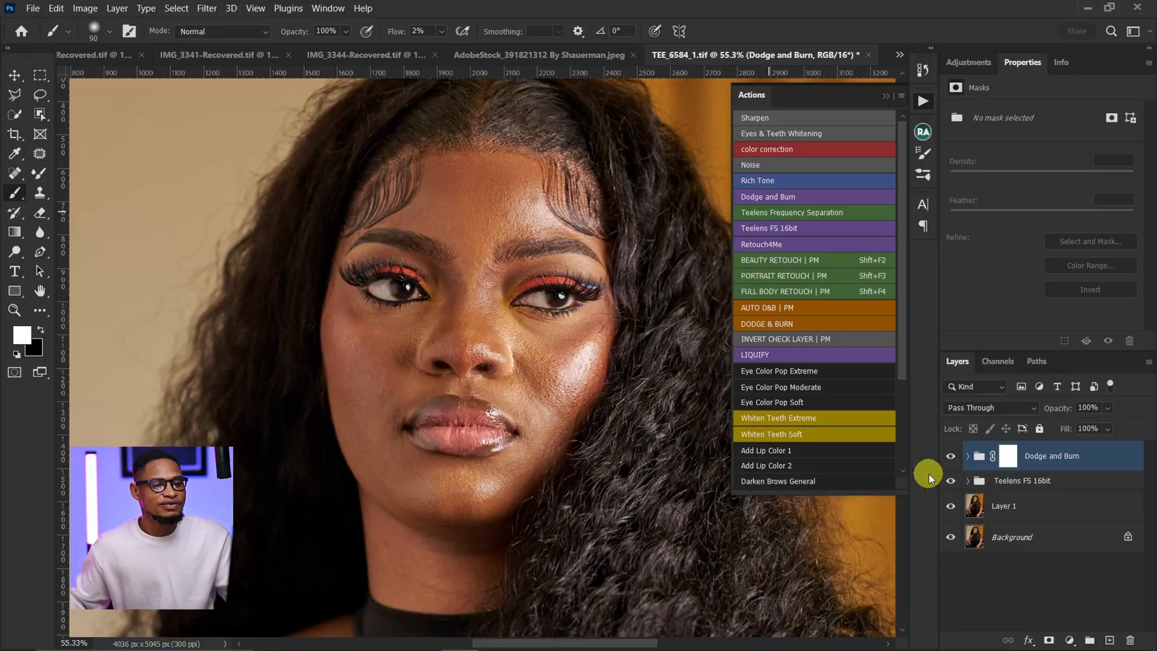
{"action": "left_click", "coordinate": [974, 455]}
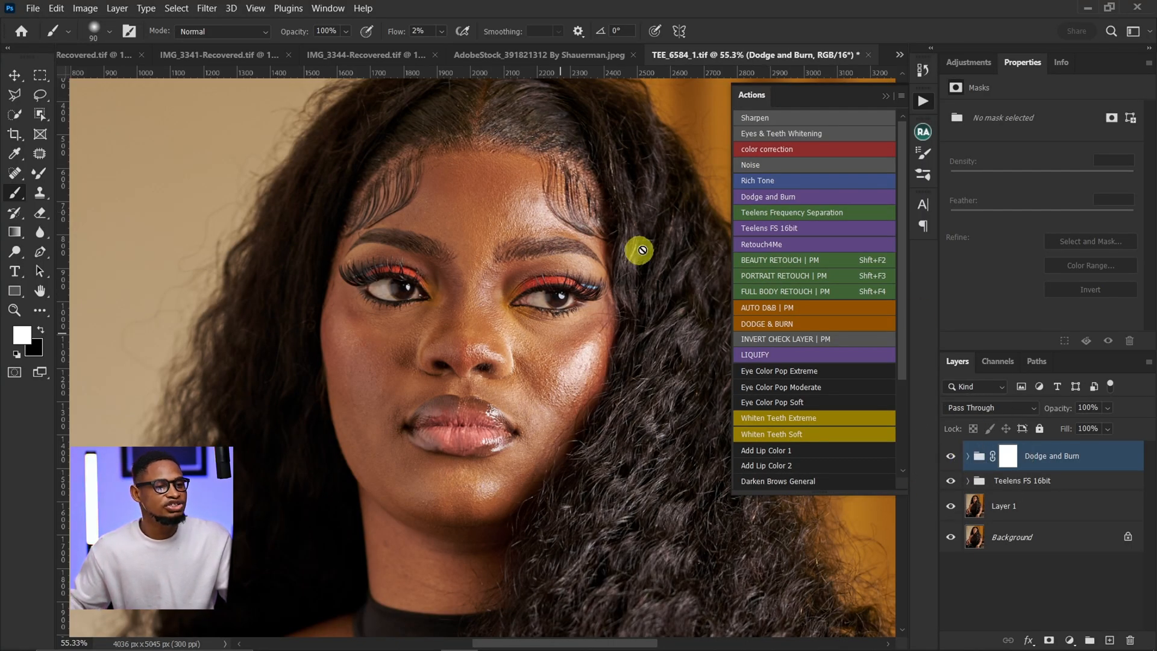
Add a Black & White adjustment layer above the Dodge and Burn group and set its Reds to 0.
{"action": "left_click", "coordinate": [969, 63]}
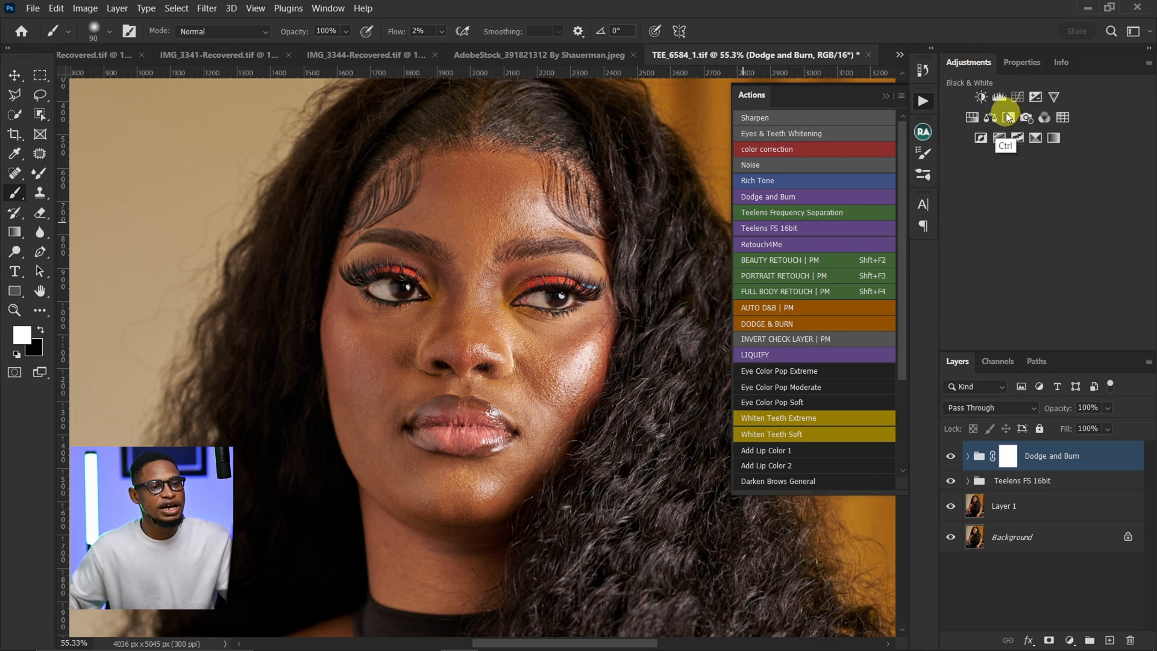
{"action": "left_click", "coordinate": [1010, 119]}
{"action": "left_click", "coordinate": [1038, 169]}
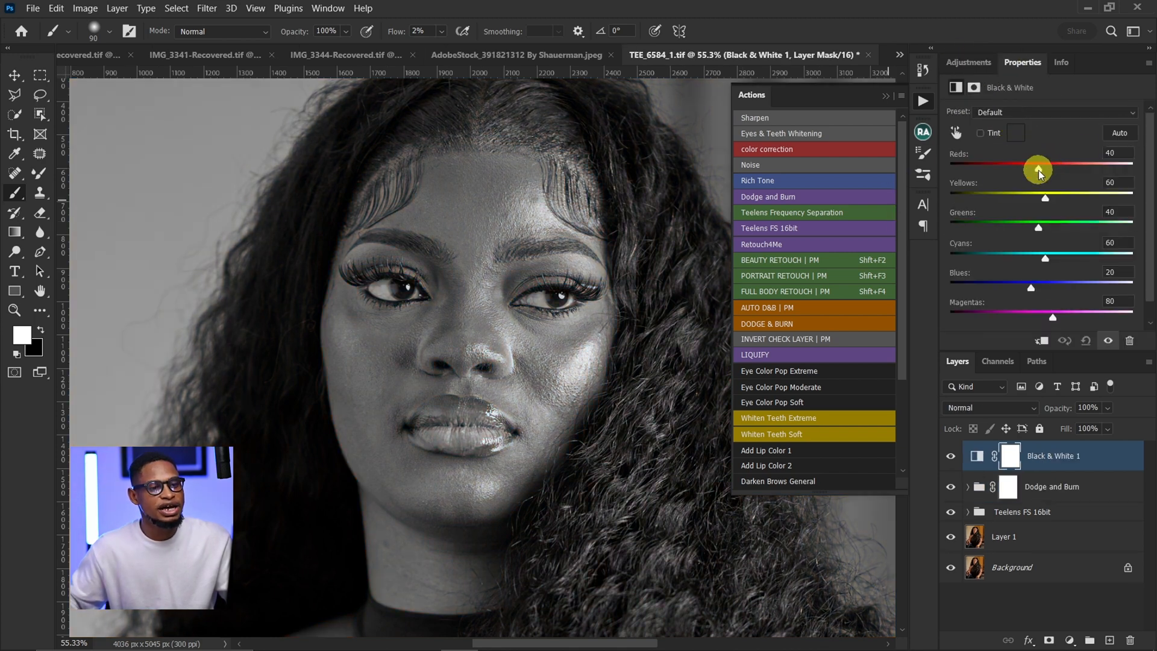
{"action": "left_click_drag", "start_coordinate": [1038, 170], "coordinate": [1026, 173]}
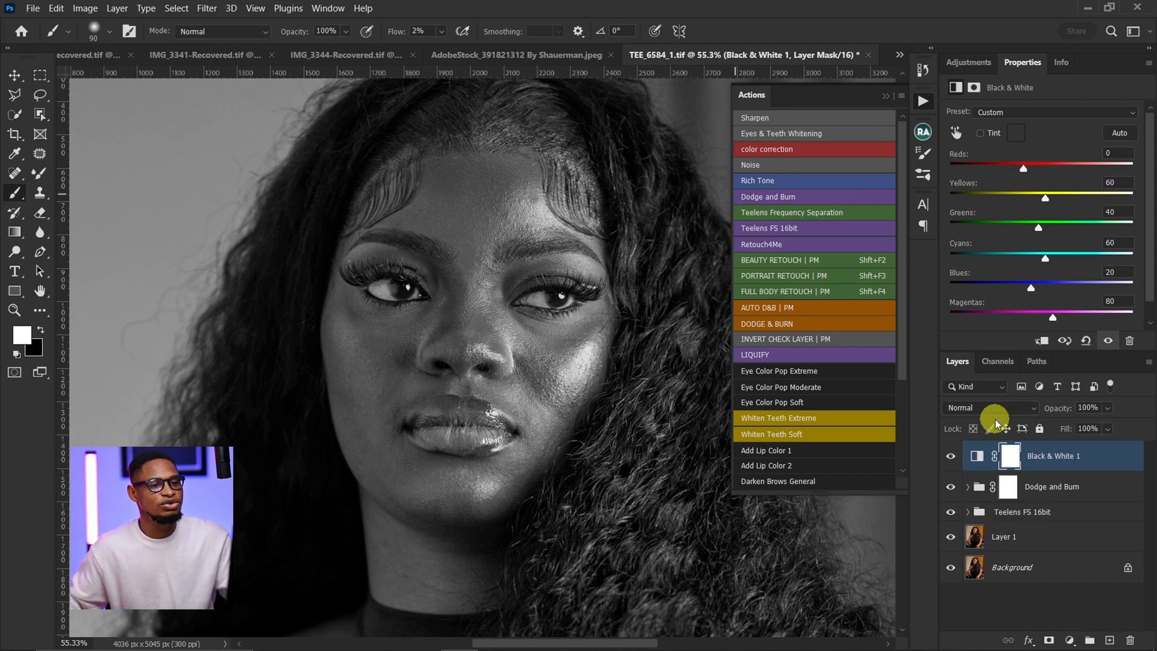
{"action": "left_click", "coordinate": [885, 95]}
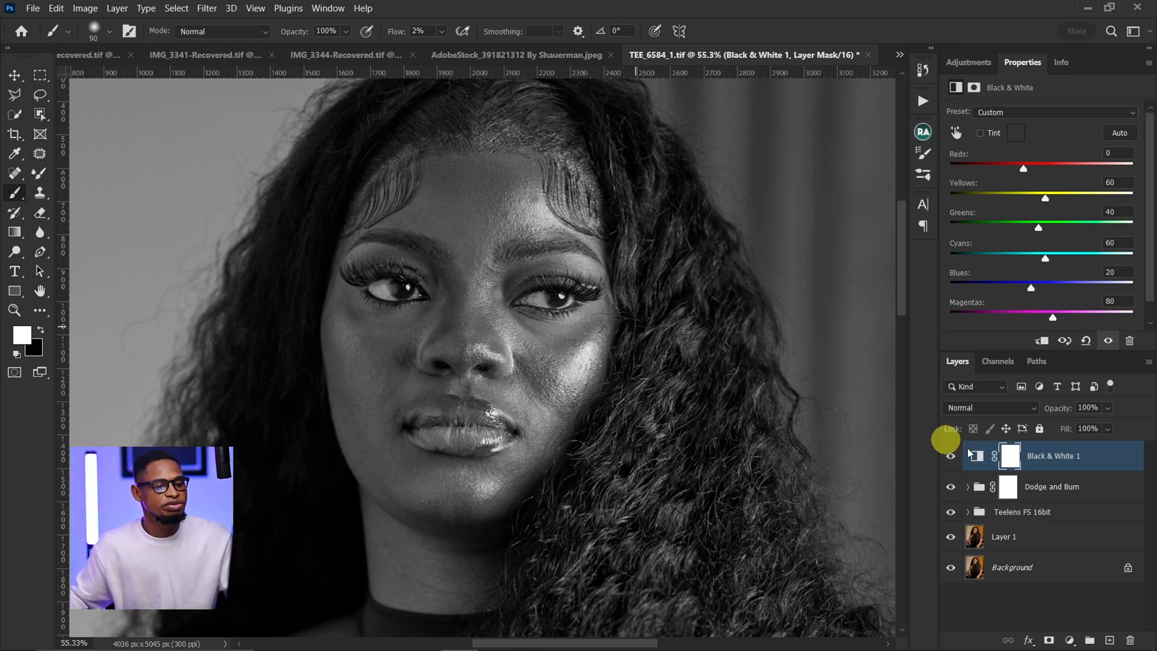
Add a blank layer above the Black & White adjustment and set the Brush flow to 100%.
{"action": "key", "text": "z"}
{"action": "left_click_drag", "start_coordinate": [558, 320], "coordinate": [575, 322]}
{"action": "key", "text": "b"}
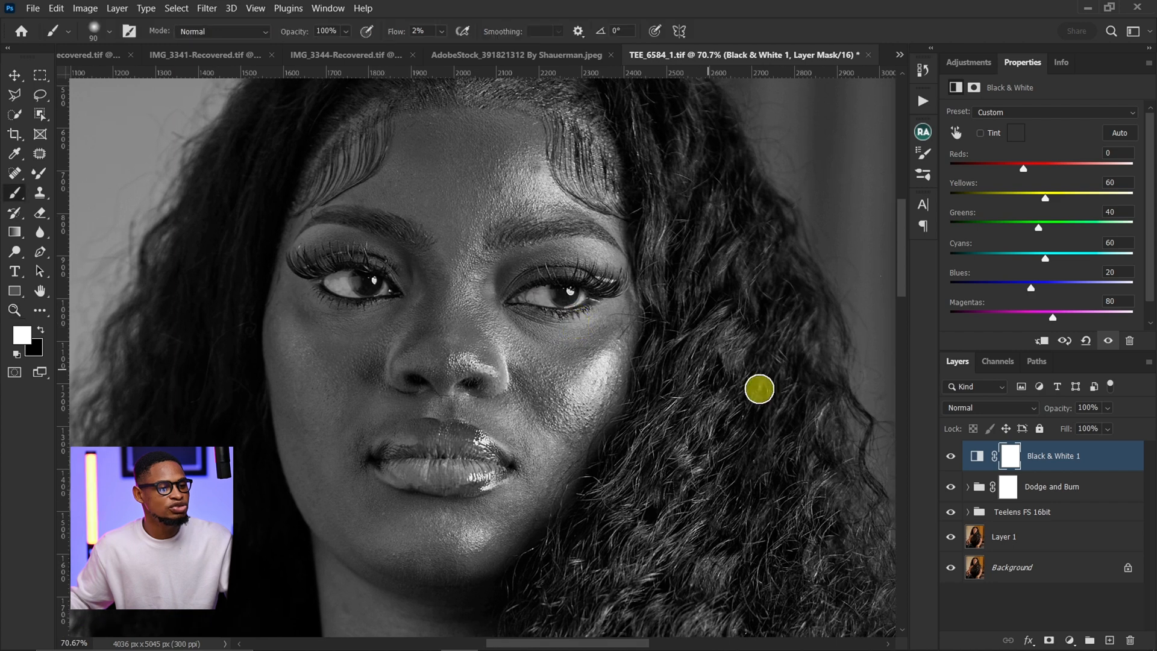
{"action": "left_click", "coordinate": [1111, 642]}
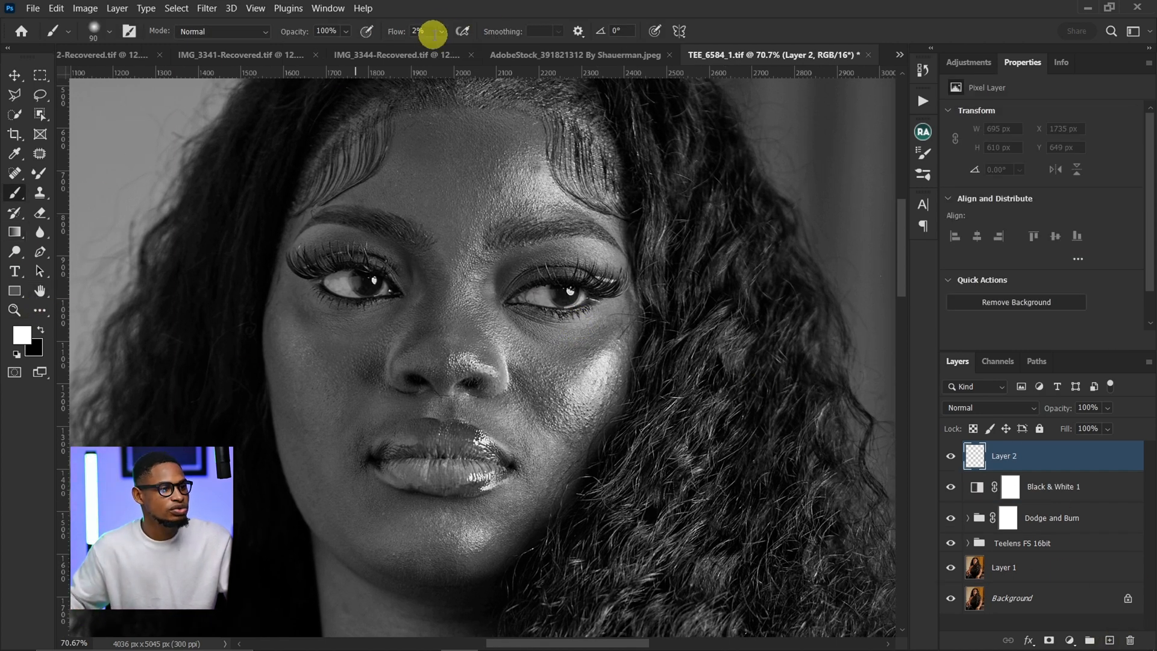
{"action": "left_click_drag", "start_coordinate": [442, 30], "coordinate": [552, 37]}
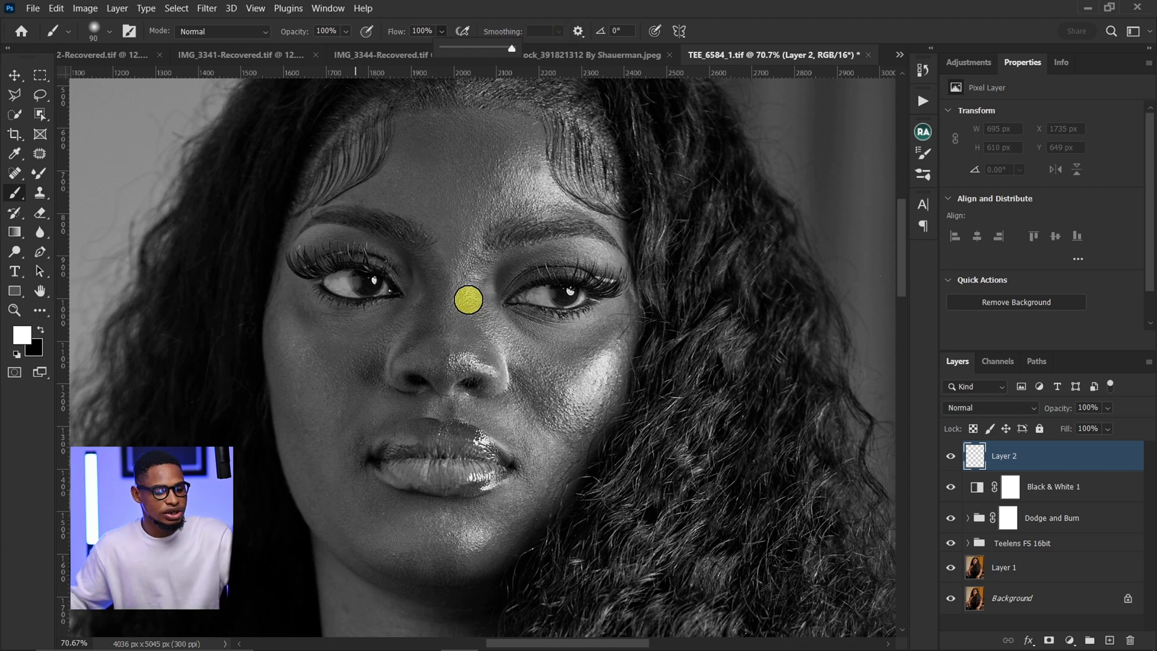
Outline the uneven bright patches on the forehead beside the hairline in white with a 15 px brush.
{"action": "key", "text": "bracketleft"}
{"action": "key", "text": "bracketleft"}
{"action": "key", "text": "bracketleft"}
{"action": "key", "text": "bracketleft"}
{"action": "mouse_move", "coordinate": [532, 162]}
{"action": "left_mouse_down"}
{"action": "mouse_move", "coordinate": [549, 187]}
{"action": "mouse_move", "coordinate": [555, 173]}
{"action": "mouse_move", "coordinate": [524, 157]}
{"action": "mouse_move", "coordinate": [482, 174]}
{"action": "mouse_move", "coordinate": [507, 174]}
{"action": "left_mouse_up"}
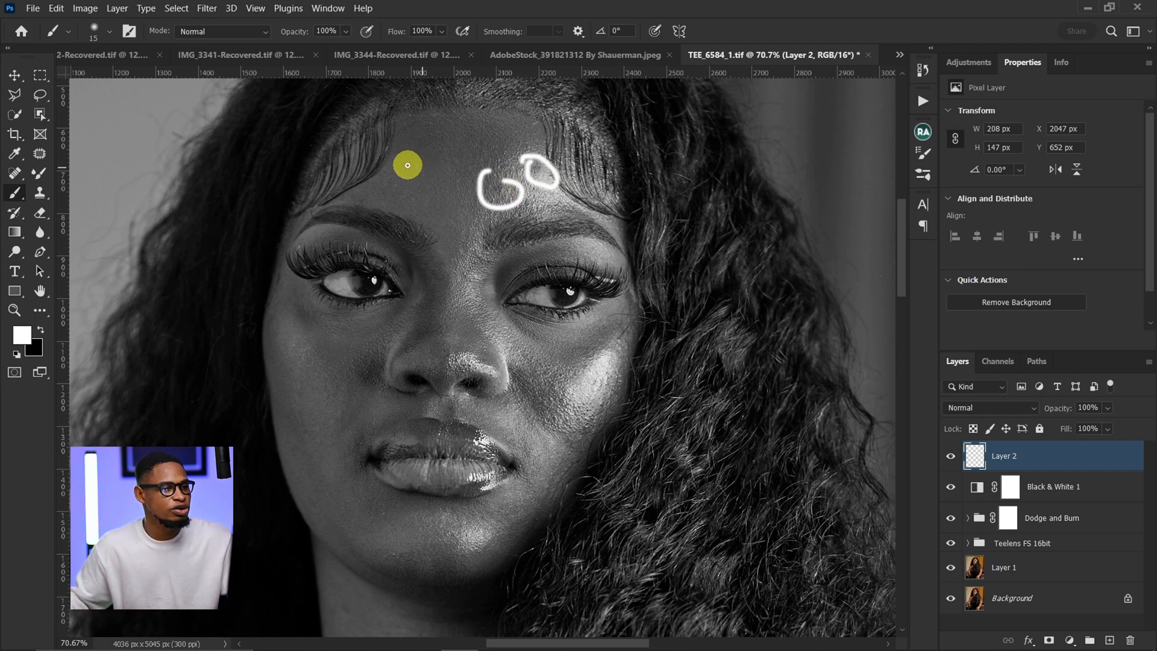
Outline the dark upper forehead, the areas under both eyes and a patch on the chin in white on Layer 2.
{"action": "mouse_move", "coordinate": [407, 165]}
{"action": "left_mouse_down"}
{"action": "mouse_move", "coordinate": [486, 163]}
{"action": "mouse_move", "coordinate": [460, 116]}
{"action": "mouse_move", "coordinate": [395, 142]}
{"action": "mouse_move", "coordinate": [420, 177]}
{"action": "left_mouse_up"}
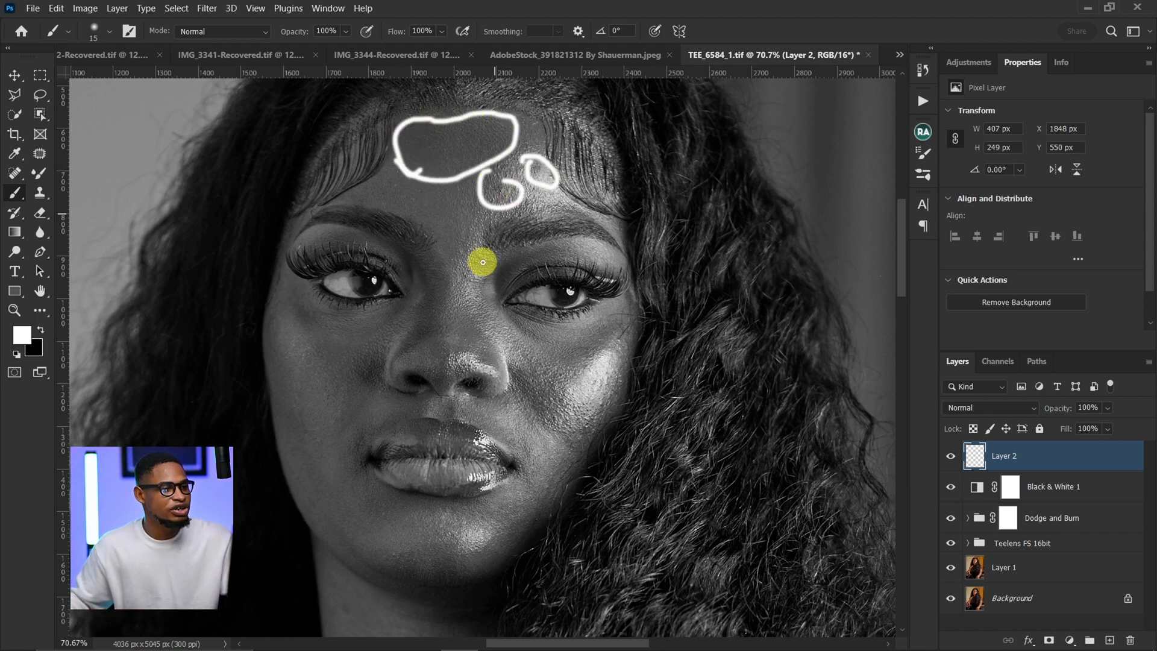
{"action": "mouse_move", "coordinate": [287, 313]}
{"action": "left_mouse_down"}
{"action": "mouse_move", "coordinate": [358, 361]}
{"action": "mouse_move", "coordinate": [416, 306]}
{"action": "mouse_move", "coordinate": [380, 317]}
{"action": "mouse_move", "coordinate": [331, 312]}
{"action": "mouse_move", "coordinate": [288, 305]}
{"action": "left_mouse_up"}
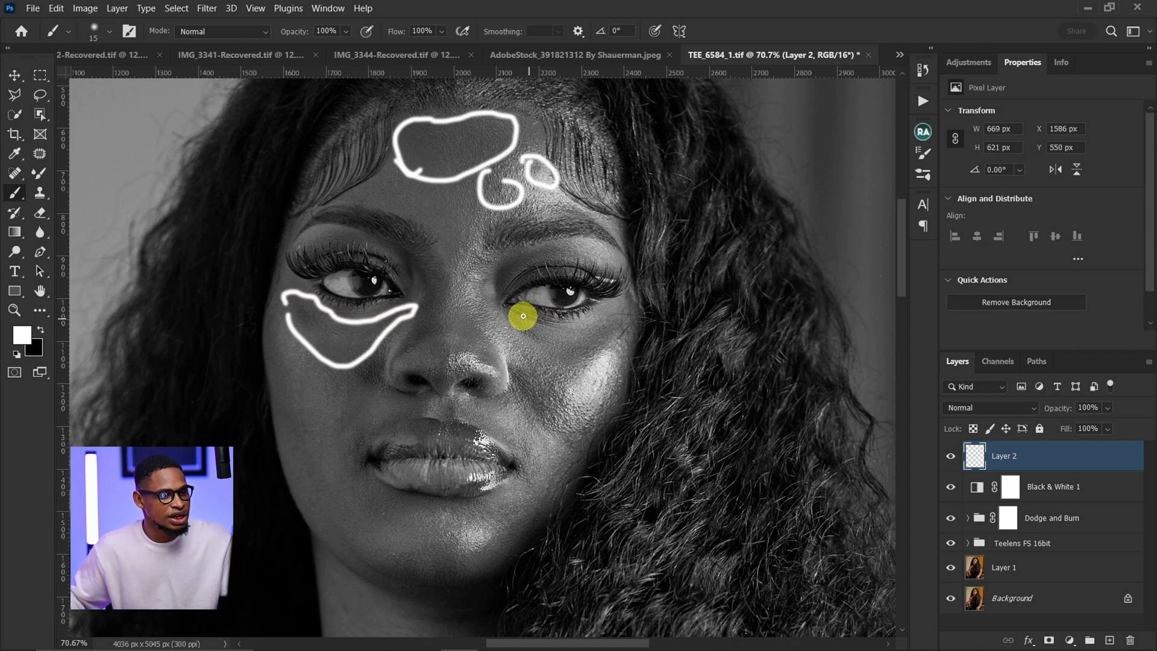
{"action": "mouse_move", "coordinate": [524, 316]}
{"action": "left_mouse_down"}
{"action": "mouse_move", "coordinate": [616, 305]}
{"action": "mouse_move", "coordinate": [628, 345]}
{"action": "mouse_move", "coordinate": [606, 367]}
{"action": "mouse_move", "coordinate": [555, 373]}
{"action": "mouse_move", "coordinate": [507, 325]}
{"action": "left_mouse_up"}
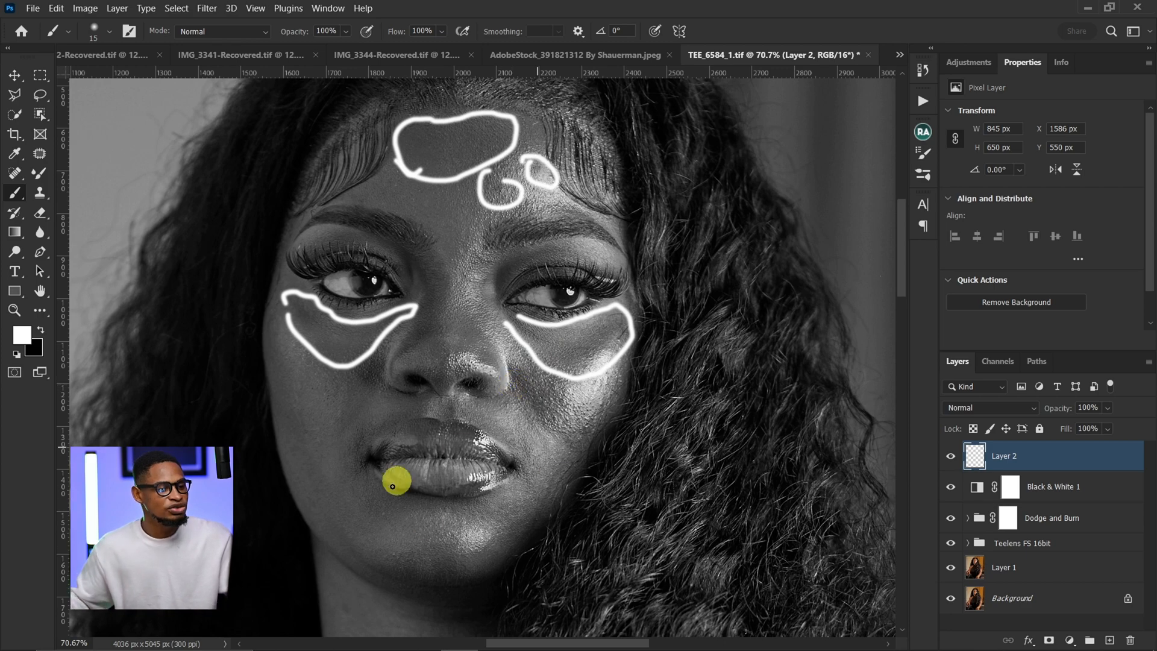
{"action": "mouse_move", "coordinate": [393, 485]}
{"action": "left_mouse_down"}
{"action": "mouse_move", "coordinate": [382, 530]}
{"action": "mouse_move", "coordinate": [353, 502]}
{"action": "left_mouse_up"}
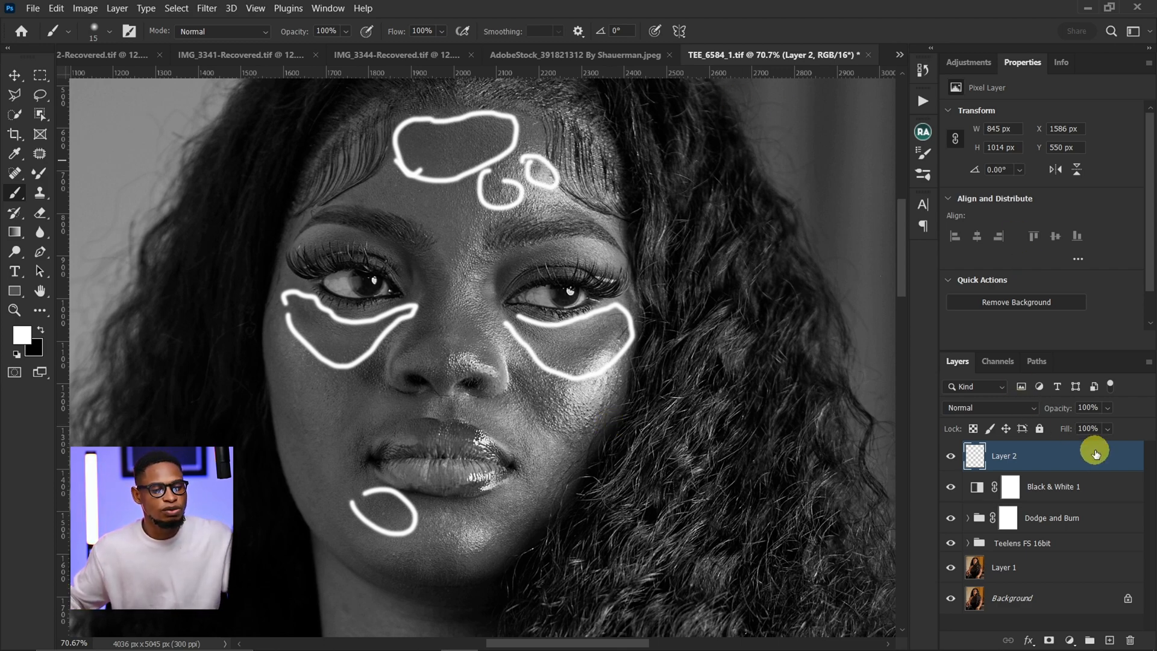
Delete the outline layer above the Black & White adjustment and set the soft round Brush's flow to 2%.
{"action": "left_click_drag", "start_coordinate": [1095, 452], "coordinate": [1130, 638]}
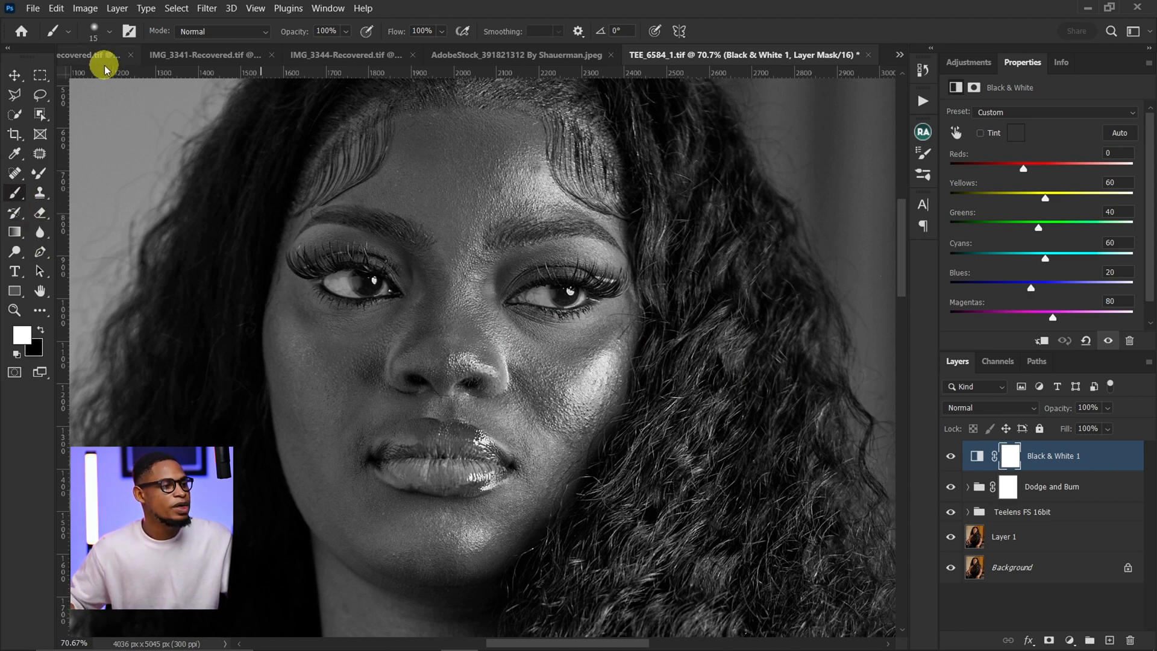
{"action": "left_click", "coordinate": [111, 35]}
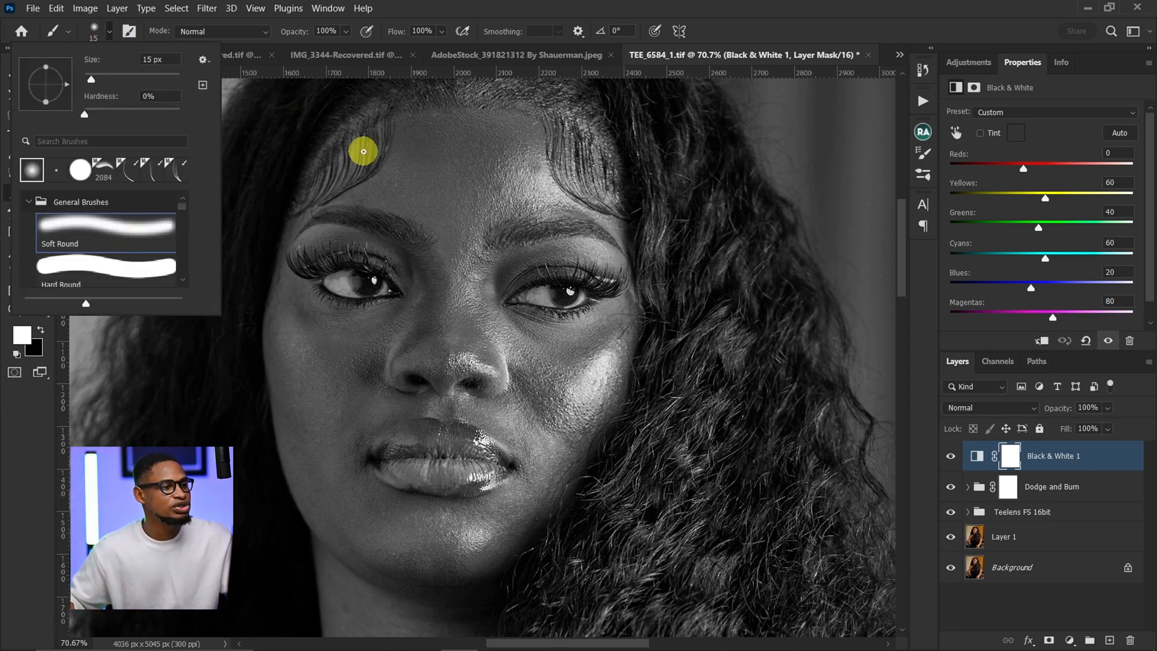
{"action": "left_click", "coordinate": [129, 33]}
{"action": "left_click", "coordinate": [130, 35]}
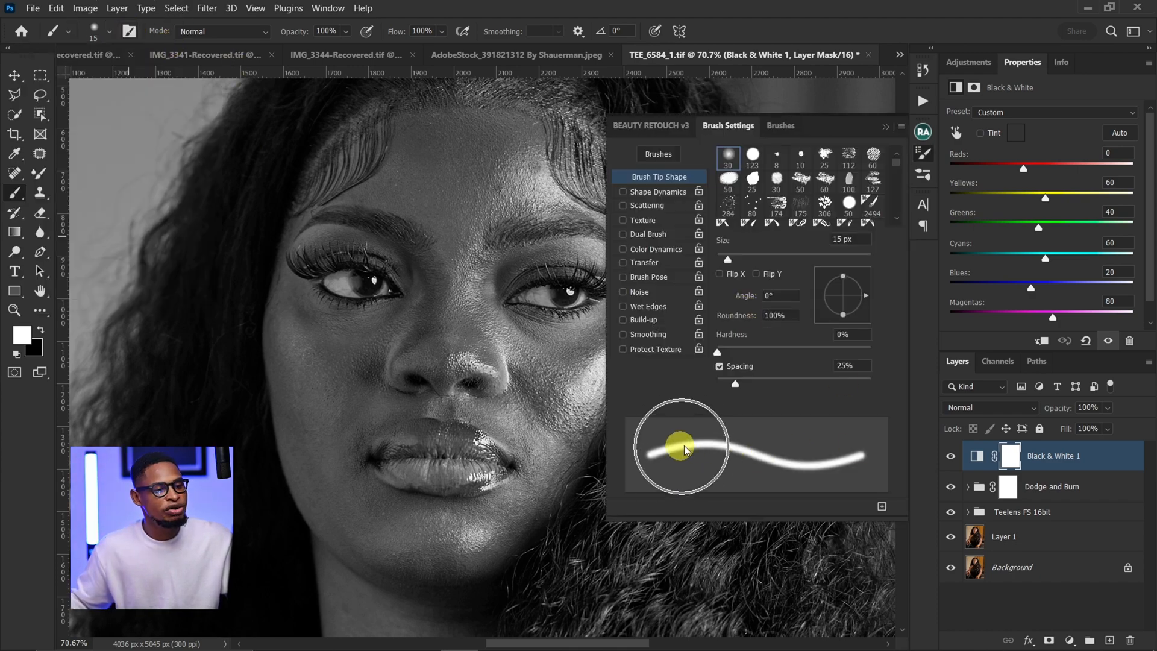
{"action": "left_click", "coordinate": [889, 129]}
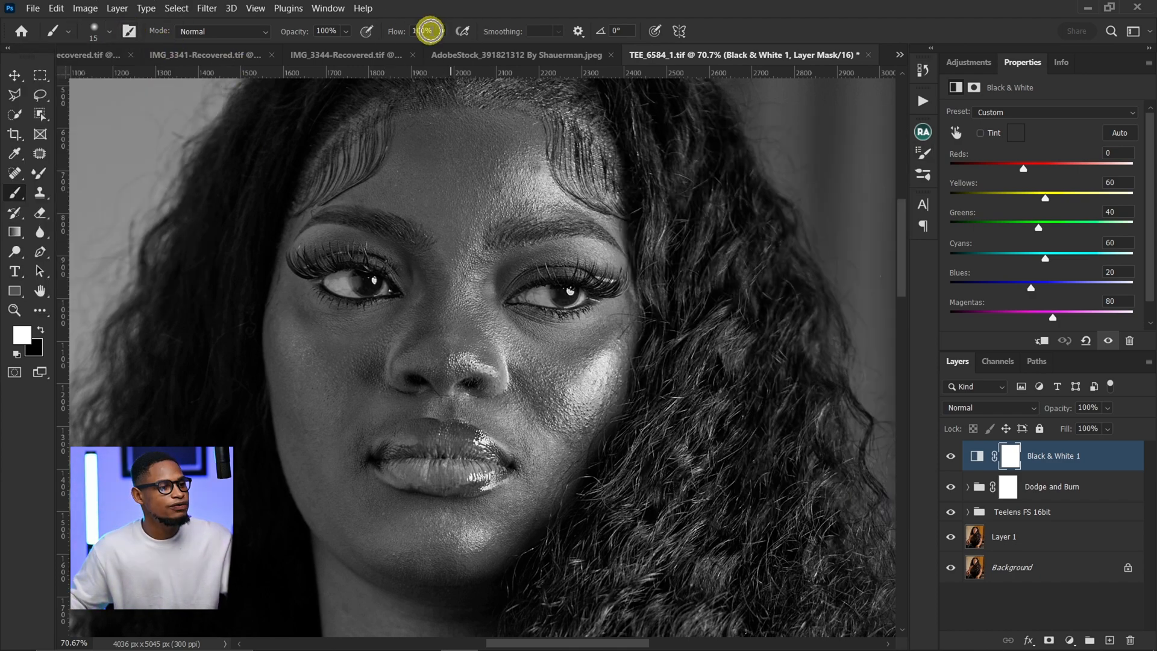
{"action": "left_click_drag", "start_coordinate": [430, 32], "coordinate": [372, 42]}
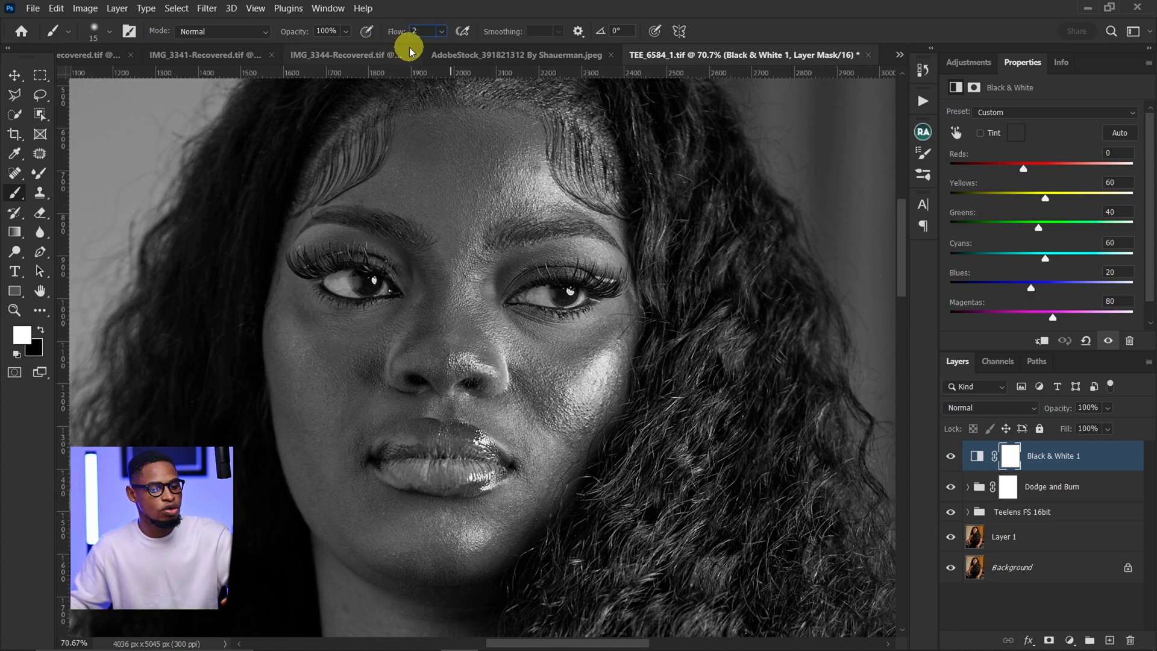
{"action": "type", "text": "2"}
{"action": "key", "text": "Return"}
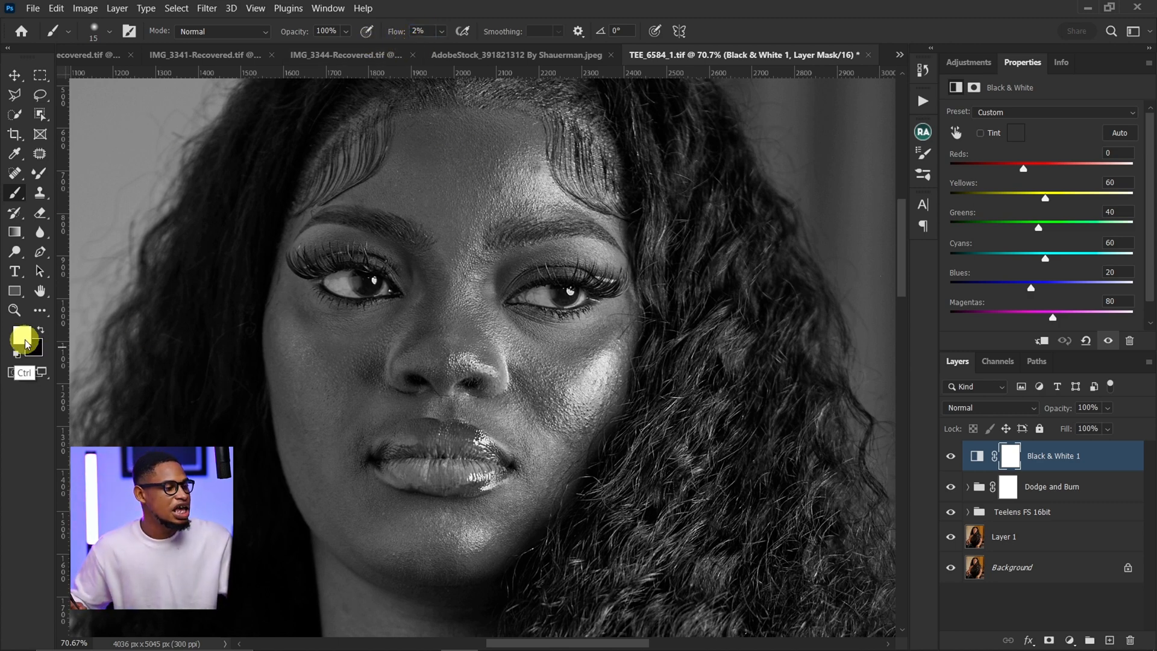
Expand the Dodge and Burn group and select the Dodge Curve's layer mask for painting.
{"action": "left_click", "coordinate": [967, 486]}
{"action": "left_click", "coordinate": [1025, 520]}
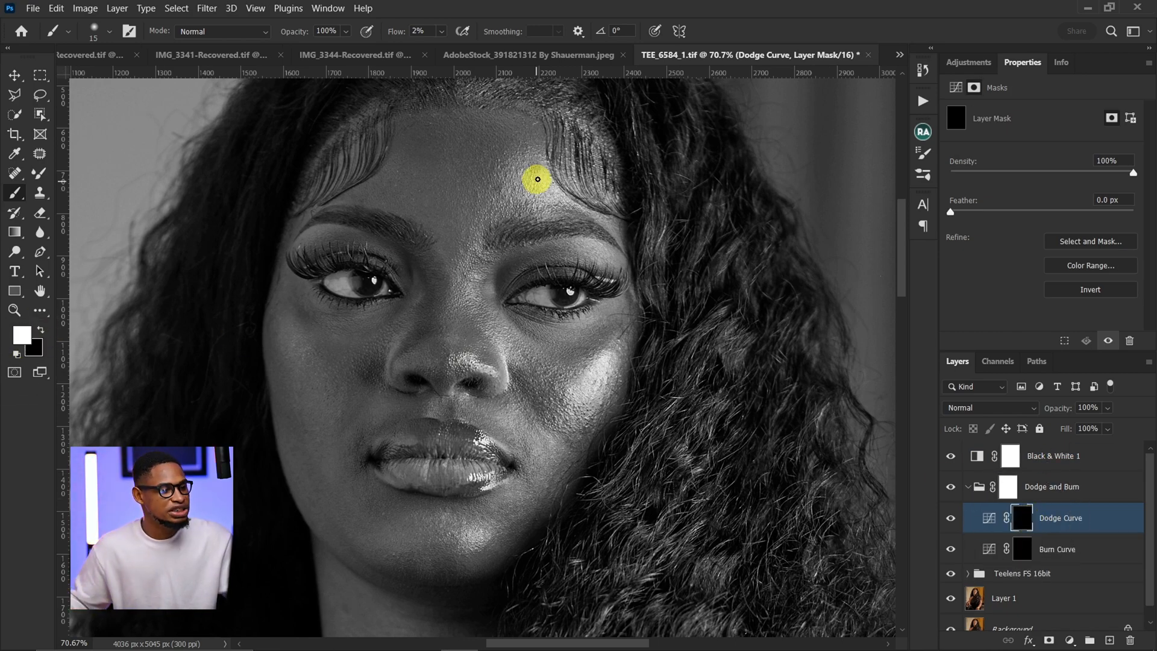
{"action": "scroll", "coordinate": [537, 179], "scroll_direction": "up", "scroll_amount": 4}
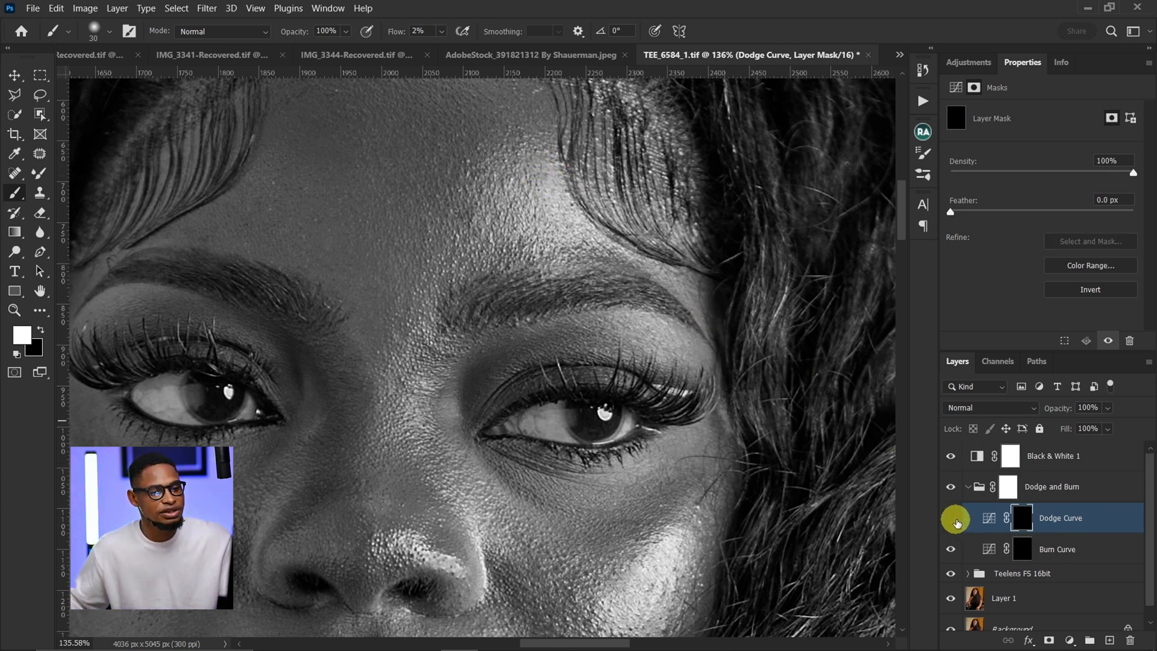
{"action": "left_click", "coordinate": [958, 524]}
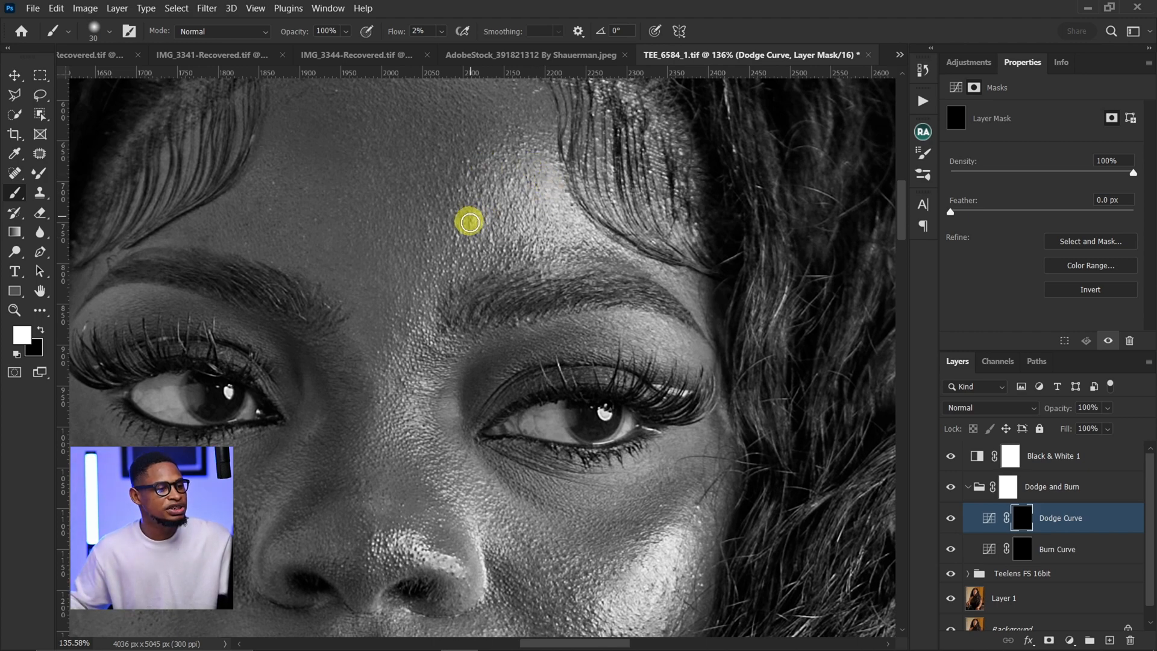
Lighten the dark upper forehead on the Dodge Curve mask in white, using a brush of 125 px down to 80 px.
{"action": "scroll", "coordinate": [441, 245], "scroll_direction": "down", "scroll_amount": 3}
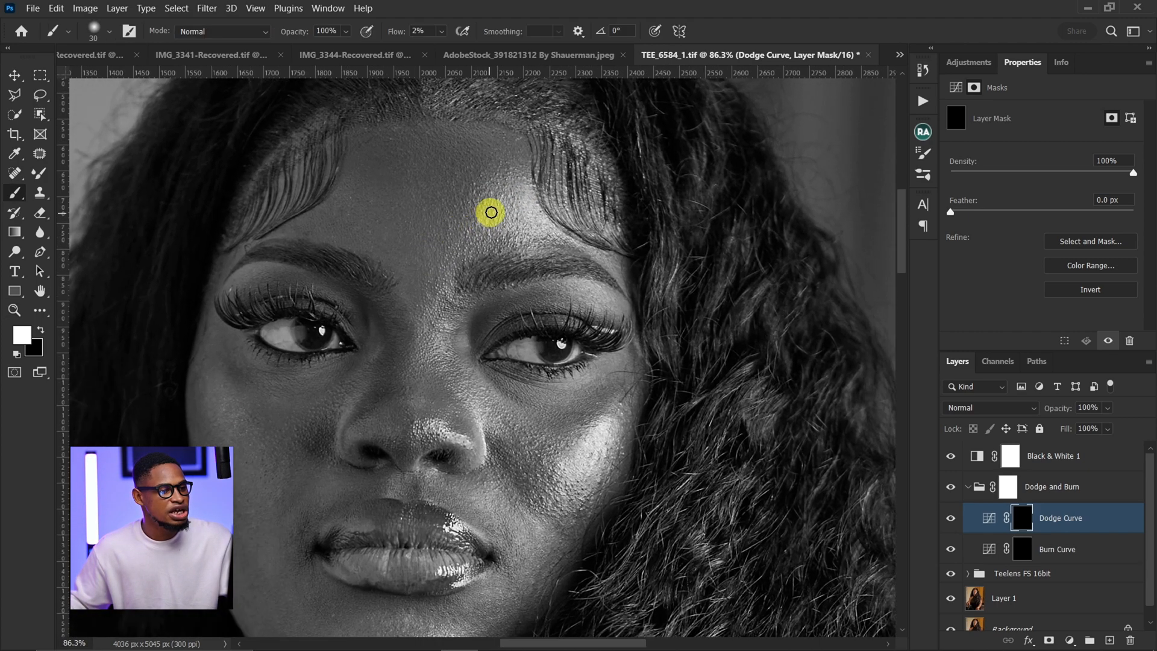
{"action": "key", "text": "bracketright"}
{"action": "key", "text": "bracketright"}
{"action": "key", "text": "bracketright"}
{"action": "key", "text": "bracketright"}
{"action": "key", "text": "bracketright"}
{"action": "key", "text": "bracketright"}
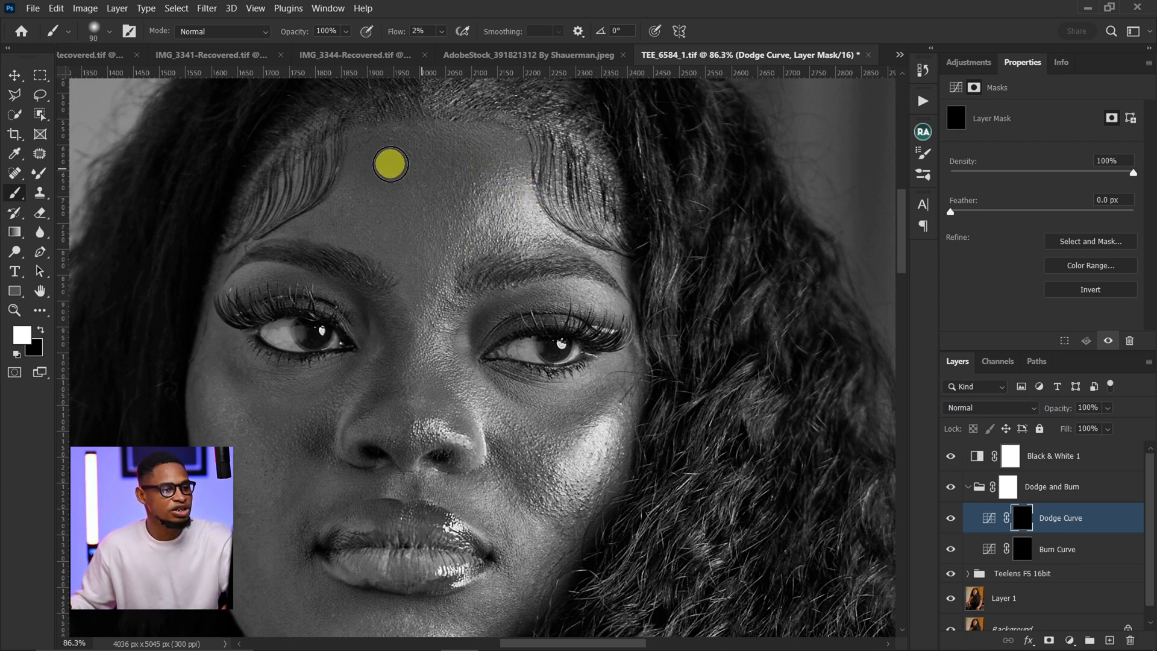
{"action": "key", "text": "bracketleft"}
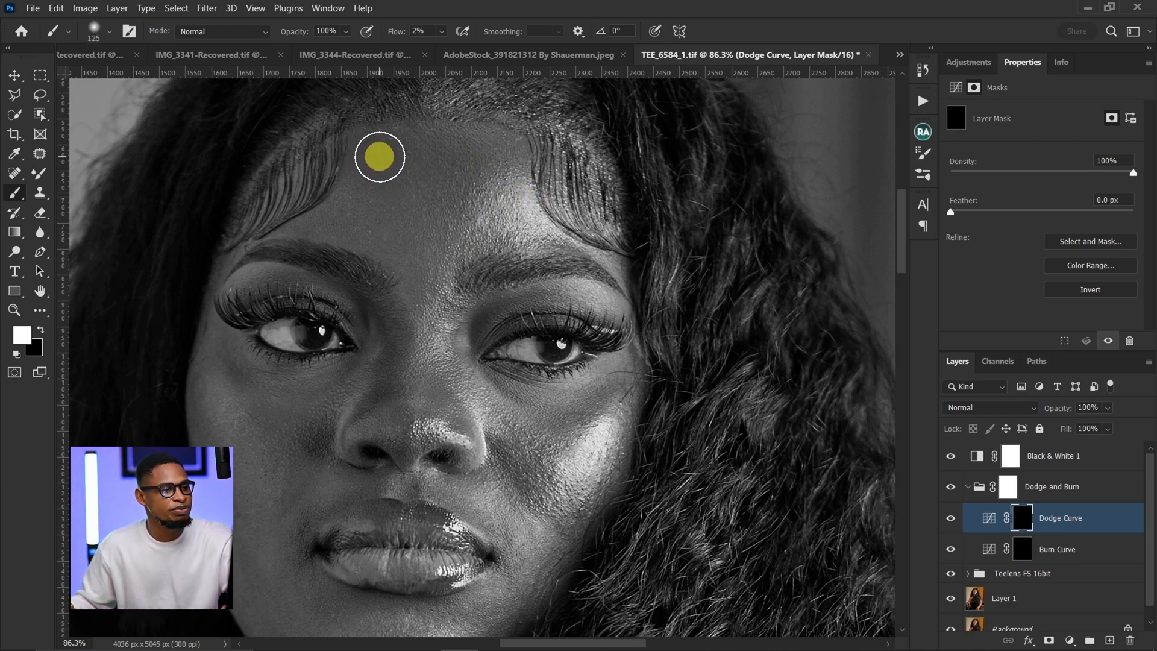
{"action": "mouse_move", "coordinate": [380, 157]}
{"action": "left_mouse_down"}
{"action": "mouse_move", "coordinate": [468, 161]}
{"action": "mouse_move", "coordinate": [434, 187]}
{"action": "mouse_move", "coordinate": [474, 154]}
{"action": "mouse_move", "coordinate": [382, 175]}
{"action": "mouse_move", "coordinate": [367, 146]}
{"action": "mouse_move", "coordinate": [432, 161]}
{"action": "left_mouse_up"}
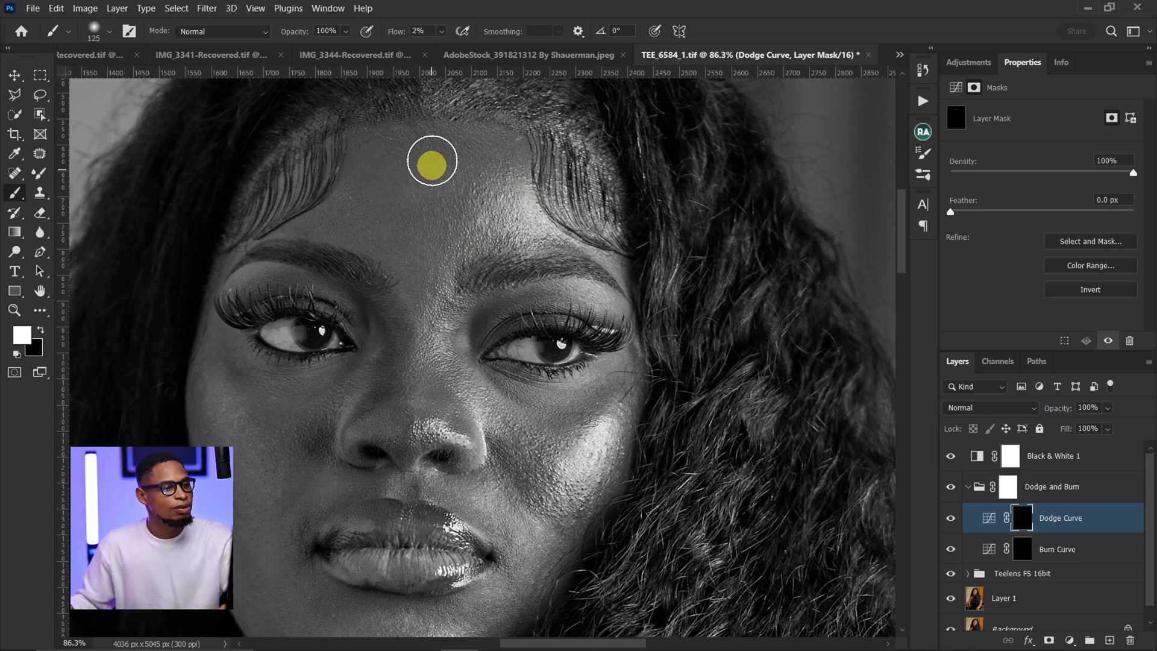
{"action": "key", "text": "bracketleft"}
{"action": "key", "text": "bracketleft"}
{"action": "key", "text": "bracketleft"}
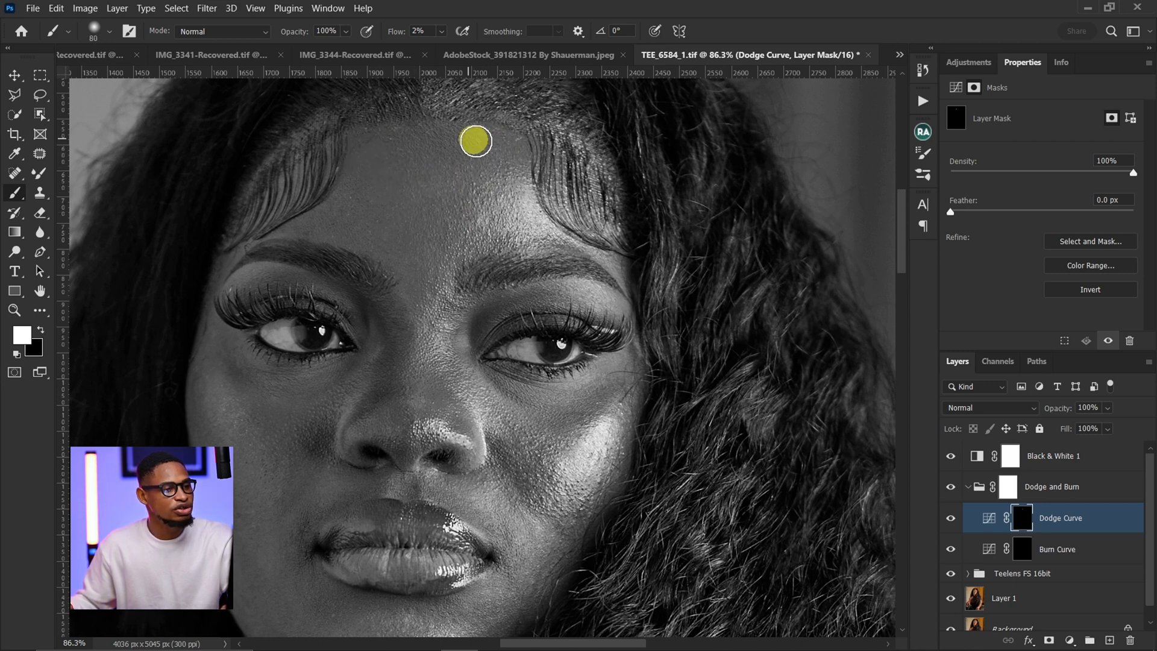
Lighten the shadow under the portrait's left eye on the Dodge Curve mask with a soft 50 px brush.
{"action": "key", "text": "bracketleft"}
{"action": "key", "text": "bracketleft"}
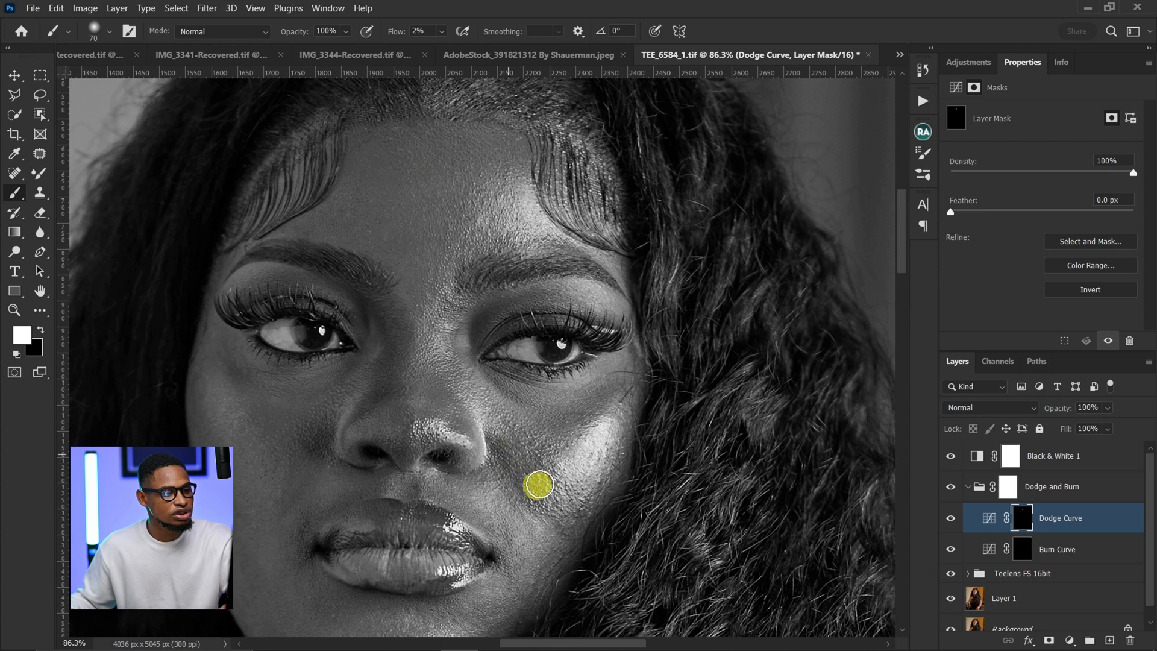
{"action": "key", "text": "bracketleft"}
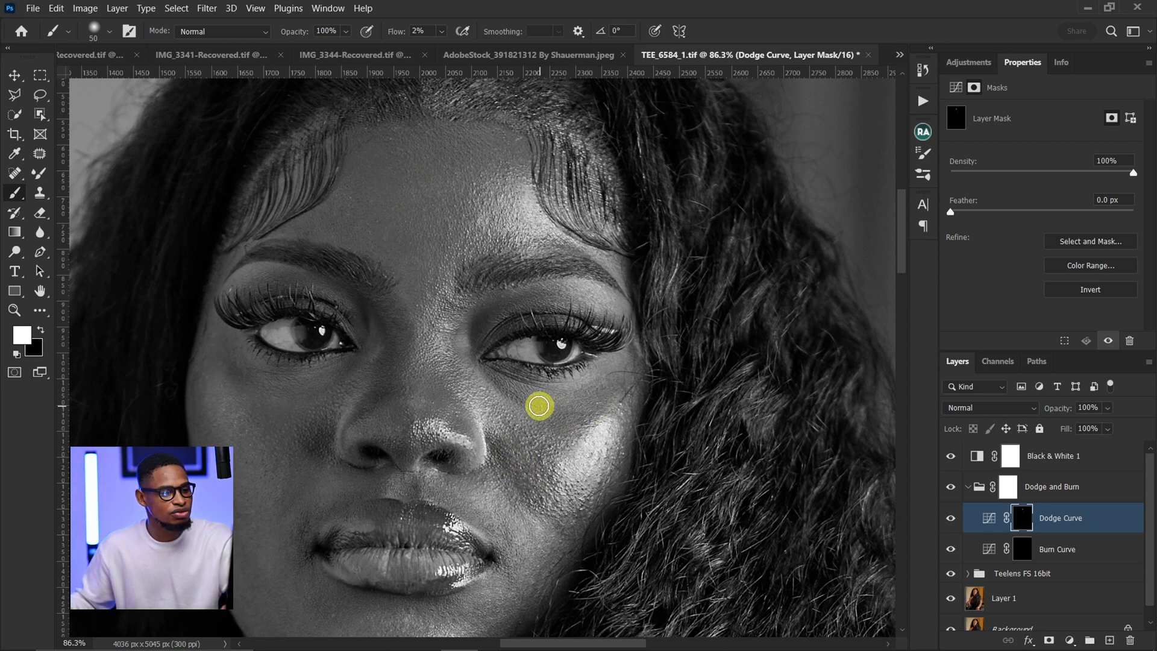
{"action": "key", "text": "bracketleft"}
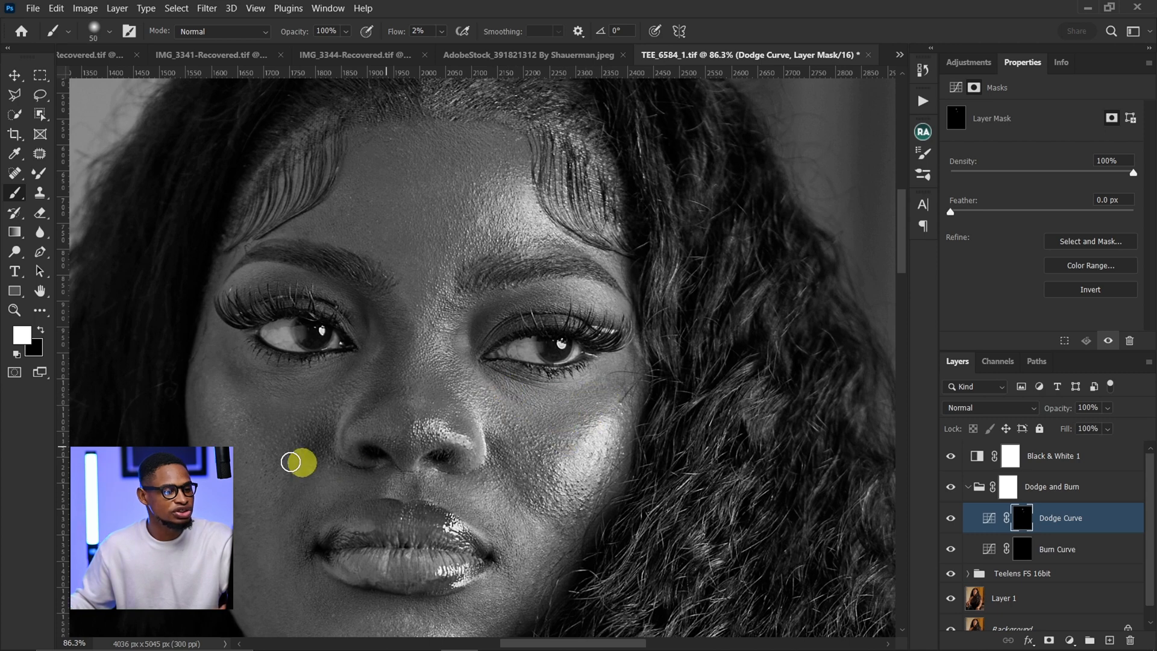
Lighten the portrait's right cheek and the shadow under the right eye on the Dodge Curve mask with a 70 to 40 px brush.
{"action": "key", "text": "bracketright"}
{"action": "key", "text": "bracketright"}
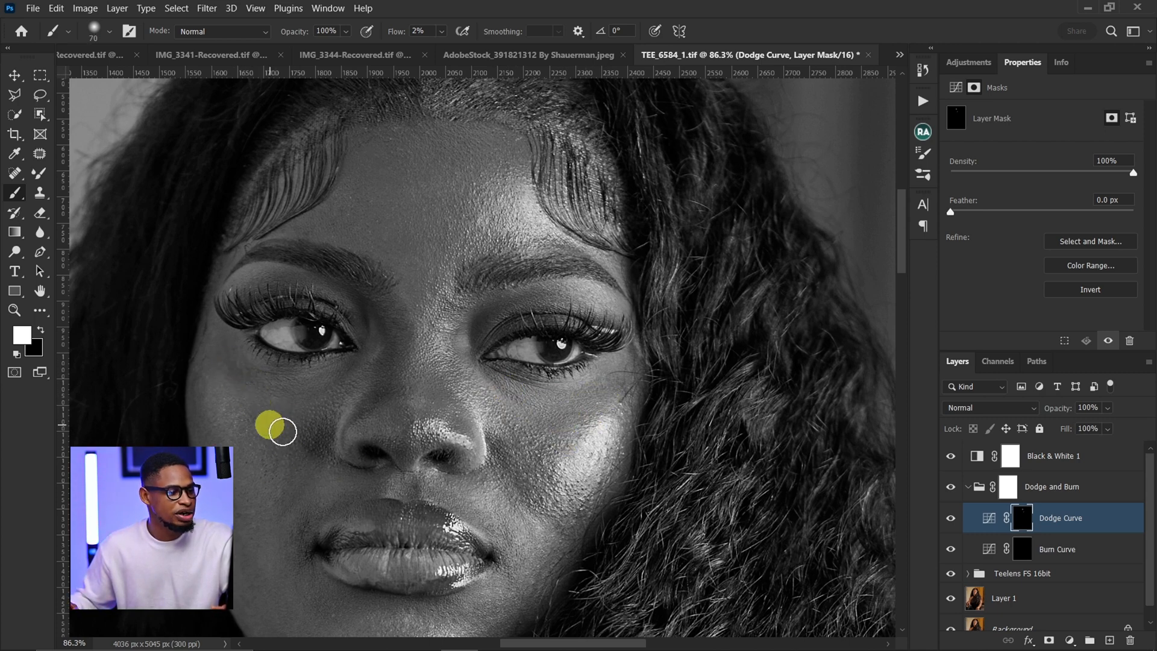
{"action": "key", "text": "bracketleft"}
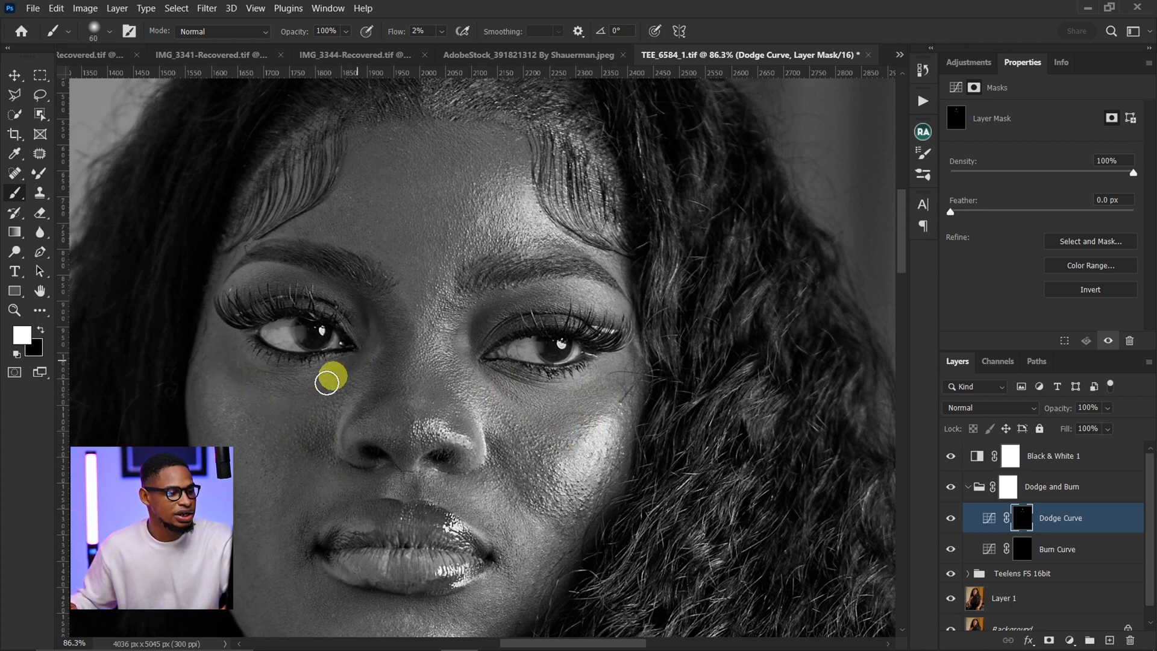
{"action": "key", "text": "bracketleft"}
{"action": "key", "text": "bracketleft"}
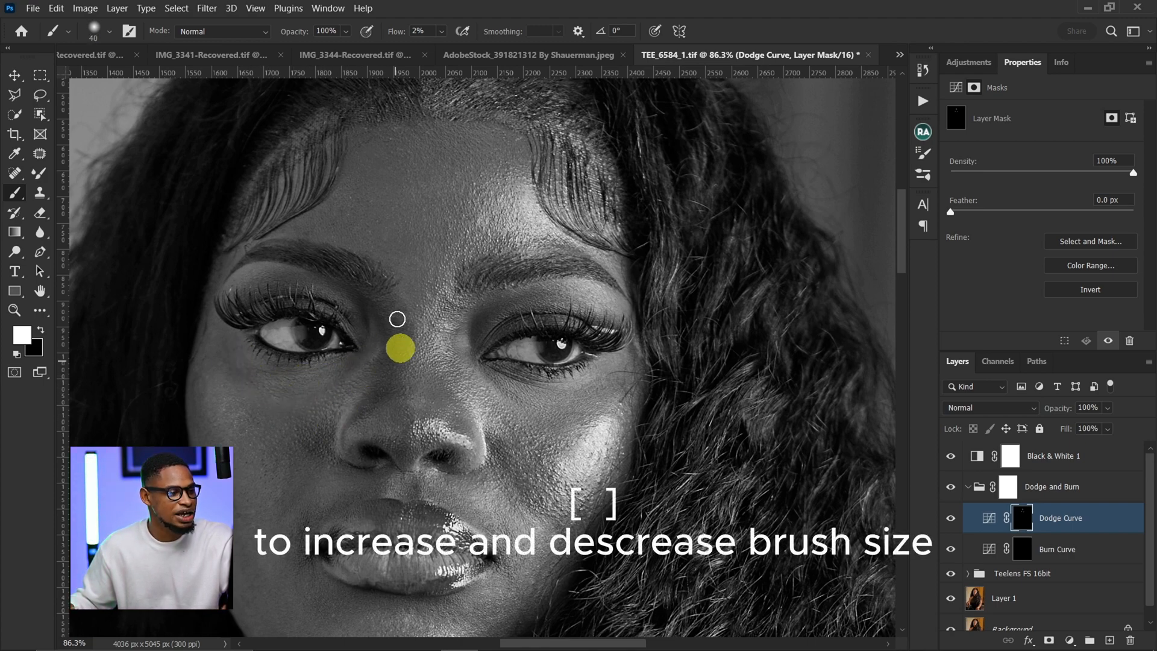
{"action": "key", "text": "bracketright"}
{"action": "key", "text": "bracketleft"}
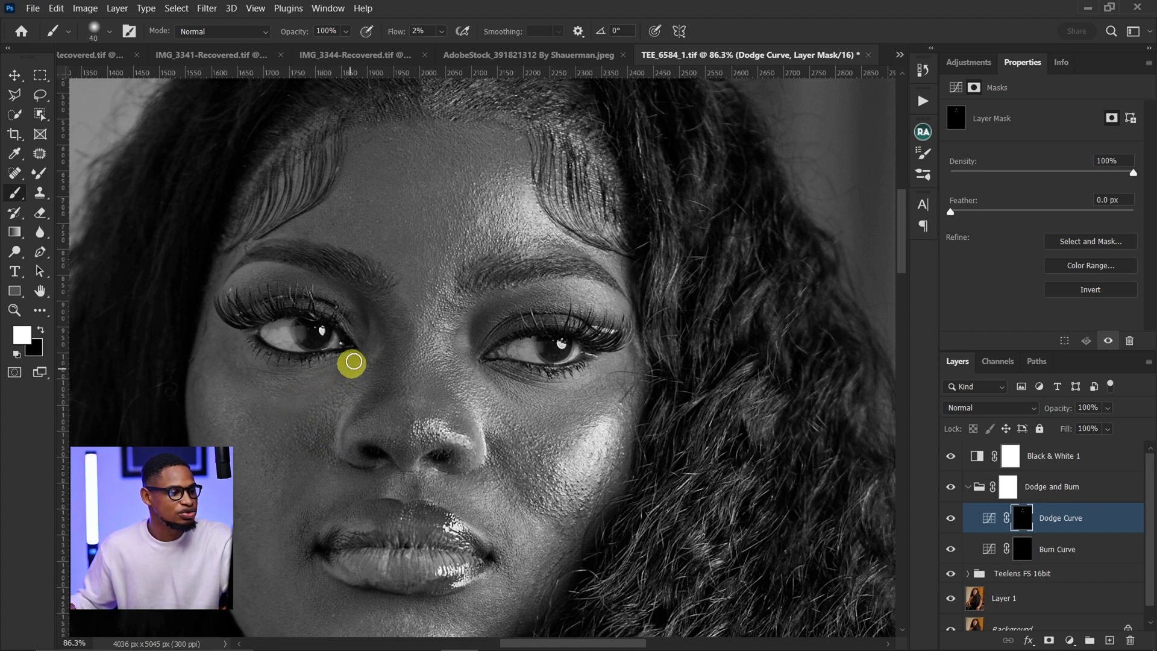
Darken the bright spots below the portrait's right eye on the Burn Curve mask with a soft 30 px brush.
{"action": "scroll", "coordinate": [329, 384], "scroll_direction": "up", "scroll_amount": 4}
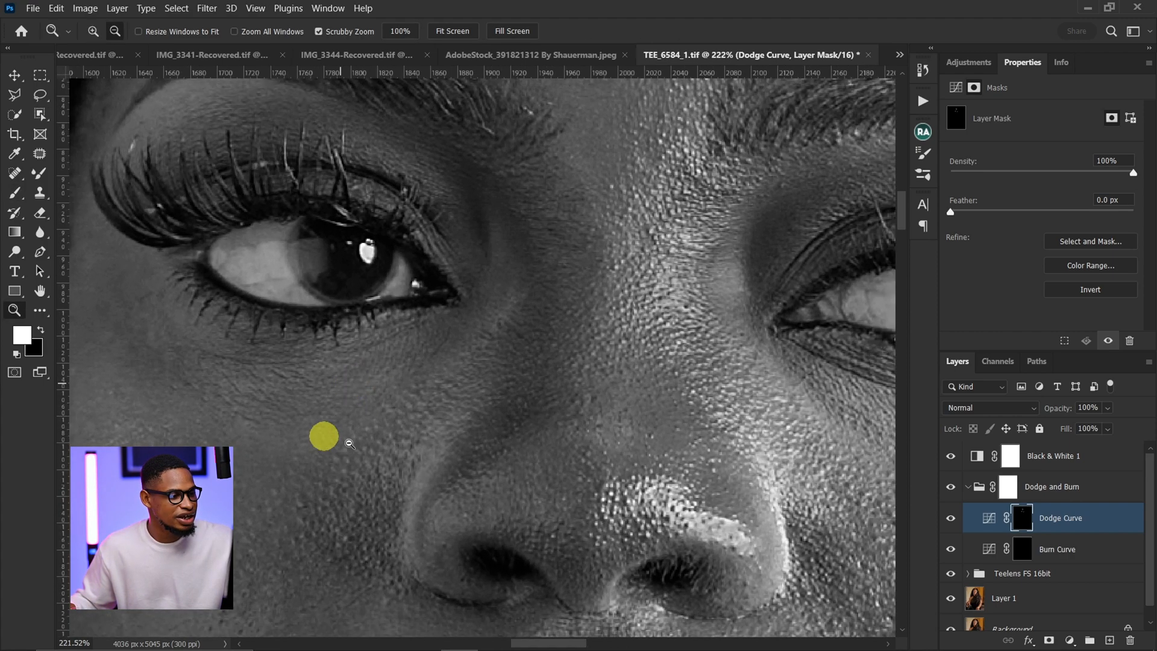
{"action": "left_click", "coordinate": [1017, 543]}
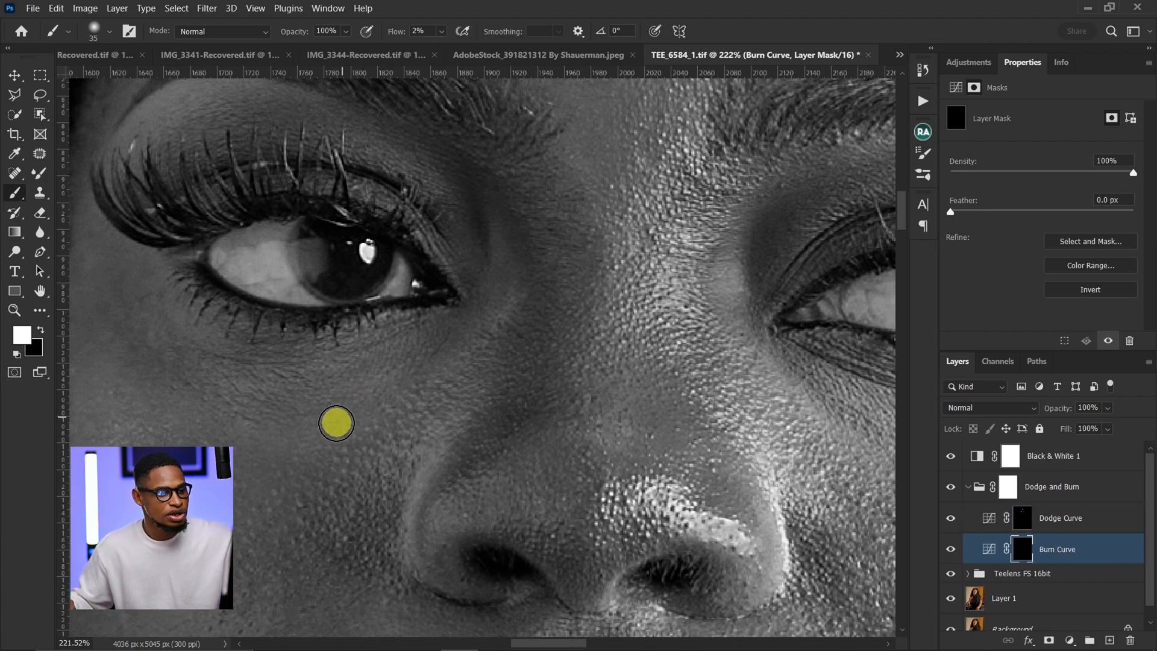
{"action": "key", "text": "bracketleft"}
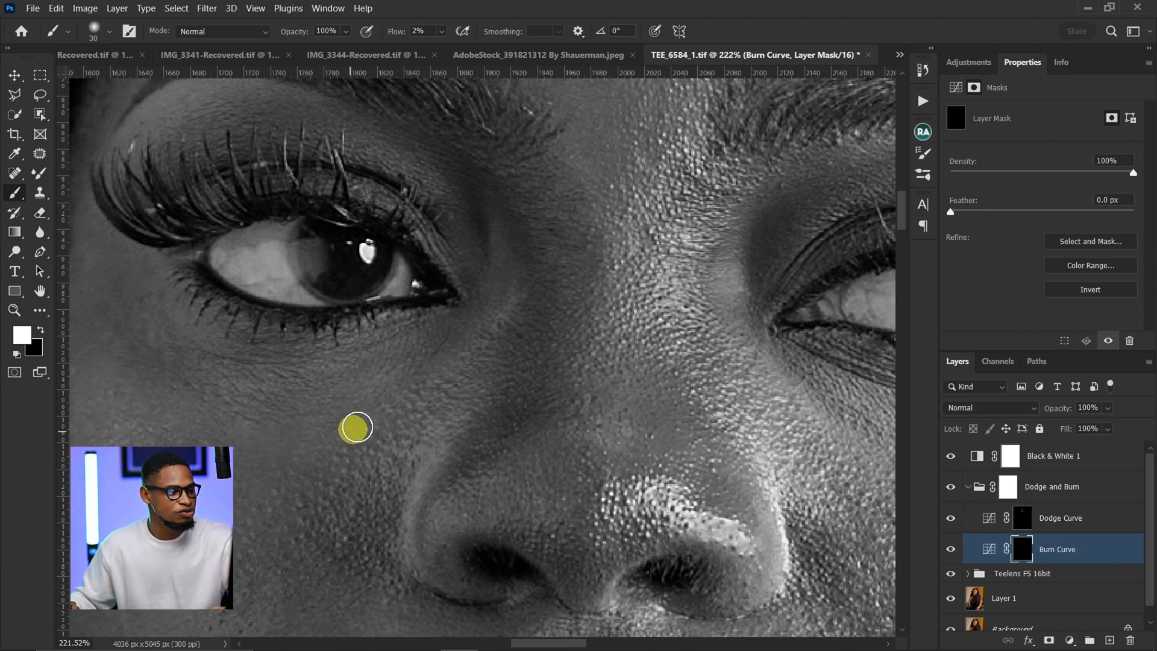
{"action": "key", "text": "bracketright"}
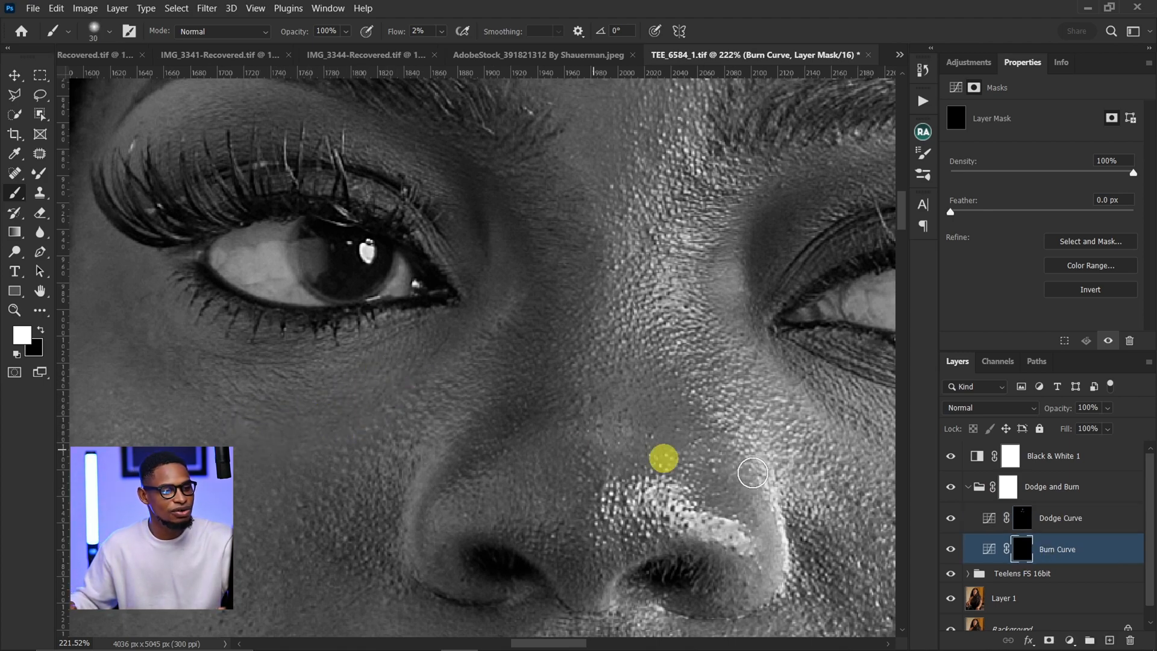
Return to the Dodge Curve mask and lighten the small dark patches below the portrait's right eye with a 15 to 40 px brush.
{"action": "left_click", "coordinate": [1008, 522]}
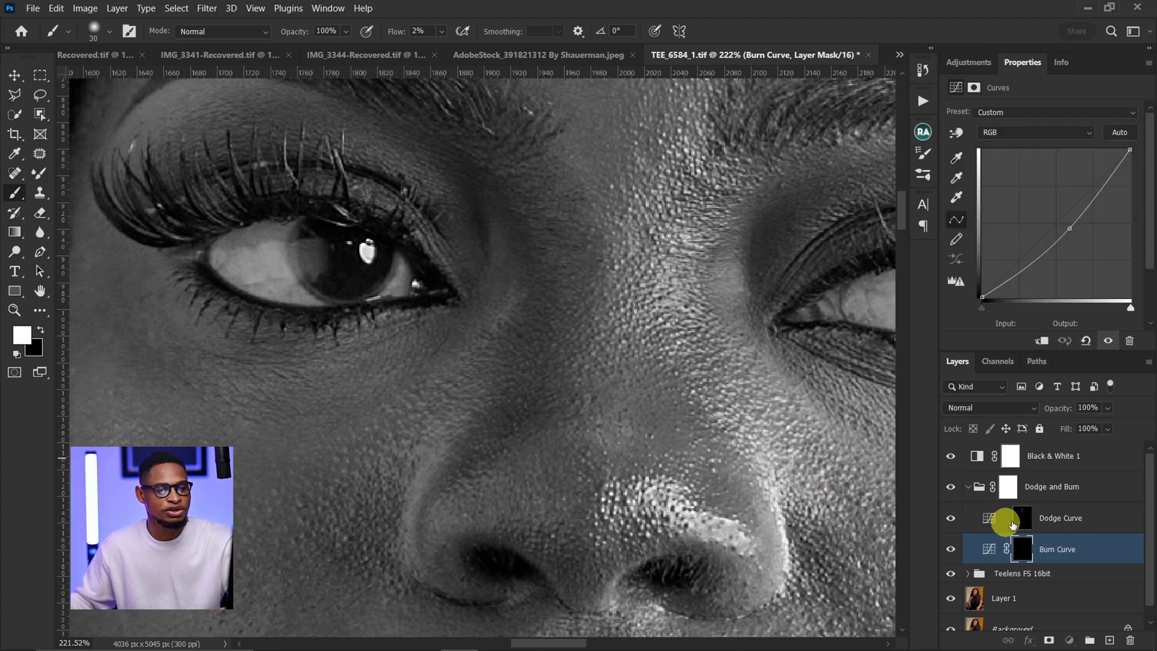
{"action": "left_click", "coordinate": [1023, 519]}
{"action": "key", "text": "bracketleft"}
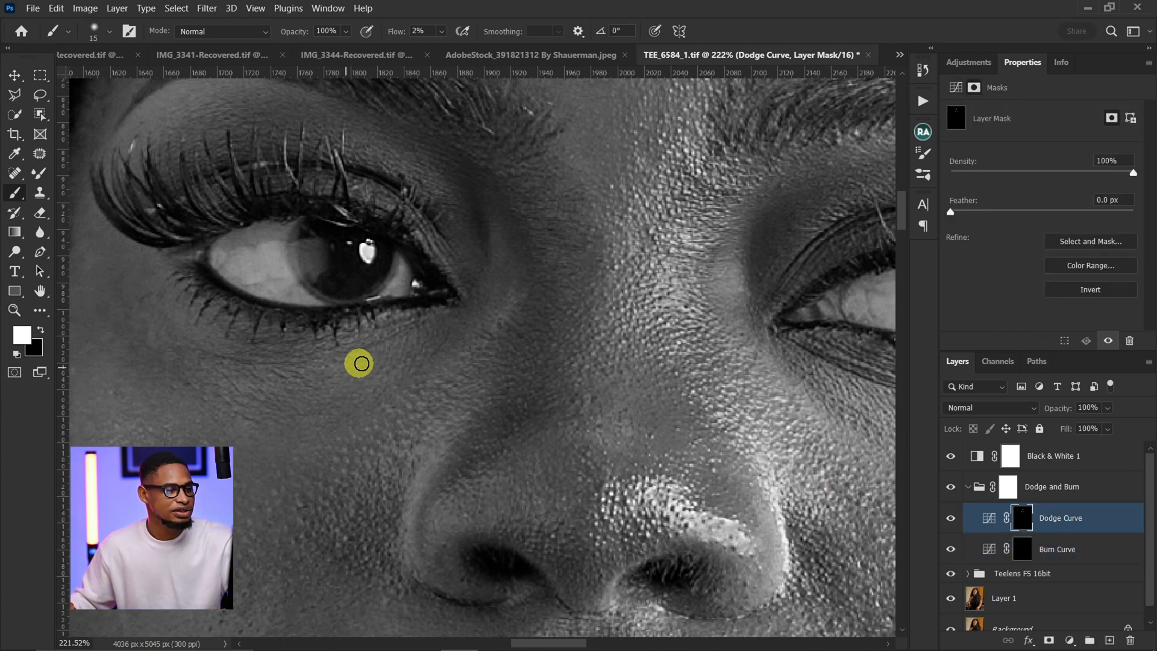
{"action": "key", "text": "bracketleft"}
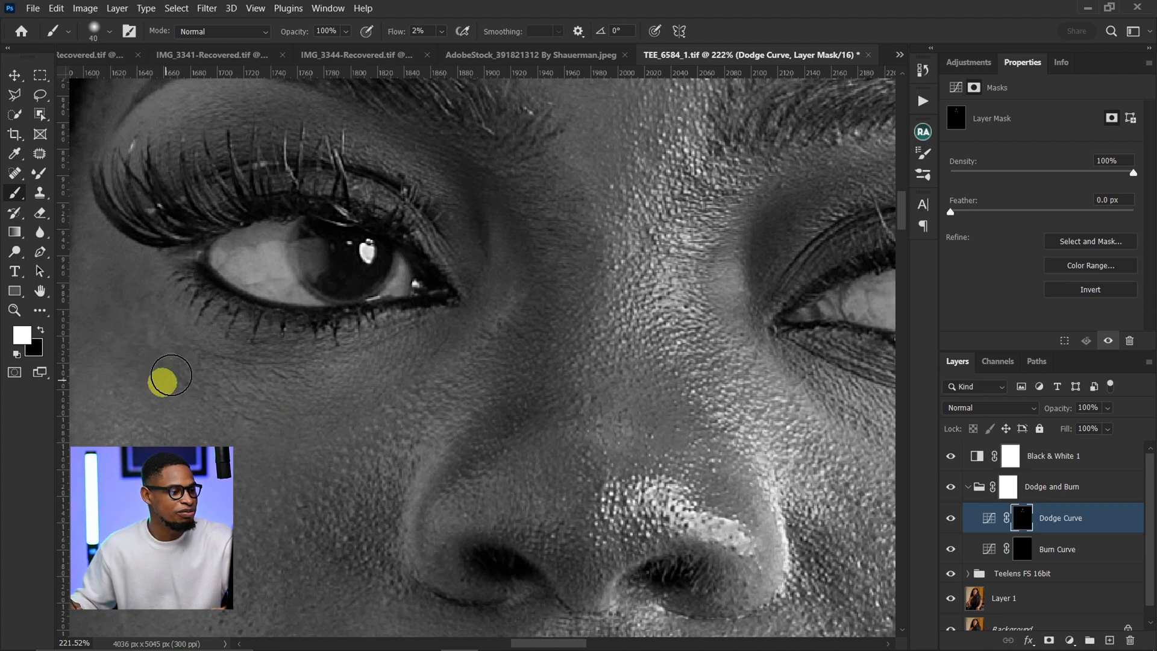
{"action": "key", "text": "bracketright"}
{"action": "key", "text": "bracketleft"}
{"action": "key", "text": "bracketleft"}
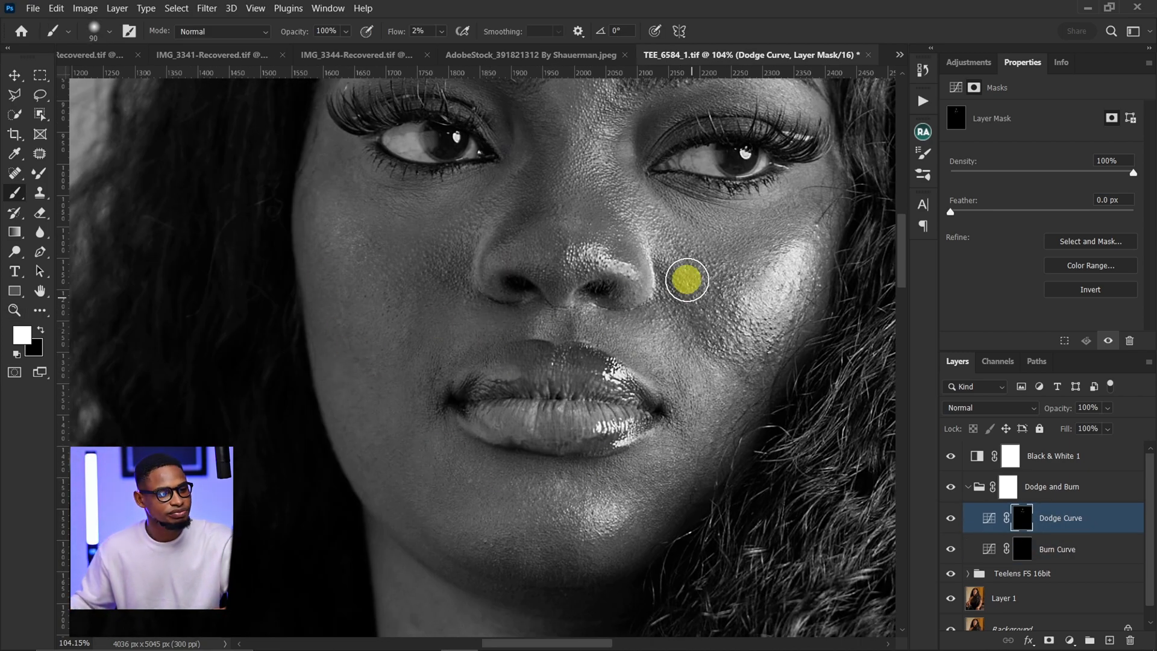
Collapse the Dodge and Burn group and compare the black-and-white portrait with the group hidden and shown.
{"action": "left_click", "coordinate": [968, 487]}
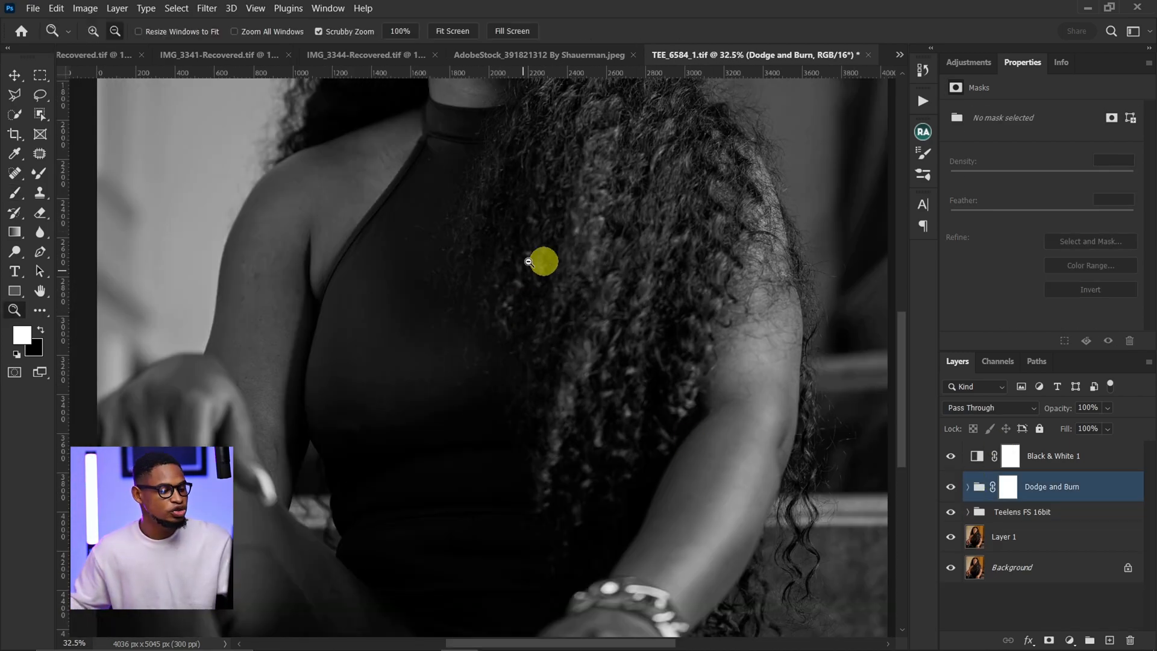
{"action": "left_click_drag", "start_coordinate": [541, 259], "coordinate": [550, 372]}
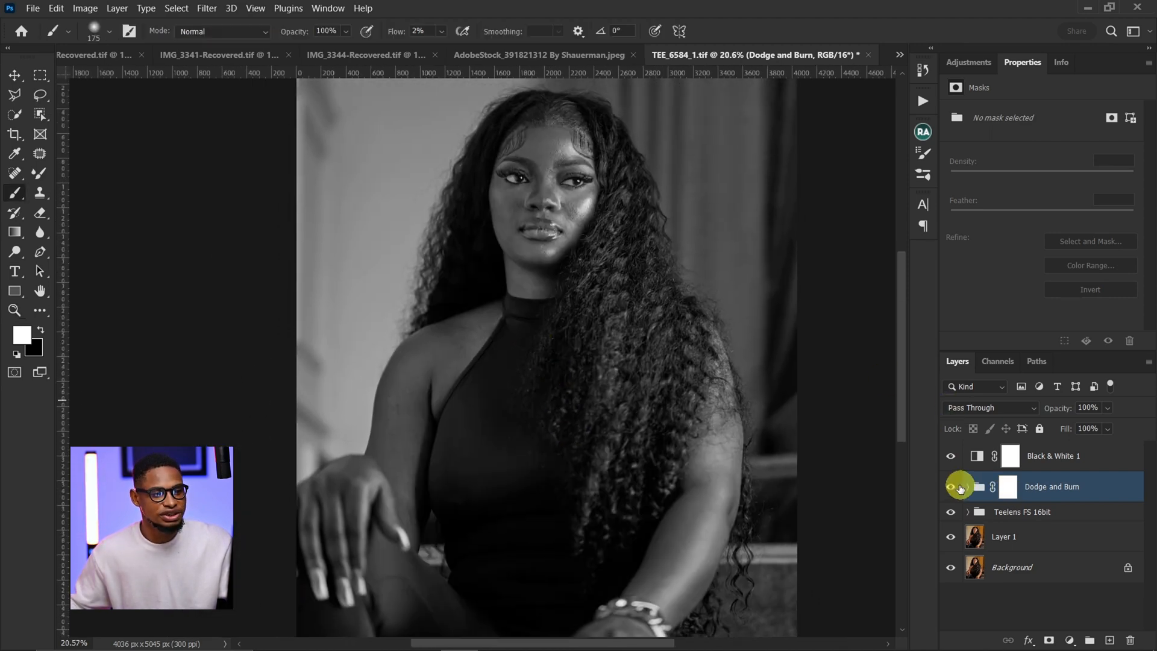
{"action": "left_click", "coordinate": [954, 489]}
{"action": "left_click", "coordinate": [955, 496]}
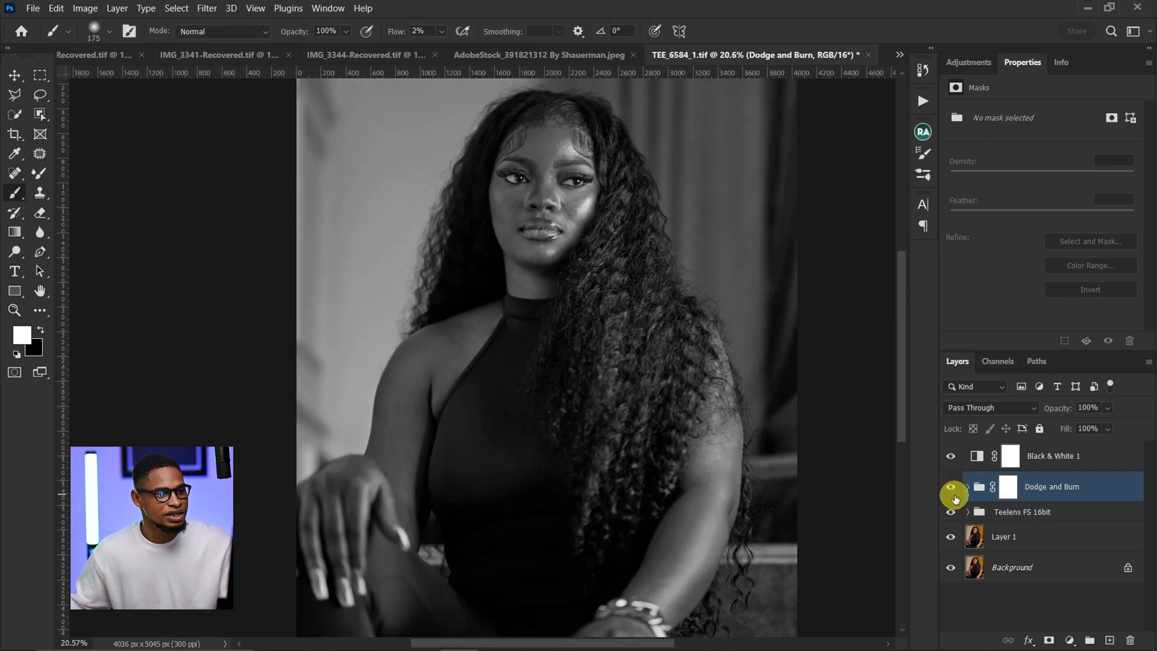
{"action": "left_click", "coordinate": [954, 495]}
{"action": "left_click", "coordinate": [956, 497]}
{"action": "key", "text": "ctrl+space"}
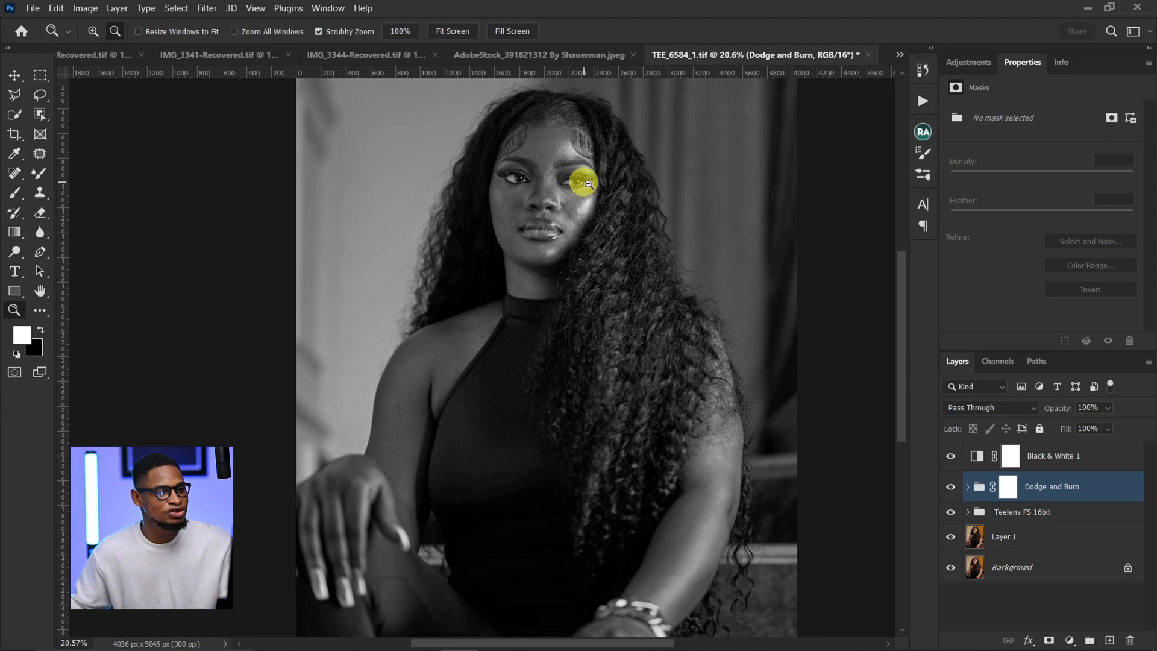
{"action": "left_click_drag", "start_coordinate": [547, 169], "coordinate": [591, 172]}
{"action": "left_click", "coordinate": [952, 486]}
{"action": "left_click", "coordinate": [954, 490]}
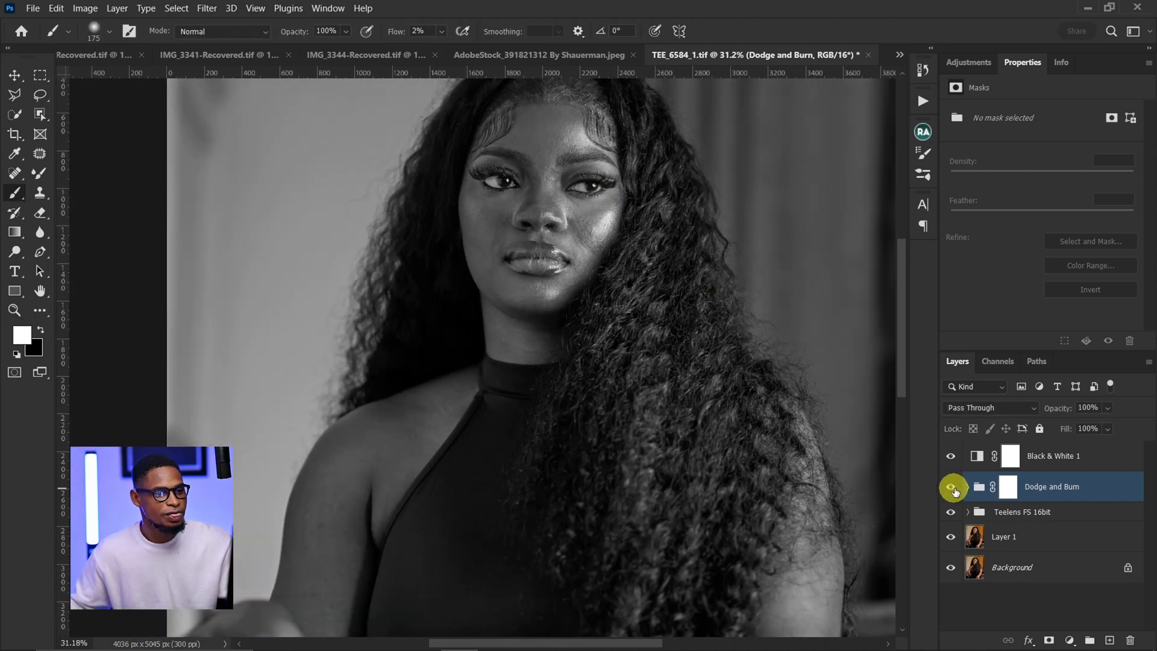
Delete the Black & White 1 adjustment layer to bring the portrait back to colour.
{"action": "mouse_move", "coordinate": [1079, 456]}
{"action": "left_mouse_down"}
{"action": "mouse_move", "coordinate": [1098, 455]}
{"action": "mouse_move", "coordinate": [1129, 573]}
{"action": "mouse_move", "coordinate": [1129, 632]}
{"action": "left_mouse_up"}
{"action": "key", "text": "ctrl+space"}
{"action": "left_click_drag", "start_coordinate": [567, 153], "coordinate": [584, 160]}
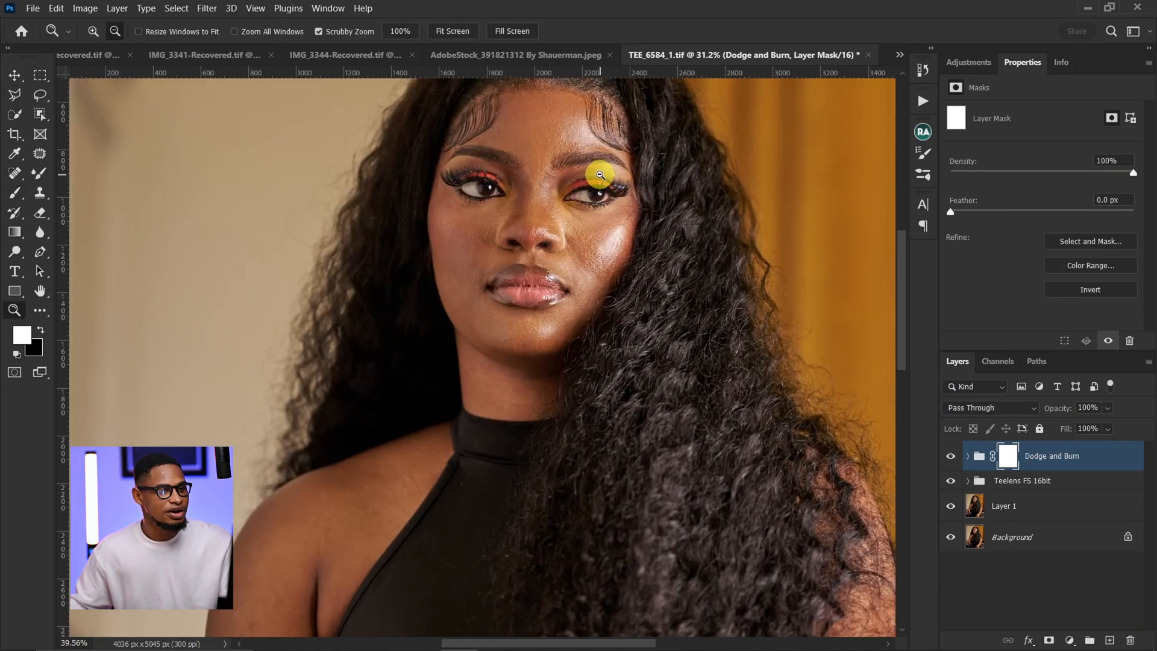
Compare the face in colour with the Dodge and Burn group hidden and shown.
{"action": "left_click", "coordinate": [1009, 464]}
{"action": "left_click", "coordinate": [953, 462]}
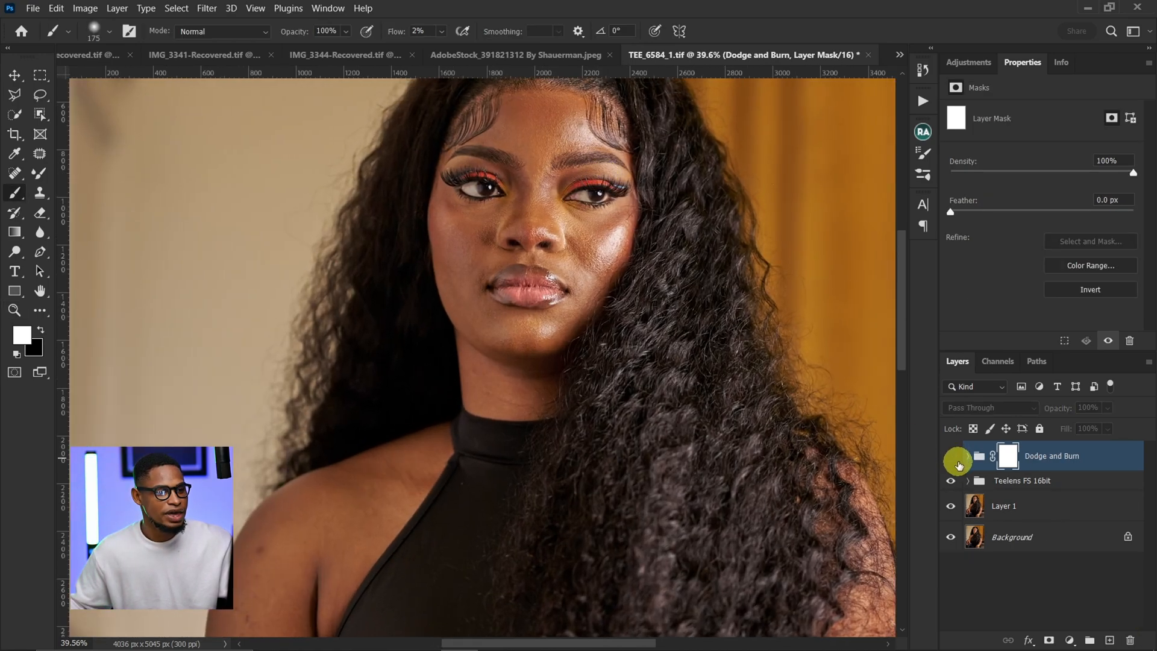
{"action": "left_click", "coordinate": [959, 464]}
{"action": "key", "text": "ctrl+space"}
{"action": "left_click_drag", "start_coordinate": [596, 193], "coordinate": [542, 184]}
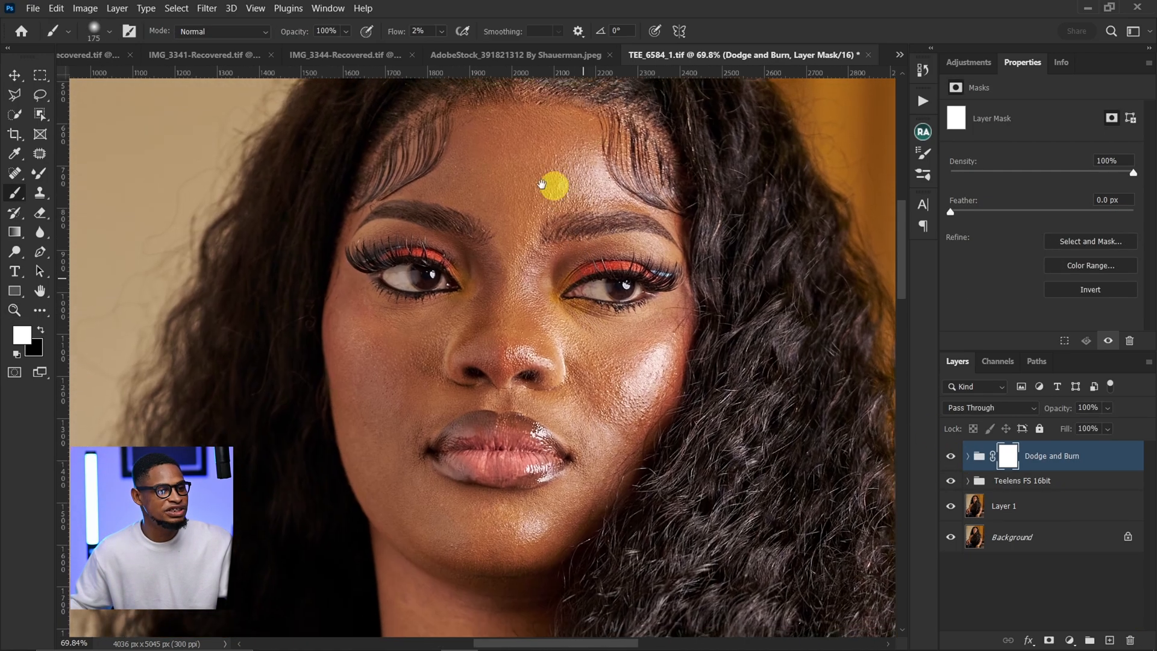
{"action": "left_click", "coordinate": [951, 458]}
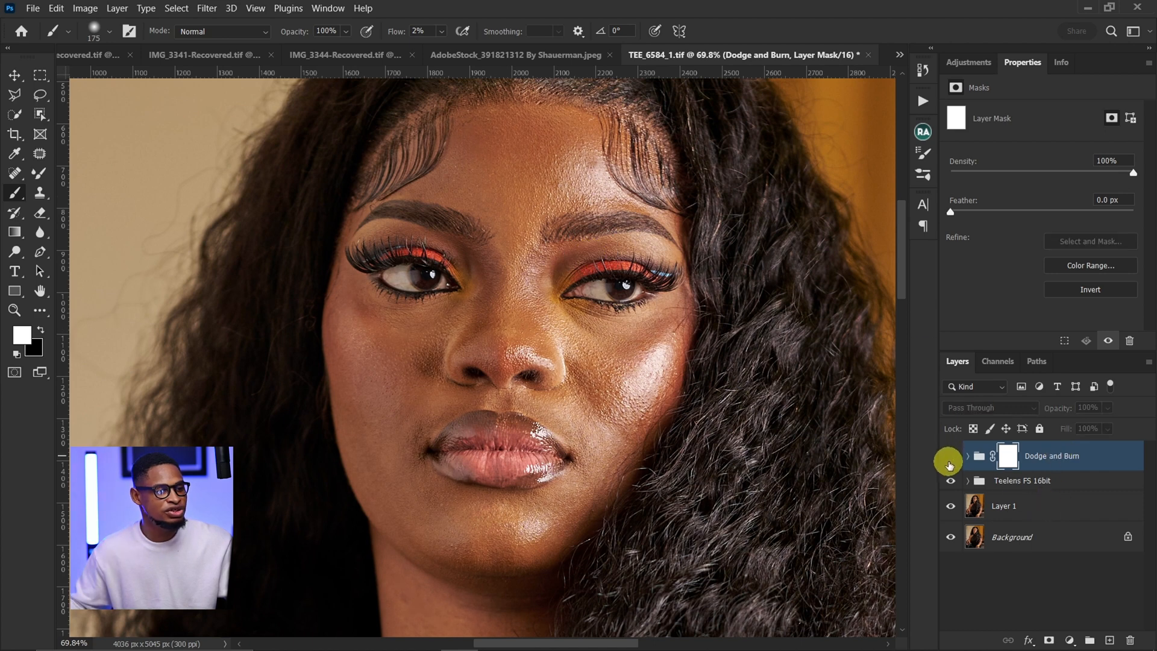
{"action": "left_click", "coordinate": [952, 458]}
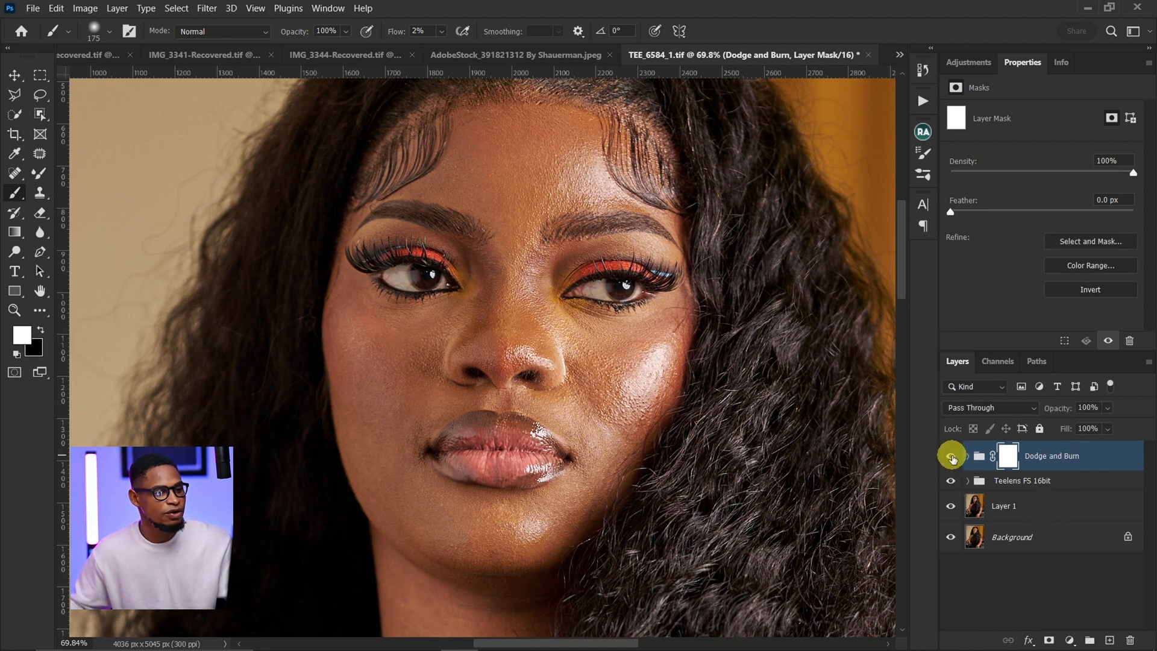
{"action": "left_click", "coordinate": [957, 463]}
{"action": "left_click", "coordinate": [957, 463]}
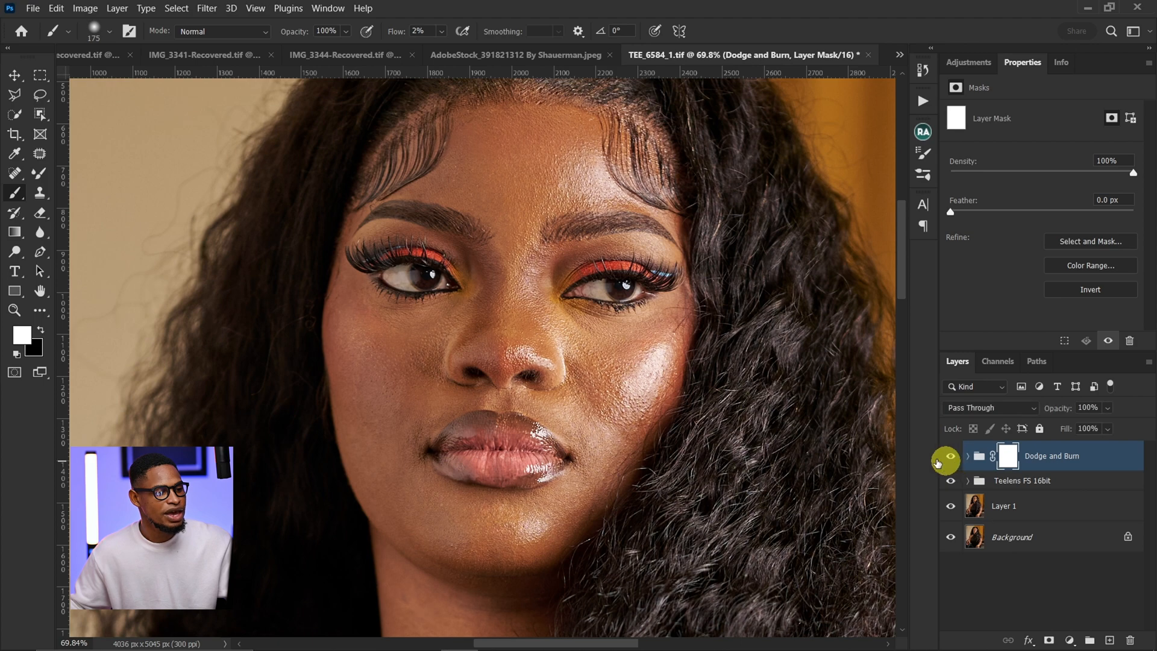
Expand the Dodge and Burn group and darken the outer cheek beside the mouth on the Burn Curve mask with a soft 45 to 80 px brush.
{"action": "left_click_drag", "start_coordinate": [362, 445], "coordinate": [397, 408]}
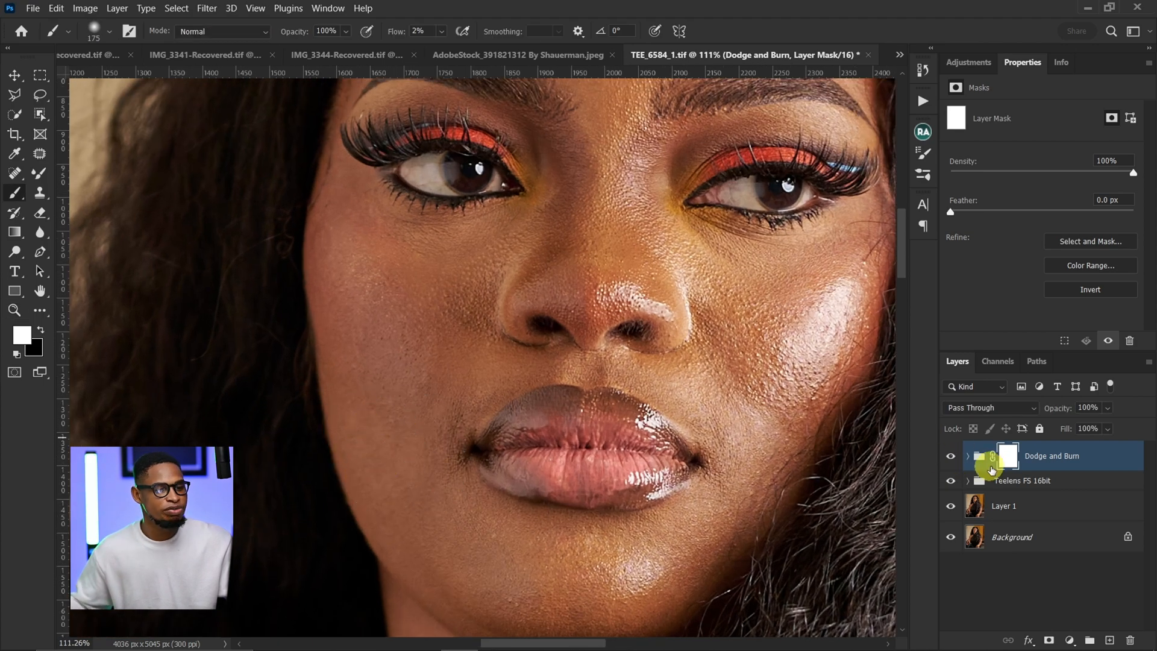
{"action": "left_click", "coordinate": [969, 458]}
{"action": "left_click", "coordinate": [1027, 520]}
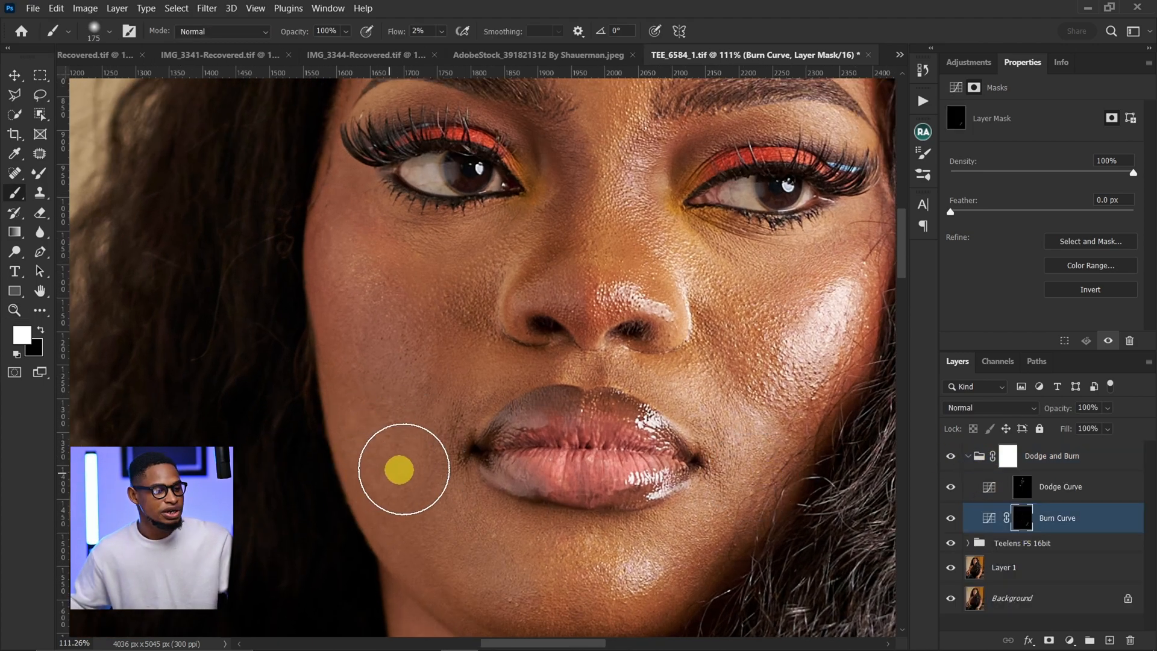
{"action": "key", "text": "bracketleft"}
{"action": "key", "text": "bracketleft"}
{"action": "key", "text": "bracketleft"}
{"action": "key", "text": "bracketleft"}
{"action": "key", "text": "bracketleft"}
{"action": "key", "text": "bracketleft"}
{"action": "key", "text": "bracketleft"}
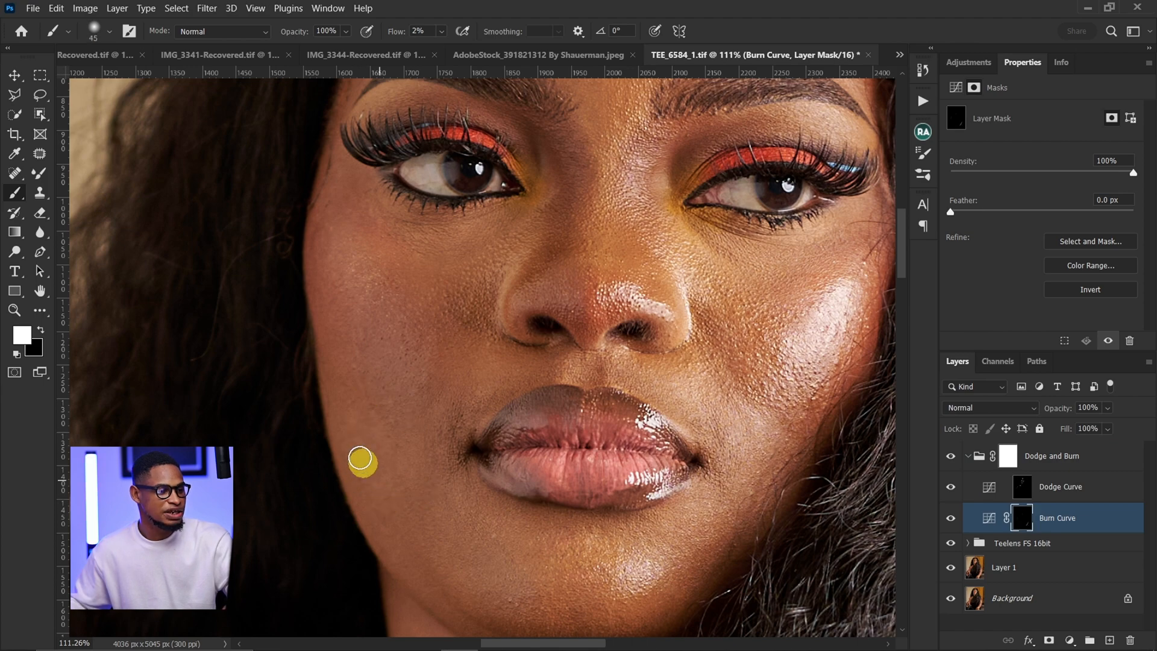
{"action": "key", "text": "bracketright"}
{"action": "key", "text": "bracketright"}
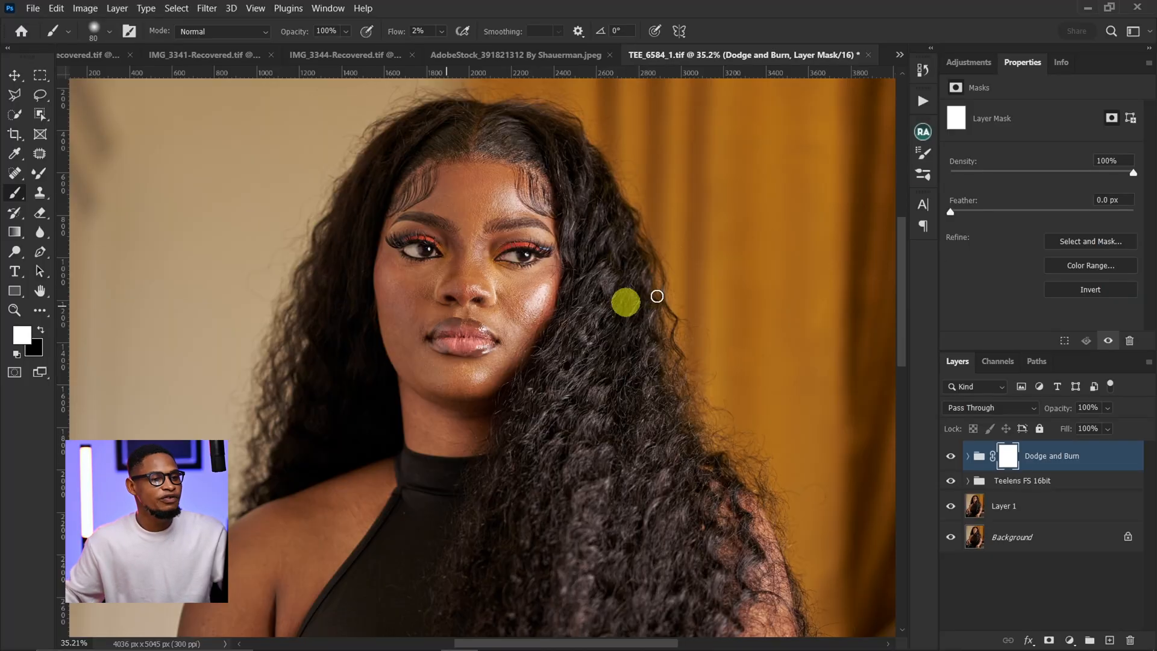
Run the Teelens FS 16bit action for a second frequency separation with a Gaussian Blur radius of 6.4 pixels.
{"action": "left_click", "coordinate": [923, 101]}
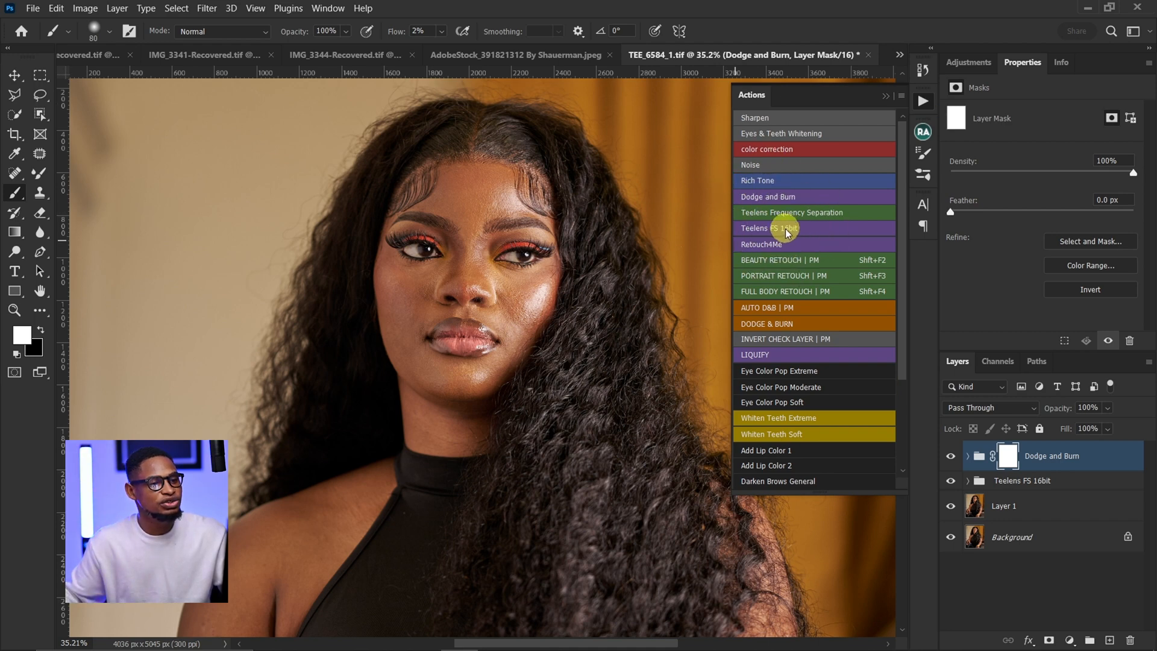
{"action": "double_click", "coordinate": [785, 230], "text": "ctrl"}
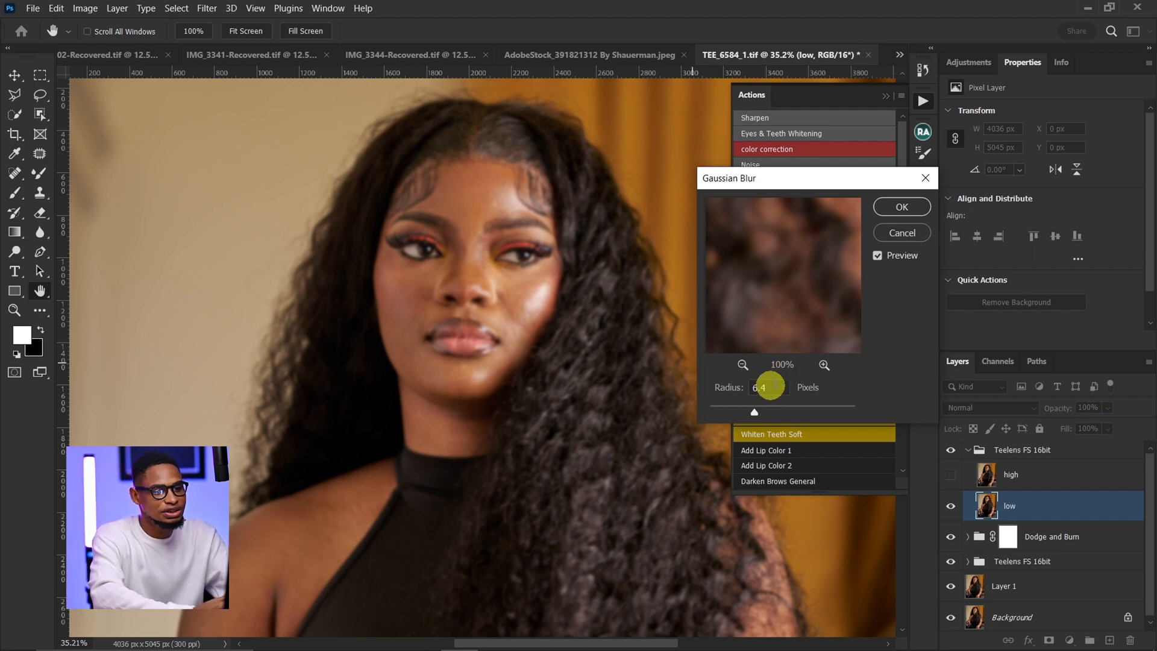
{"action": "left_click", "coordinate": [902, 206]}
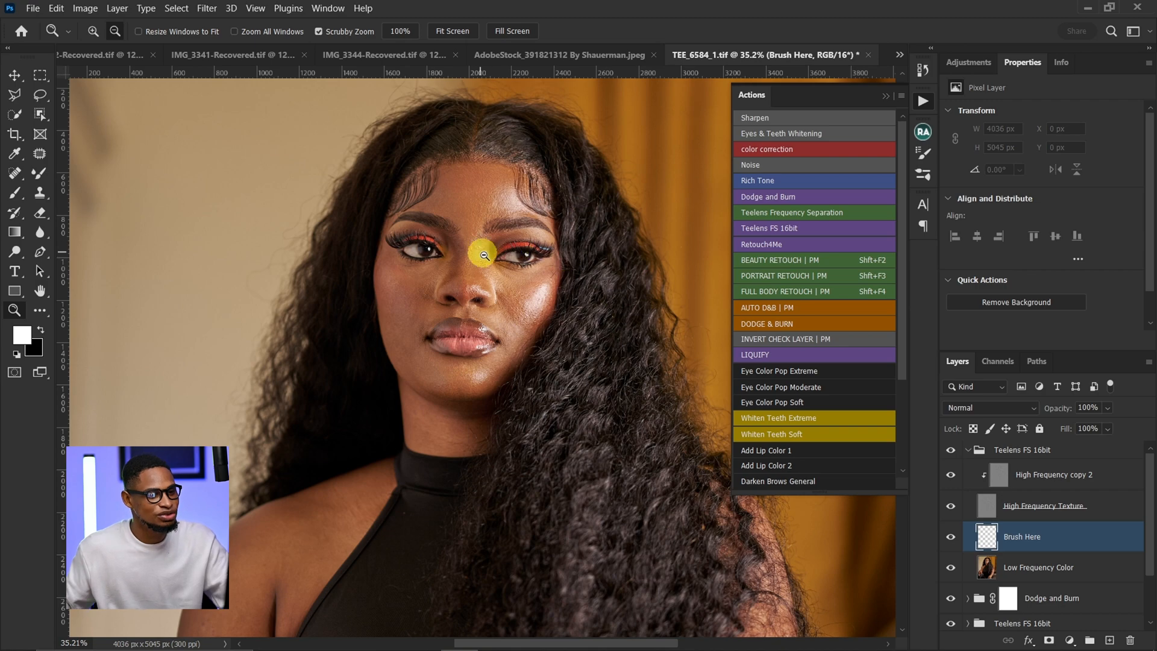
Hide the High Frequency Texture layer and ready a clean Mixer Brush with a soft round 70 px tip on the Brush Here layer.
{"action": "mouse_move", "coordinate": [484, 256]}
{"action": "left_mouse_down"}
{"action": "mouse_move", "coordinate": [537, 265]}
{"action": "mouse_move", "coordinate": [512, 330]}
{"action": "left_mouse_up"}
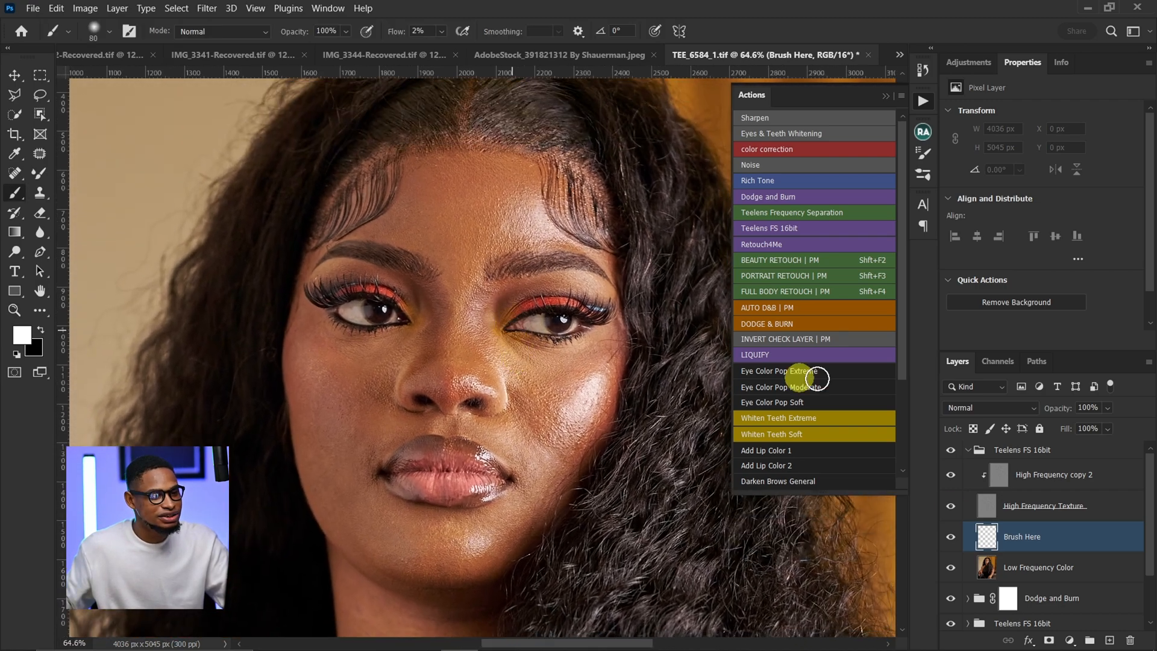
{"action": "left_click", "coordinate": [951, 507]}
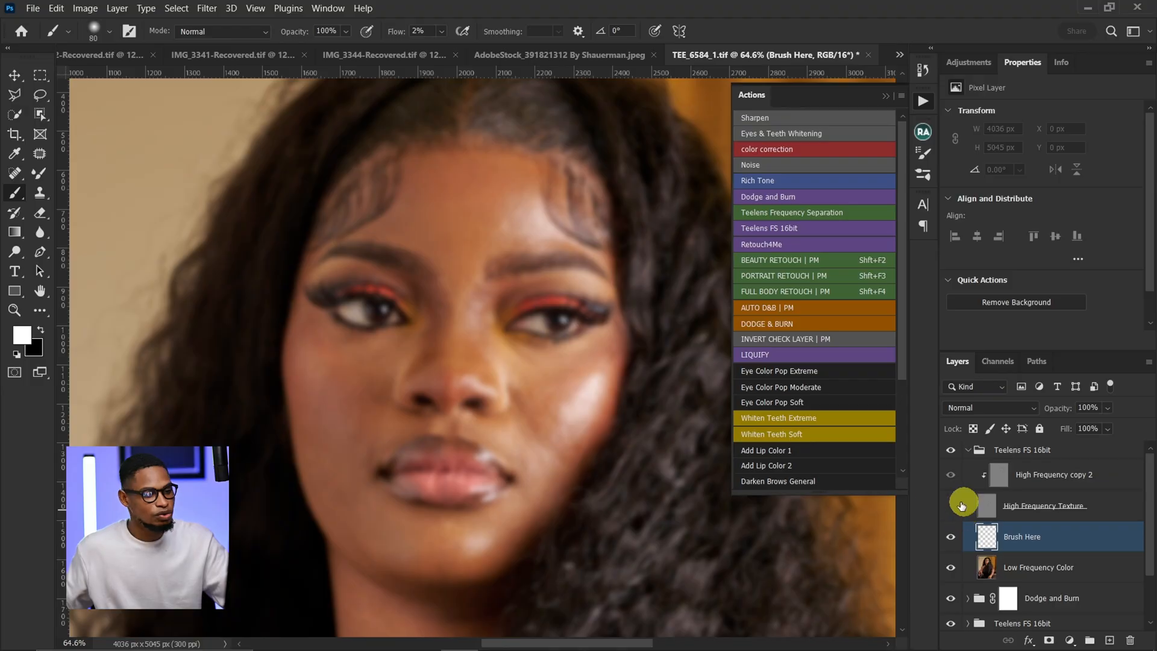
{"action": "left_click", "coordinate": [39, 176]}
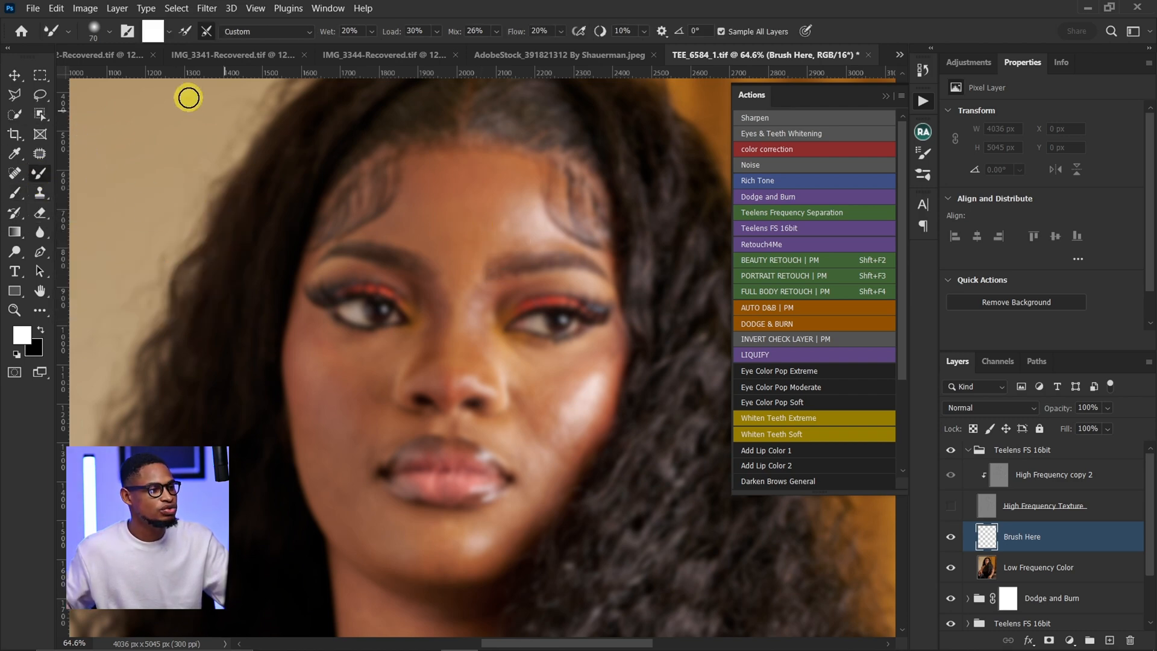
{"action": "left_click", "coordinate": [120, 165]}
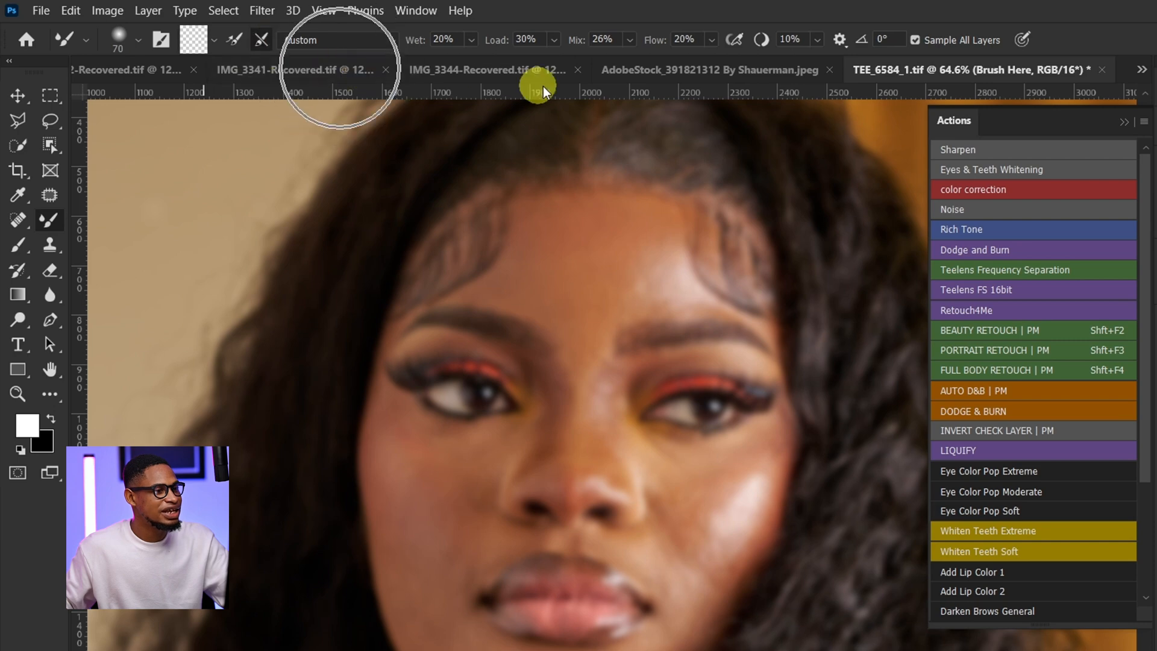
{"action": "key", "text": "ctrl"}
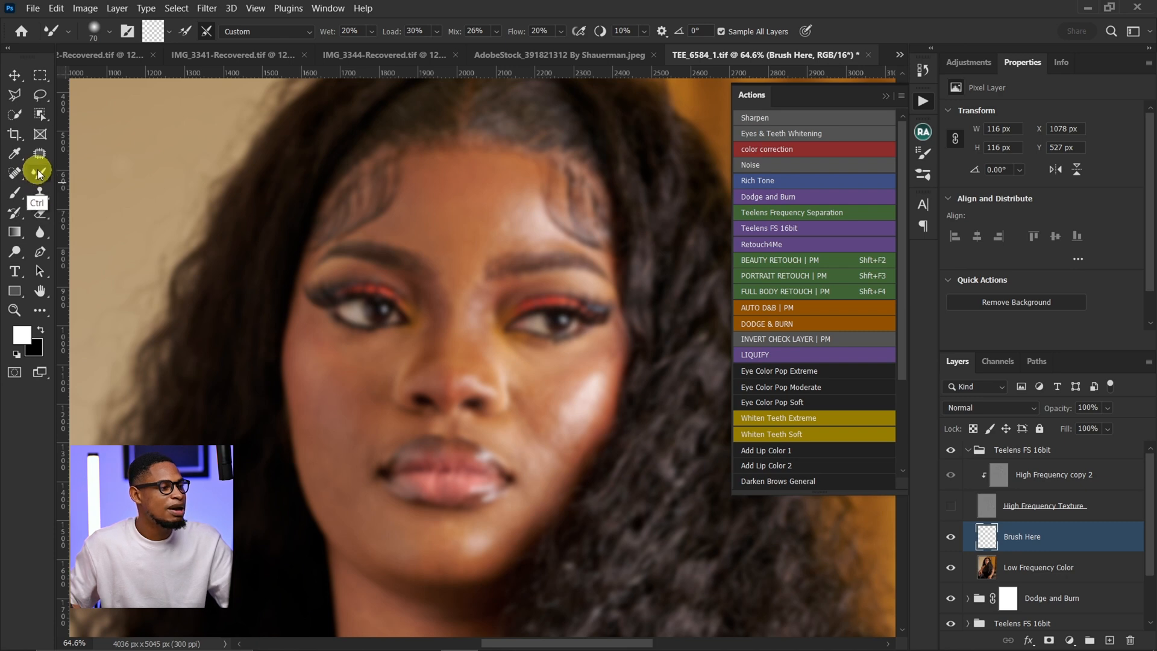
{"action": "left_click", "coordinate": [110, 32]}
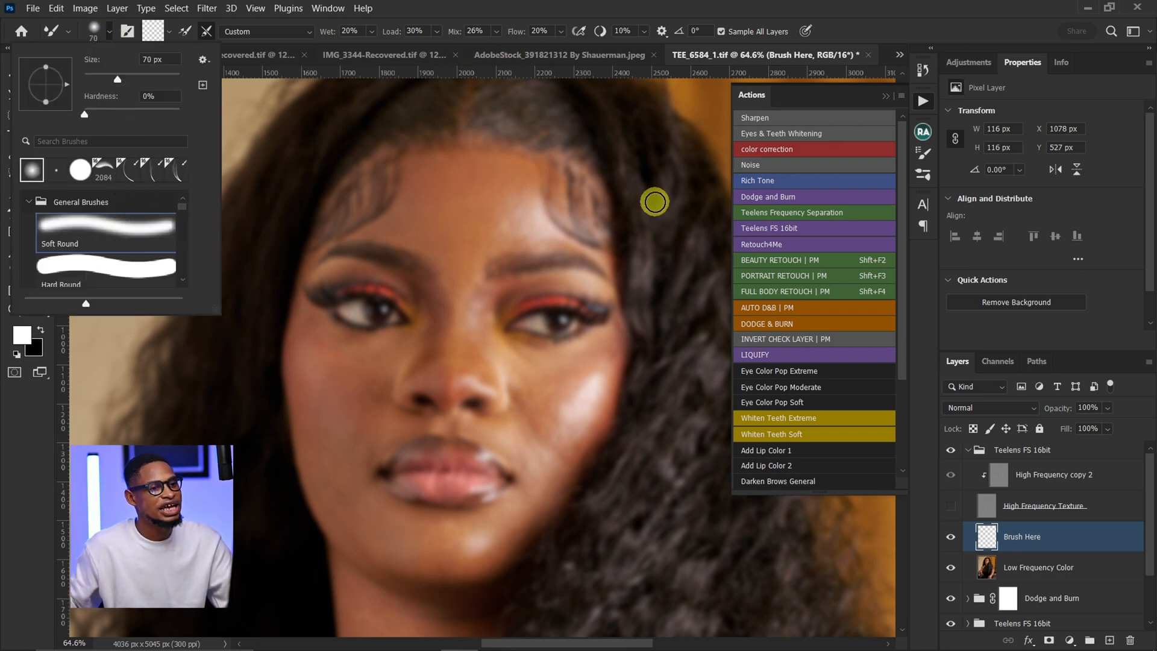
{"action": "left_click", "coordinate": [507, 227]}
Blend the bright forehead highlight above the eyebrow into the surrounding skin with the Mixer Brush at about 70 to 90 px.
{"action": "key", "text": "ctrl+space"}
{"action": "mouse_move", "coordinate": [528, 211]}
{"action": "left_mouse_down"}
{"action": "mouse_move", "coordinate": [545, 214]}
{"action": "mouse_move", "coordinate": [558, 199]}
{"action": "left_mouse_up"}
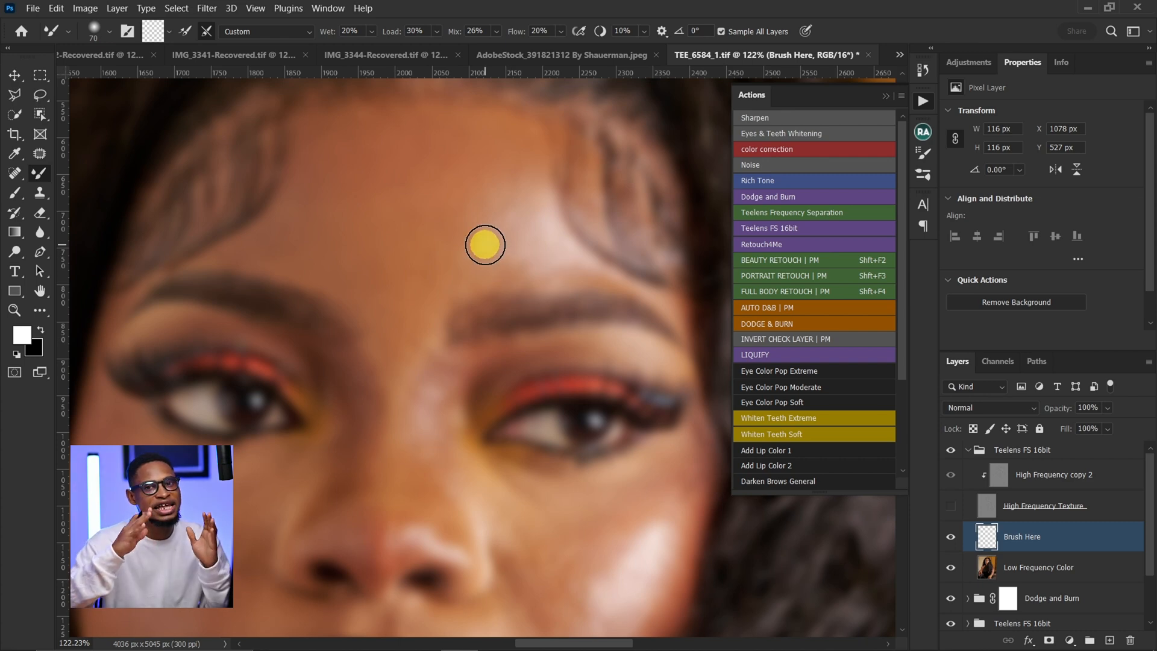
{"action": "key", "text": "ctrl+alt+space"}
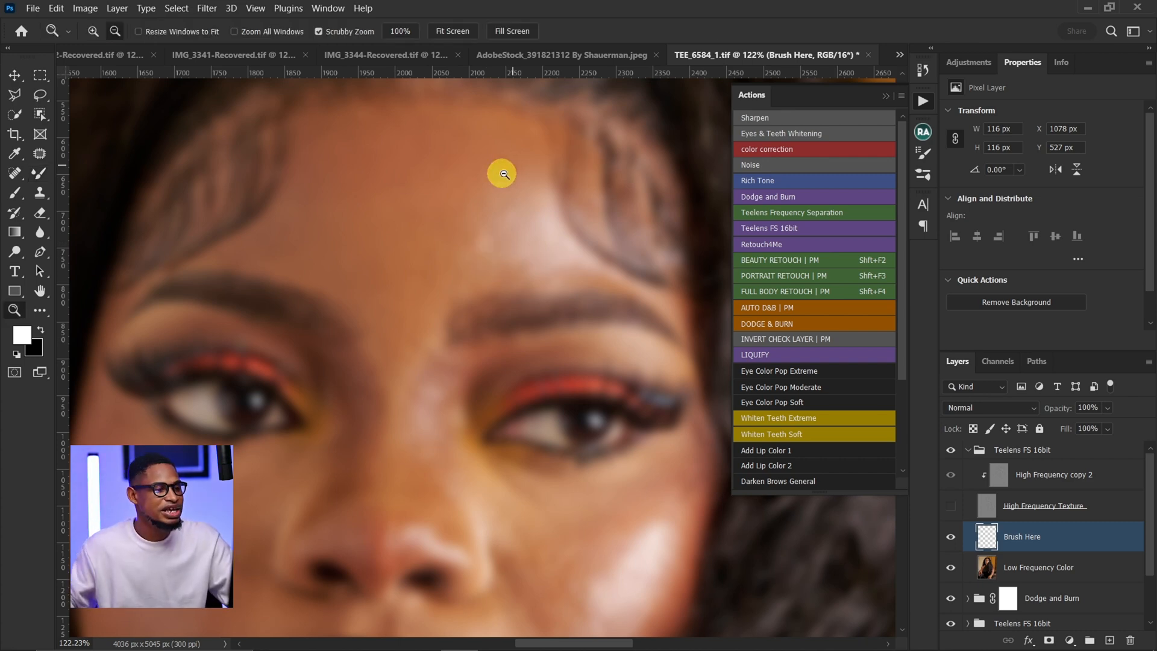
{"action": "left_click_drag", "start_coordinate": [499, 173], "coordinate": [440, 182]}
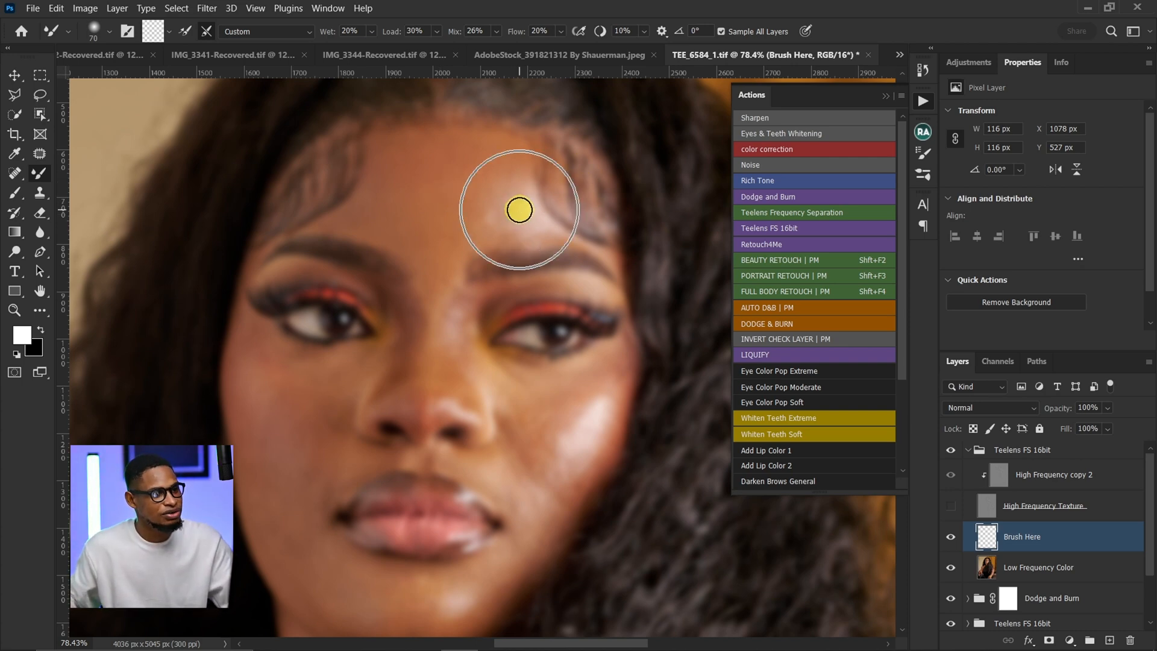
{"action": "key", "text": "bracketleft"}
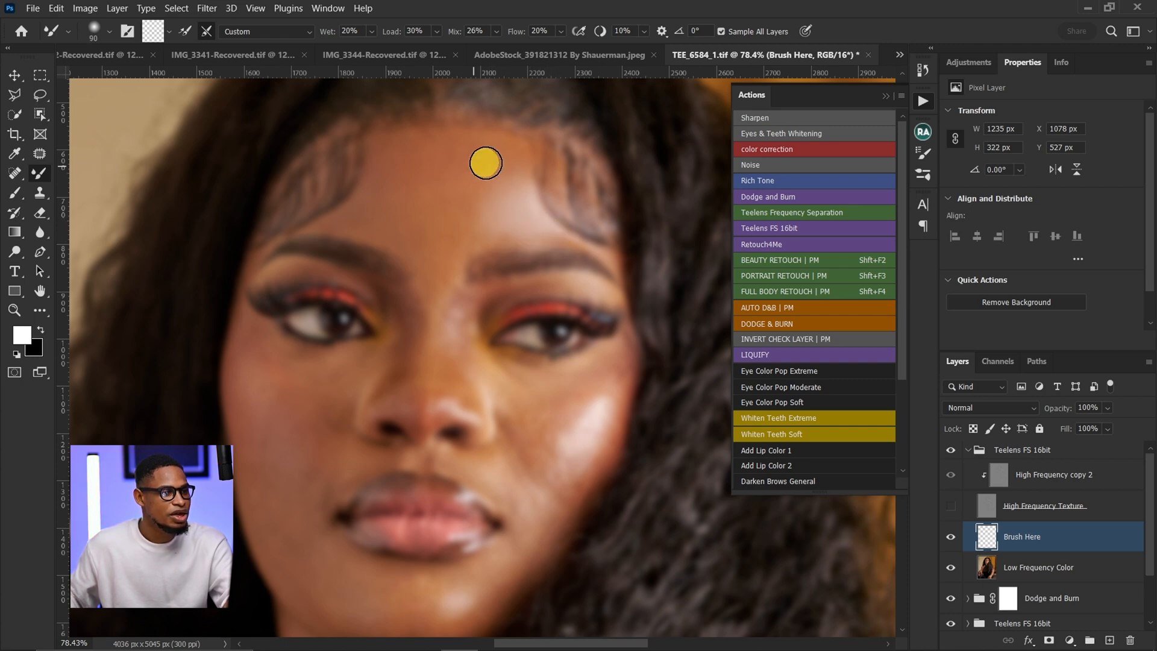
Enlarge the Mixer Brush to 175 px and smooth the tone transitions on the upper forehead.
{"action": "key", "text": "bracketright"}
{"action": "key", "text": "bracketright"}
{"action": "key", "text": "bracketright"}
{"action": "key", "text": "bracketright"}
{"action": "key", "text": "bracketright"}
{"action": "key", "text": "bracketright"}
{"action": "key", "text": "bracketright"}
{"action": "key", "text": "bracketright"}
{"action": "key", "text": "bracketright"}
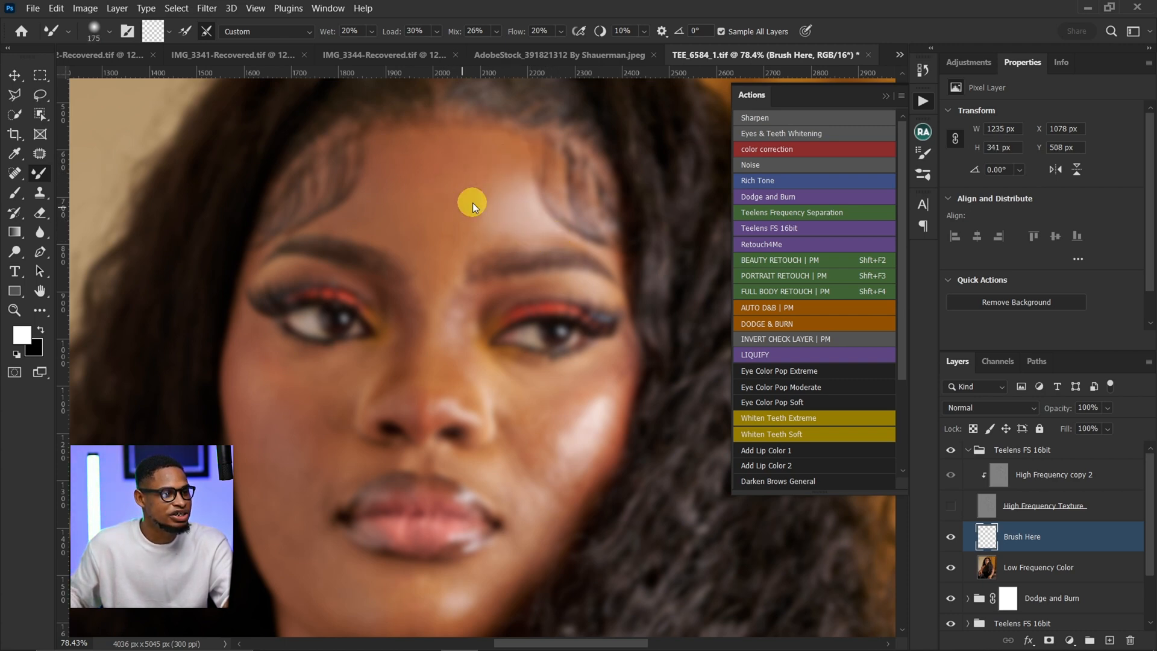
Even out the centre and sides of the forehead with the Mixer Brush at 100 to 175 px.
{"action": "key", "text": "bracketleft"}
{"action": "key", "text": "bracketleft"}
{"action": "key", "text": "bracketleft"}
{"action": "key", "text": "bracketleft"}
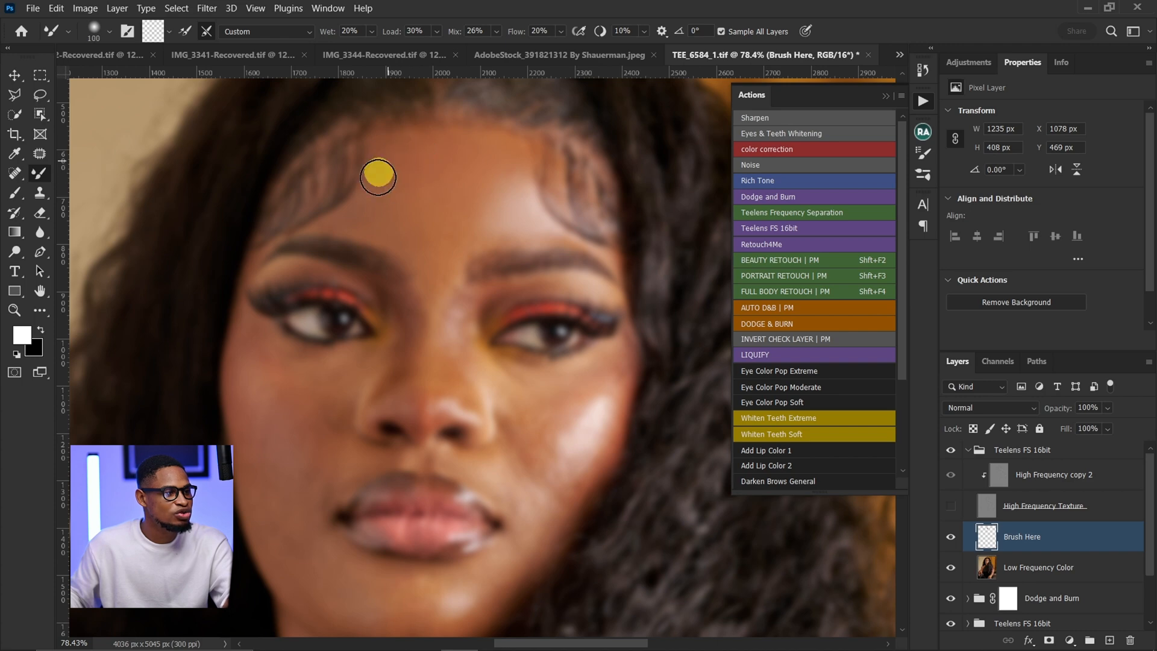
{"action": "key", "text": "bracketright"}
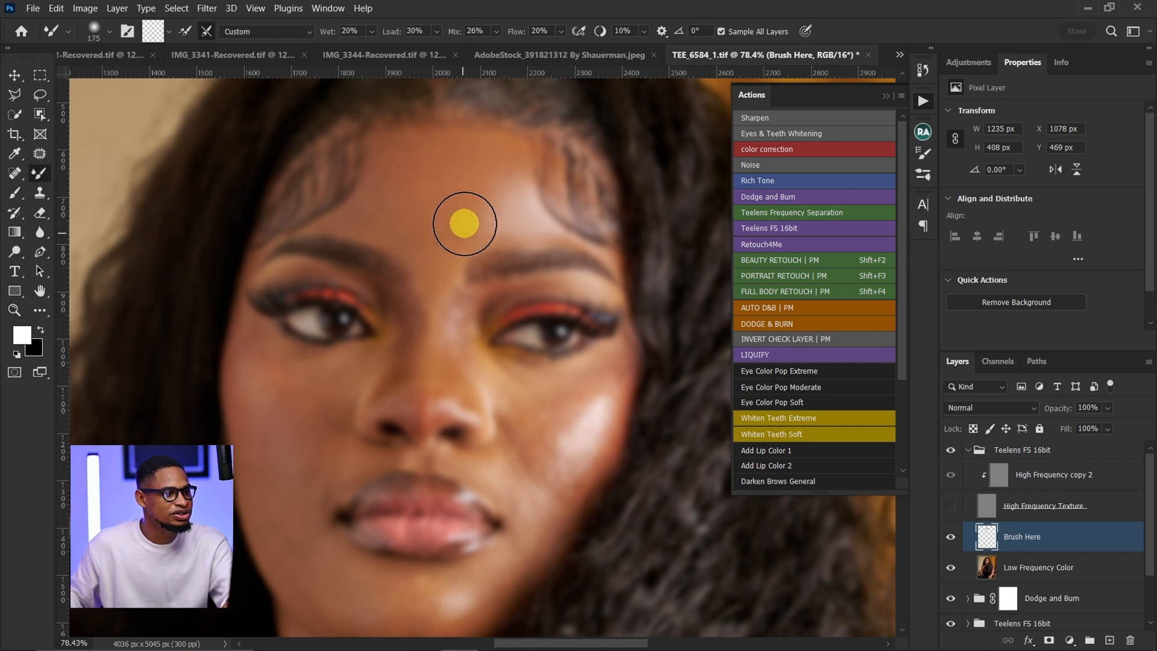
{"action": "key", "text": "bracketleft"}
{"action": "key", "text": "bracketleft"}
{"action": "key", "text": "bracketright"}
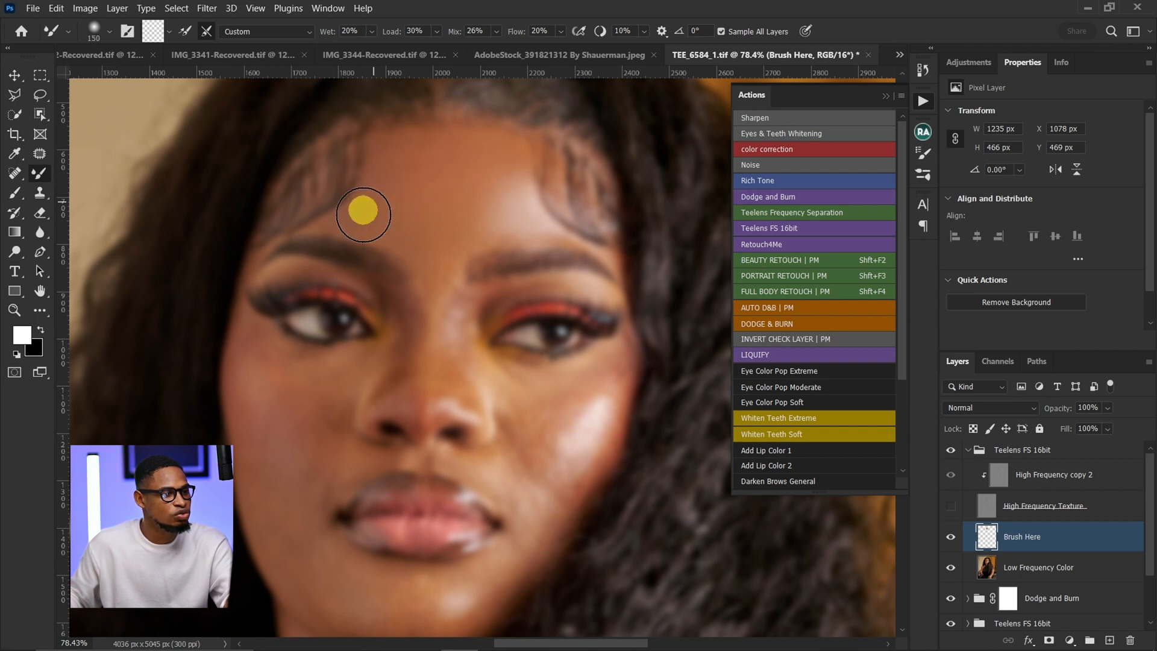
Blend the tones on the nose bridge between the eyes with the Mixer Brush reduced to 60 to 40 px.
{"action": "key", "text": "bracketleft"}
{"action": "key", "text": "bracketleft"}
{"action": "key", "text": "bracketleft"}
{"action": "mouse_move", "coordinate": [437, 309]}
{"action": "left_mouse_down"}
{"action": "mouse_move", "coordinate": [430, 389]}
{"action": "mouse_move", "coordinate": [544, 367]}
{"action": "mouse_move", "coordinate": [463, 330]}
{"action": "left_mouse_up"}
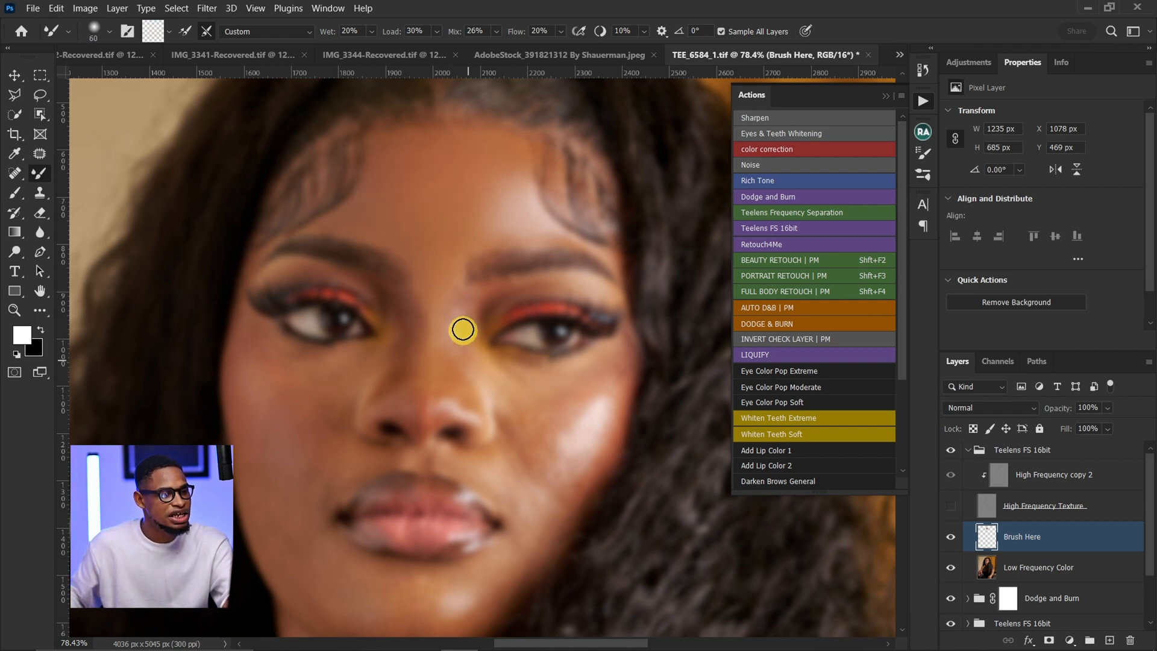
{"action": "left_click", "coordinate": [450, 328]}
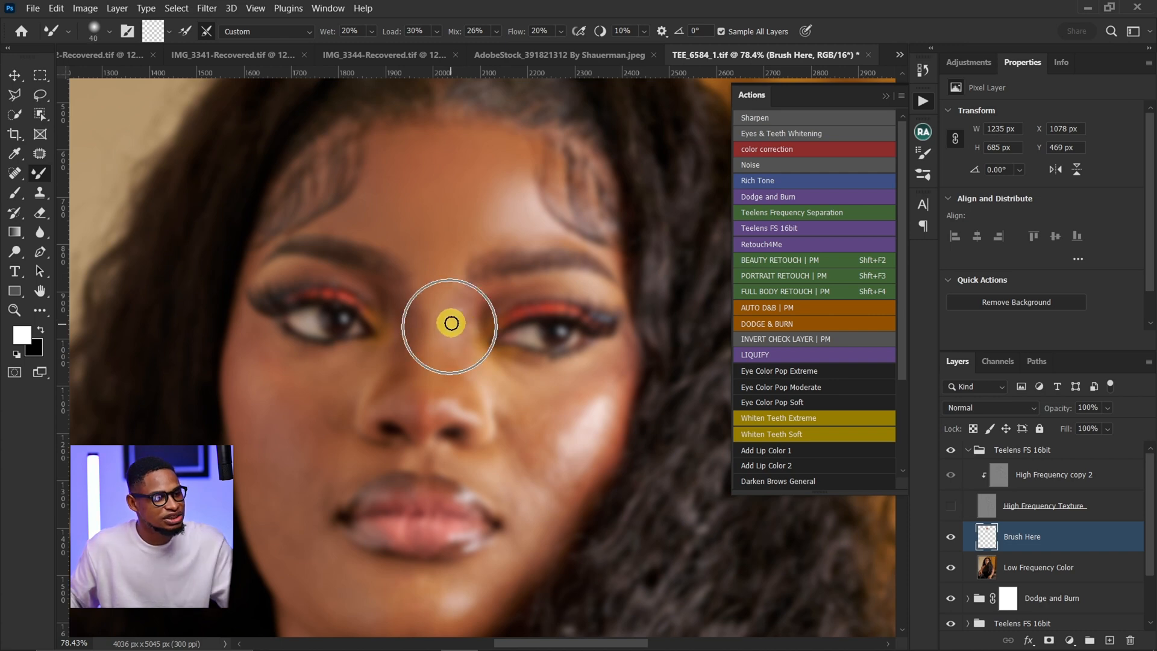
{"action": "left_click", "coordinate": [456, 322]}
{"action": "key", "text": "bracketleft"}
{"action": "key", "text": "bracketleft"}
{"action": "key", "text": "bracketleft"}
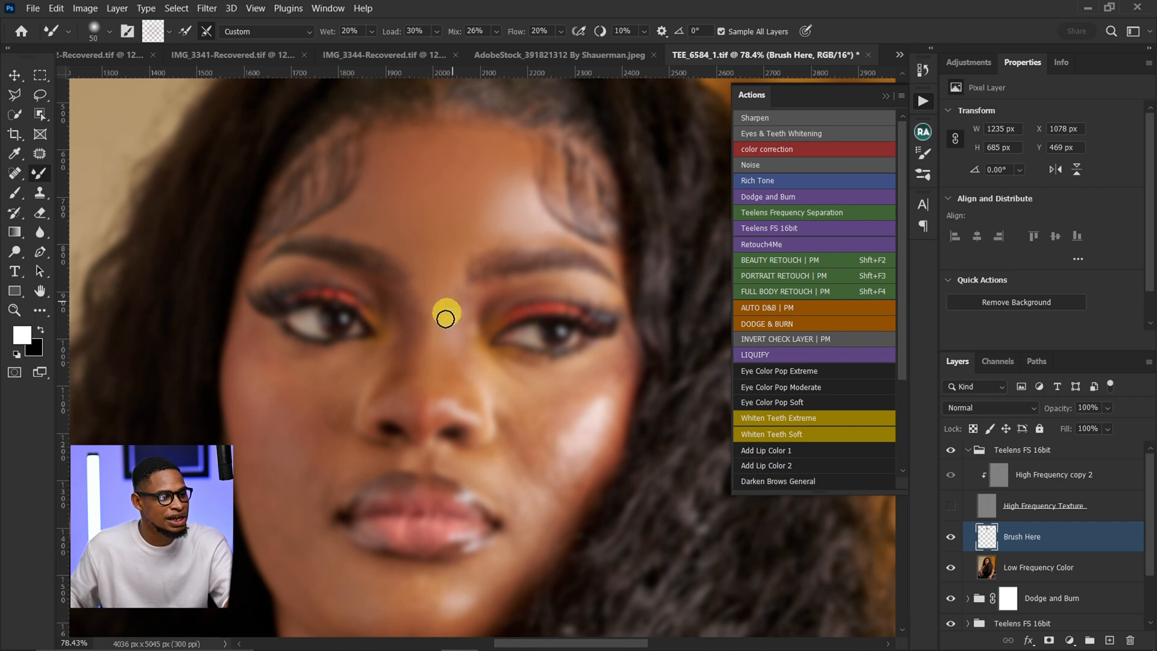
Blend the tones along the nose and under the eye on the brighter side with the Mixer Brush at 50 to 90 px.
{"action": "left_click_drag", "start_coordinate": [465, 389], "coordinate": [424, 321]}
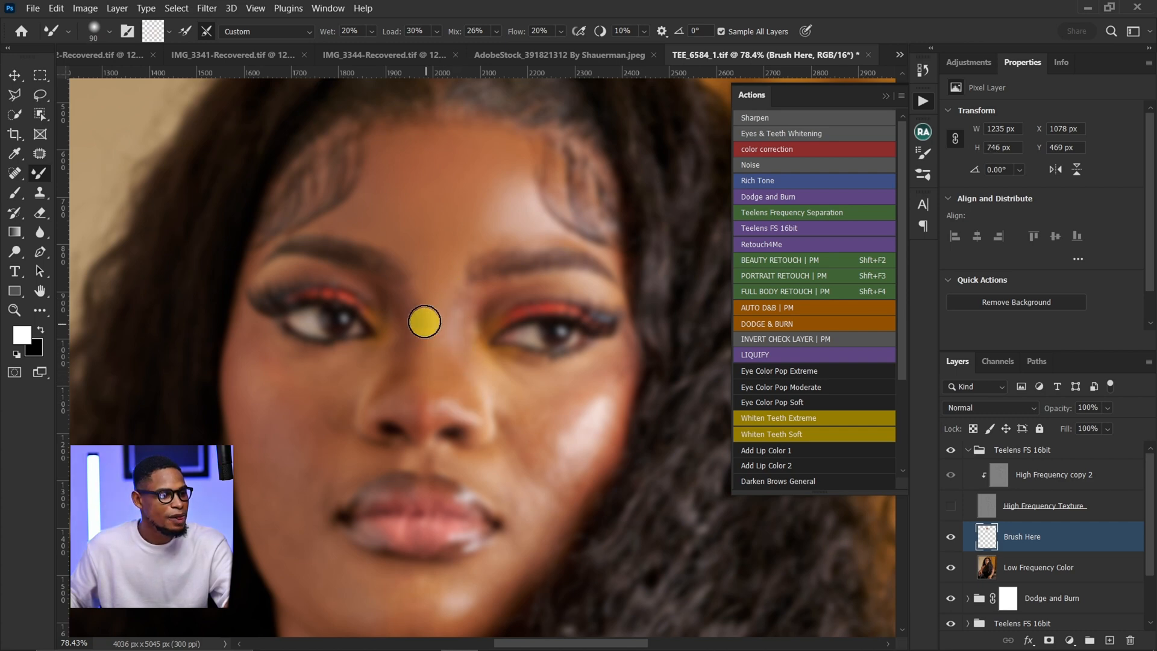
{"action": "key", "text": "bracketright"}
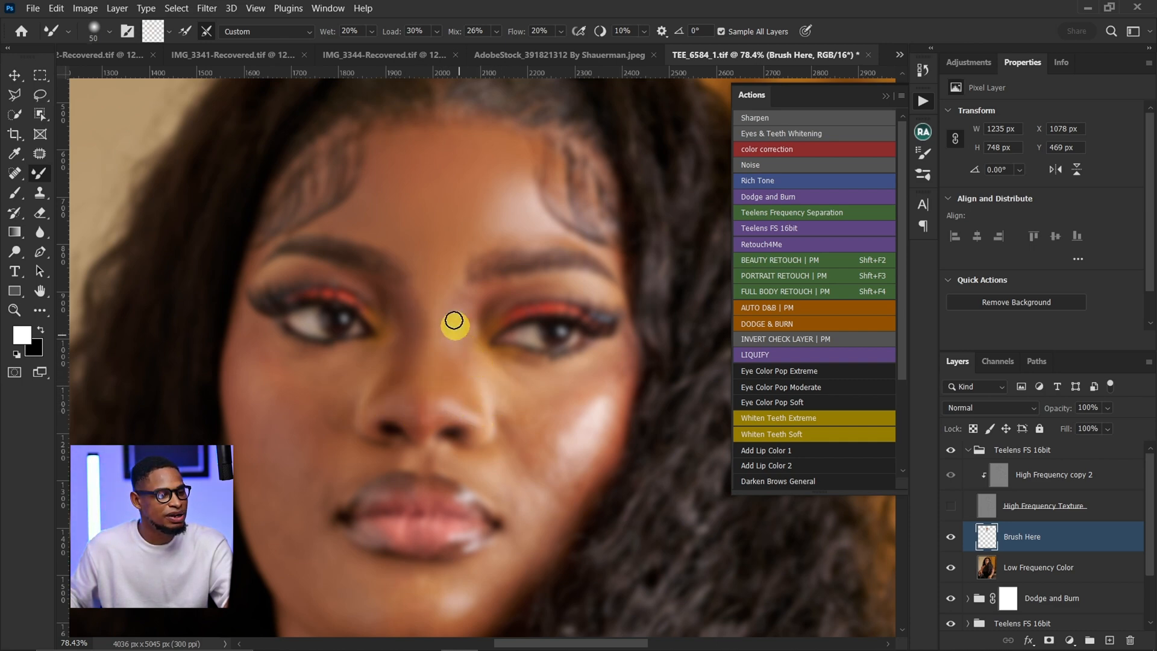
{"action": "left_click_drag", "start_coordinate": [493, 374], "coordinate": [599, 362]}
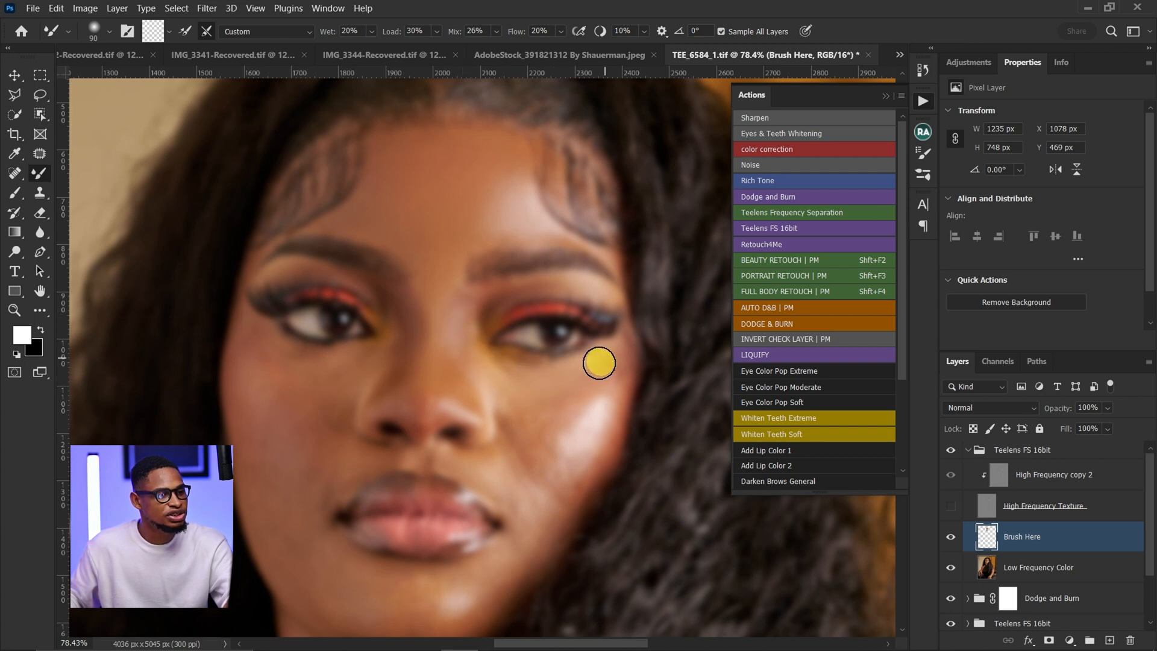
Smooth the highlight transitions on the bright cheek with the Mixer Brush, varying its size to suit each area.
{"action": "key", "text": "bracketright"}
{"action": "key", "text": "bracketright"}
{"action": "key", "text": "bracketleft"}
{"action": "key", "text": "bracketleft"}
{"action": "key", "text": "bracketleft"}
{"action": "mouse_move", "coordinate": [527, 417]}
{"action": "left_mouse_down"}
{"action": "mouse_move", "coordinate": [593, 379]}
{"action": "mouse_move", "coordinate": [616, 378]}
{"action": "mouse_move", "coordinate": [537, 411]}
{"action": "mouse_move", "coordinate": [513, 403]}
{"action": "mouse_move", "coordinate": [539, 464]}
{"action": "mouse_move", "coordinate": [595, 416]}
{"action": "mouse_move", "coordinate": [541, 466]}
{"action": "mouse_move", "coordinate": [582, 457]}
{"action": "mouse_move", "coordinate": [613, 385]}
{"action": "mouse_move", "coordinate": [590, 443]}
{"action": "mouse_move", "coordinate": [557, 445]}
{"action": "mouse_move", "coordinate": [572, 465]}
{"action": "mouse_move", "coordinate": [589, 458]}
{"action": "mouse_move", "coordinate": [615, 417]}
{"action": "mouse_move", "coordinate": [595, 457]}
{"action": "mouse_move", "coordinate": [575, 468]}
{"action": "mouse_move", "coordinate": [560, 445]}
{"action": "mouse_move", "coordinate": [549, 452]}
{"action": "mouse_move", "coordinate": [591, 401]}
{"action": "mouse_move", "coordinate": [548, 438]}
{"action": "mouse_move", "coordinate": [562, 471]}
{"action": "mouse_move", "coordinate": [526, 440]}
{"action": "mouse_move", "coordinate": [602, 497]}
{"action": "mouse_move", "coordinate": [576, 491]}
{"action": "mouse_move", "coordinate": [611, 427]}
{"action": "mouse_move", "coordinate": [586, 462]}
{"action": "left_mouse_up"}
{"action": "key", "text": "bracketleft"}
{"action": "key", "text": "bracketright"}
{"action": "key", "text": "bracketright"}
{"action": "key", "text": "bracketright"}
{"action": "key", "text": "bracketright"}
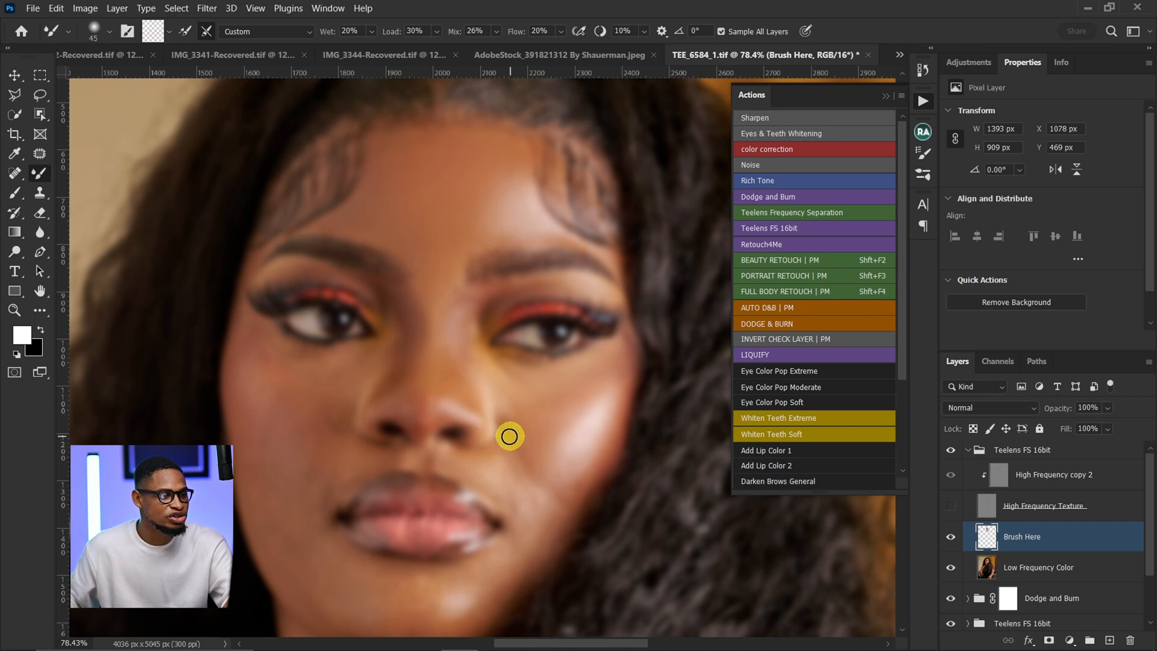
Blend the lower cheek beside the mouth with the Mixer Brush enlarged to 80 to 100 px.
{"action": "key", "text": "bracketright"}
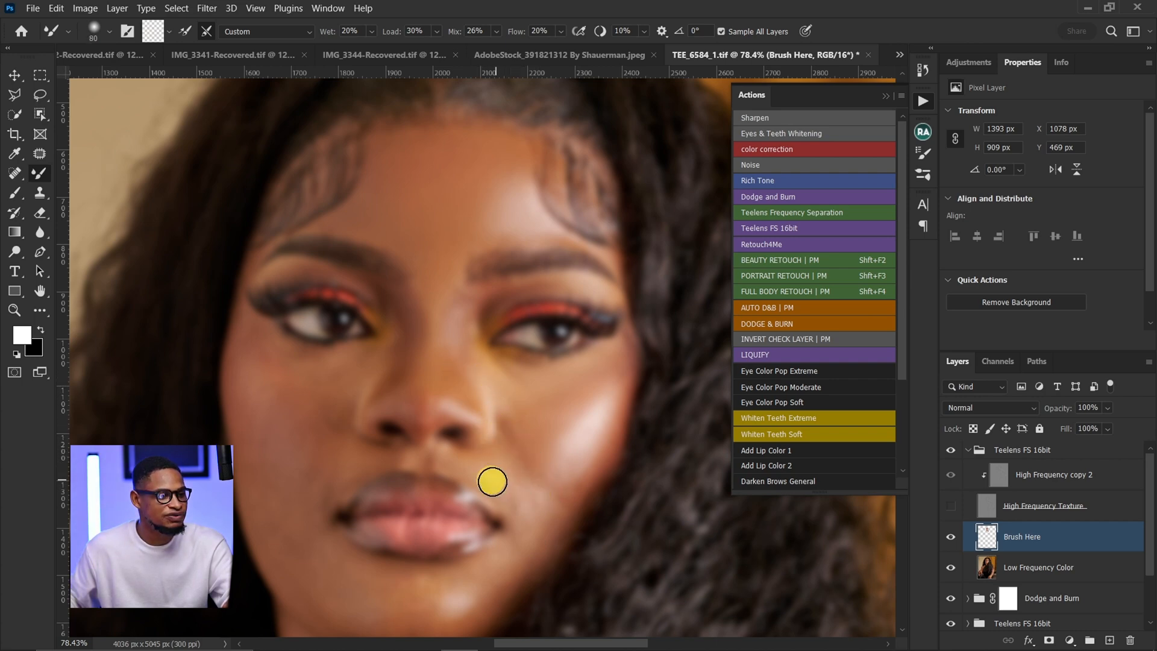
{"action": "key", "text": "bracketright"}
{"action": "mouse_move", "coordinate": [563, 479]}
{"action": "left_mouse_down"}
{"action": "mouse_move", "coordinate": [544, 509]}
{"action": "mouse_move", "coordinate": [591, 471]}
{"action": "mouse_move", "coordinate": [558, 491]}
{"action": "mouse_move", "coordinate": [553, 536]}
{"action": "mouse_move", "coordinate": [521, 547]}
{"action": "mouse_move", "coordinate": [524, 487]}
{"action": "left_mouse_up"}
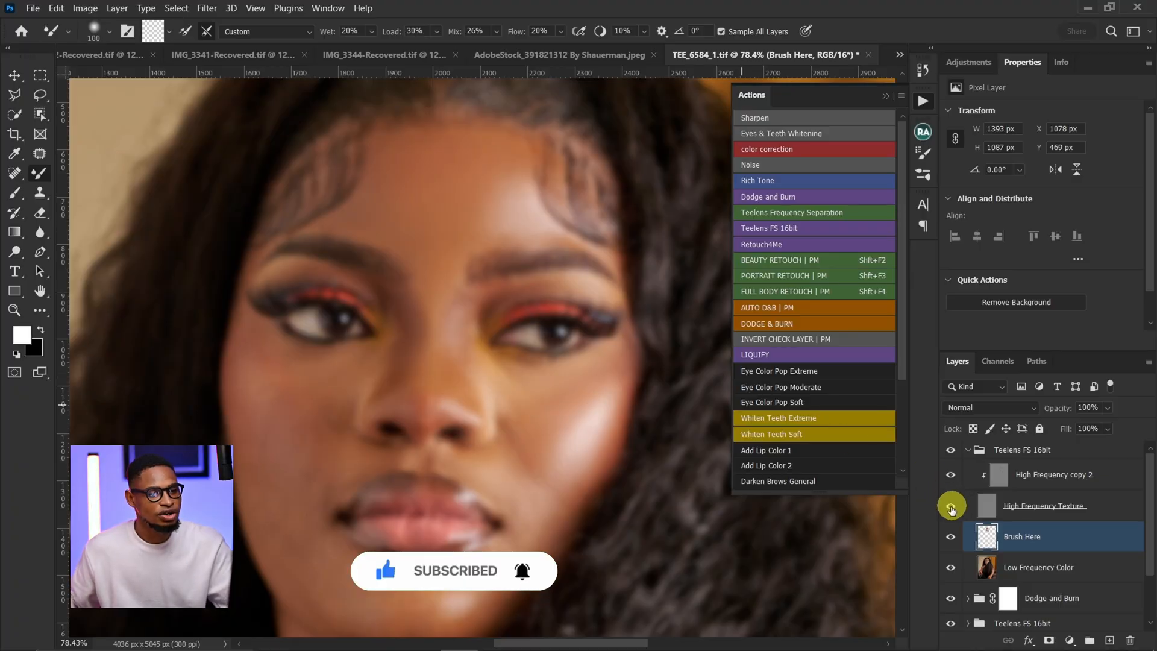
Show the High Frequency Texture layer and check the blended skin on the face up close.
{"action": "left_click", "coordinate": [952, 510]}
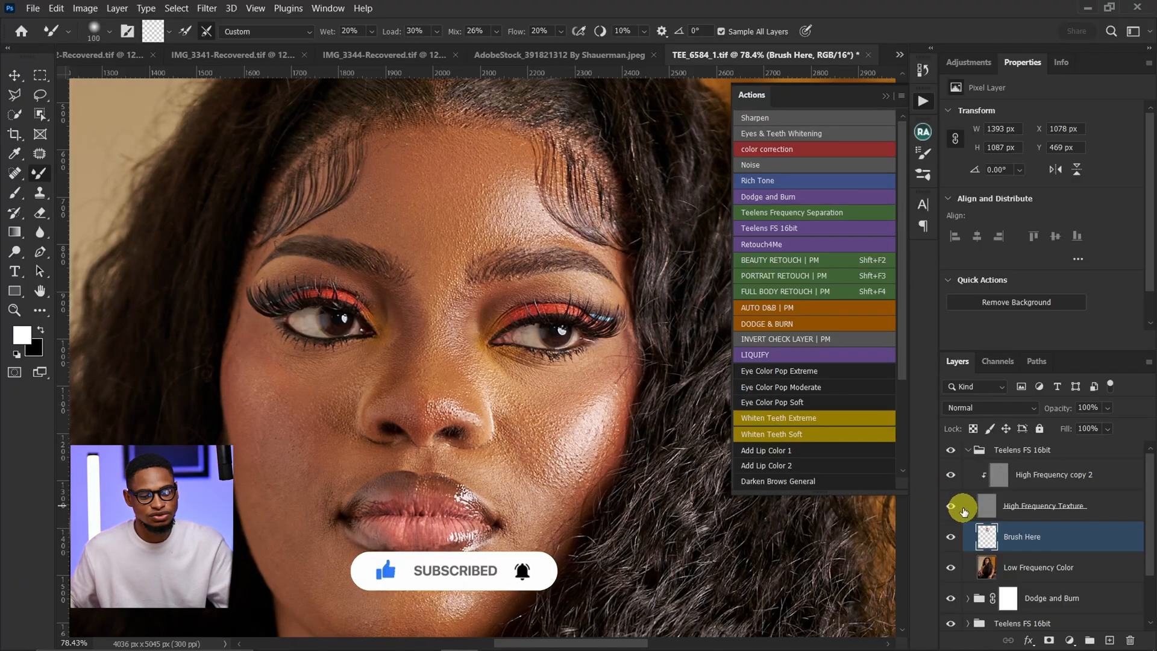
{"action": "left_click", "coordinate": [954, 473]}
{"action": "key", "text": "z"}
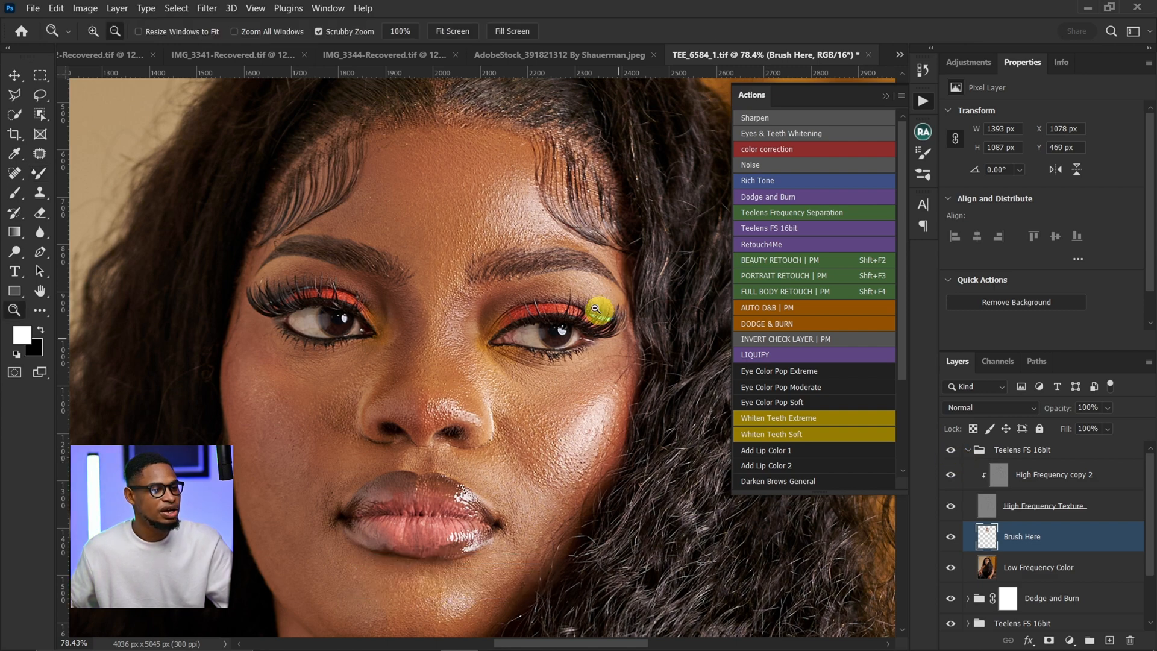
{"action": "mouse_move", "coordinate": [519, 209]}
{"action": "left_mouse_down"}
{"action": "mouse_move", "coordinate": [551, 215]}
{"action": "mouse_move", "coordinate": [504, 227]}
{"action": "left_mouse_up"}
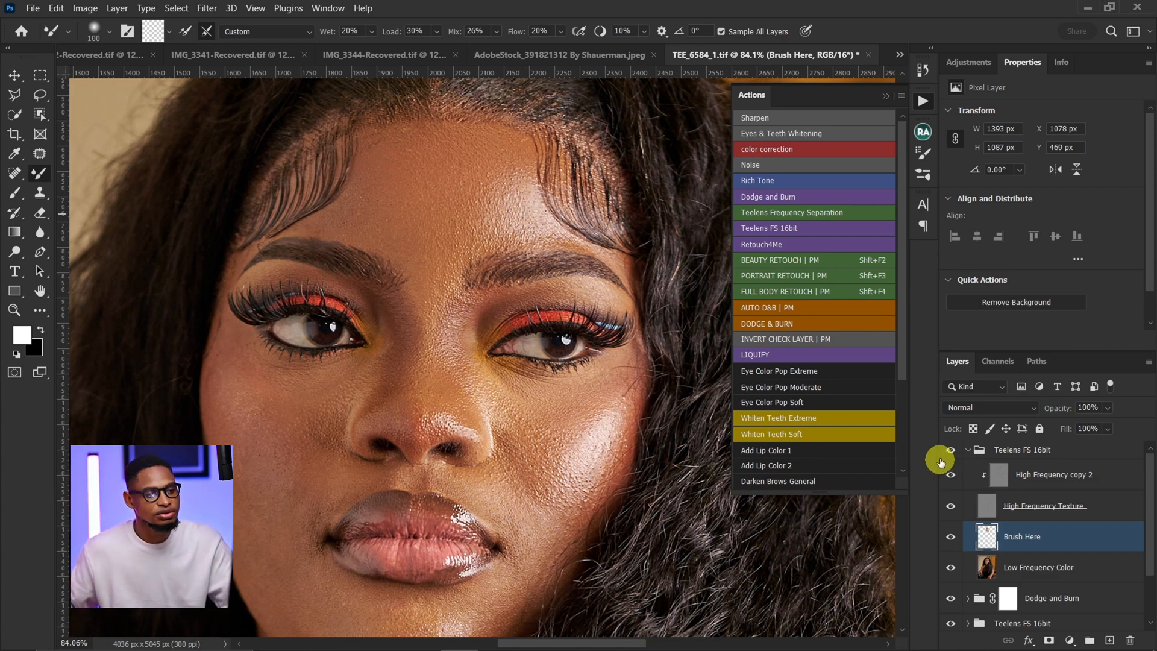
Hide the High Frequency Texture layer and continue smoothing the remaining face and body skin with the Mixer Brush.
{"action": "left_click", "coordinate": [955, 508]}
{"action": "key", "text": "bracketleft"}
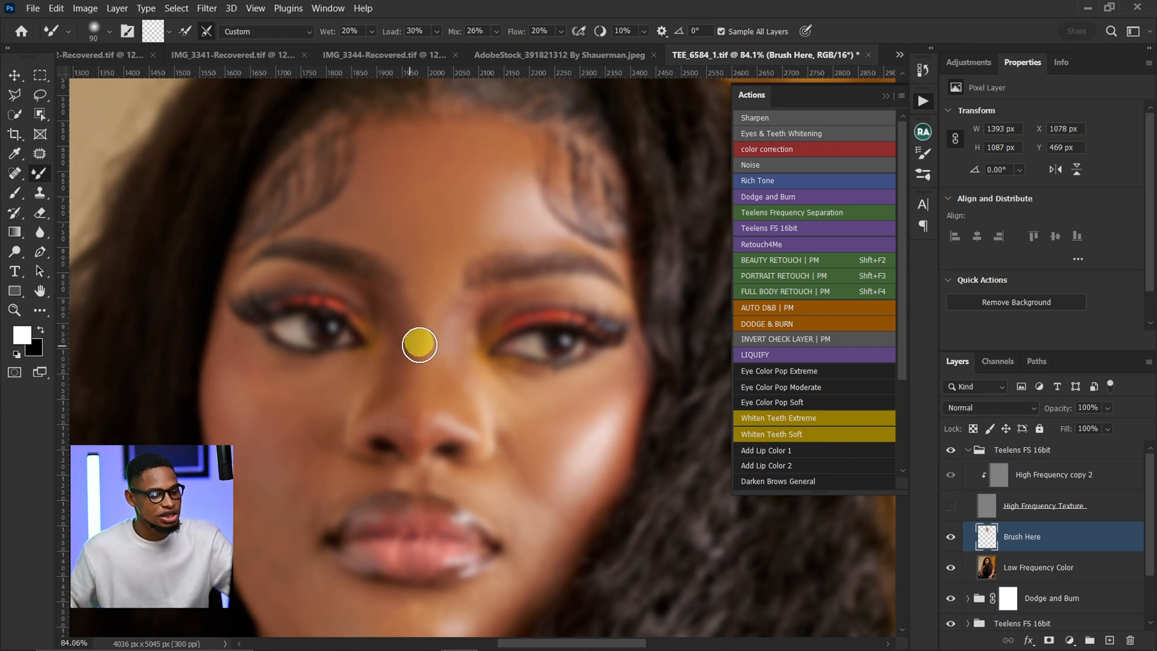
{"action": "key", "text": "bracketleft"}
{"action": "key", "text": "bracketleft"}
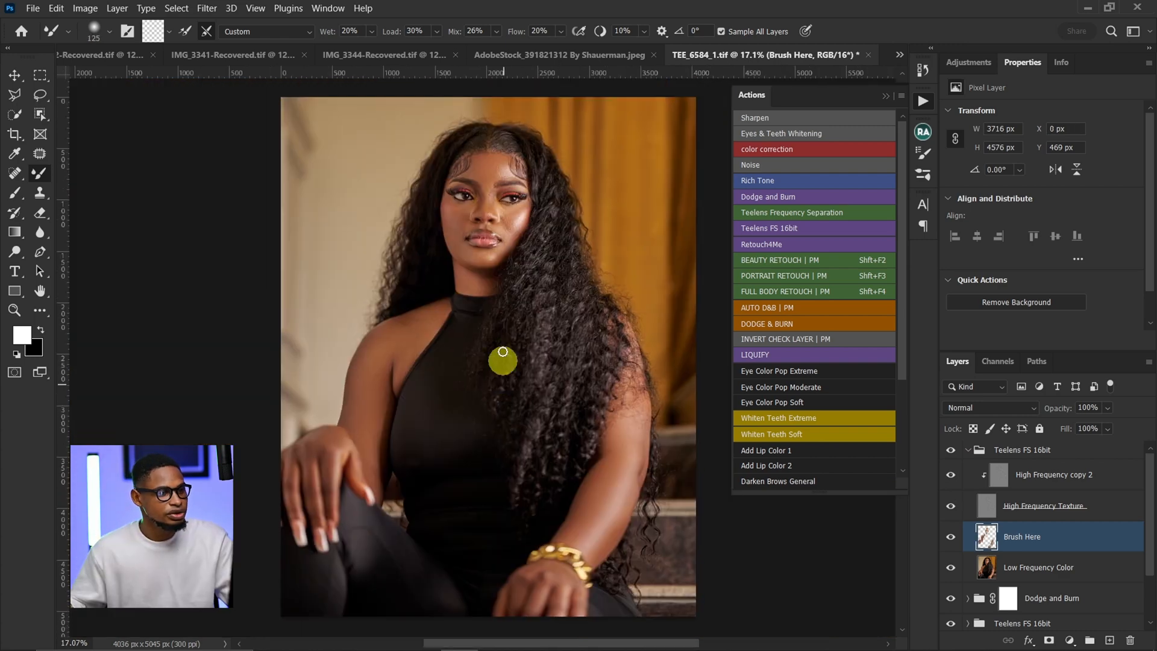
Examine the smoothed skin on the face and upper body with the texture visible.
{"action": "left_click_drag", "start_coordinate": [468, 213], "coordinate": [510, 217]}
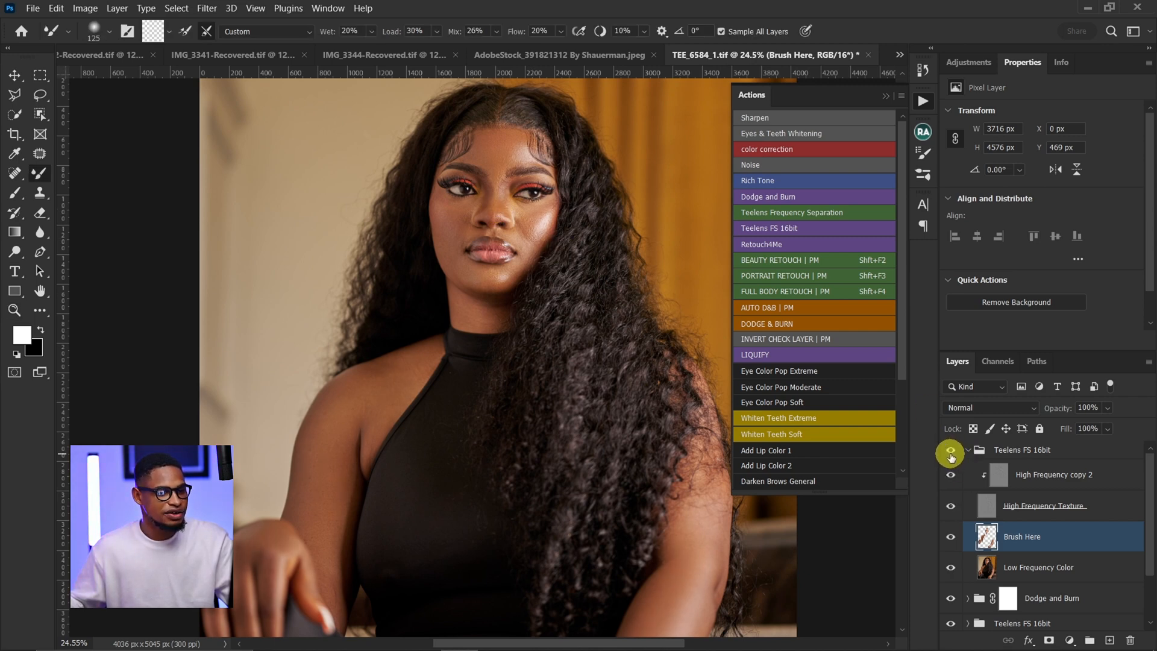
{"action": "key", "text": "z"}
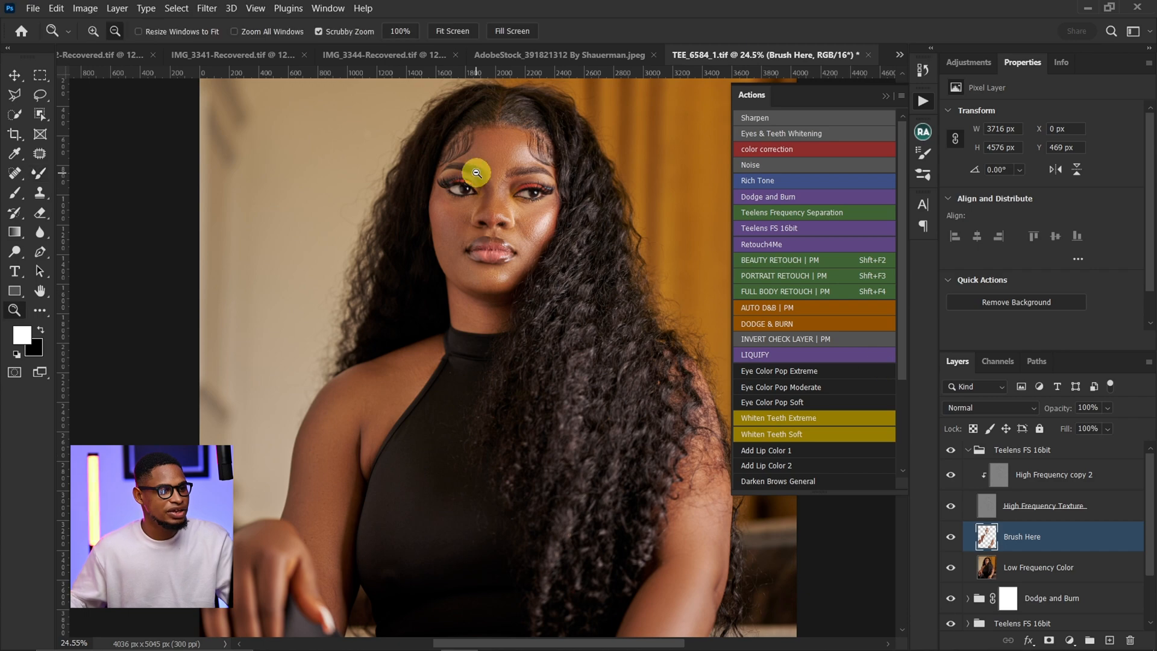
{"action": "mouse_move", "coordinate": [473, 171]}
{"action": "left_mouse_down"}
{"action": "mouse_move", "coordinate": [550, 176]}
{"action": "mouse_move", "coordinate": [578, 241]}
{"action": "mouse_move", "coordinate": [555, 263]}
{"action": "mouse_move", "coordinate": [512, 251]}
{"action": "mouse_move", "coordinate": [498, 228]}
{"action": "left_mouse_up"}
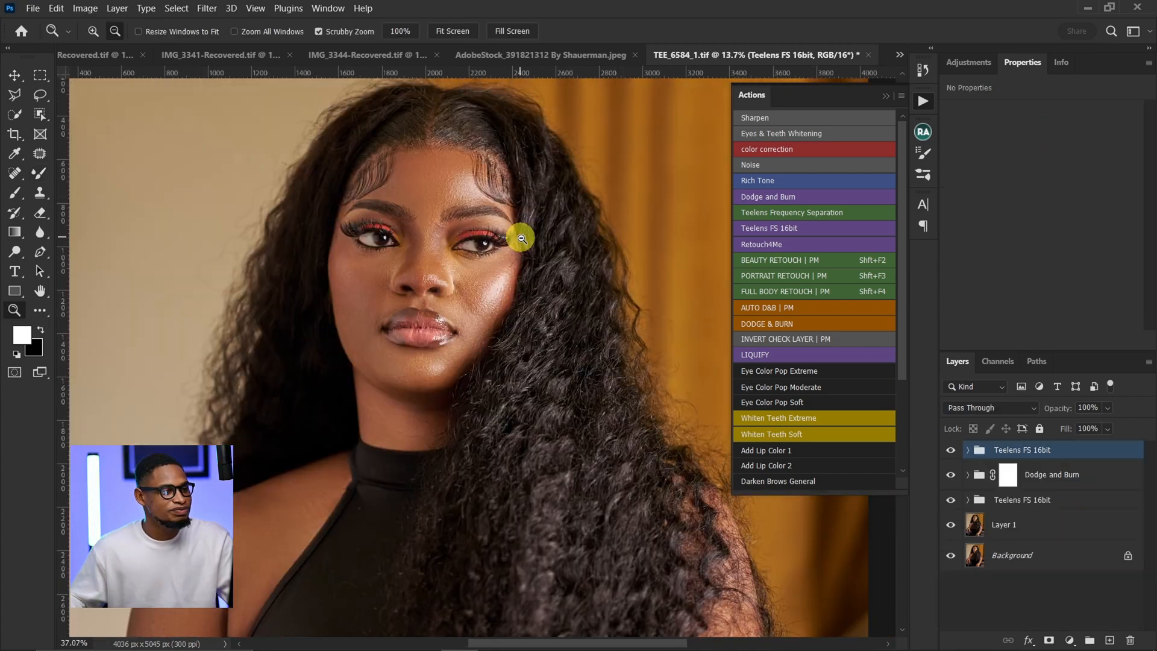
{"action": "mouse_move", "coordinate": [519, 236]}
{"action": "left_mouse_down"}
{"action": "mouse_move", "coordinate": [494, 243]}
{"action": "mouse_move", "coordinate": [509, 238]}
{"action": "left_mouse_up"}
{"action": "key", "text": "b"}
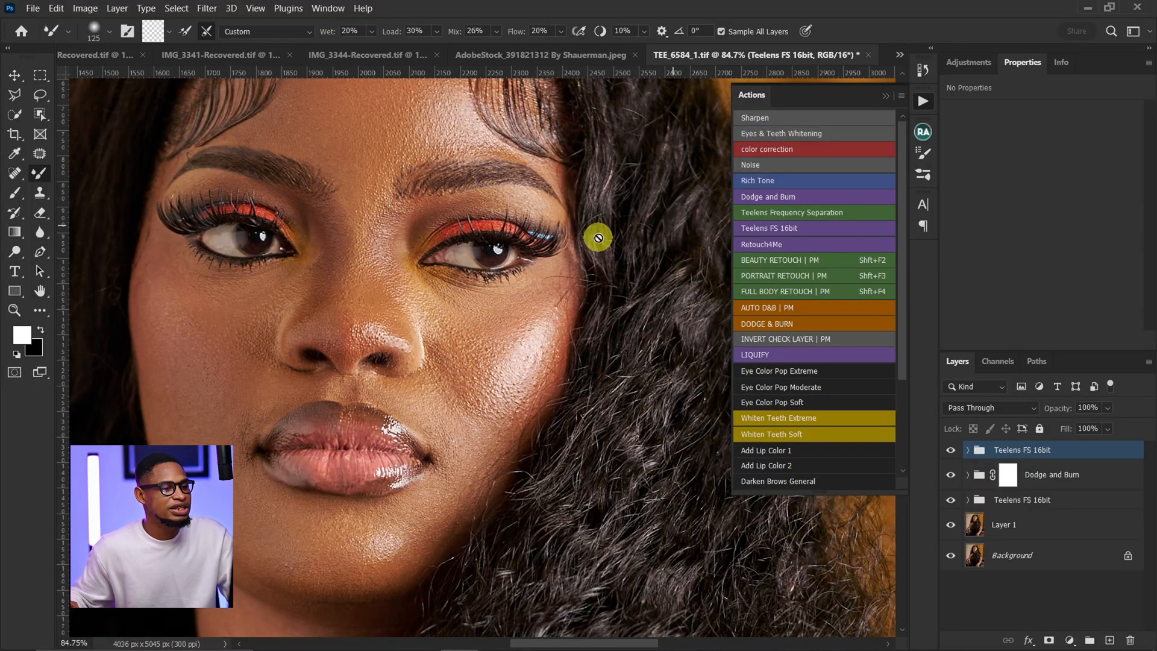
Run the Eyes & Teeth Whitening action and set the brush flow to 100%.
{"action": "key", "text": "ctrl"}
{"action": "left_click", "coordinate": [794, 138]}
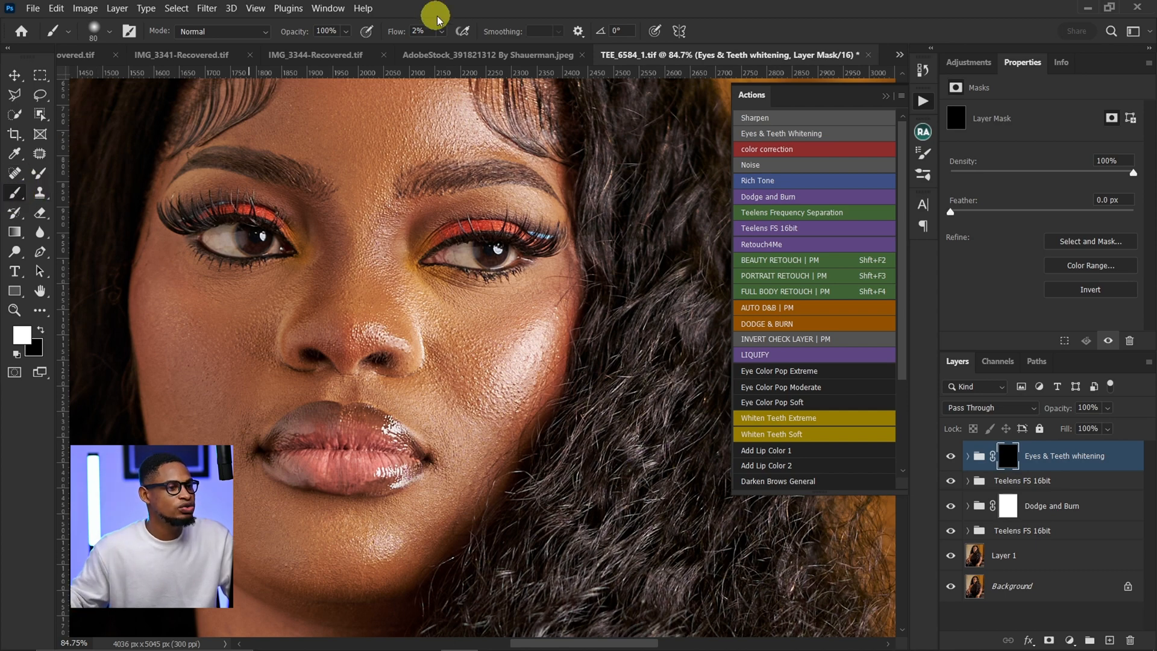
{"action": "left_click", "coordinate": [443, 32]}
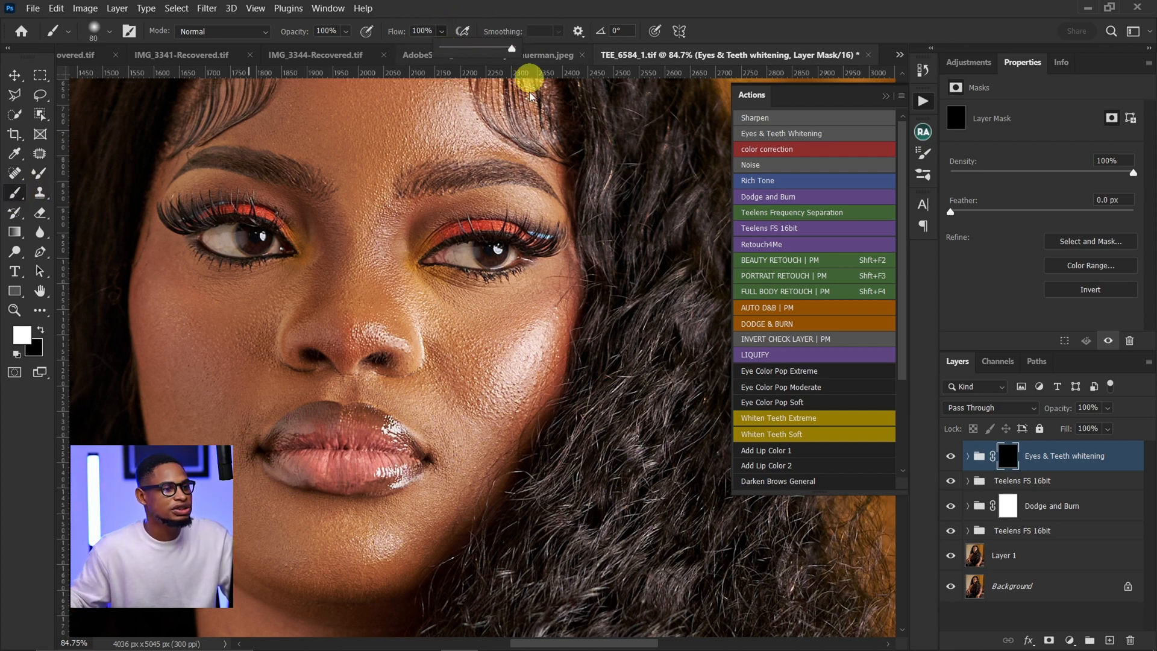
Paint white on the Eyes & Teeth whitening group's mask over the white of the eye on the brighter side, with a 40 px brush.
{"action": "key", "text": "z"}
{"action": "mouse_move", "coordinate": [481, 260]}
{"action": "left_mouse_down"}
{"action": "mouse_move", "coordinate": [519, 261]}
{"action": "mouse_move", "coordinate": [408, 284]}
{"action": "left_mouse_up"}
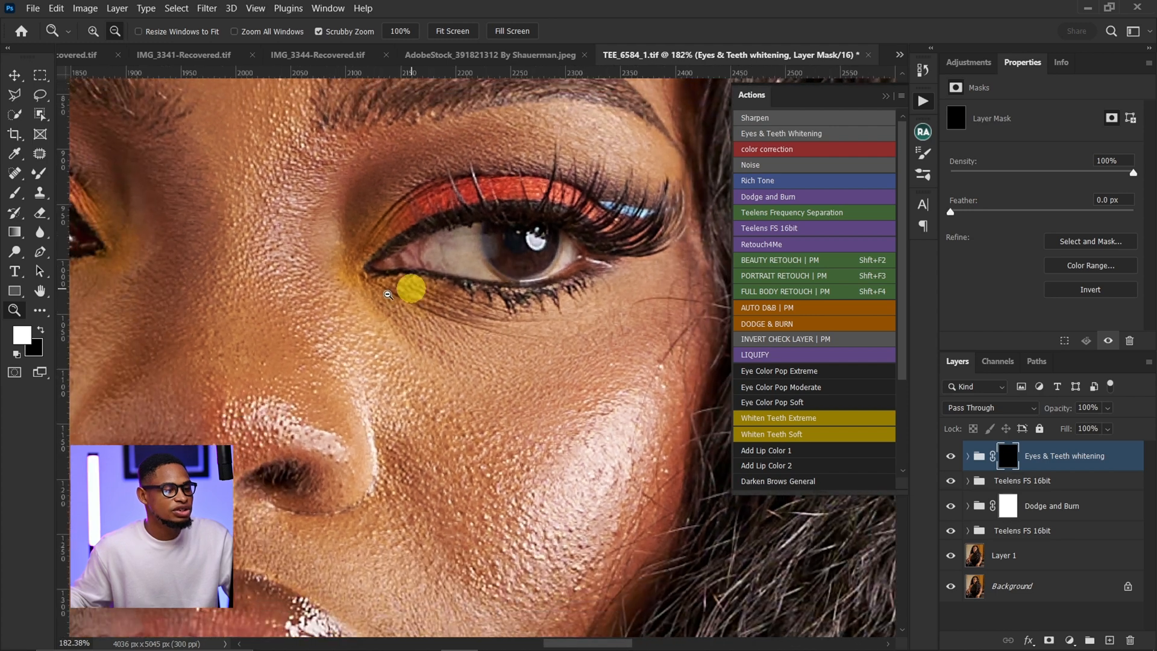
{"action": "key", "text": "b"}
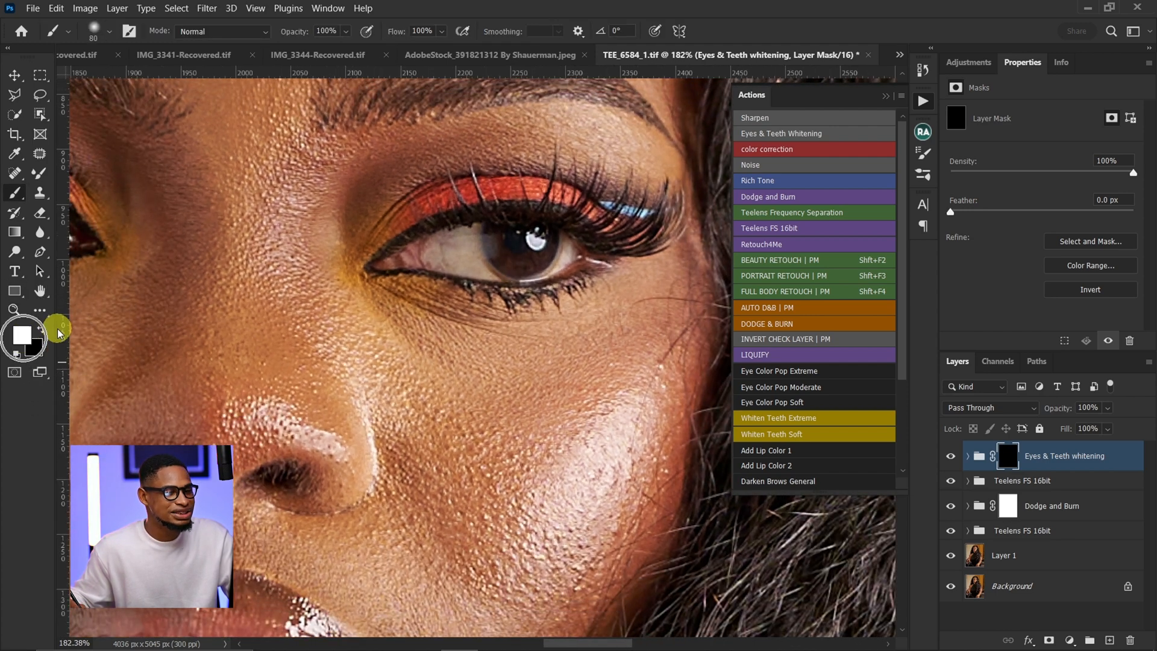
{"action": "left_click", "coordinate": [44, 331]}
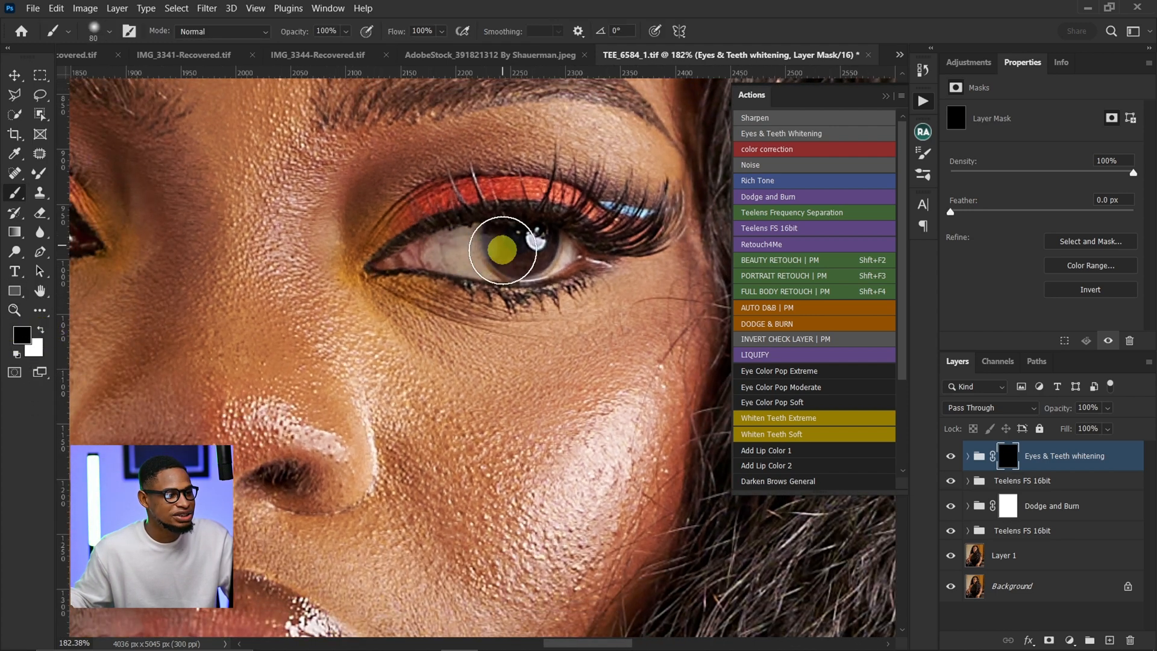
{"action": "left_click", "coordinate": [40, 330]}
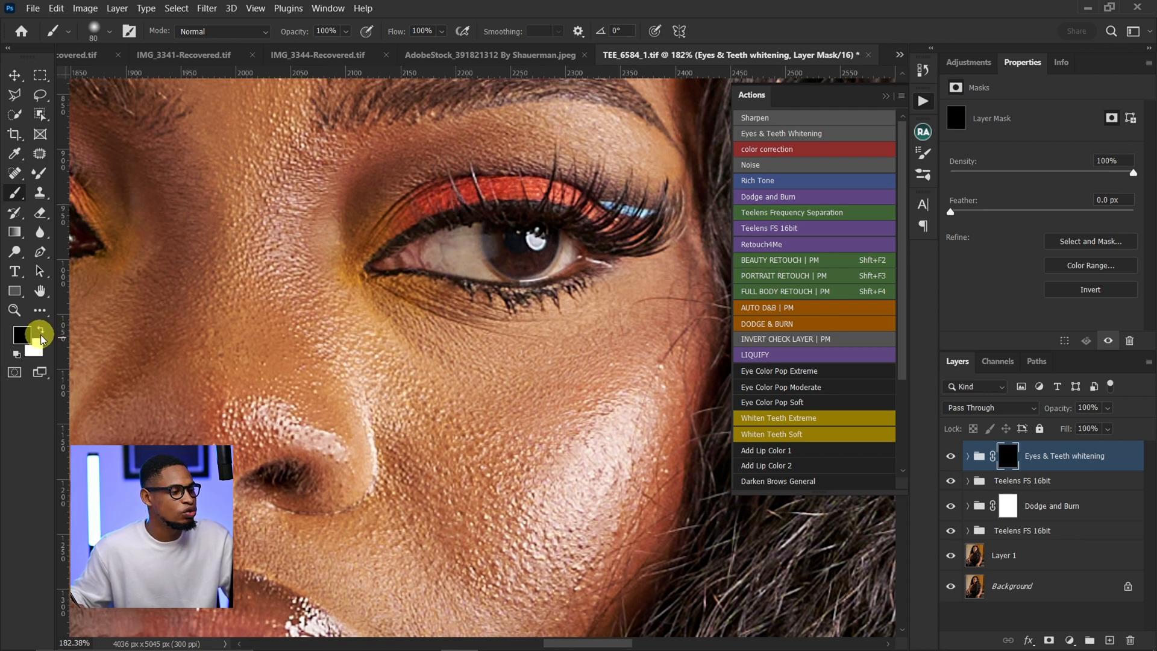
{"action": "left_click", "coordinate": [1011, 457]}
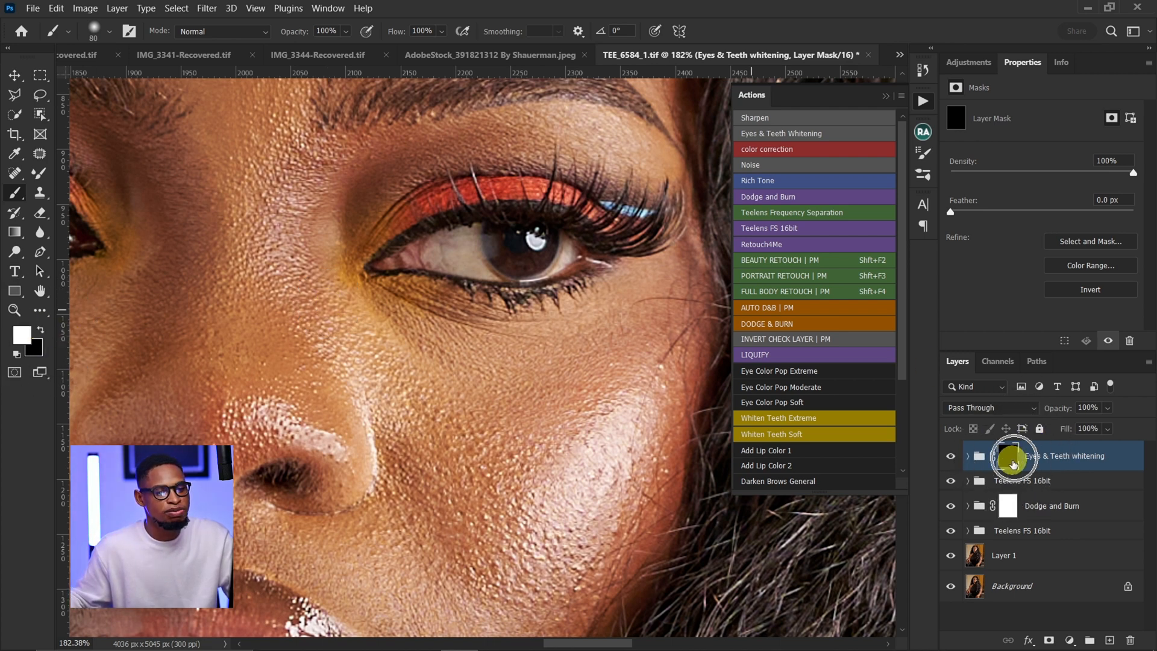
{"action": "key", "text": "bracketleft"}
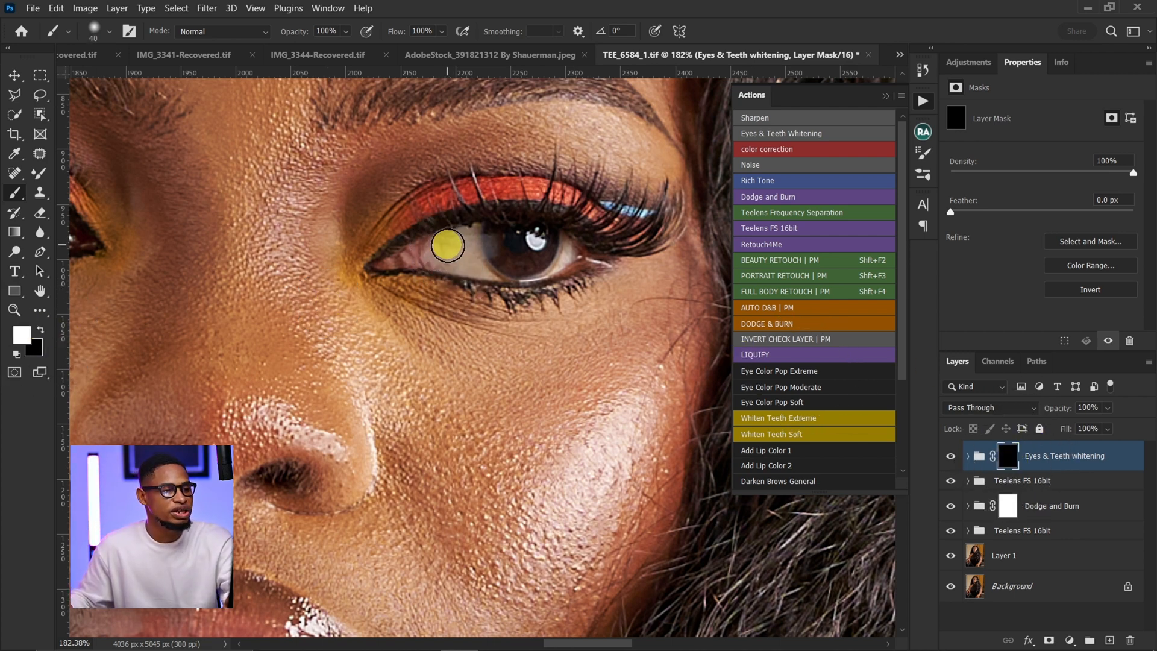
{"action": "mouse_move", "coordinate": [444, 251]}
{"action": "left_mouse_down"}
{"action": "mouse_move", "coordinate": [473, 230]}
{"action": "mouse_move", "coordinate": [436, 261]}
{"action": "mouse_move", "coordinate": [474, 246]}
{"action": "mouse_move", "coordinate": [490, 266]}
{"action": "left_mouse_up"}
Reveal the whitening over the white of the other eye with a 15 px white brush on the mask.
{"action": "left_click_drag", "start_coordinate": [248, 279], "coordinate": [561, 232]}
{"action": "key", "text": "bracketleft"}
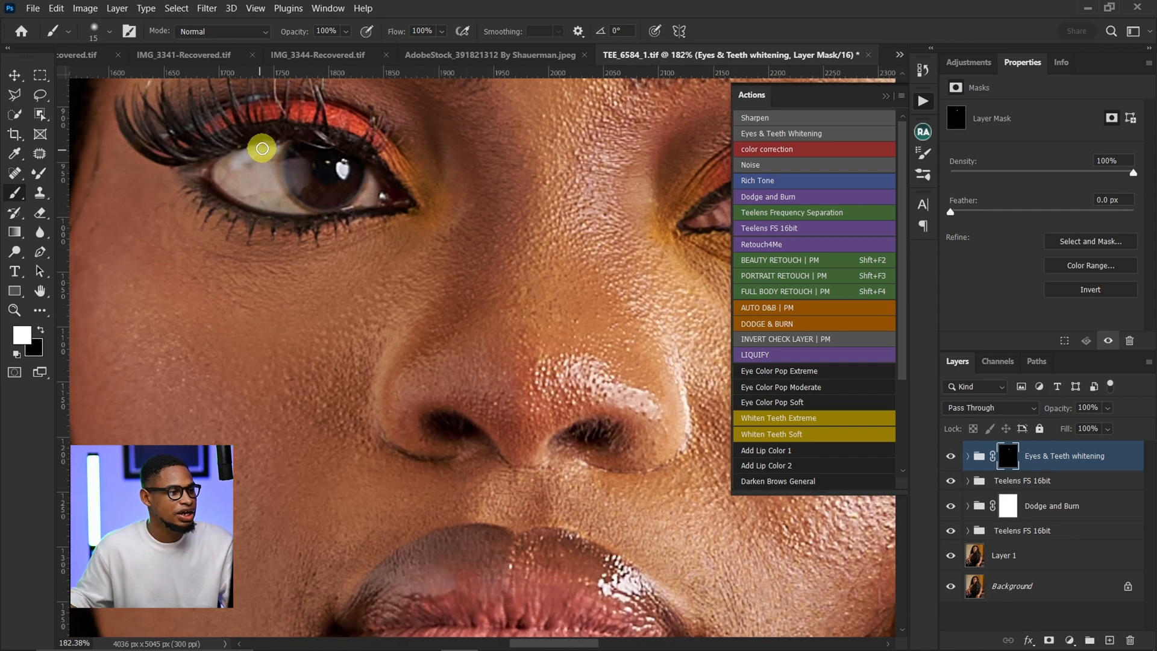
{"action": "mouse_move", "coordinate": [220, 172]}
{"action": "left_mouse_down"}
{"action": "mouse_move", "coordinate": [267, 155]}
{"action": "mouse_move", "coordinate": [371, 196]}
{"action": "mouse_move", "coordinate": [363, 206]}
{"action": "mouse_move", "coordinate": [368, 190]}
{"action": "mouse_move", "coordinate": [379, 194]}
{"action": "mouse_move", "coordinate": [343, 187]}
{"action": "left_mouse_up"}
Paint black on the mask with the 15 px brush to remove the whitening from the irises.
{"action": "left_click", "coordinate": [41, 329]}
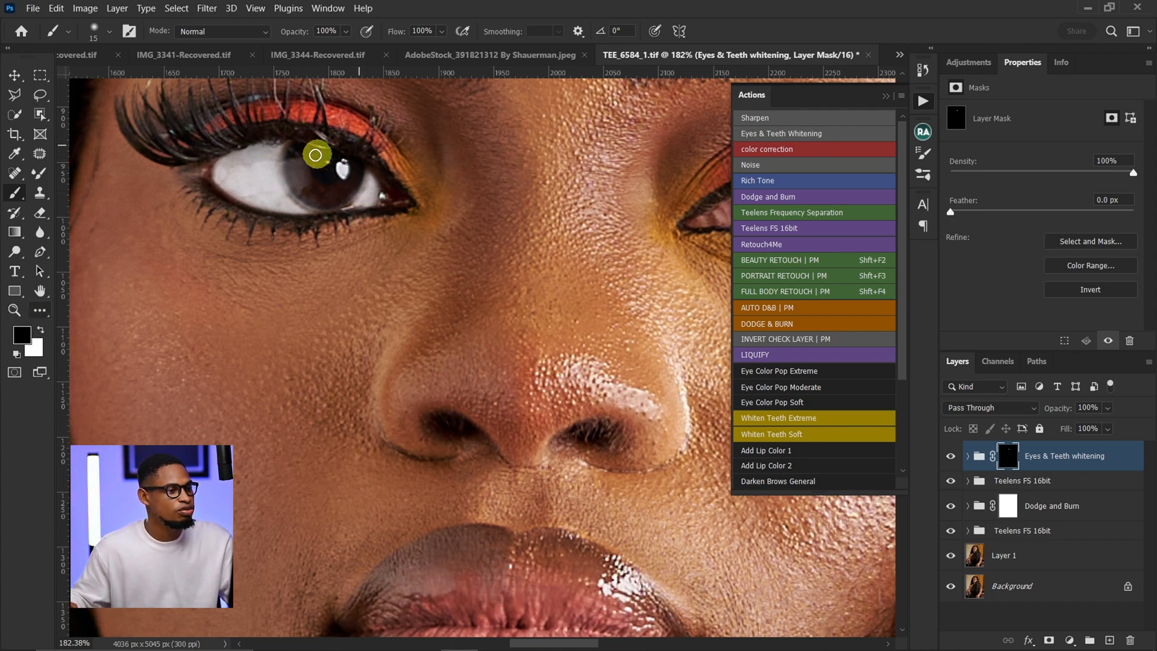
{"action": "mouse_move", "coordinate": [296, 156]}
{"action": "left_mouse_down"}
{"action": "mouse_move", "coordinate": [333, 185]}
{"action": "mouse_move", "coordinate": [362, 190]}
{"action": "left_mouse_up"}
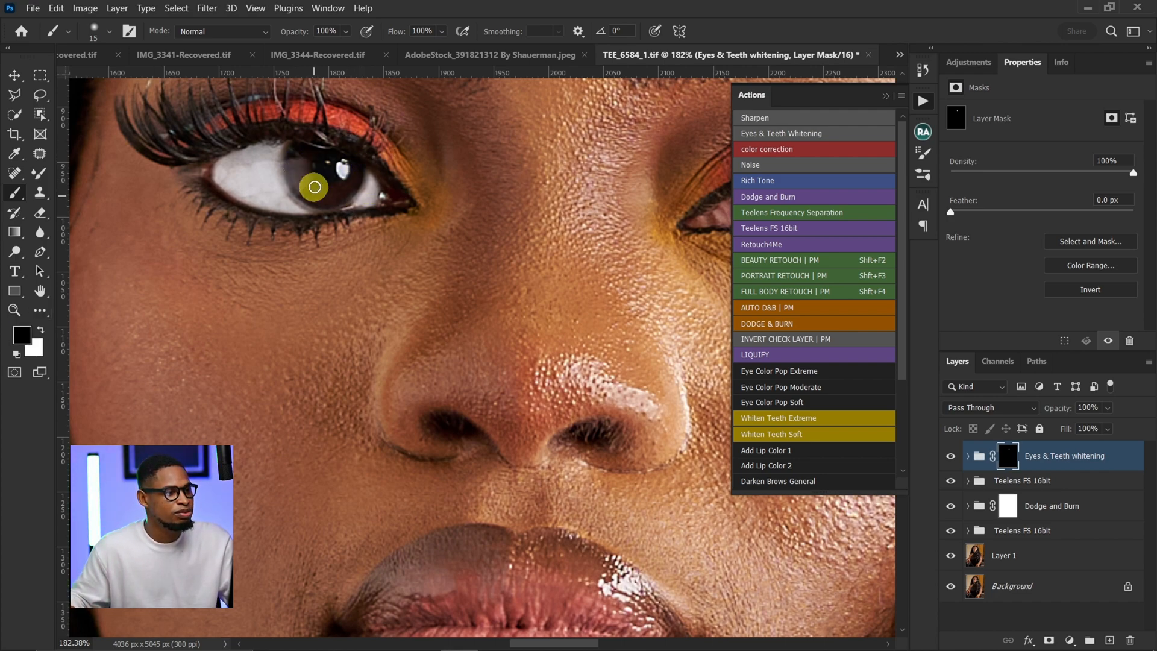
{"action": "mouse_move", "coordinate": [479, 238]}
{"action": "left_mouse_down"}
{"action": "mouse_move", "coordinate": [214, 290]}
{"action": "mouse_move", "coordinate": [99, 270]}
{"action": "left_mouse_up"}
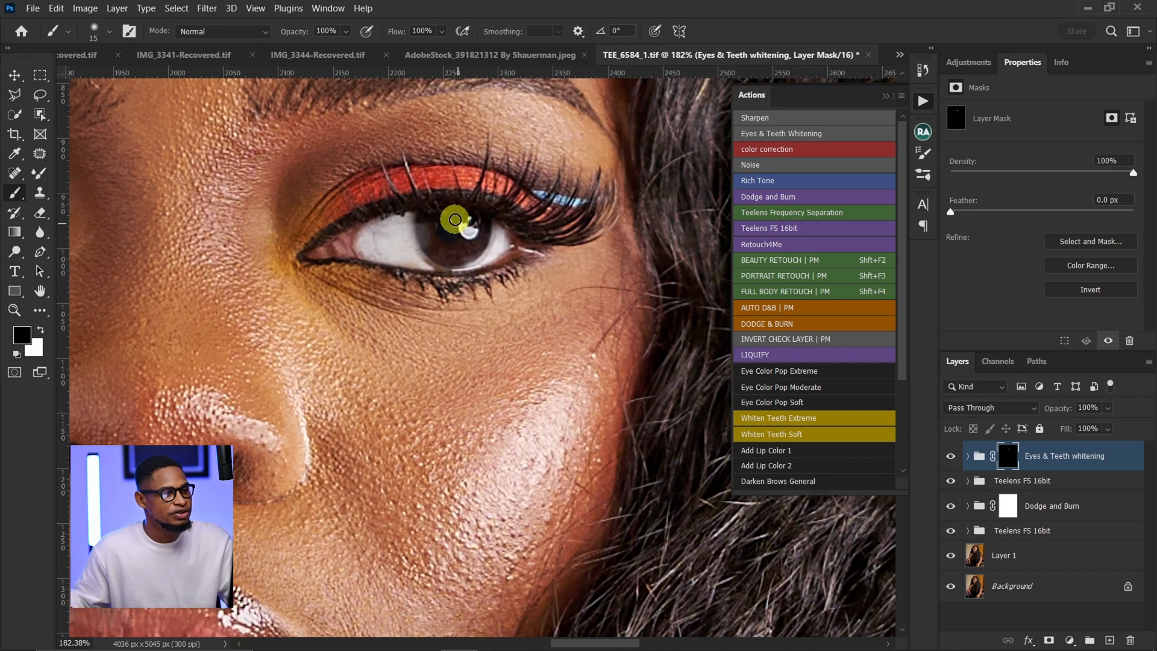
Feather the whitening mask by 4.7 px and lower the Eyes & Teeth whitening group's opacity to 73%.
{"action": "scroll", "coordinate": [469, 254], "scroll_direction": "down", "scroll_amount": 6}
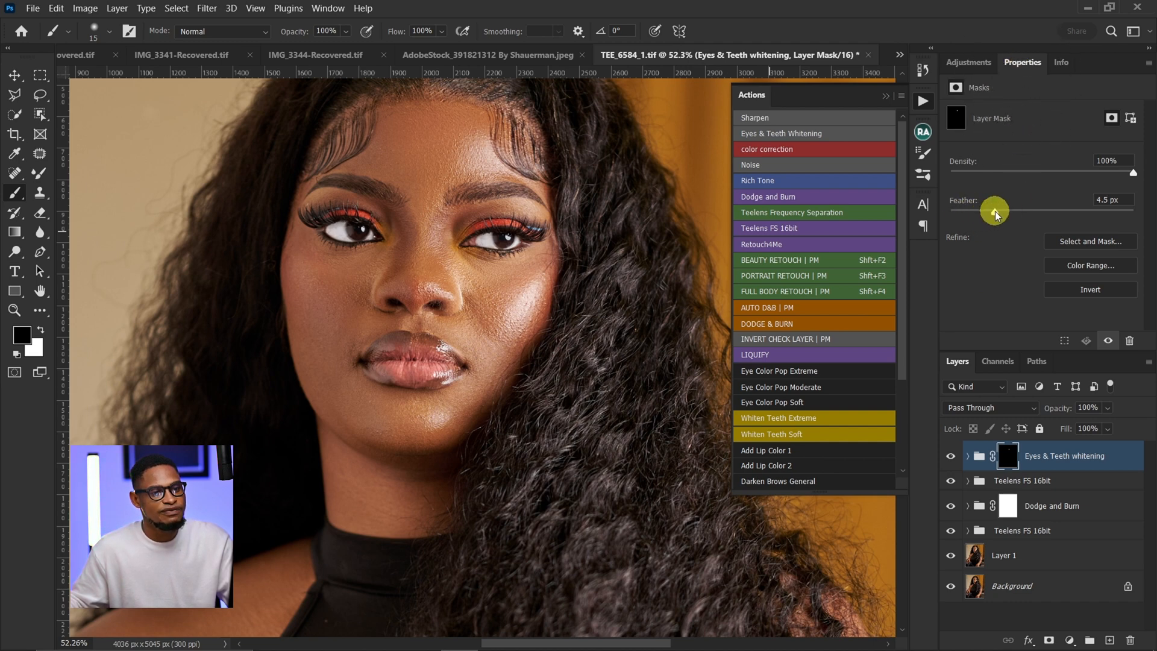
{"action": "left_click_drag", "start_coordinate": [996, 213], "coordinate": [997, 212]}
{"action": "left_click", "coordinate": [1108, 408]}
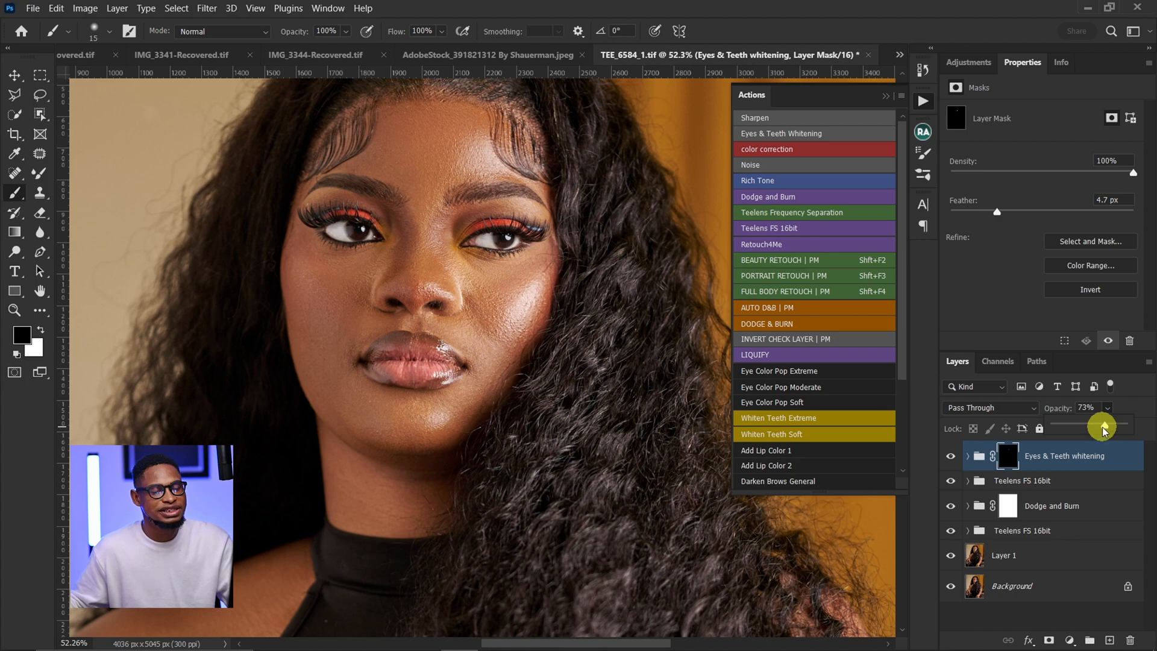
Compare the eyes with the Eyes & Teeth whitening group hidden and shown, then inspect both eyes up close.
{"action": "key", "text": "z"}
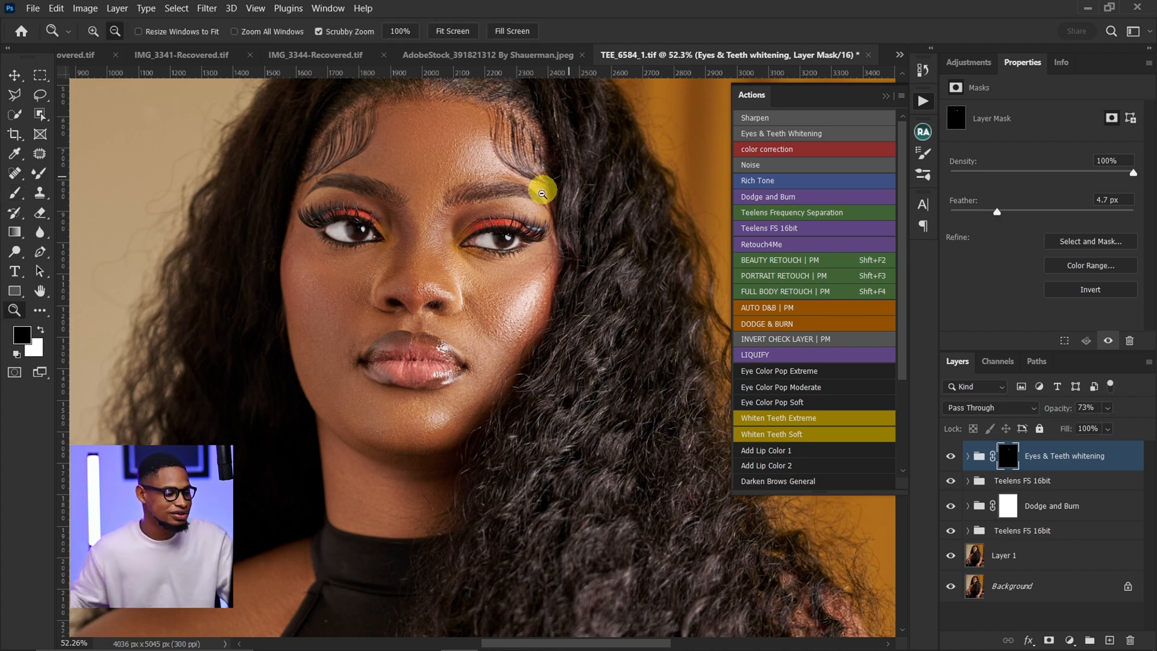
{"action": "mouse_move", "coordinate": [542, 189]}
{"action": "left_mouse_down"}
{"action": "mouse_move", "coordinate": [507, 229]}
{"action": "mouse_move", "coordinate": [470, 174]}
{"action": "mouse_move", "coordinate": [452, 208]}
{"action": "mouse_move", "coordinate": [524, 199]}
{"action": "left_mouse_up"}
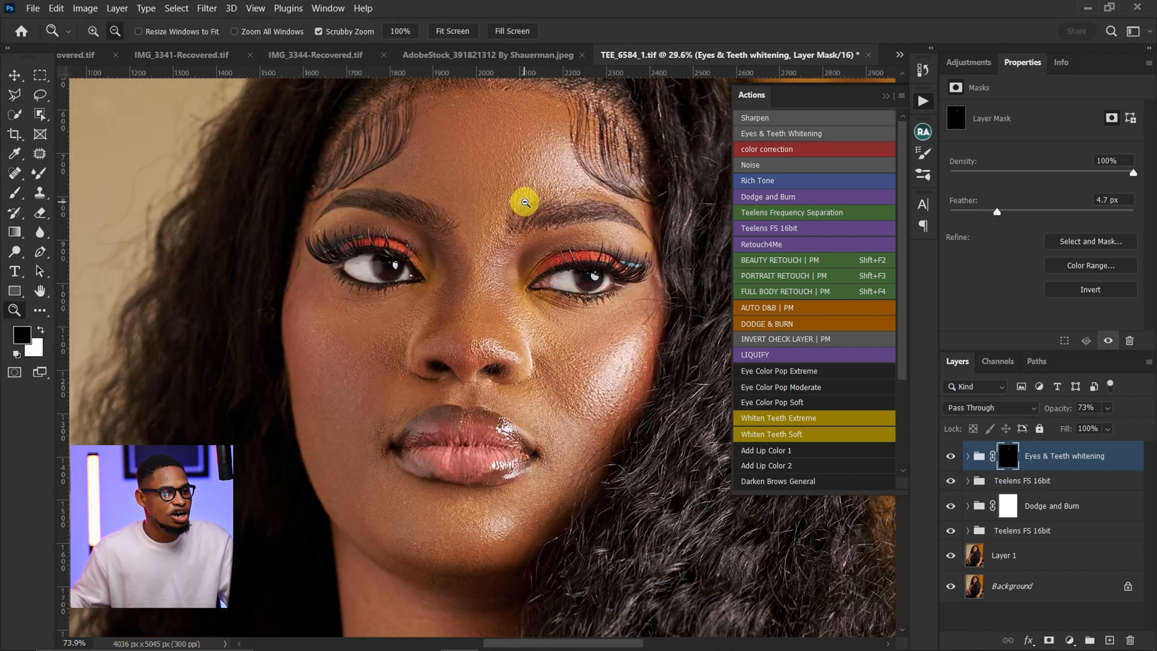
{"action": "key", "text": "b"}
{"action": "left_click", "coordinate": [957, 458]}
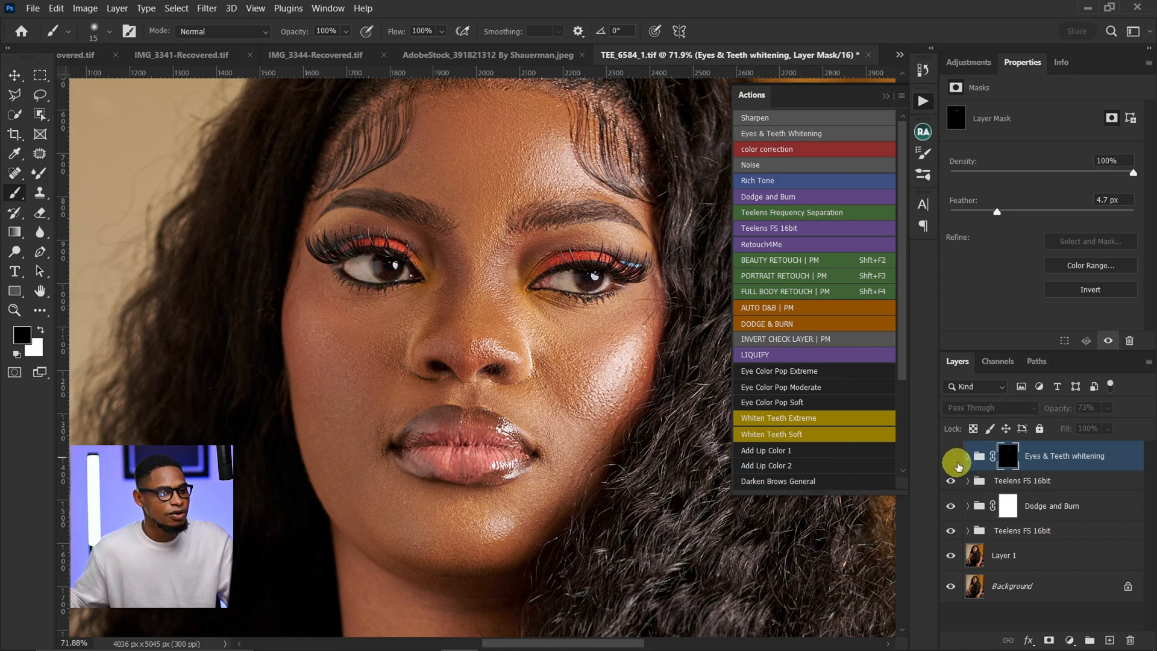
{"action": "left_click", "coordinate": [958, 464]}
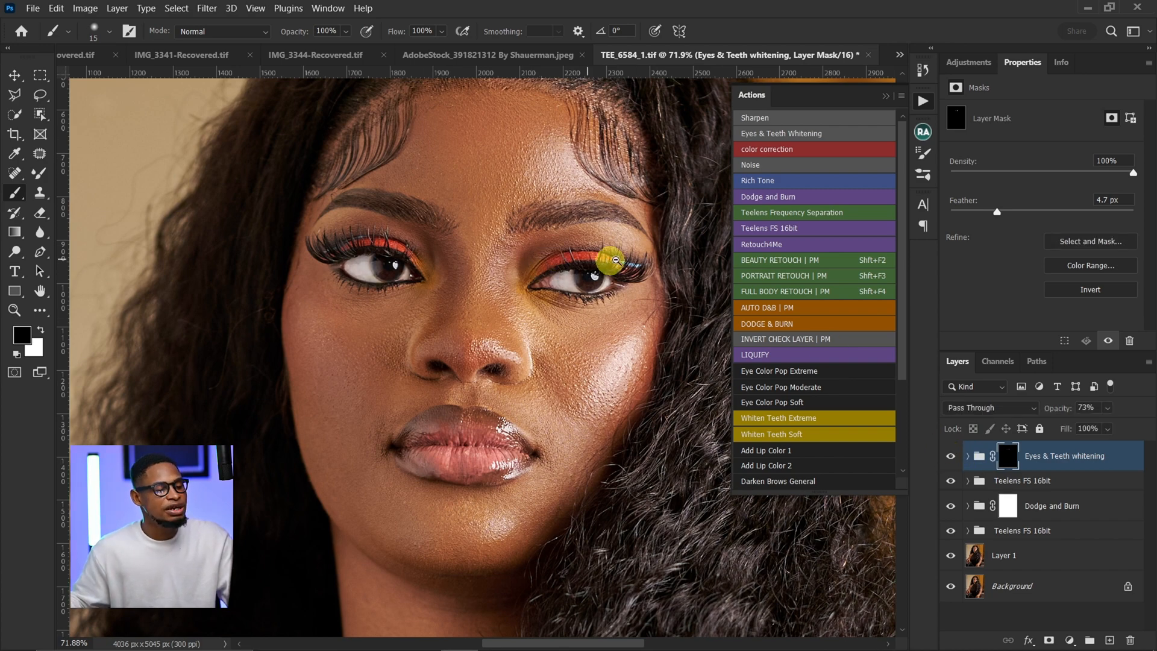
{"action": "left_click_drag", "start_coordinate": [615, 261], "coordinate": [594, 288]}
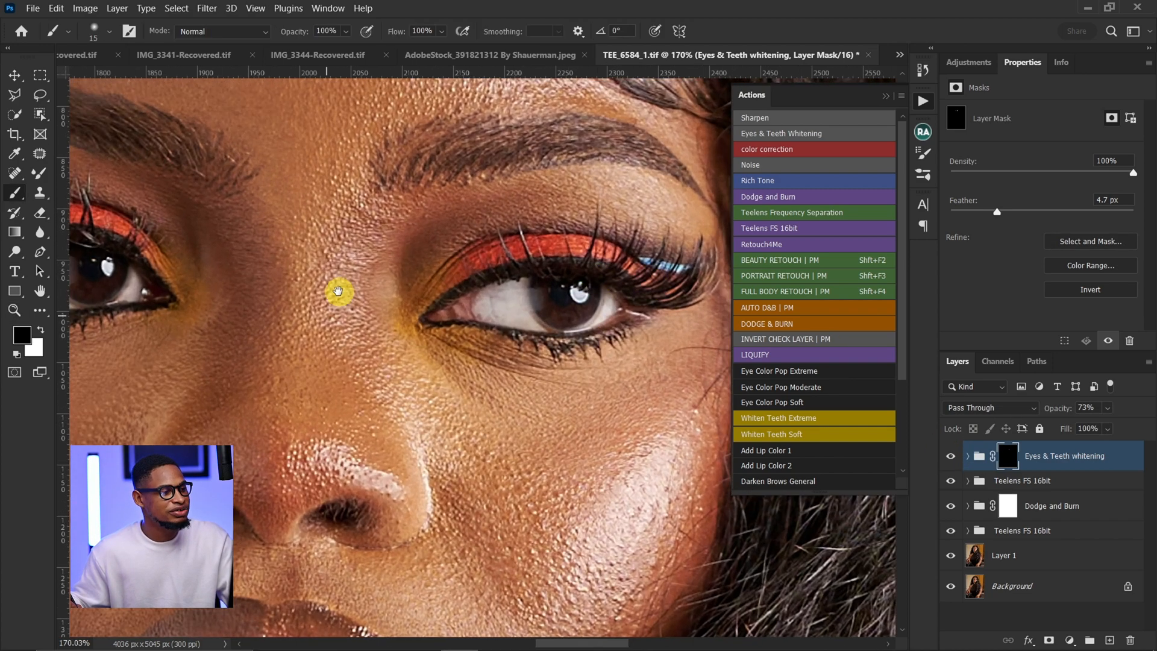
{"action": "left_click_drag", "start_coordinate": [338, 292], "coordinate": [460, 279]}
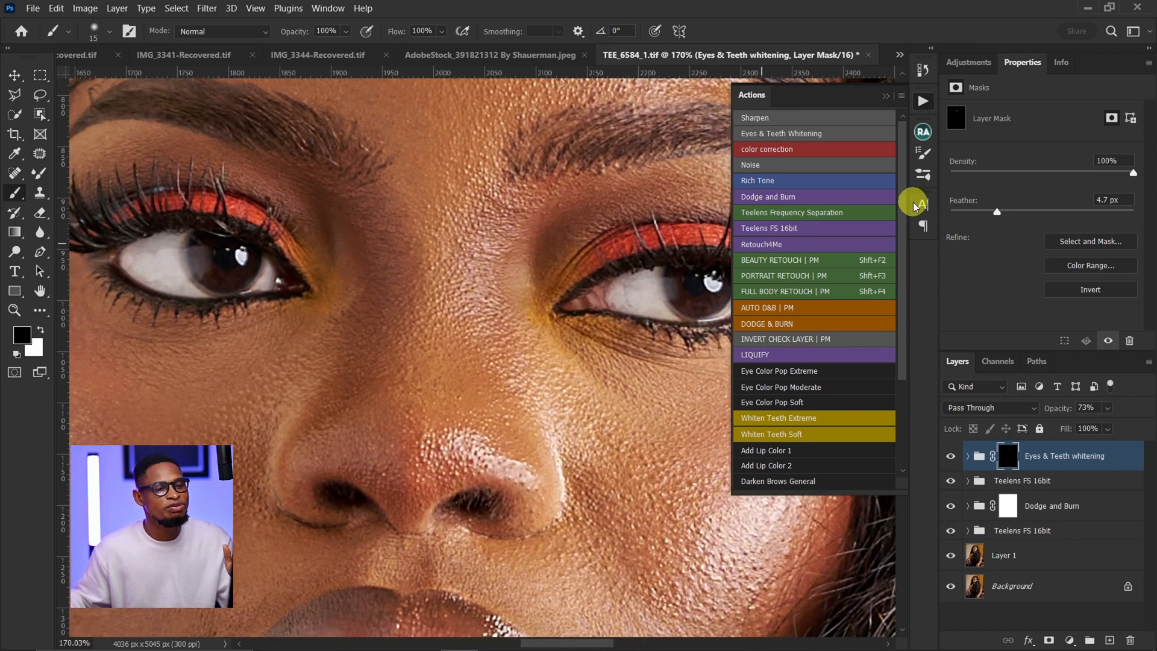
Add a Brightness/Contrast adjustment layer with brightness 60 and invert its mask to black.
{"action": "left_click", "coordinate": [969, 62]}
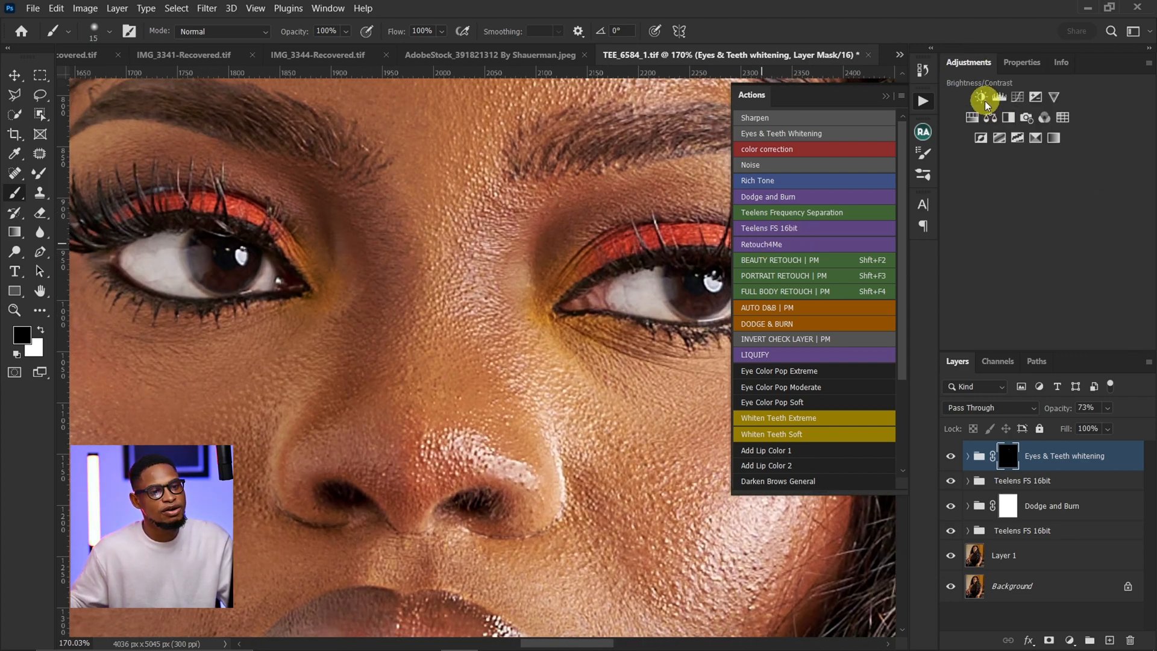
{"action": "left_click", "coordinate": [984, 100]}
{"action": "left_click_drag", "start_coordinate": [1073, 156], "coordinate": [1081, 155]}
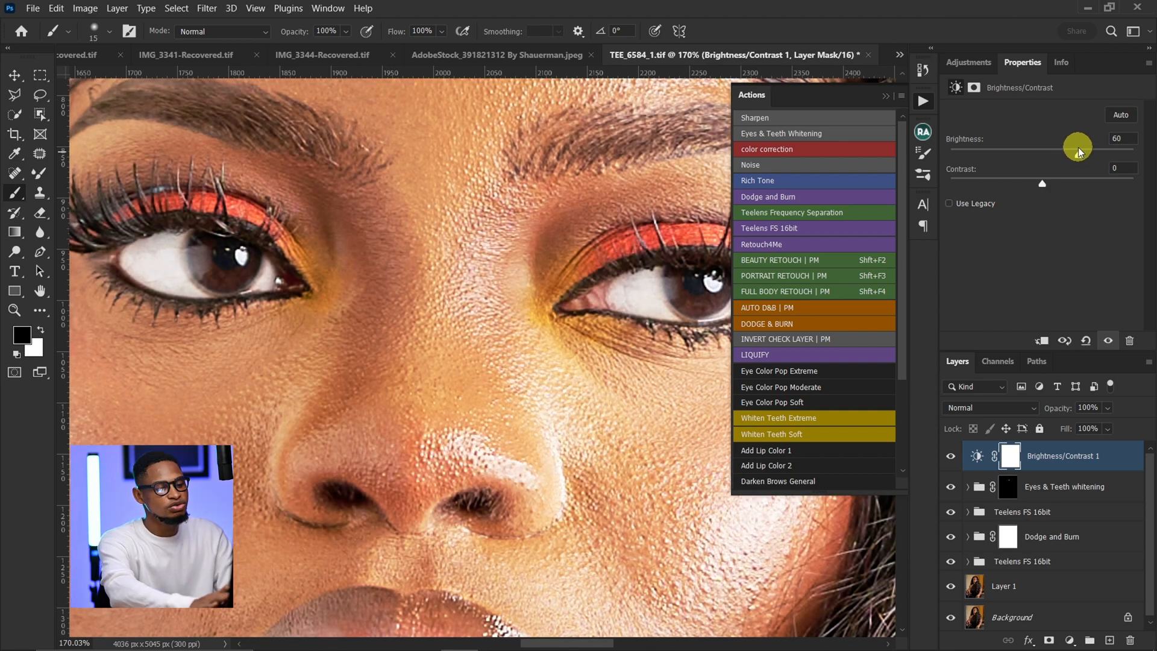
{"action": "key", "text": "ctrl+i"}
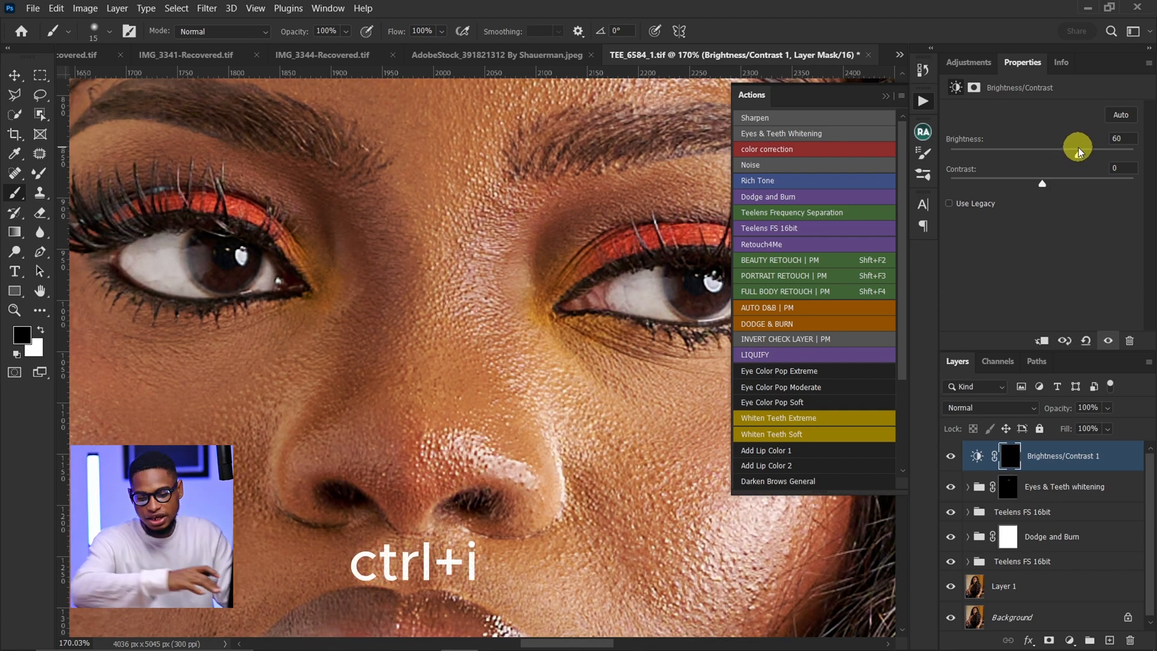
Paint white on the adjustment's mask with the 15 px brush over the catchlights in both eyes.
{"action": "left_click_drag", "start_coordinate": [565, 317], "coordinate": [437, 359]}
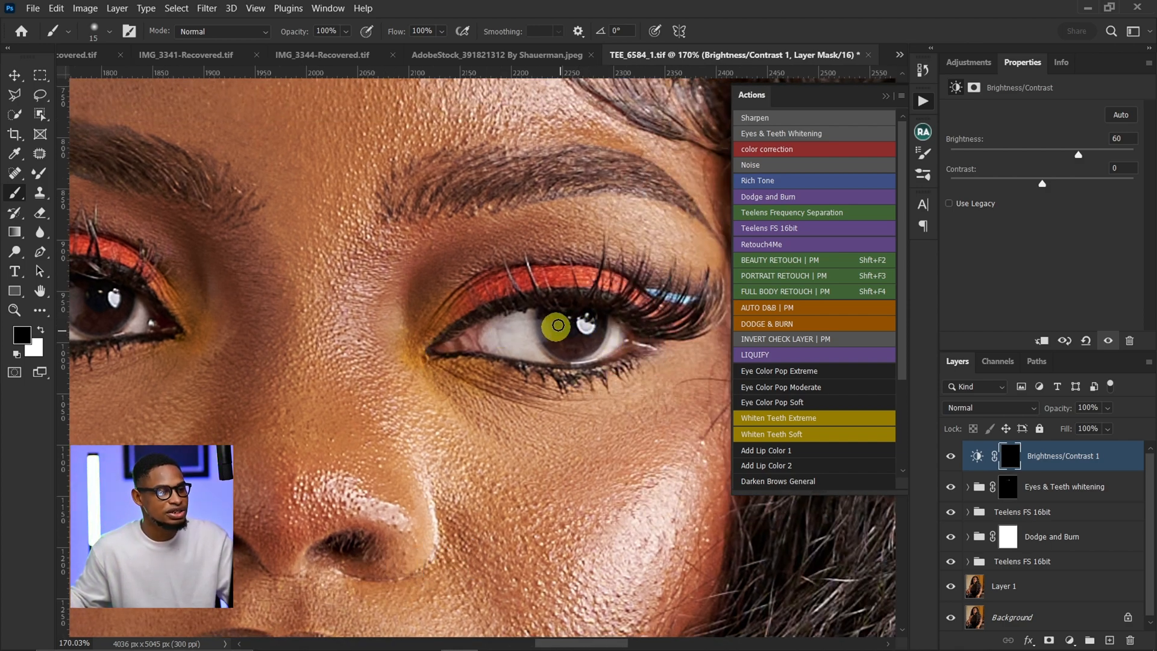
{"action": "key", "text": "x"}
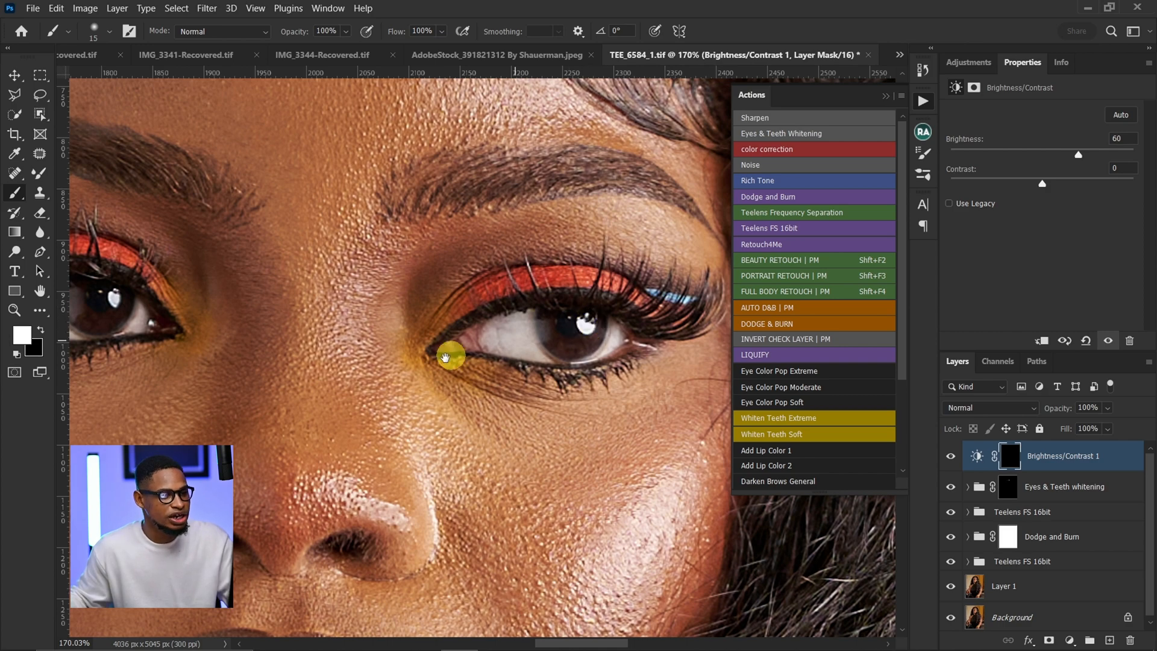
{"action": "mouse_move", "coordinate": [445, 358]}
{"action": "left_mouse_down"}
{"action": "mouse_move", "coordinate": [645, 284]}
{"action": "mouse_move", "coordinate": [717, 271]}
{"action": "left_mouse_up"}
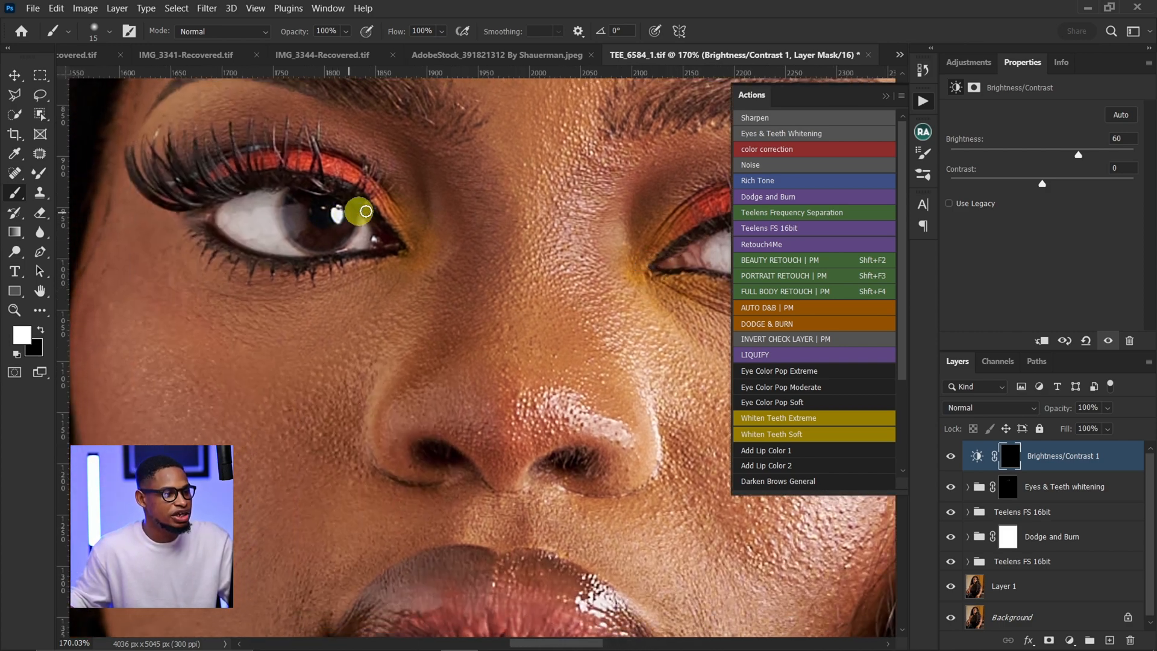
{"action": "left_click_drag", "start_coordinate": [366, 211], "coordinate": [422, 147]}
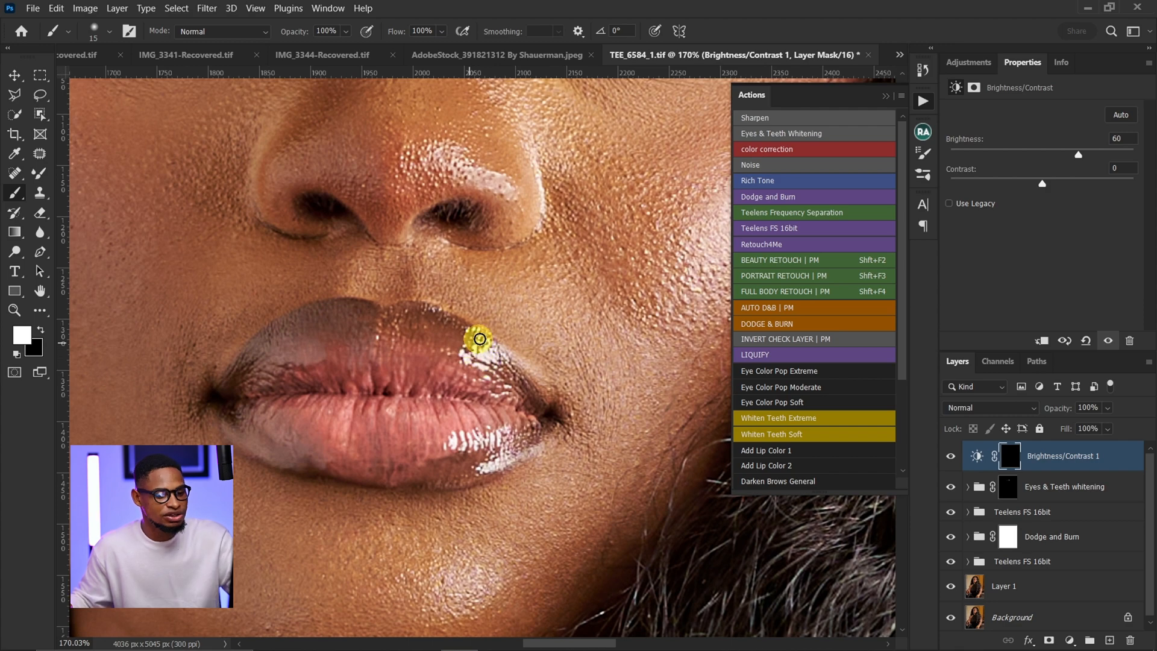
Enlarge the brush to 45 px and paint white on the mask over the glossy highlights of the lips.
{"action": "key", "text": "]"}
{"action": "mouse_move", "coordinate": [474, 348]}
{"action": "left_mouse_down"}
{"action": "mouse_move", "coordinate": [528, 407]}
{"action": "mouse_move", "coordinate": [478, 446]}
{"action": "mouse_move", "coordinate": [494, 441]}
{"action": "mouse_move", "coordinate": [463, 348]}
{"action": "mouse_move", "coordinate": [506, 374]}
{"action": "mouse_move", "coordinate": [488, 401]}
{"action": "left_mouse_up"}
{"action": "scroll", "coordinate": [400, 400], "scroll_direction": "down", "scroll_amount": 5}
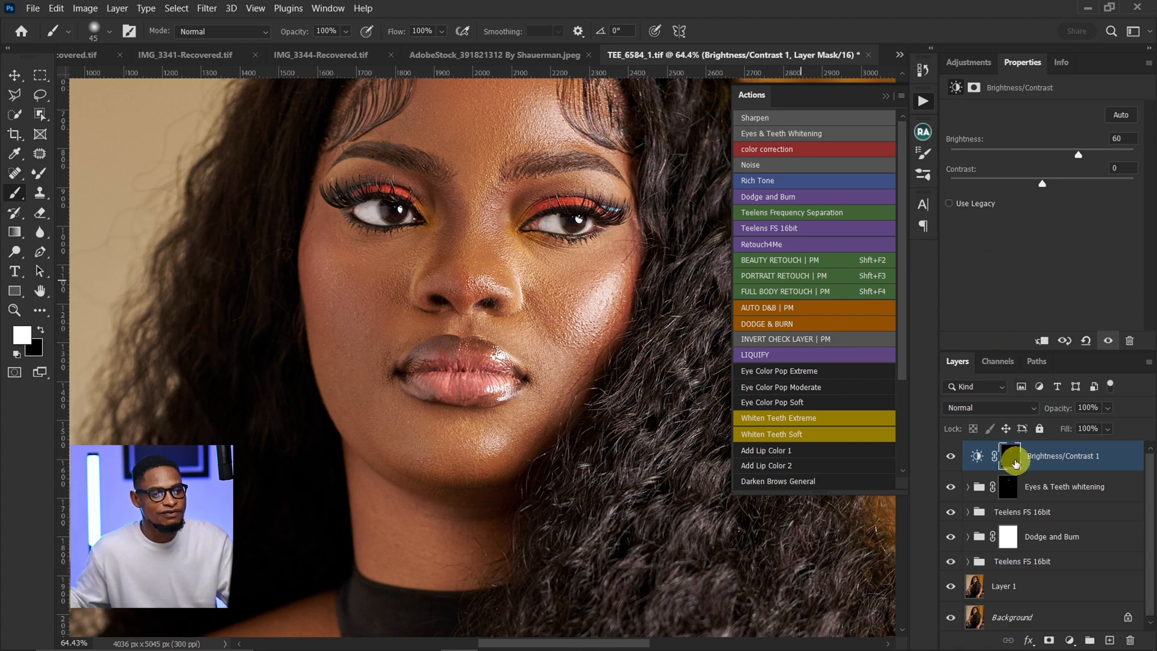
Feather the Brightness/Contrast 1 layer mask by 3.7 px.
{"action": "left_click", "coordinate": [1014, 460]}
{"action": "left_click_drag", "start_coordinate": [956, 210], "coordinate": [987, 212]}
{"action": "left_click_drag", "start_coordinate": [546, 253], "coordinate": [527, 306]}
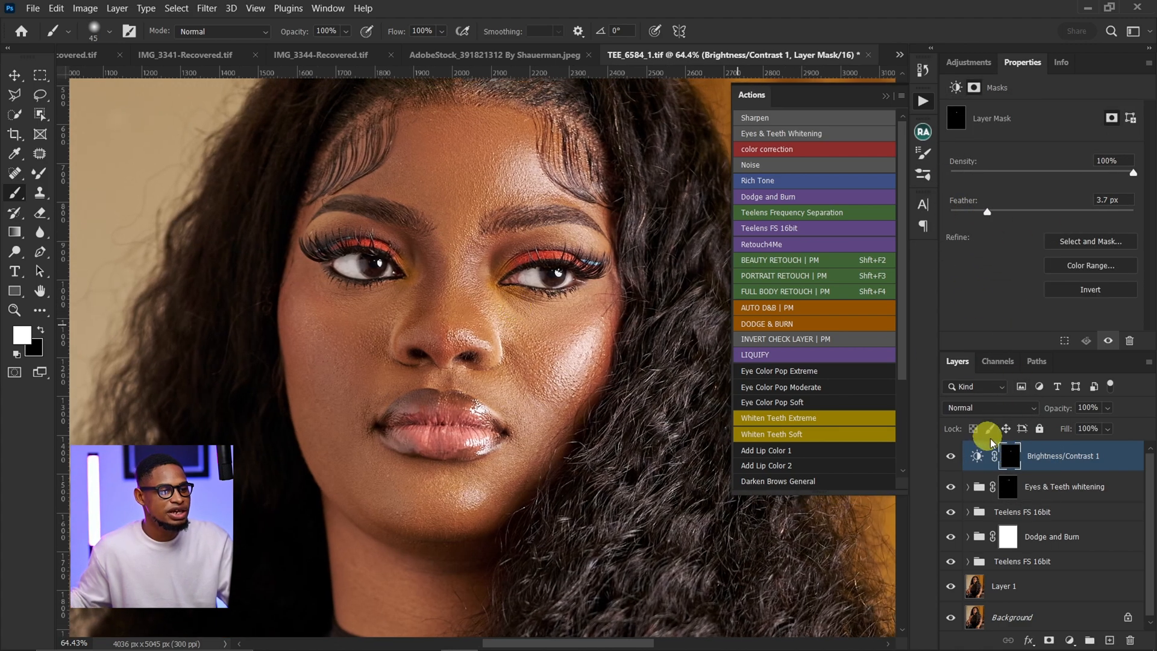
Compare the face with Brightness/Contrast 1 hidden and shown, then lower that layer's opacity to 71%.
{"action": "left_click", "coordinate": [952, 461]}
{"action": "left_click", "coordinate": [953, 463]}
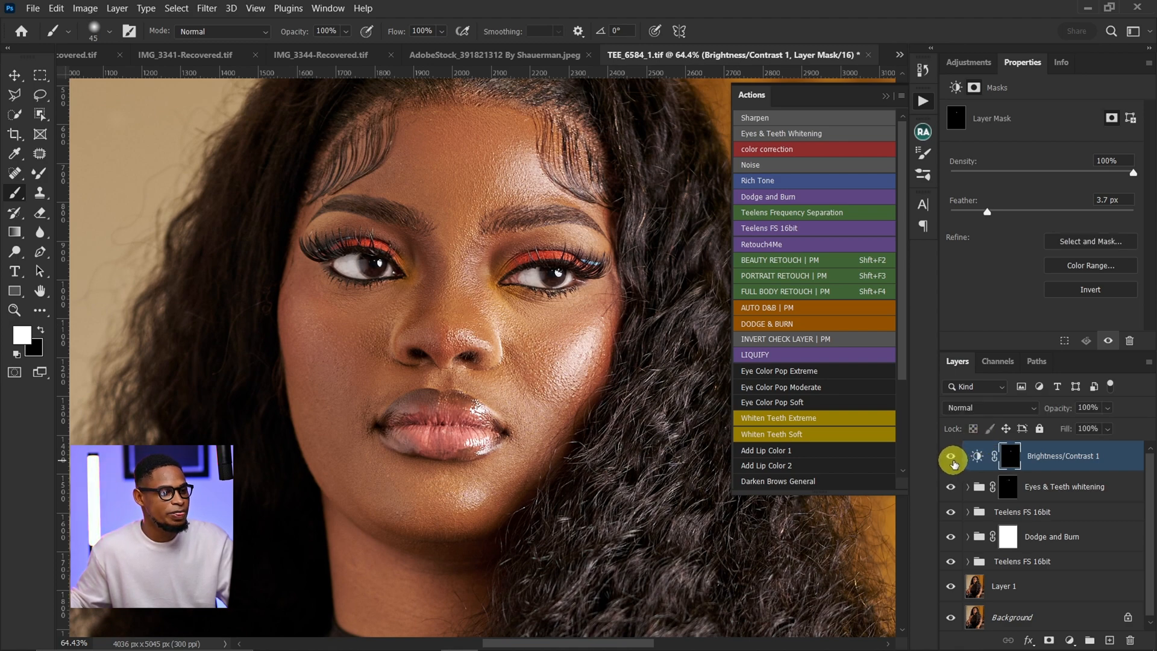
{"action": "left_click", "coordinate": [953, 461]}
{"action": "left_click", "coordinate": [954, 463]}
{"action": "key", "text": "z"}
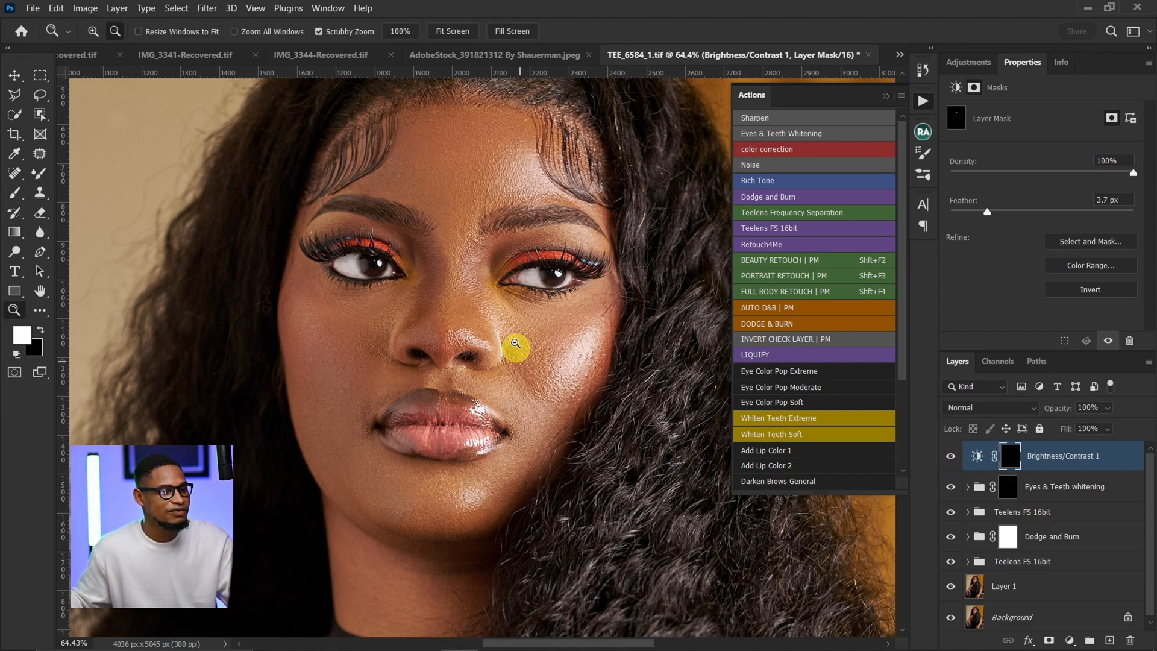
{"action": "left_click_drag", "start_coordinate": [517, 344], "coordinate": [474, 359]}
{"action": "key", "text": "b"}
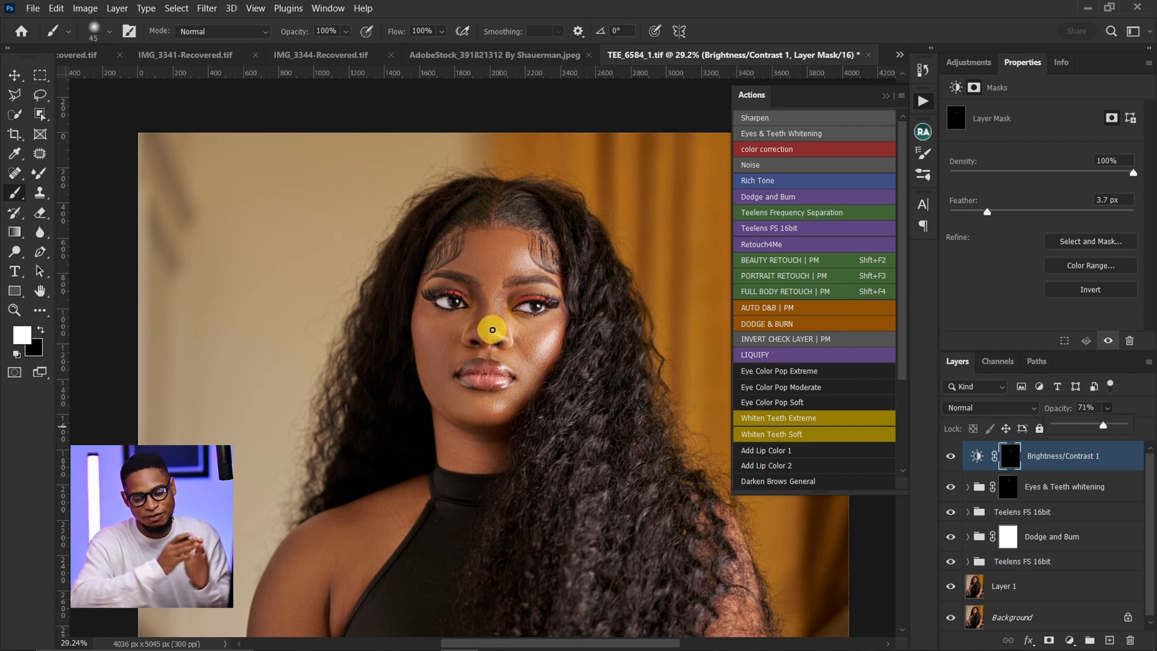
{"action": "scroll", "coordinate": [556, 298], "scroll_direction": "down", "scroll_amount": 3}
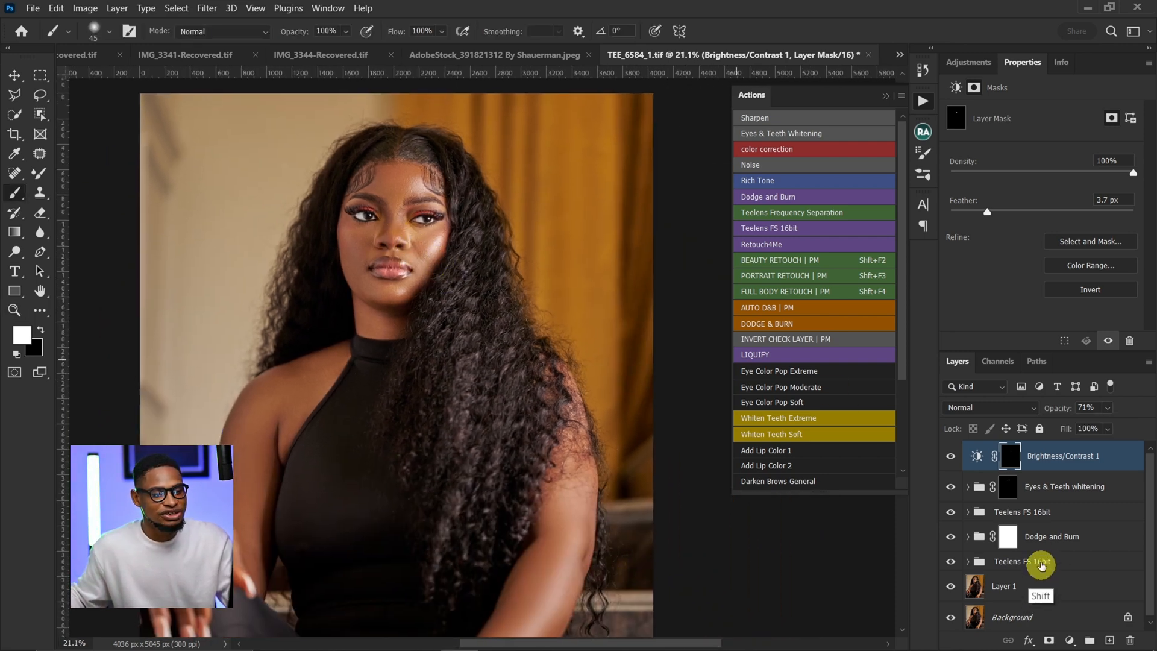
Group all retouching layers from Brightness/Contrast 1 down to Layer 1 above the Background.
{"action": "left_click", "coordinate": [1041, 566], "text": "shift"}
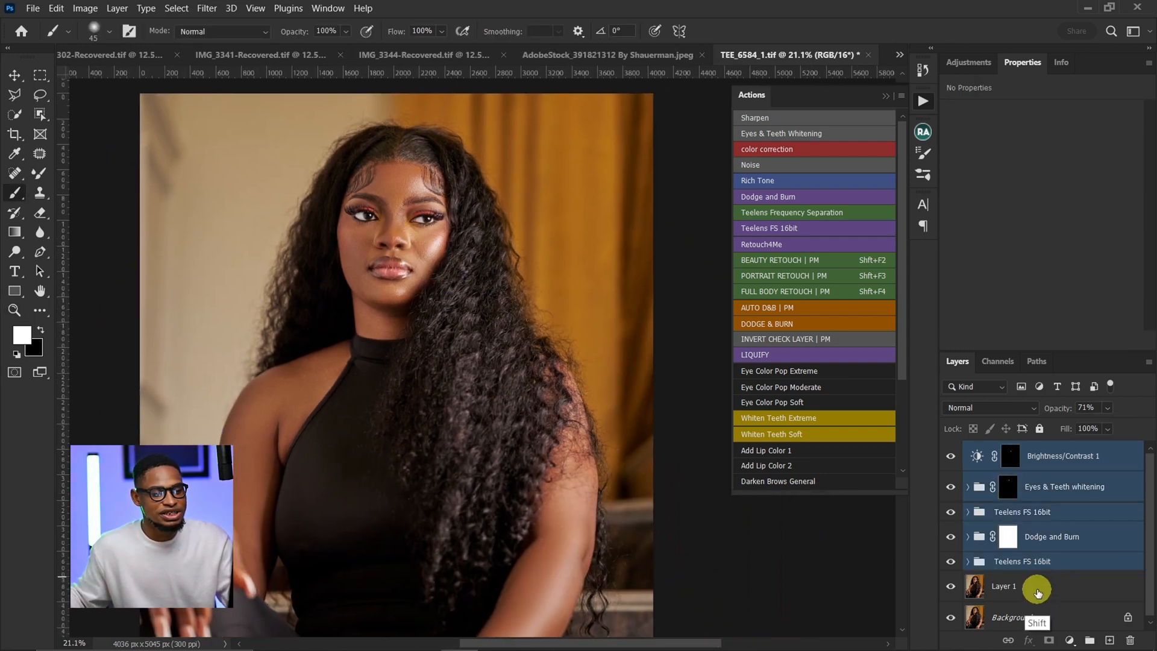
{"action": "left_click", "coordinate": [1035, 592], "text": "shift"}
{"action": "key", "text": "ctrl+f"}
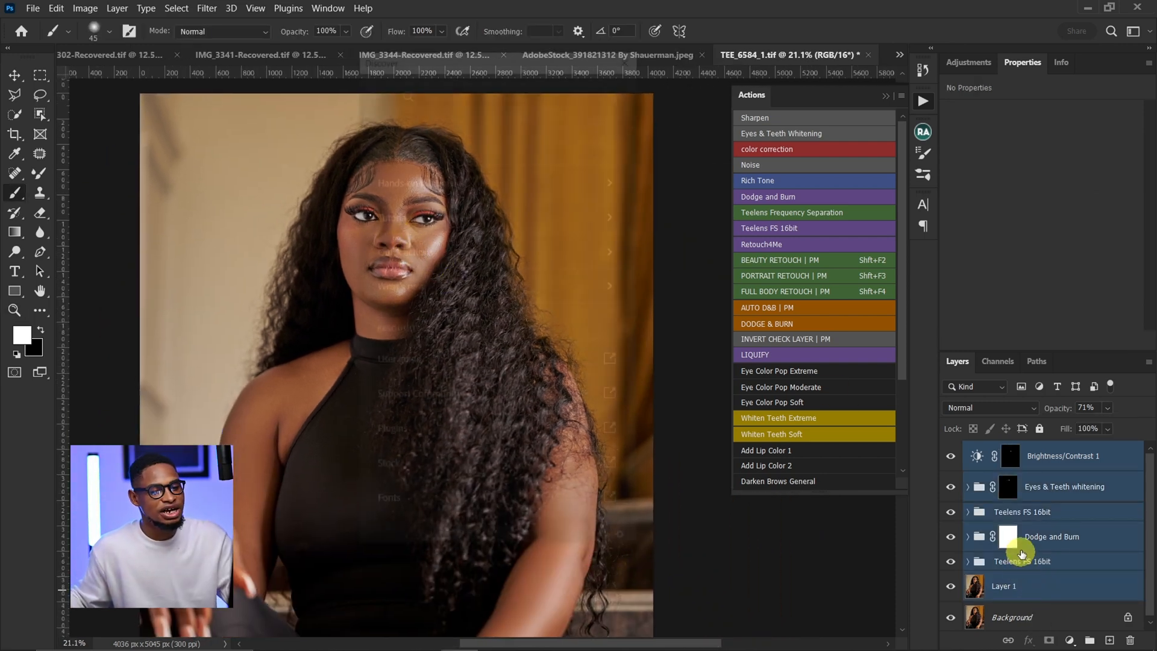
{"action": "left_click", "coordinate": [631, 53]}
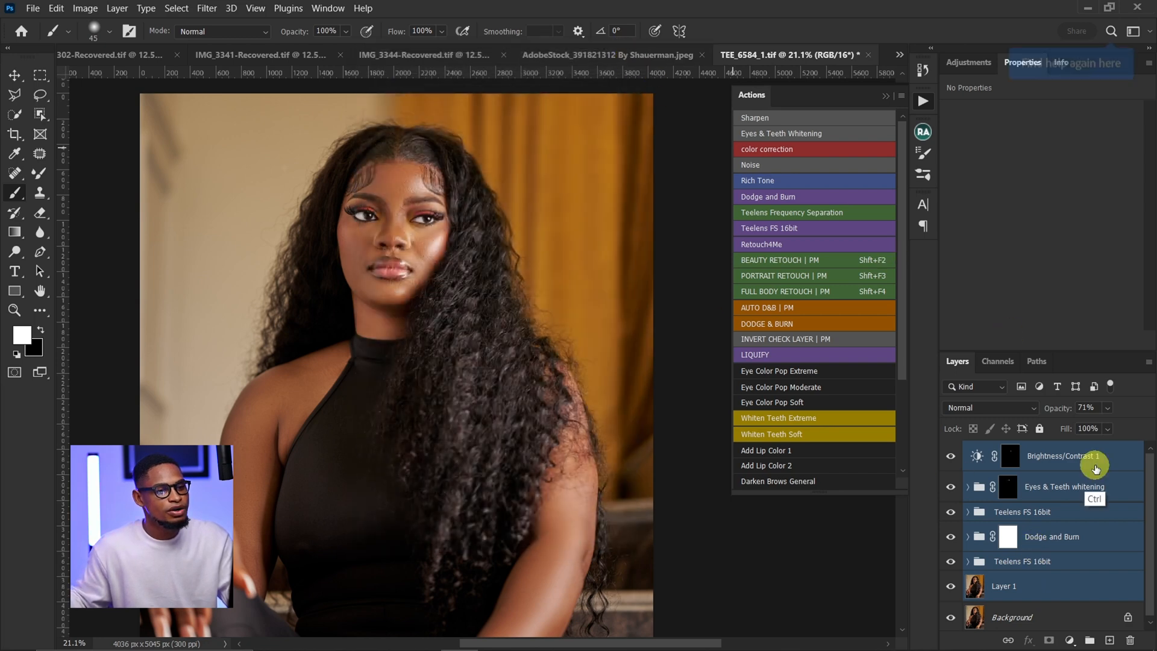
{"action": "key", "text": "ctrl+g"}
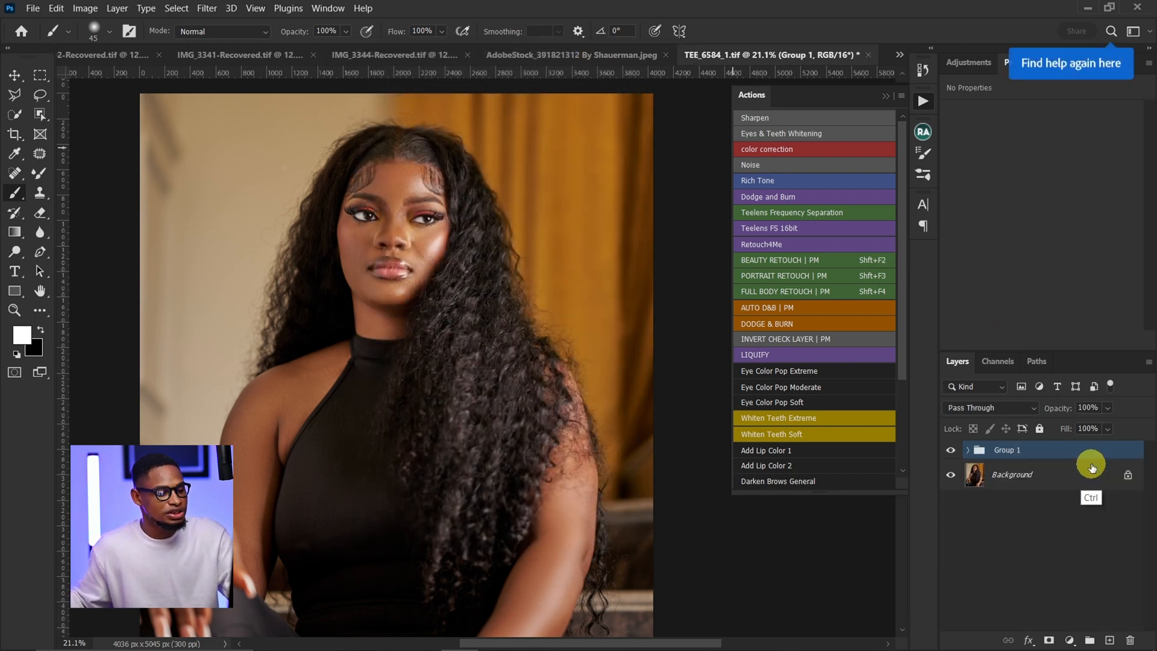
Compare the portrait with Group 1 hidden and shown, both close up on the face and at full view.
{"action": "left_click", "coordinate": [955, 456]}
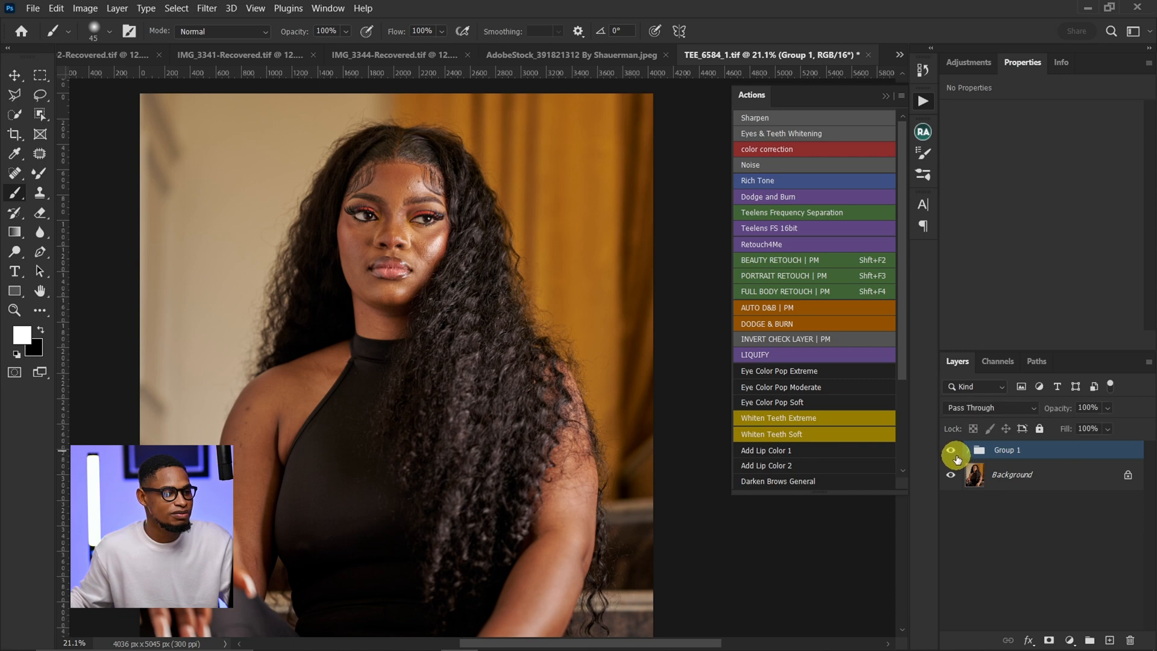
{"action": "mouse_move", "coordinate": [432, 227]}
{"action": "left_mouse_down"}
{"action": "mouse_move", "coordinate": [503, 248]}
{"action": "mouse_move", "coordinate": [532, 232]}
{"action": "left_mouse_up"}
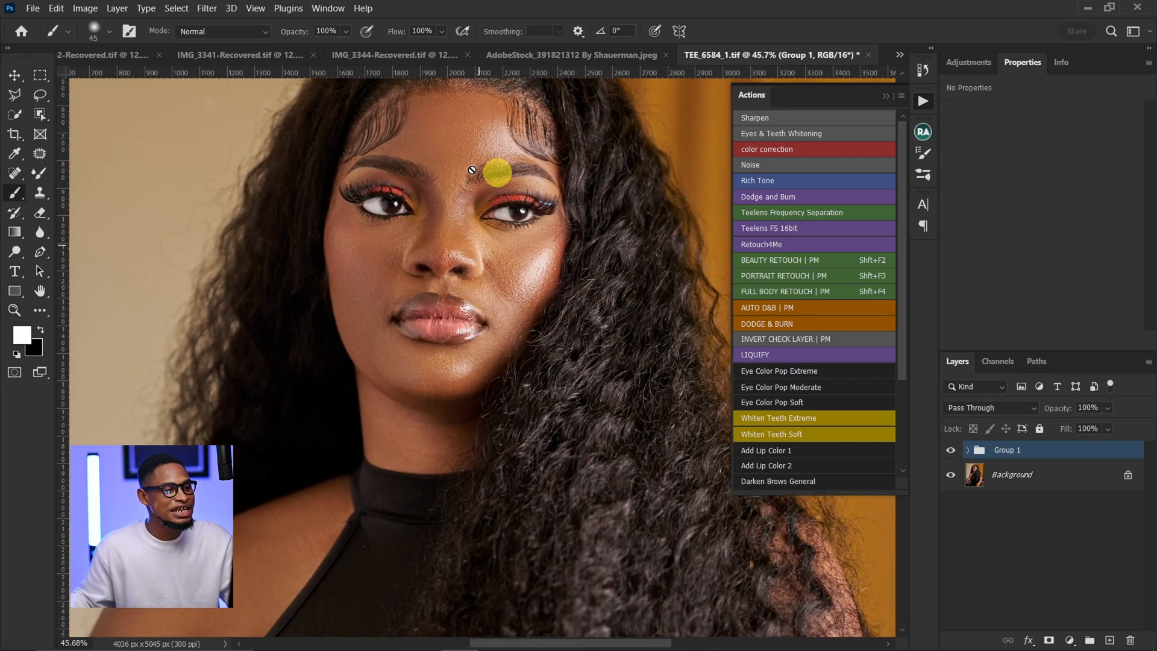
{"action": "left_click", "coordinate": [953, 454]}
{"action": "left_click", "coordinate": [952, 454]}
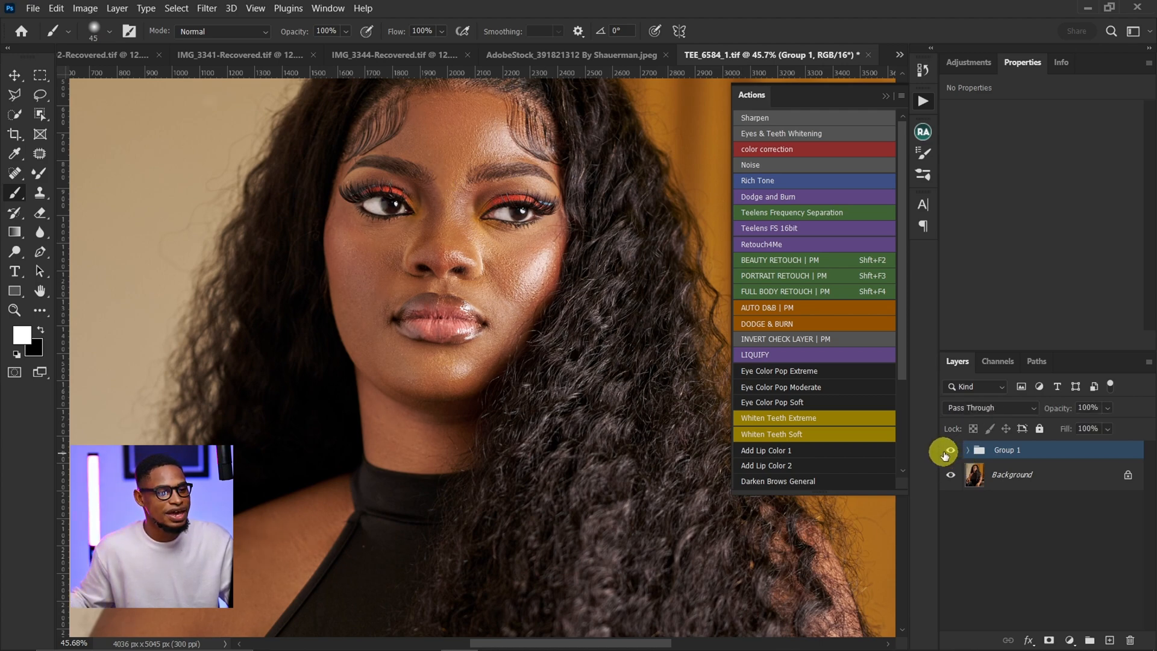
{"action": "key", "text": "z"}
{"action": "left_click_drag", "start_coordinate": [544, 277], "coordinate": [468, 315]}
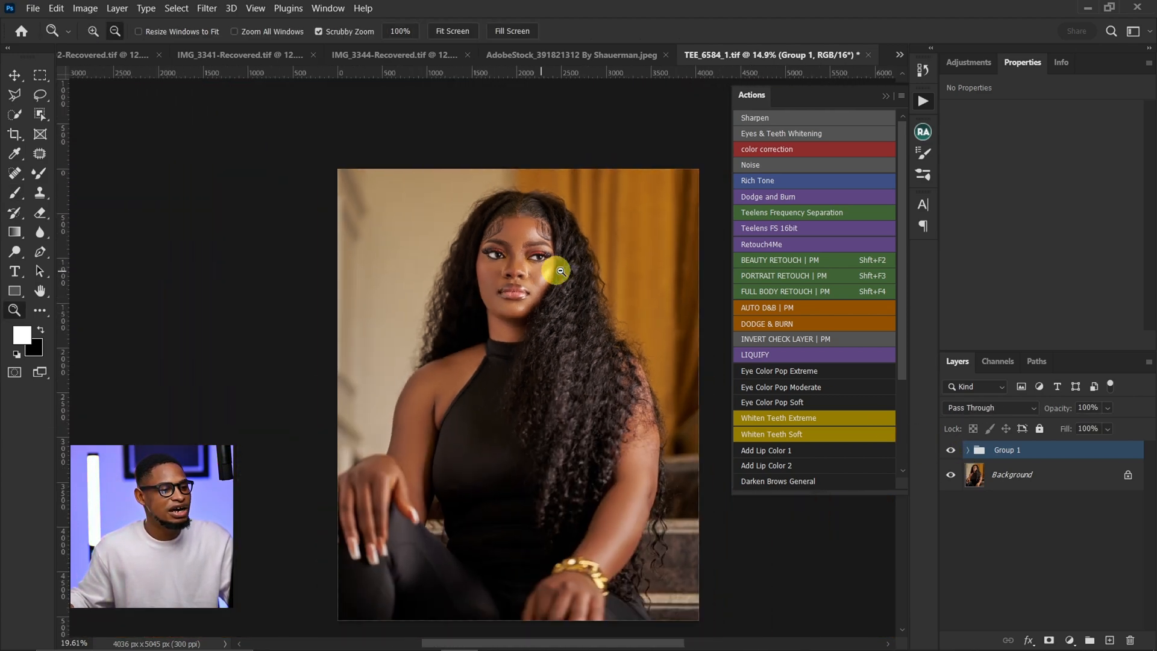
{"action": "left_click", "coordinate": [519, 271]}
{"action": "key", "text": "b"}
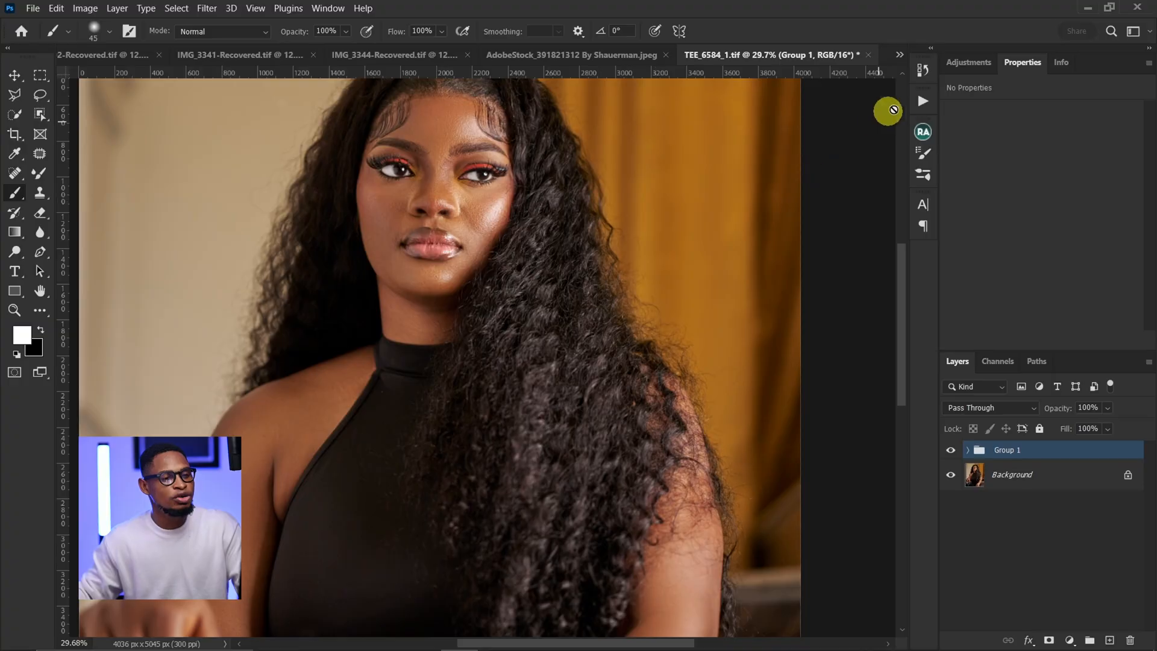
Run the color correction action to add a skin-tone Gradient Map layer with a black mask above Group 1.
{"action": "left_click", "coordinate": [923, 101]}
{"action": "left_click", "coordinate": [787, 152]}
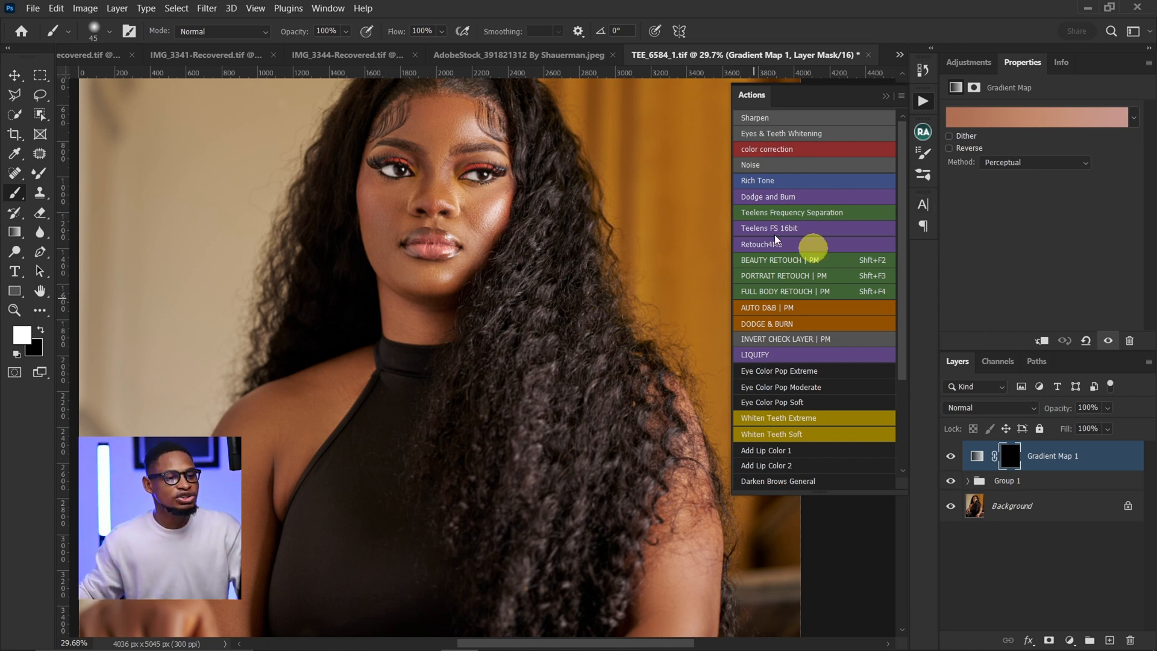
{"action": "left_click", "coordinate": [977, 461], "text": "ctrl"}
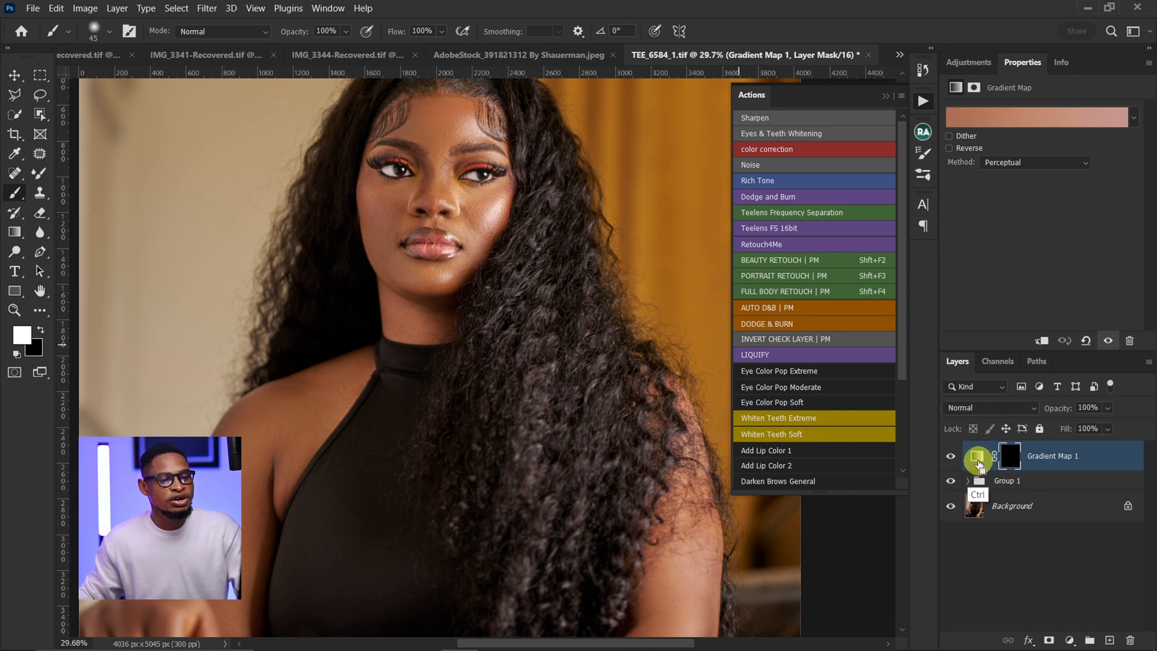
{"action": "left_click", "coordinate": [1015, 462], "text": "ctrl"}
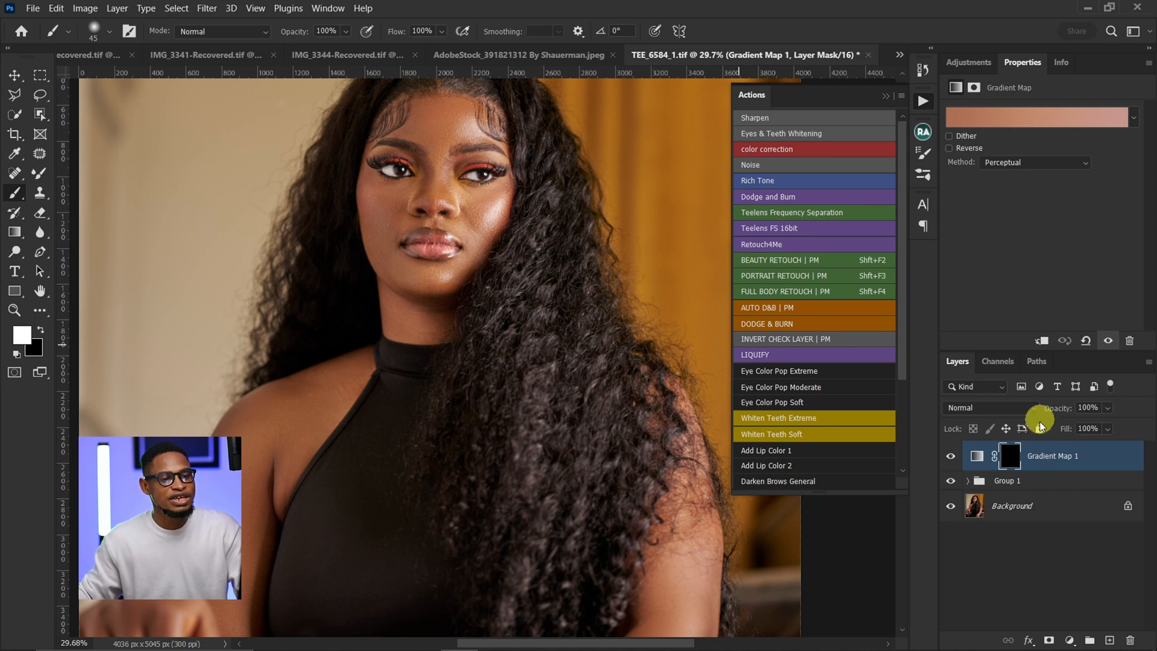
{"action": "left_click", "coordinate": [993, 121]}
{"action": "left_click", "coordinate": [648, 356]}
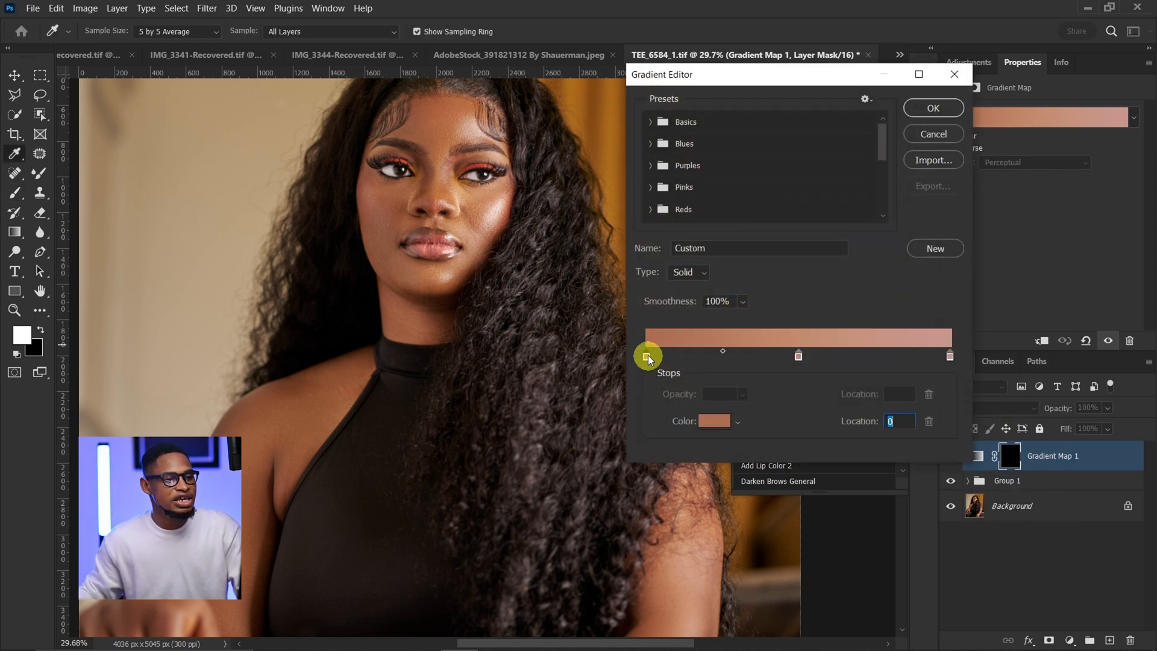
{"action": "left_click", "coordinate": [405, 274]}
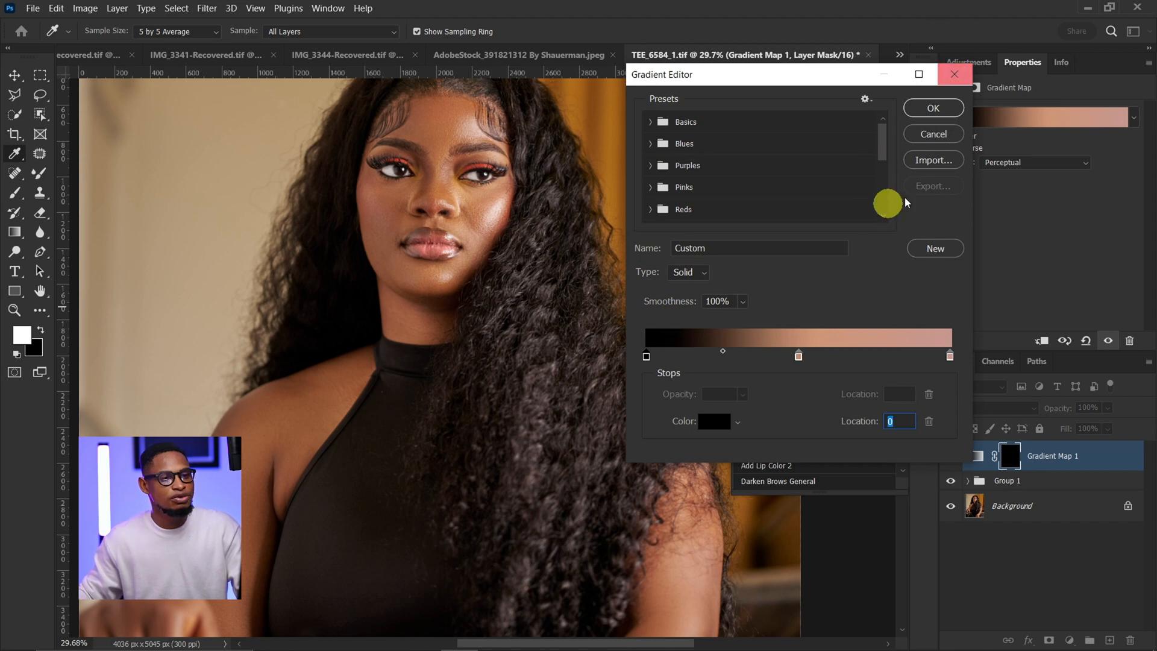
{"action": "left_click", "coordinate": [955, 73]}
Edit the Gradient Map 1 gradient and sample the shaded skin below the jaw for the dark stop at location 0.
{"action": "left_click", "coordinate": [978, 460]}
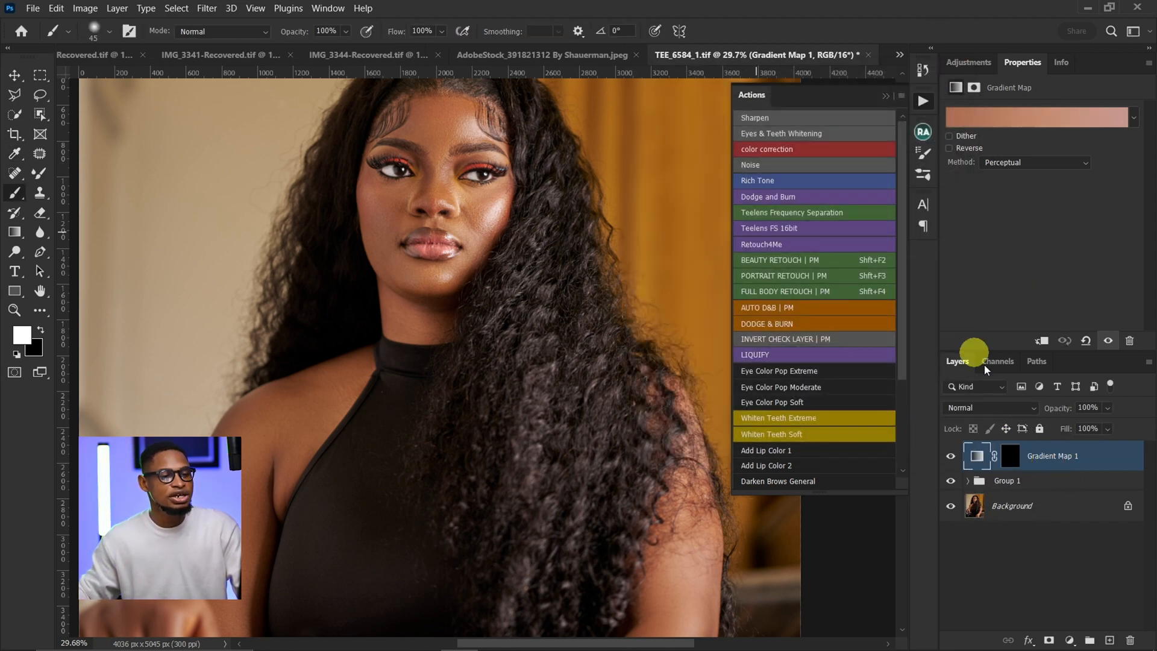
{"action": "left_click", "coordinate": [986, 456]}
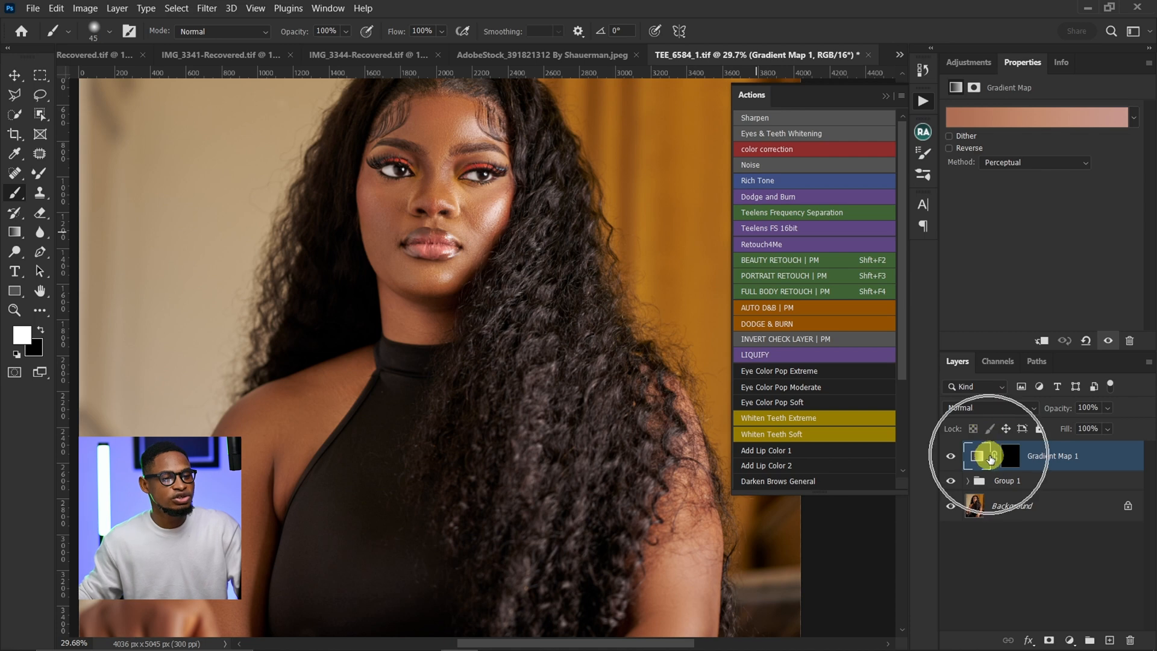
{"action": "left_click", "coordinate": [998, 118]}
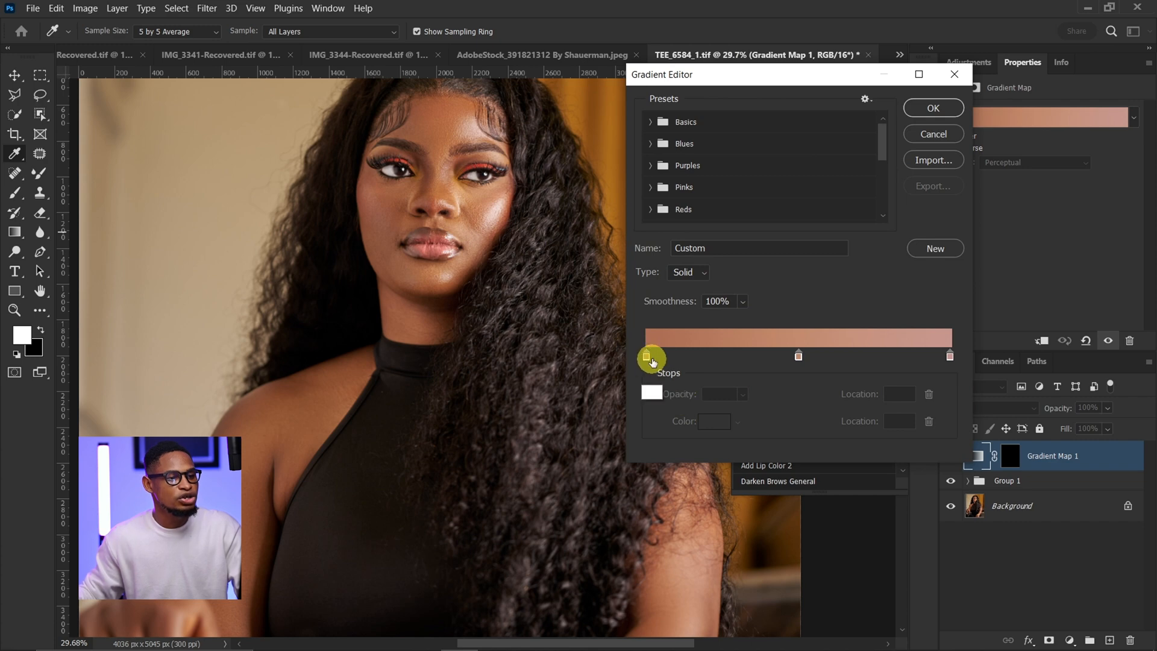
{"action": "left_click", "coordinate": [943, 361]}
{"action": "left_click", "coordinate": [372, 148]}
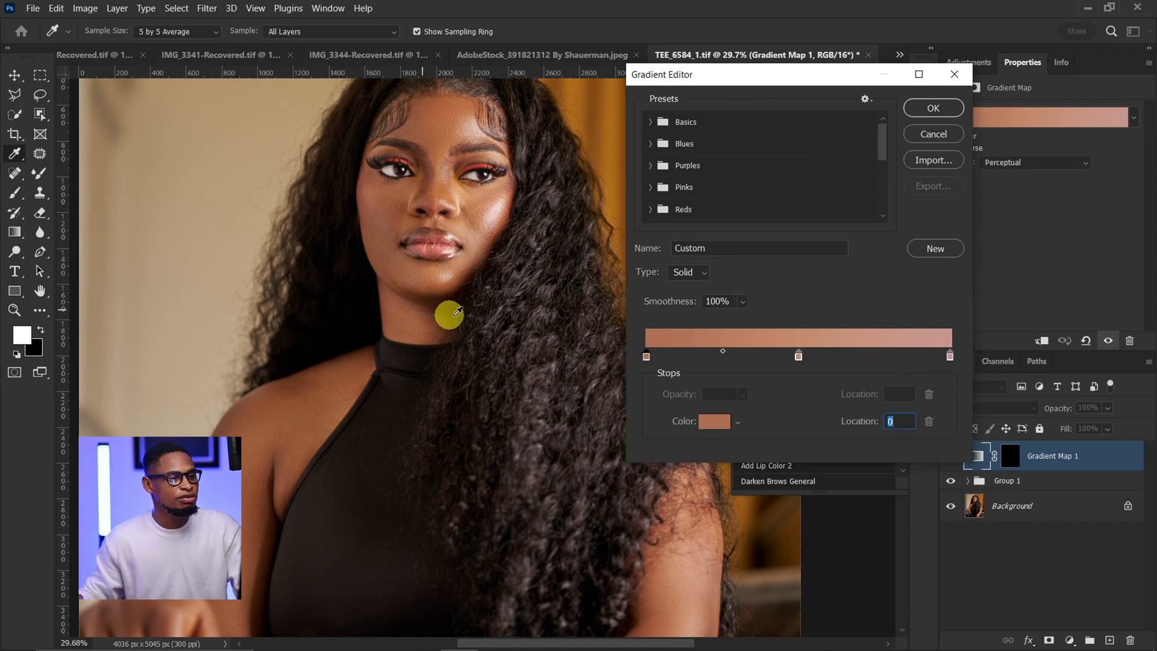
{"action": "left_click", "coordinate": [392, 293]}
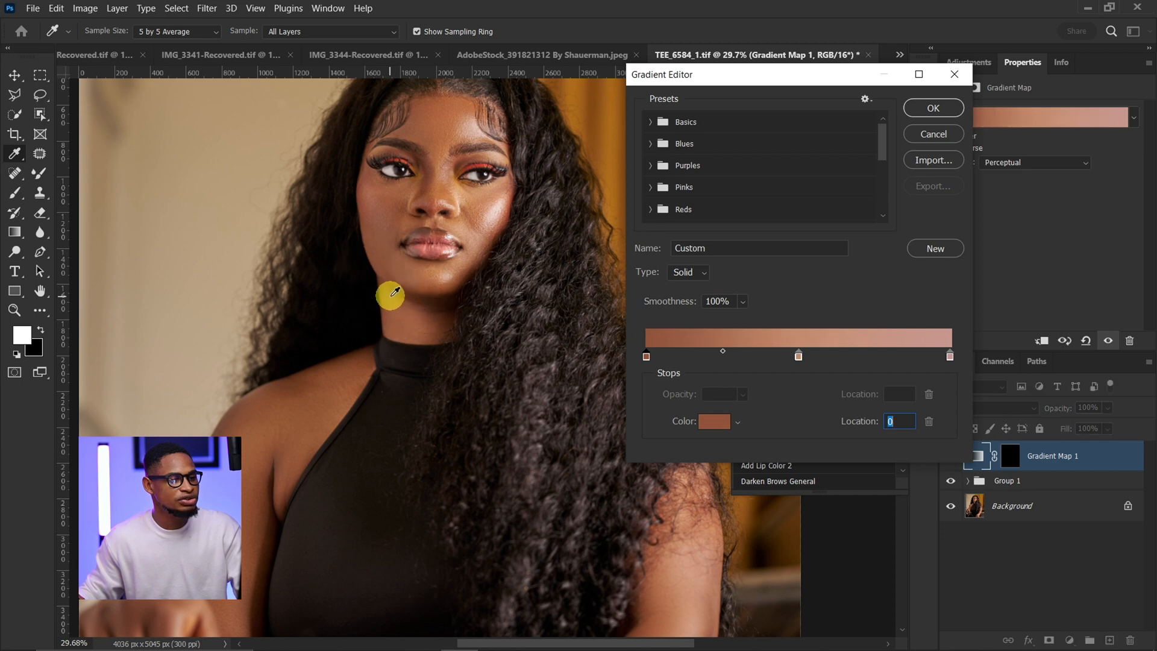
Sample the forehead skin for the stop at location 50 and the bright cheek for the stop at 100, and apply the gradient.
{"action": "left_click", "coordinate": [800, 358]}
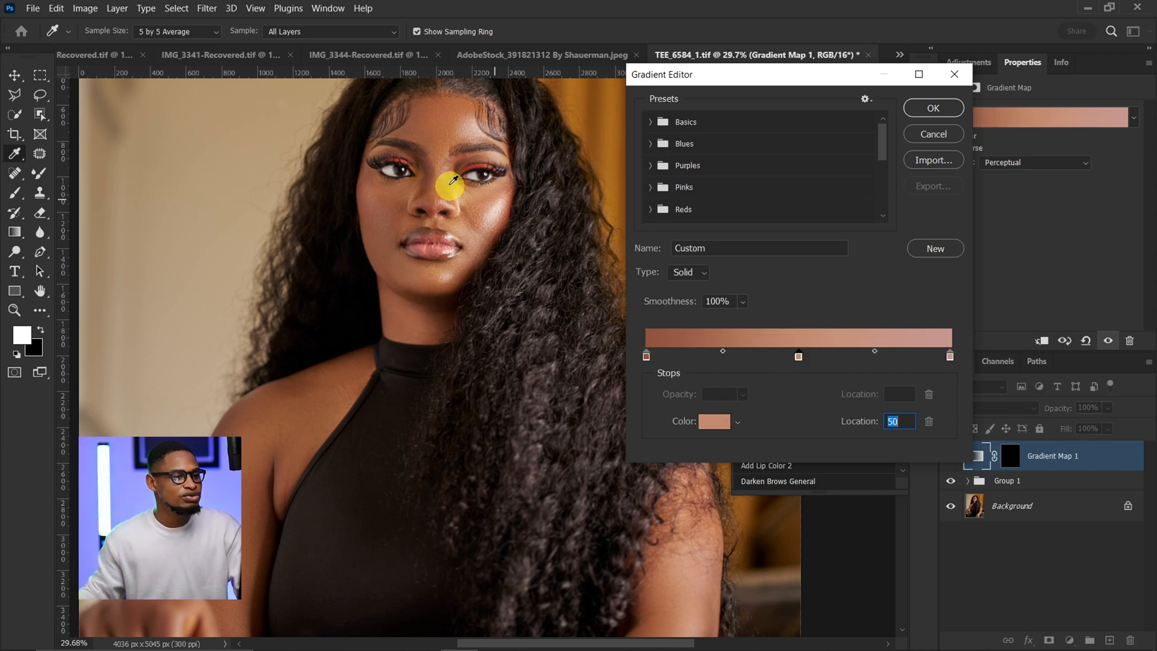
{"action": "left_click", "coordinate": [449, 138]}
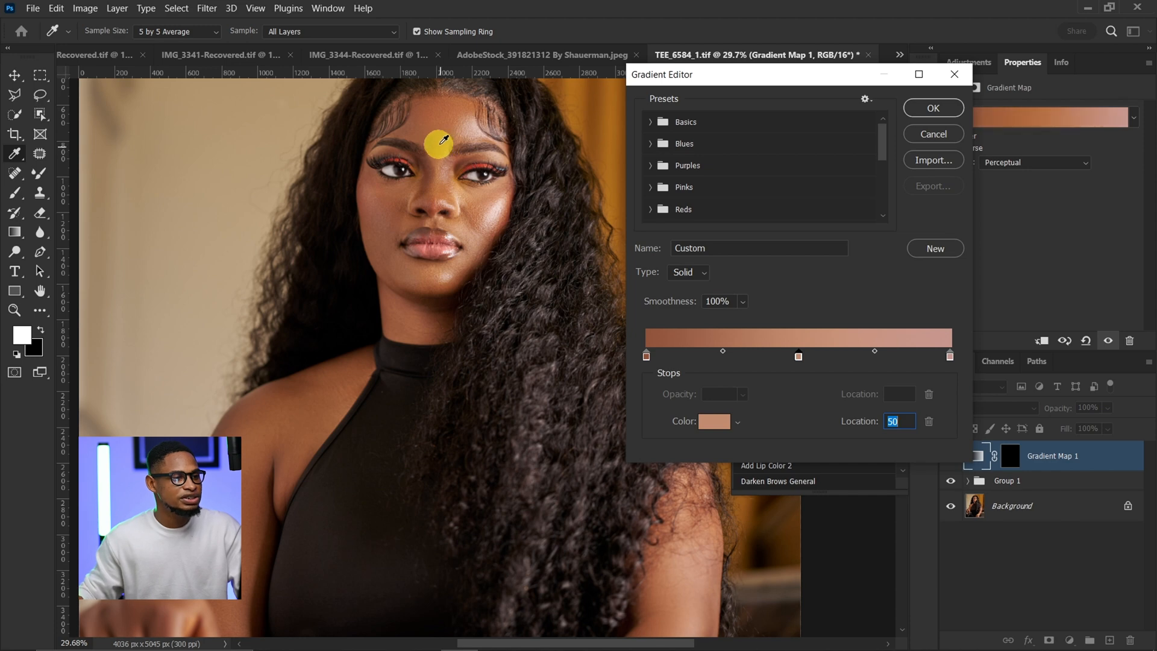
{"action": "left_click", "coordinate": [951, 357]}
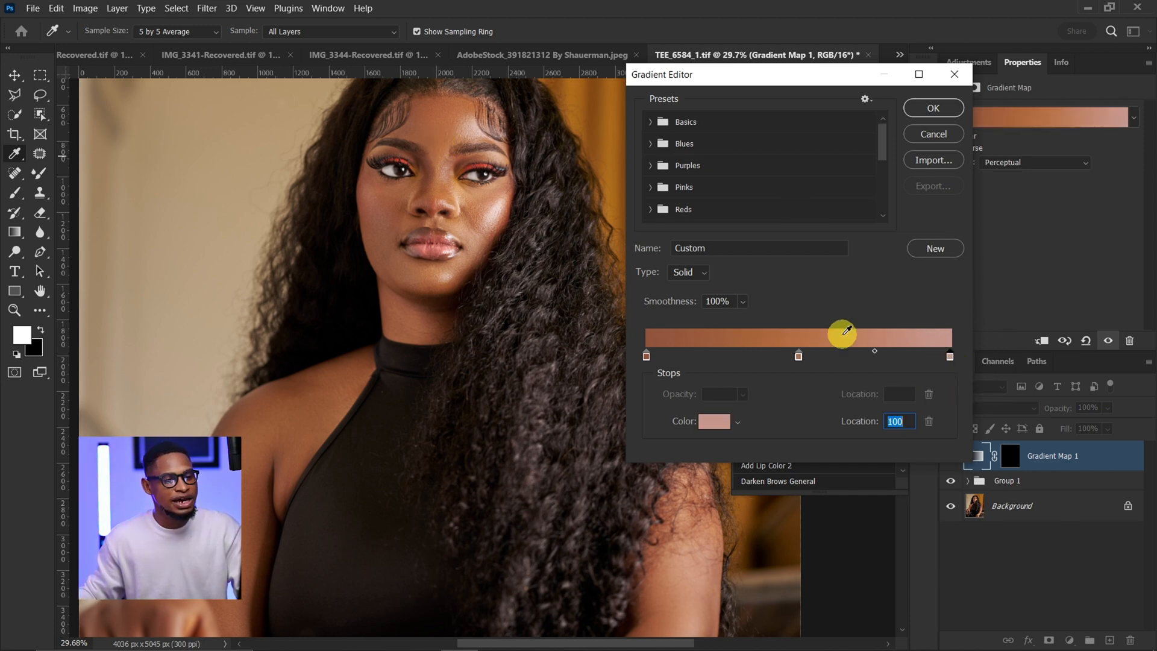
{"action": "left_click", "coordinate": [499, 206]}
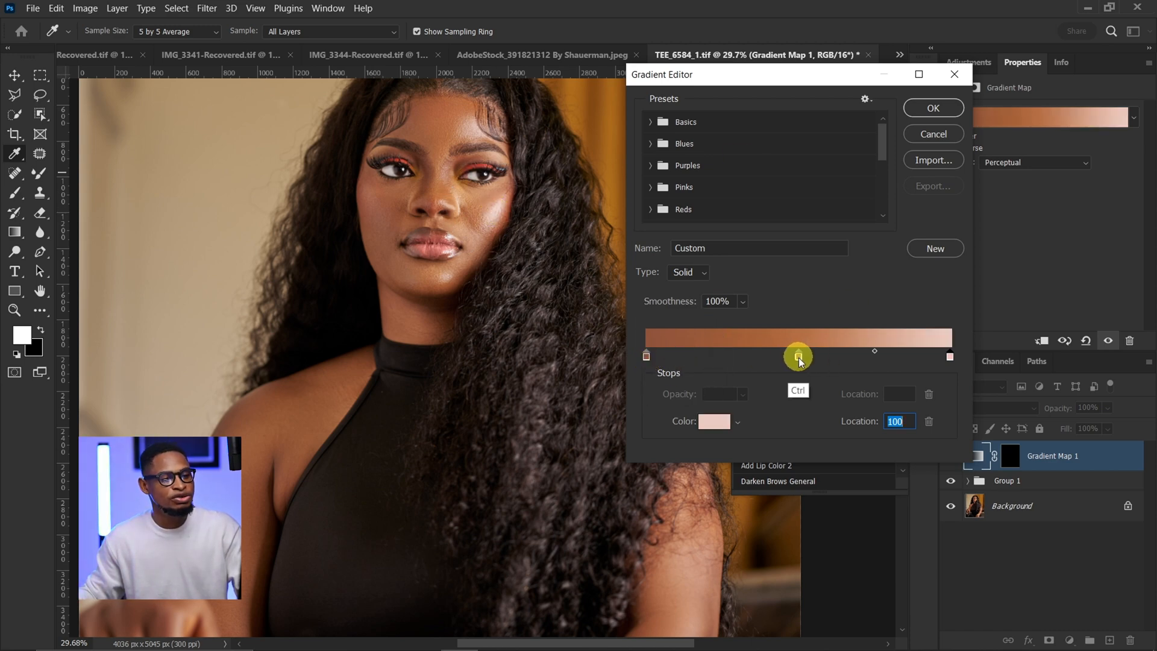
{"action": "left_click", "coordinate": [938, 111]}
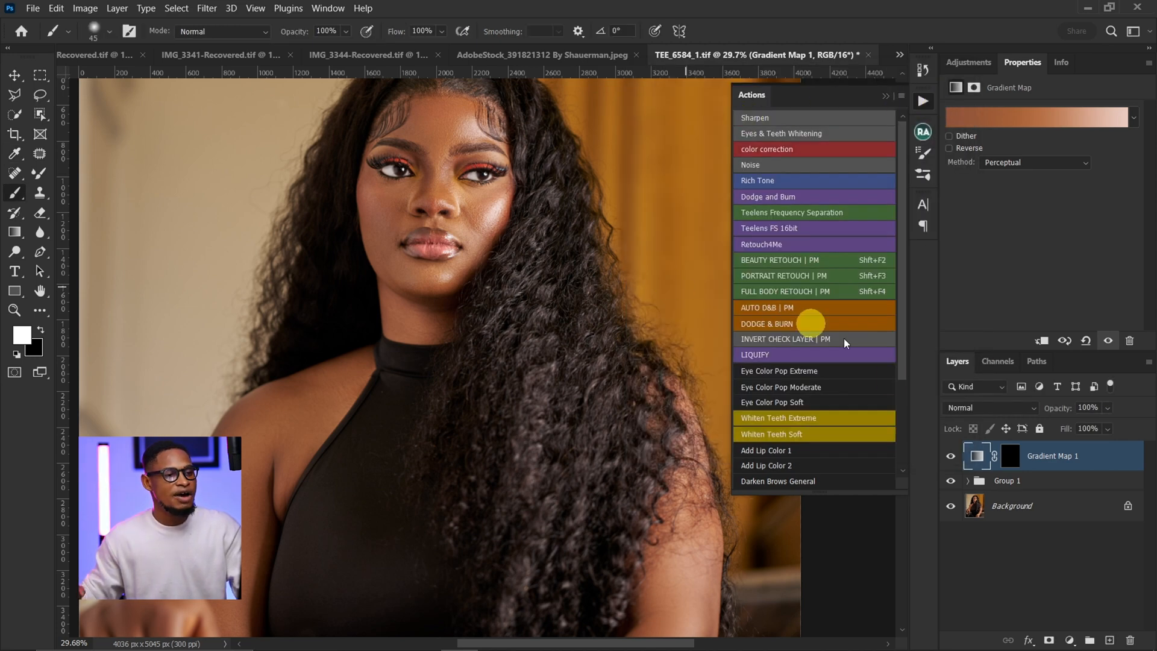
Paint white on the Gradient Map 1 mask over the forehead and between the eyes with a soft brush of about 175 px.
{"action": "left_click", "coordinate": [1012, 458]}
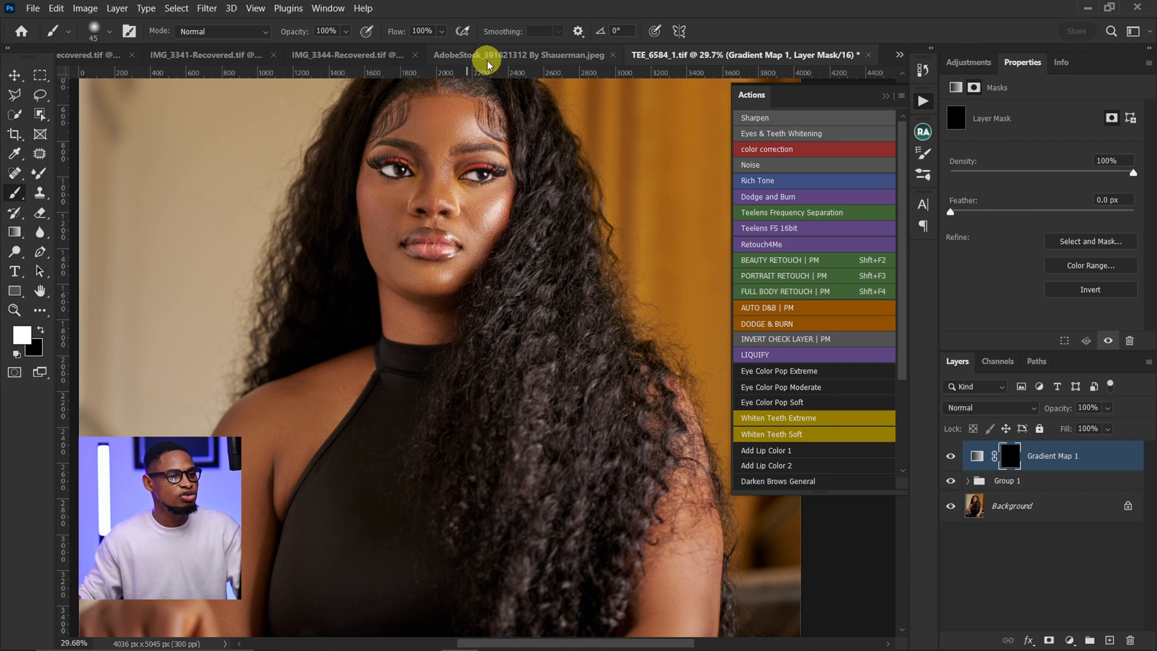
{"action": "key", "text": "bracketright"}
{"action": "key", "text": "bracketright"}
{"action": "key", "text": "bracketright"}
{"action": "key", "text": "bracketright"}
{"action": "key", "text": "bracketright"}
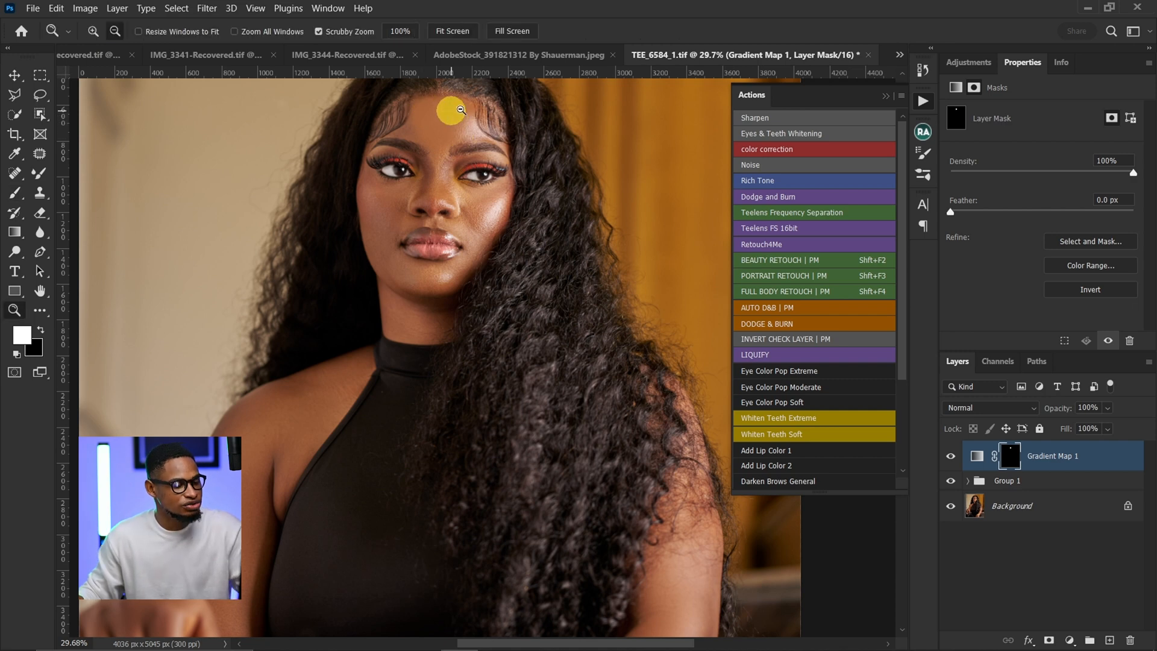
{"action": "mouse_move", "coordinate": [451, 110]}
{"action": "left_mouse_down"}
{"action": "mouse_move", "coordinate": [493, 113]}
{"action": "mouse_move", "coordinate": [480, 208]}
{"action": "left_mouse_up"}
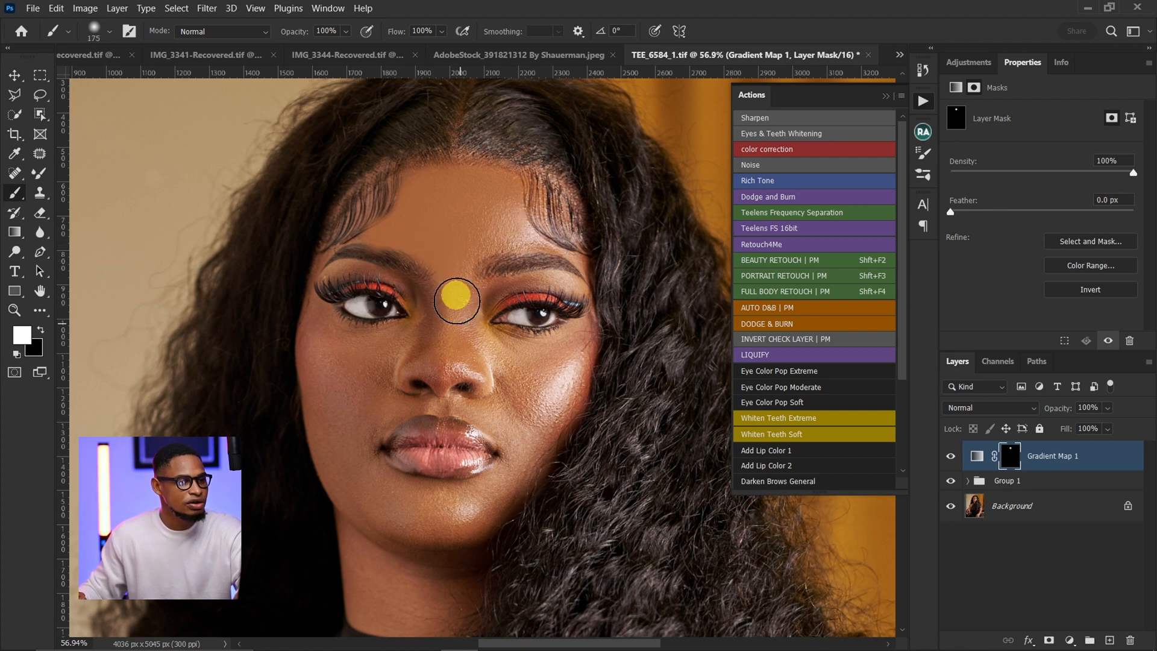
{"action": "key", "text": "bracketright"}
{"action": "key", "text": "bracketright"}
{"action": "key", "text": "bracketright"}
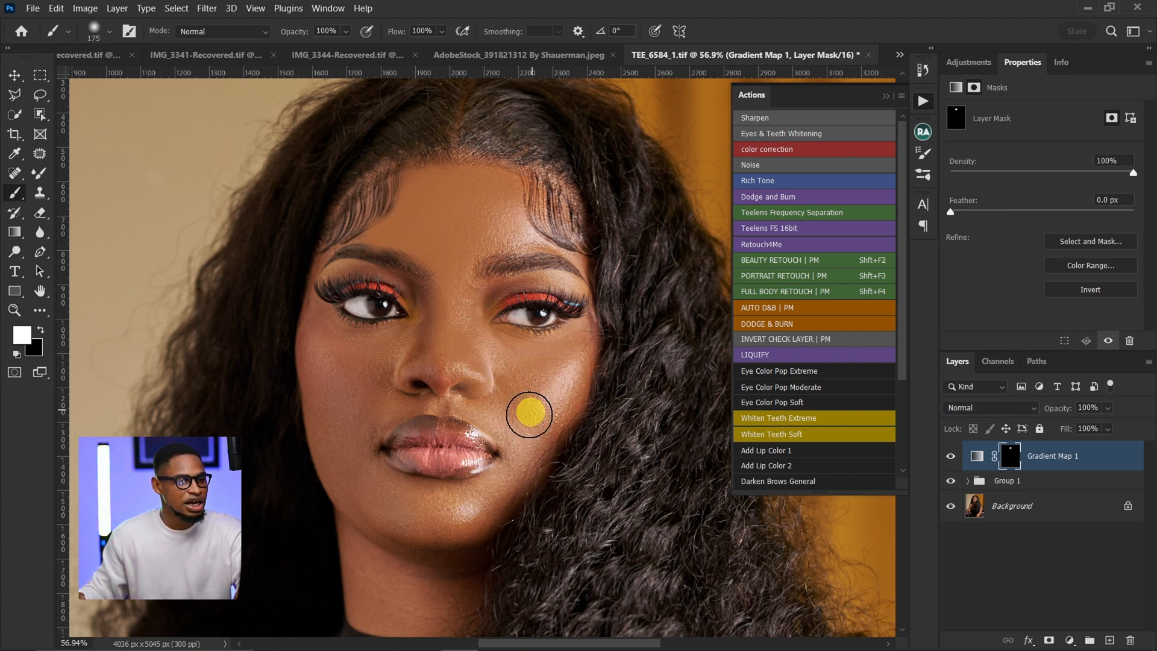
Paint the cheeks, nose, jaw and chin into the Gradient Map 1 mask, varying the brush size between about 90 and 150 px.
{"action": "key", "text": "bracketleft"}
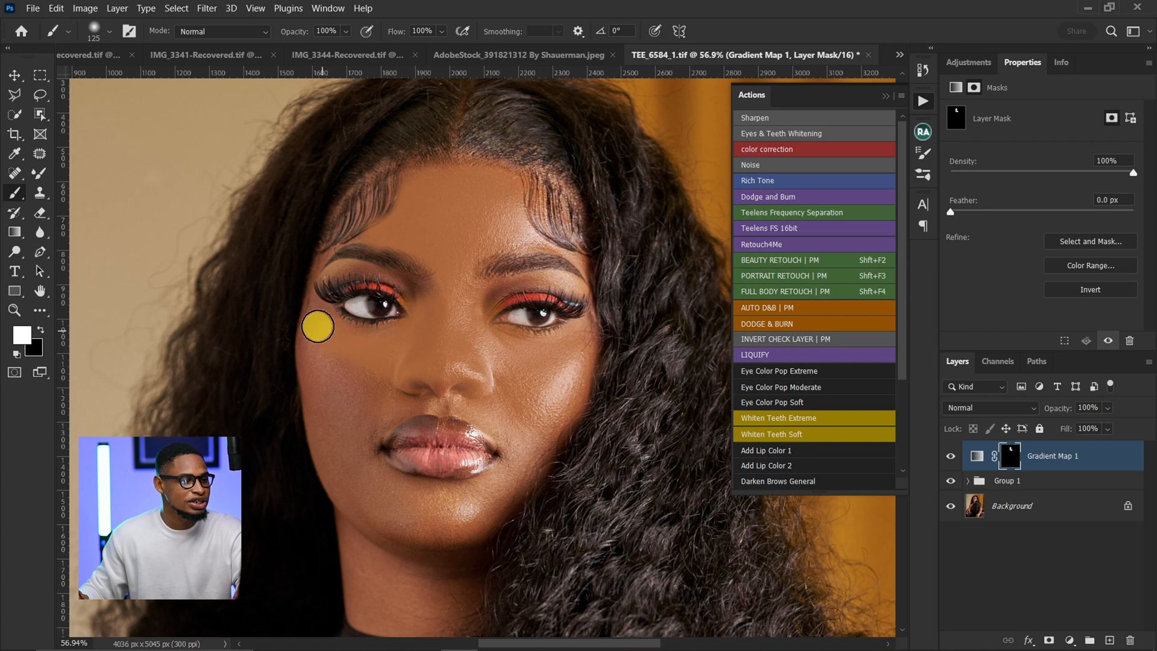
{"action": "key", "text": "bracketright"}
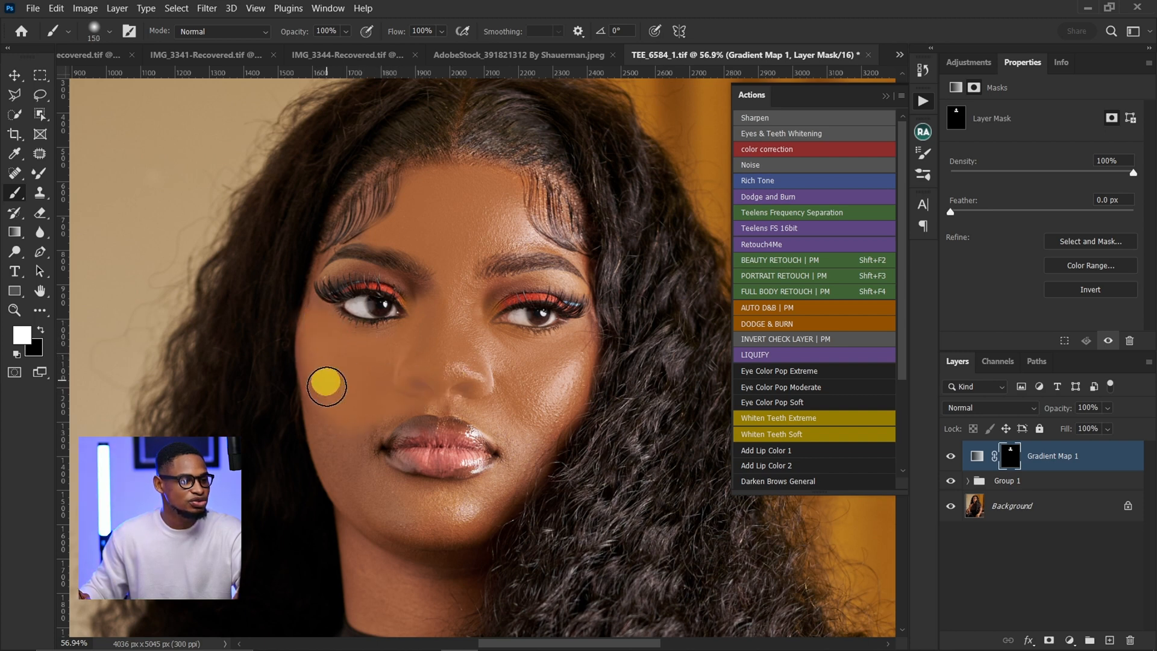
{"action": "key", "text": "bracketleft"}
{"action": "key", "text": "bracketleft"}
{"action": "key", "text": "bracketleft"}
{"action": "key", "text": "bracketleft"}
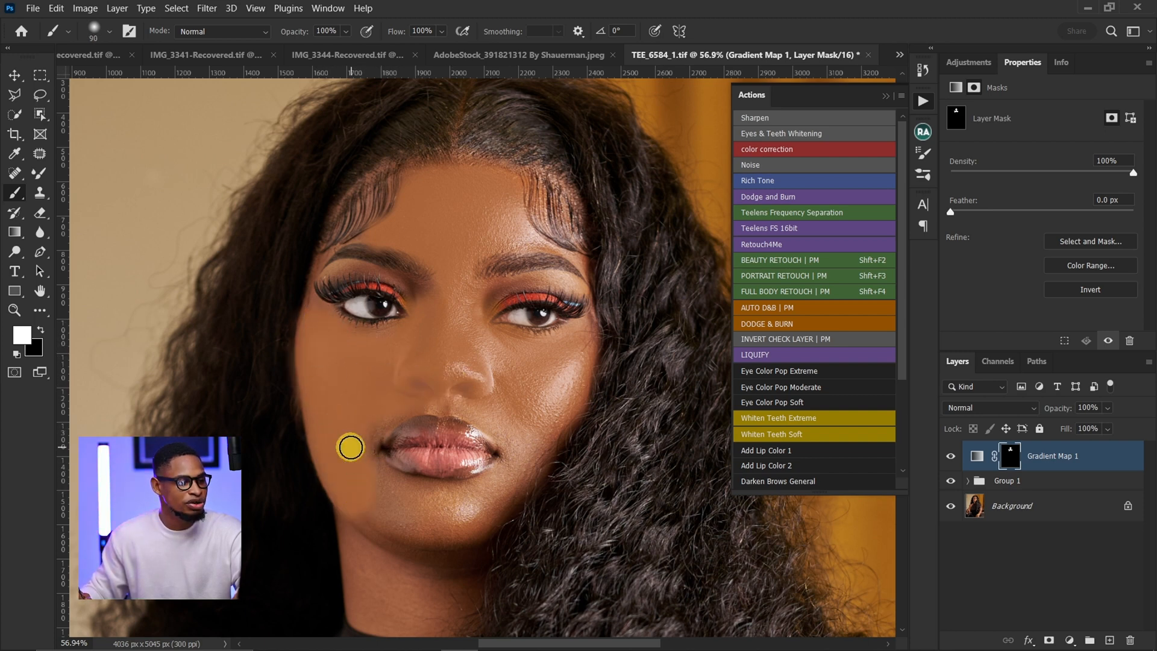
{"action": "key", "text": "bracketright"}
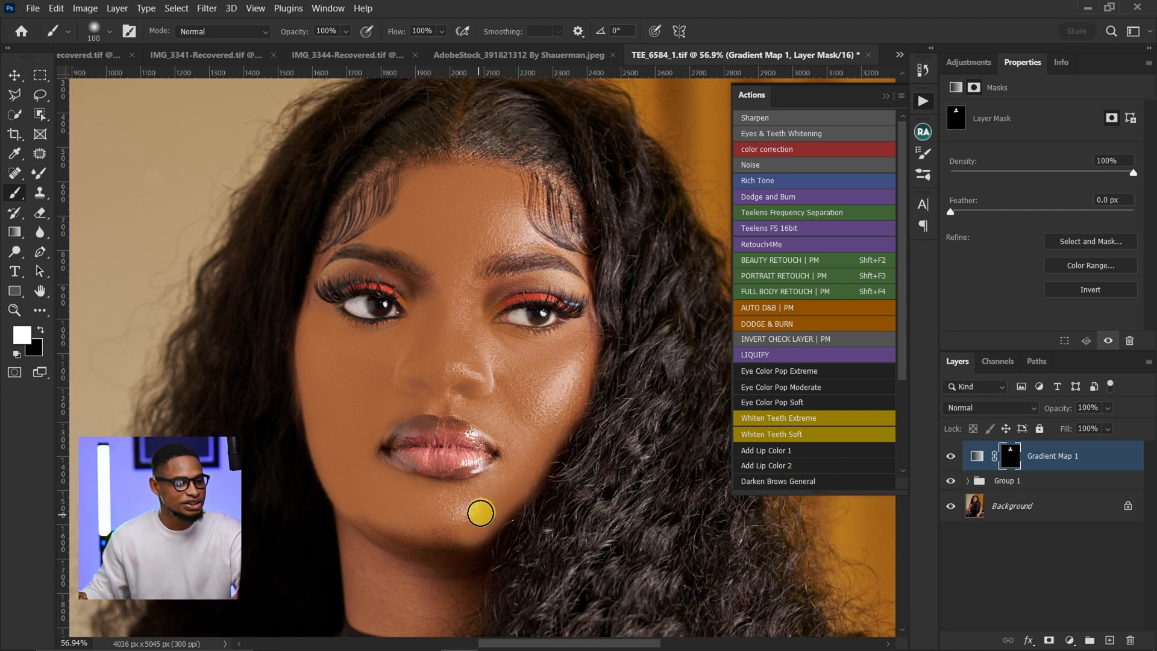
Extend the white mask painting over the neck, shoulder, arms and hands.
{"action": "scroll", "coordinate": [422, 410], "scroll_direction": "down", "scroll_amount": 3}
{"action": "key", "text": "bracketright"}
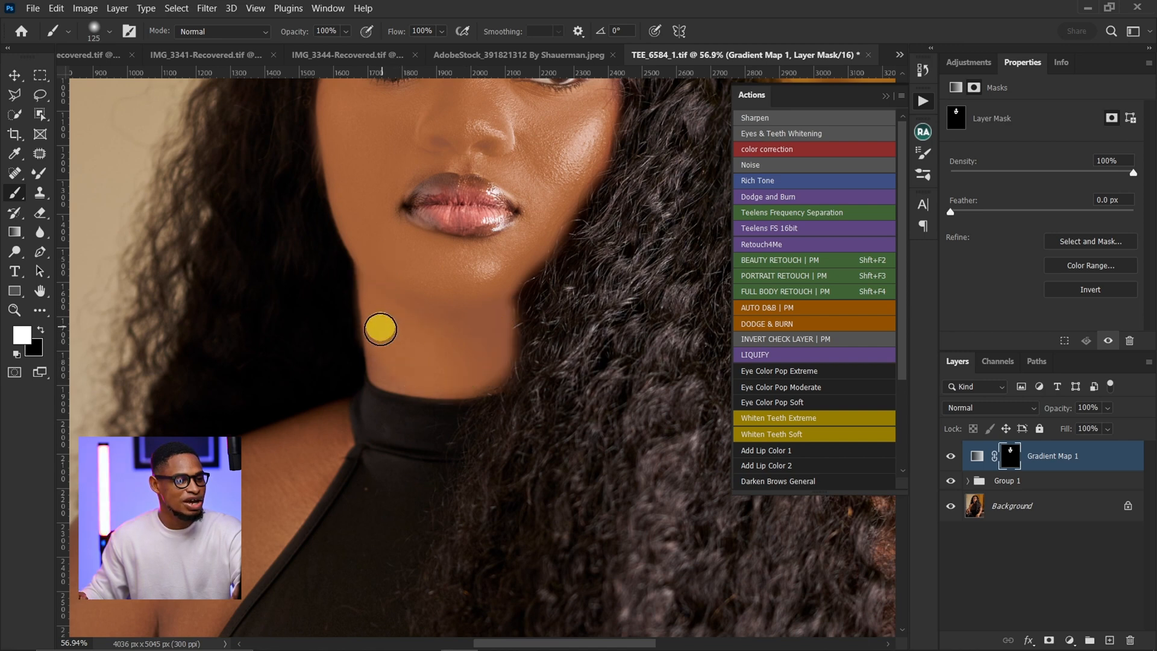
{"action": "left_click_drag", "start_coordinate": [485, 364], "coordinate": [555, 199]}
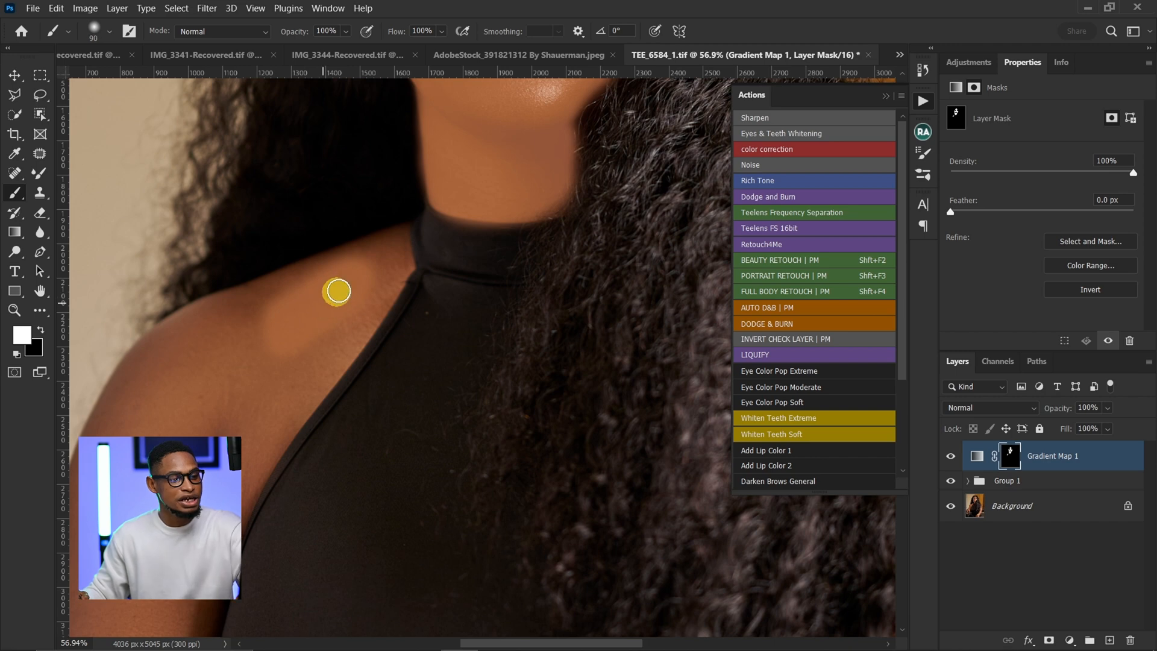
{"action": "mouse_move", "coordinate": [320, 279]}
{"action": "left_mouse_down"}
{"action": "mouse_move", "coordinate": [352, 264]}
{"action": "mouse_move", "coordinate": [379, 288]}
{"action": "mouse_move", "coordinate": [310, 343]}
{"action": "mouse_move", "coordinate": [181, 354]}
{"action": "mouse_move", "coordinate": [216, 321]}
{"action": "mouse_move", "coordinate": [166, 371]}
{"action": "mouse_move", "coordinate": [156, 440]}
{"action": "mouse_move", "coordinate": [220, 397]}
{"action": "mouse_move", "coordinate": [371, 229]}
{"action": "left_mouse_up"}
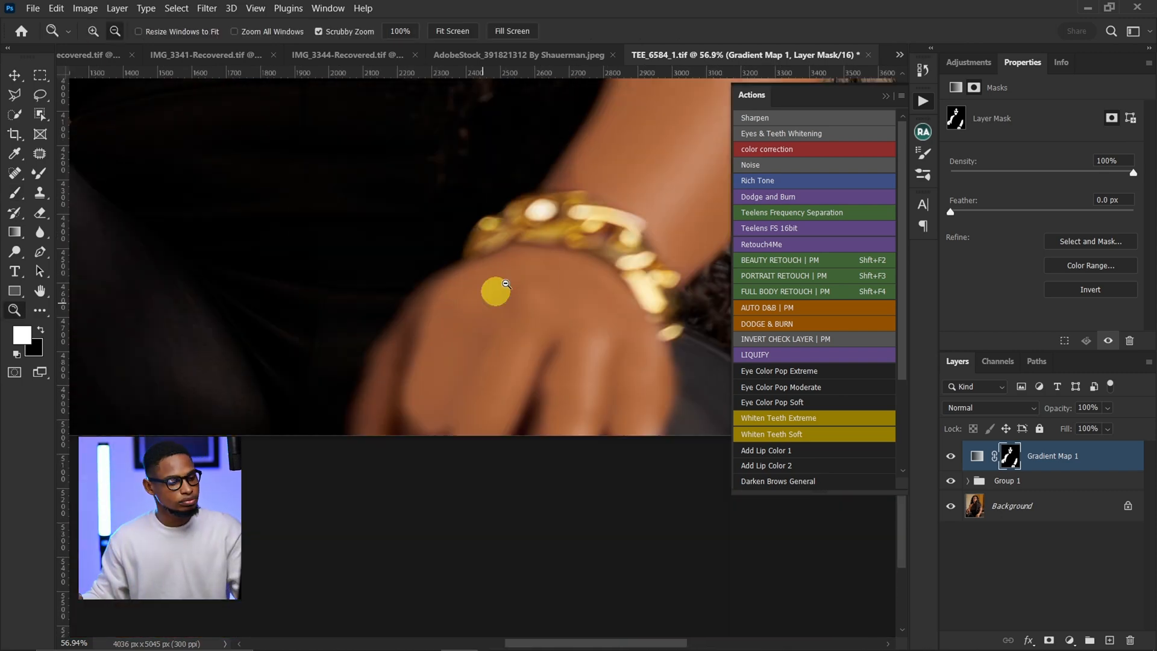
Compare the portrait at a wide view with the Gradient Map 1 layer hidden and shown.
{"action": "scroll", "coordinate": [470, 364], "scroll_direction": "down", "scroll_amount": 3}
{"action": "left_click_drag", "start_coordinate": [537, 366], "coordinate": [470, 507]}
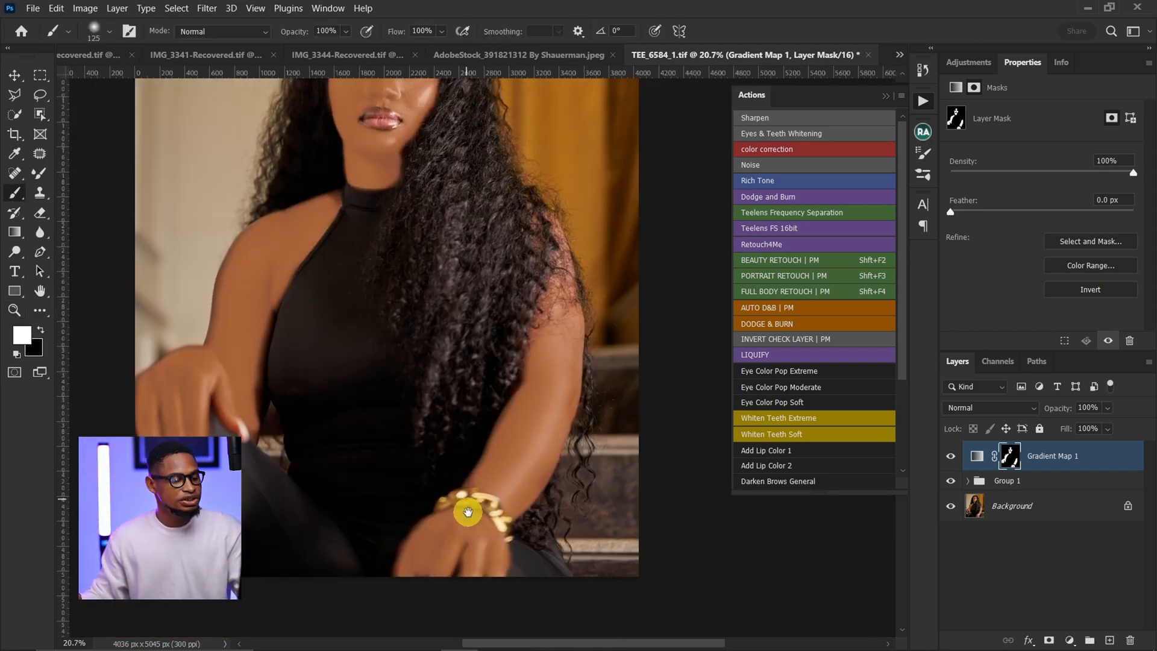
{"action": "left_click", "coordinate": [952, 456]}
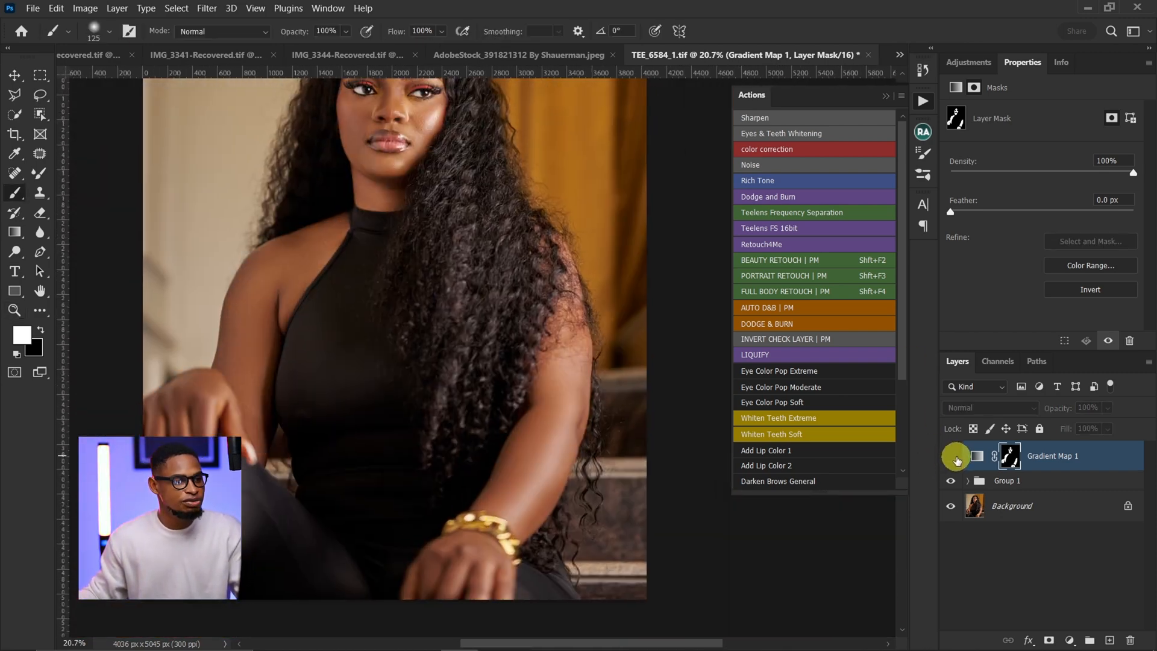
{"action": "left_click", "coordinate": [951, 459]}
{"action": "left_click_drag", "start_coordinate": [390, 253], "coordinate": [426, 357]}
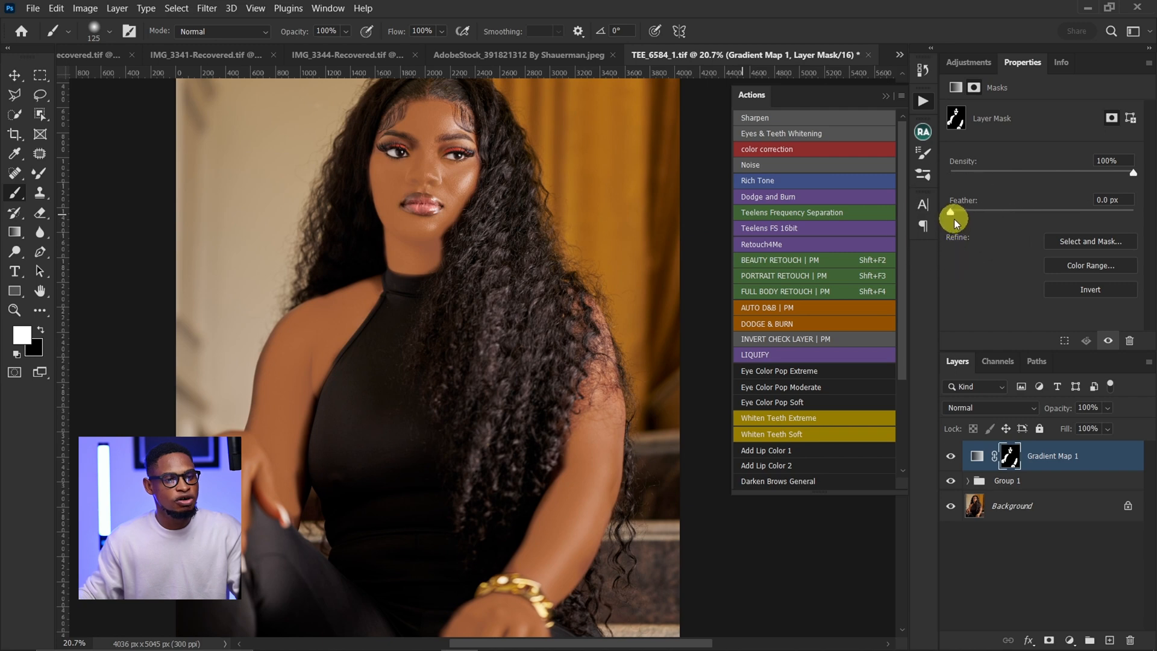
Feather the Gradient Map 1 mask to 28.4 px, judging the edge softness close up on the neck.
{"action": "left_click_drag", "start_coordinate": [951, 212], "coordinate": [1042, 213]}
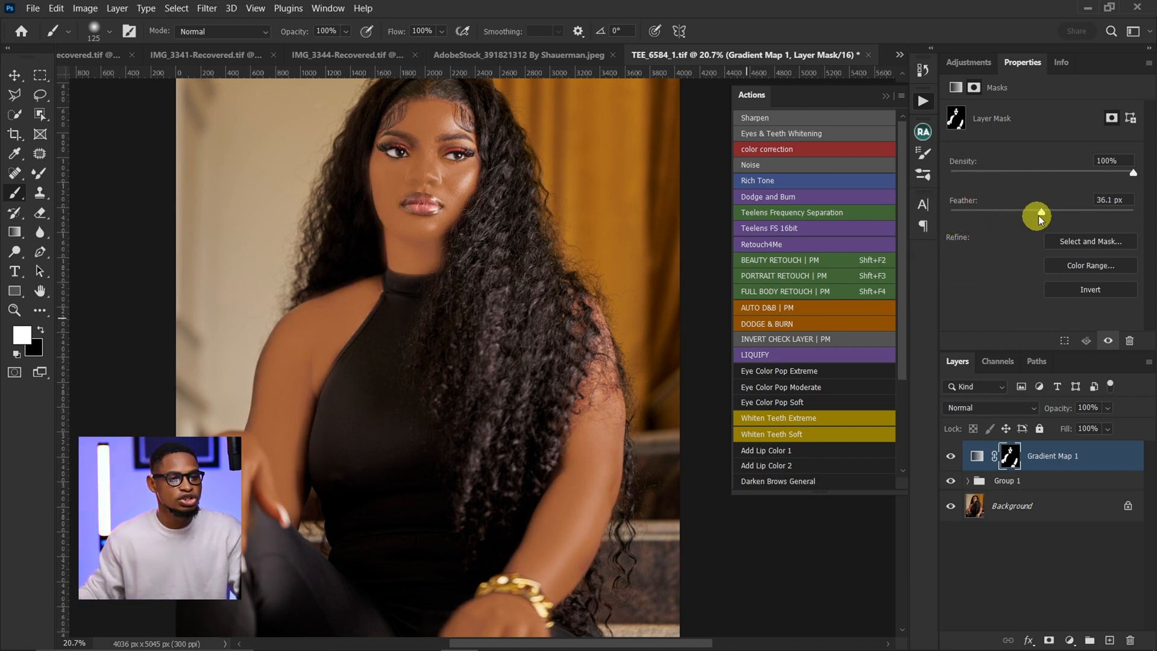
{"action": "left_click_drag", "start_coordinate": [440, 239], "coordinate": [568, 265]}
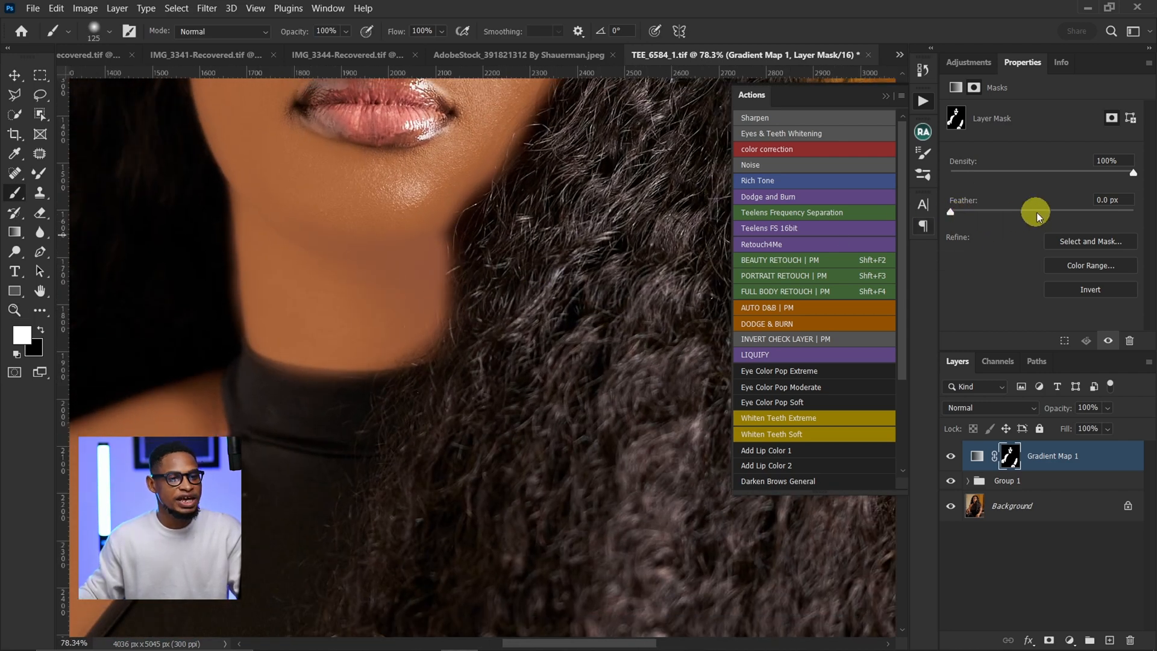
{"action": "left_click_drag", "start_coordinate": [1006, 213], "coordinate": [1036, 208]}
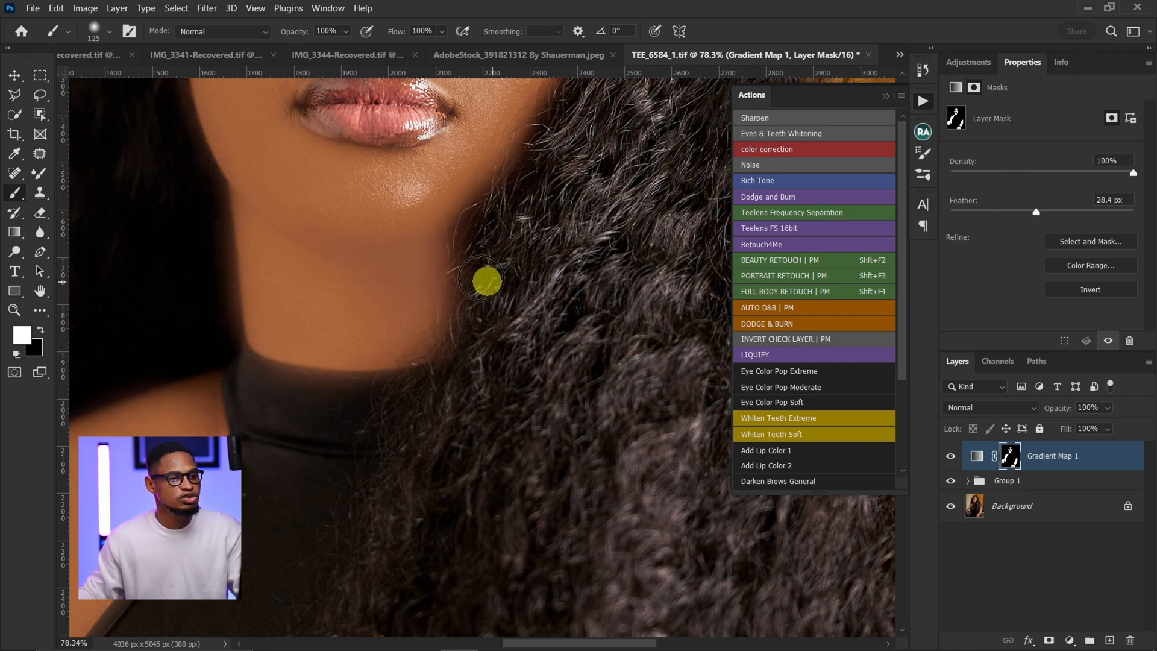
Set the Gradient Map 1 layer to the Color blend mode and lower its opacity to 25%.
{"action": "key", "text": "ctrl+space"}
{"action": "mouse_move", "coordinate": [468, 266]}
{"action": "left_mouse_down"}
{"action": "mouse_move", "coordinate": [385, 313]}
{"action": "mouse_move", "coordinate": [413, 307]}
{"action": "mouse_move", "coordinate": [455, 238]}
{"action": "mouse_move", "coordinate": [480, 285]}
{"action": "left_mouse_up"}
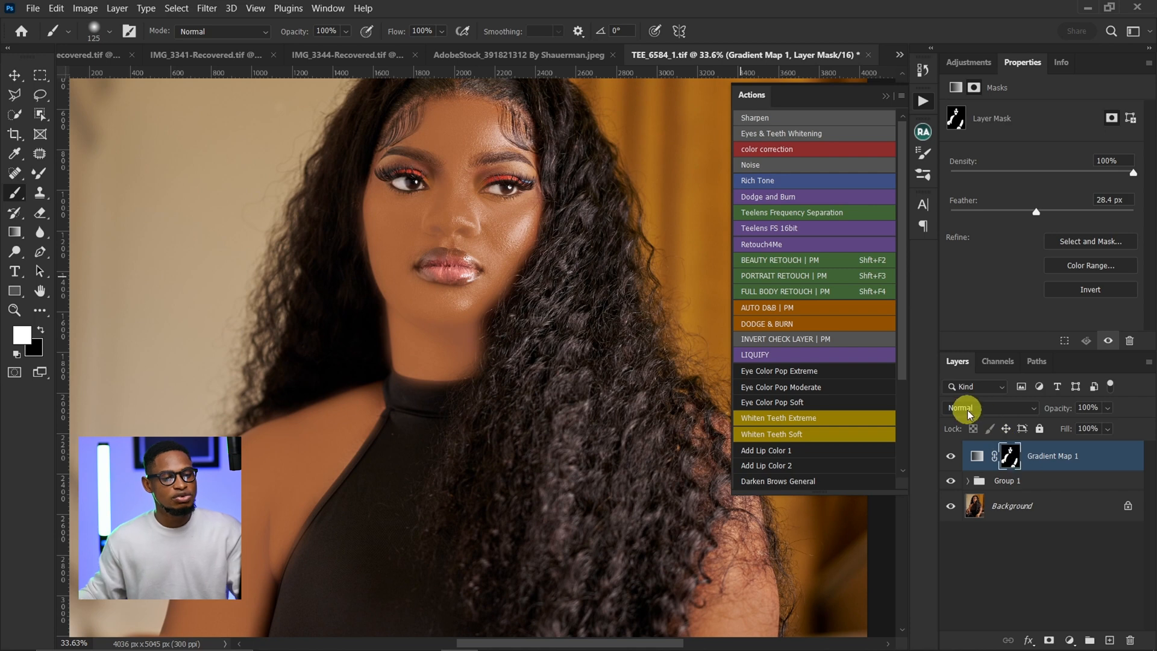
{"action": "key", "text": "ctrl"}
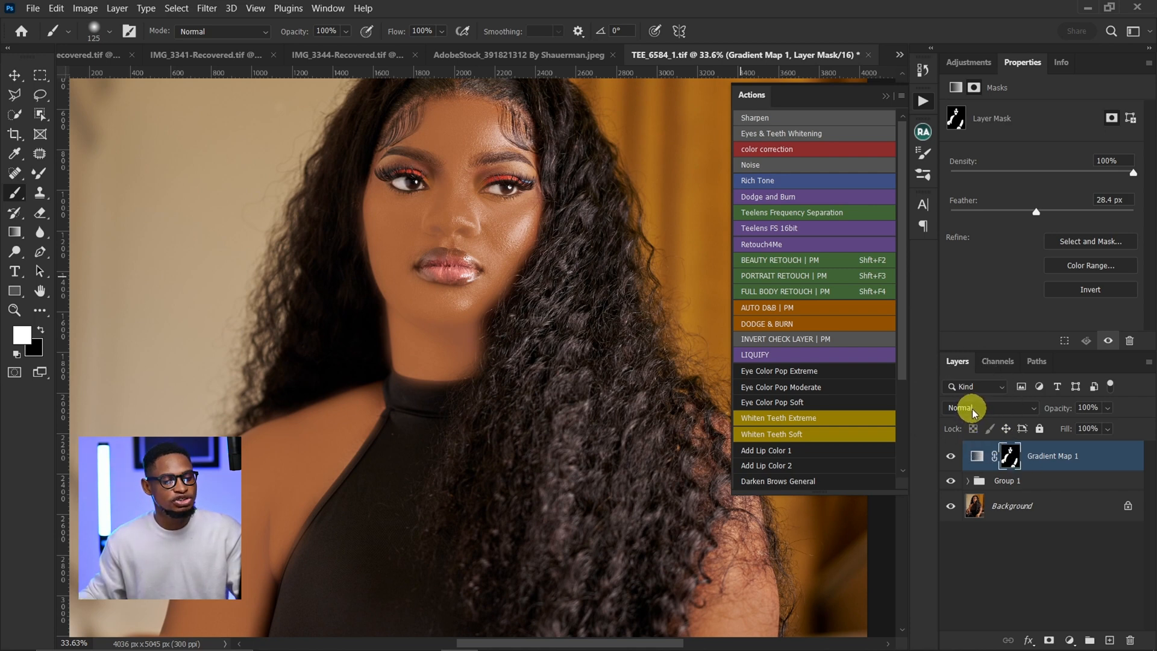
{"action": "left_click", "coordinate": [975, 413]}
{"action": "left_click", "coordinate": [972, 625]}
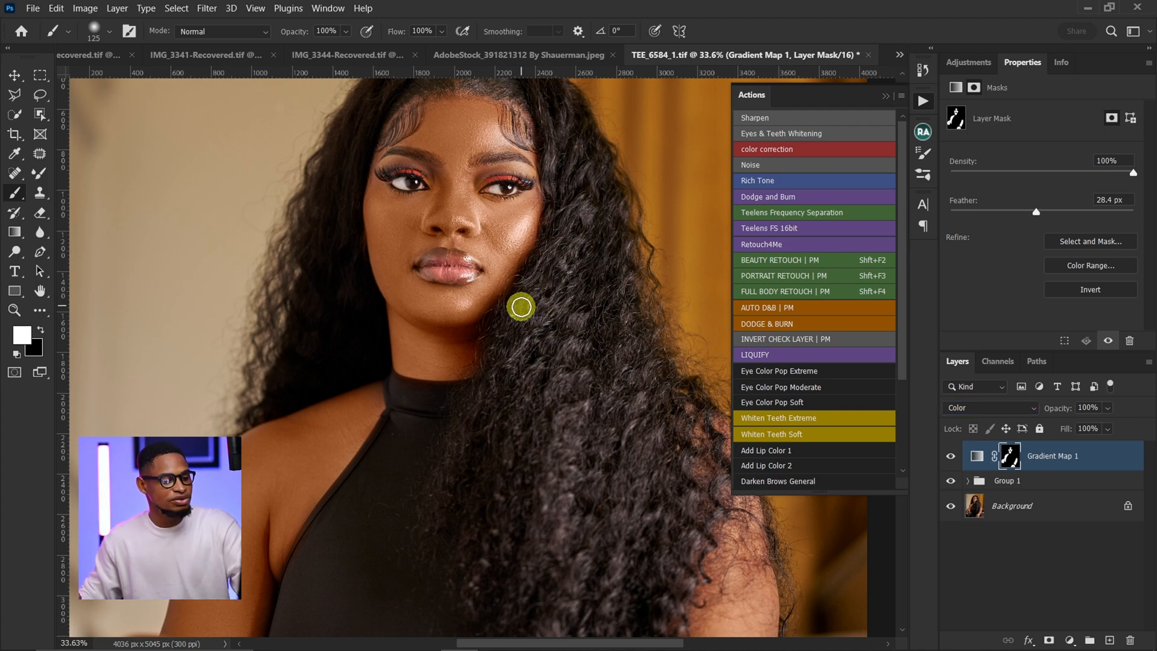
{"action": "scroll", "coordinate": [535, 282], "scroll_direction": "down", "scroll_amount": 3}
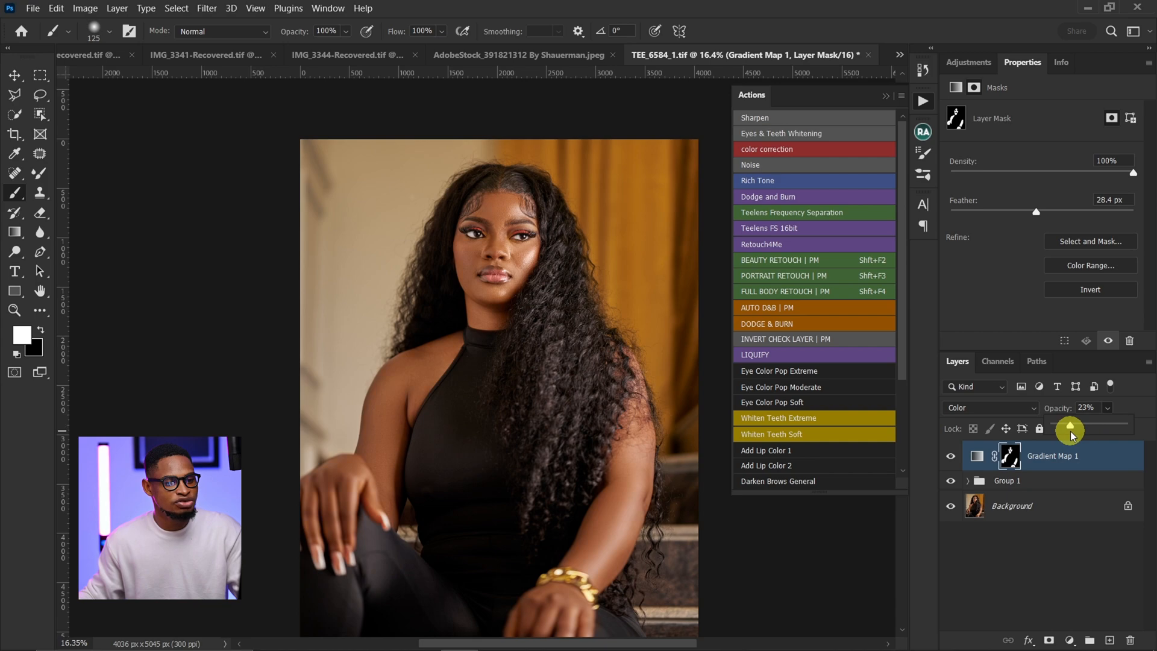
Examine the evened skin color close up on the face, neck, shoulder and arm.
{"action": "key", "text": "z"}
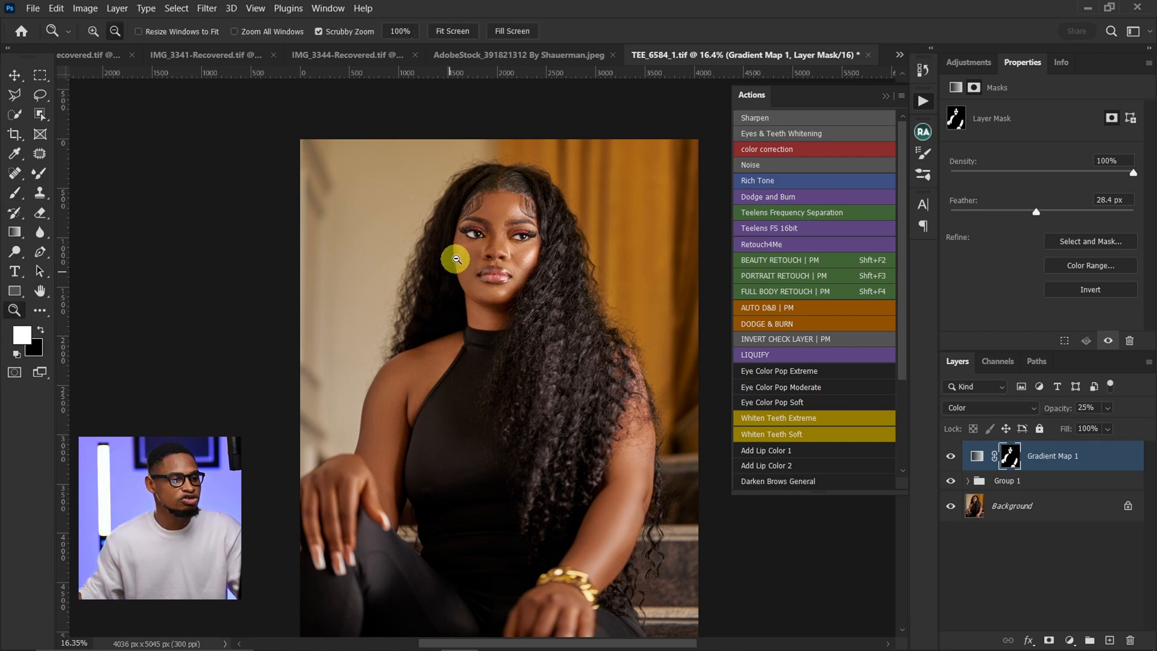
{"action": "left_click_drag", "start_coordinate": [491, 230], "coordinate": [549, 234]}
{"action": "left_click_drag", "start_coordinate": [518, 418], "coordinate": [555, 214]}
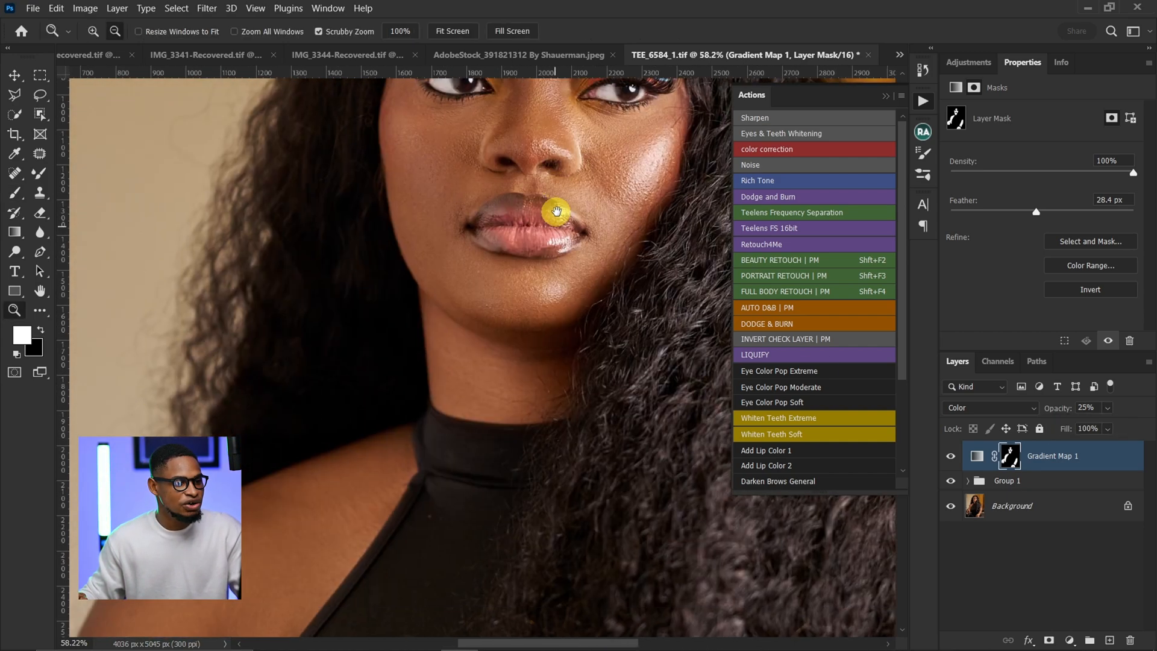
{"action": "left_click_drag", "start_coordinate": [495, 375], "coordinate": [543, 249]}
{"action": "left_click_drag", "start_coordinate": [384, 381], "coordinate": [519, 249]}
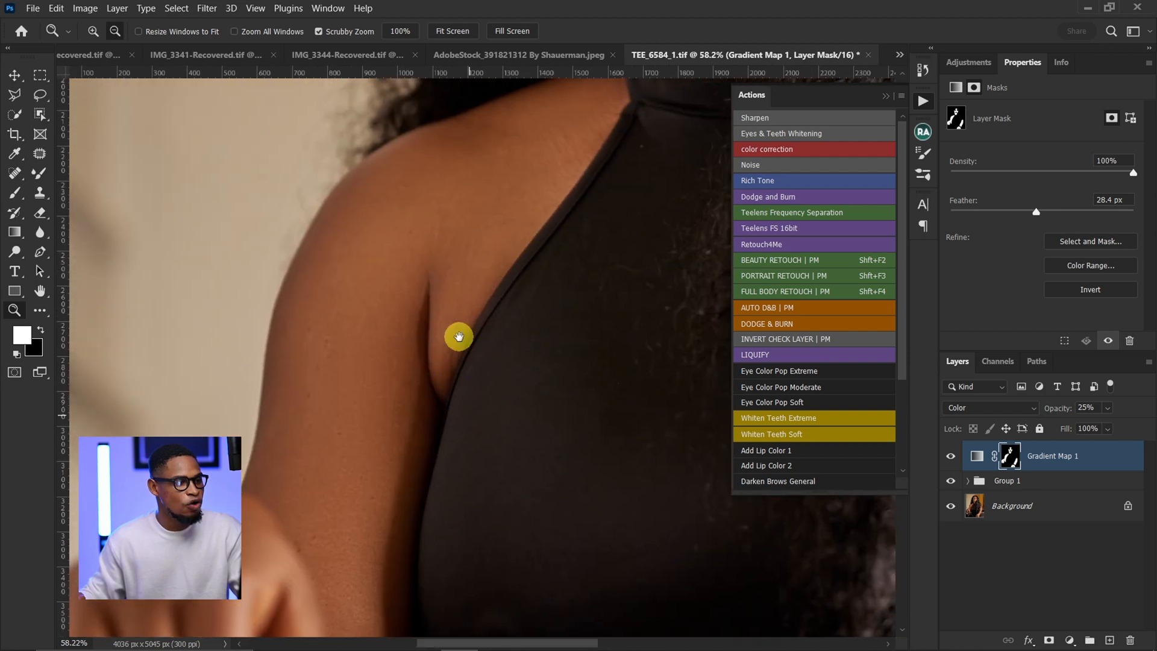
{"action": "left_click_drag", "start_coordinate": [508, 395], "coordinate": [450, 297]}
{"action": "left_click_drag", "start_coordinate": [497, 196], "coordinate": [400, 452]}
{"action": "left_click_drag", "start_coordinate": [488, 242], "coordinate": [346, 403]}
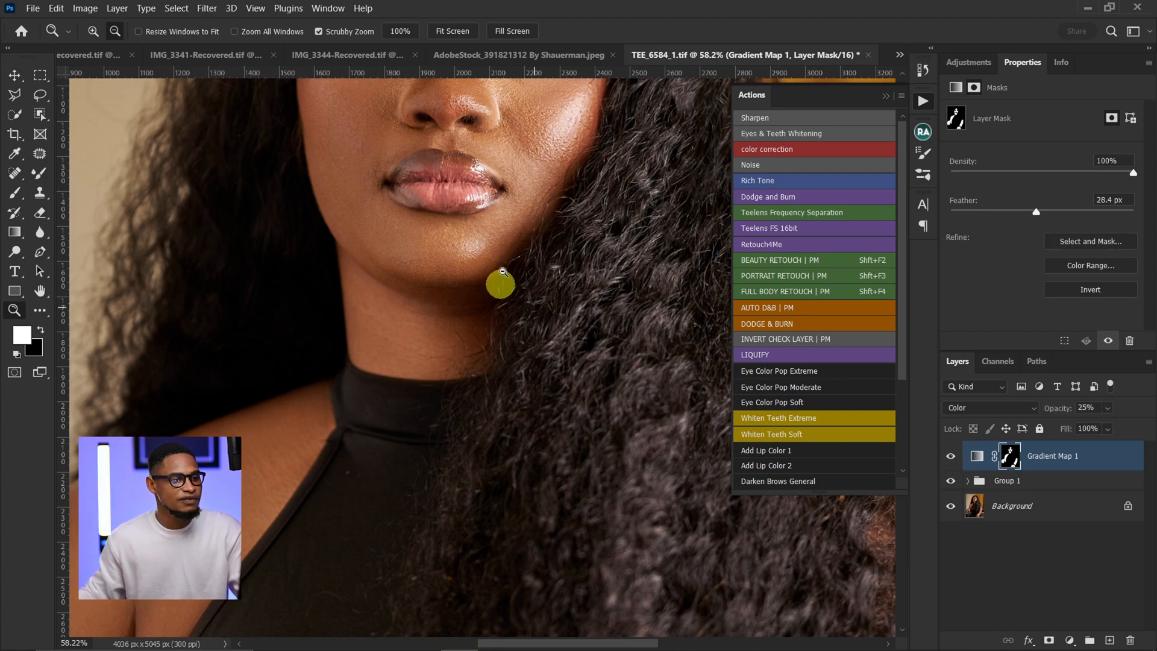
Set the Gradient Map 1 layer's opacity to 20% and compare the full portrait with the layer hidden and shown.
{"action": "left_click_drag", "start_coordinate": [503, 271], "coordinate": [758, 242]}
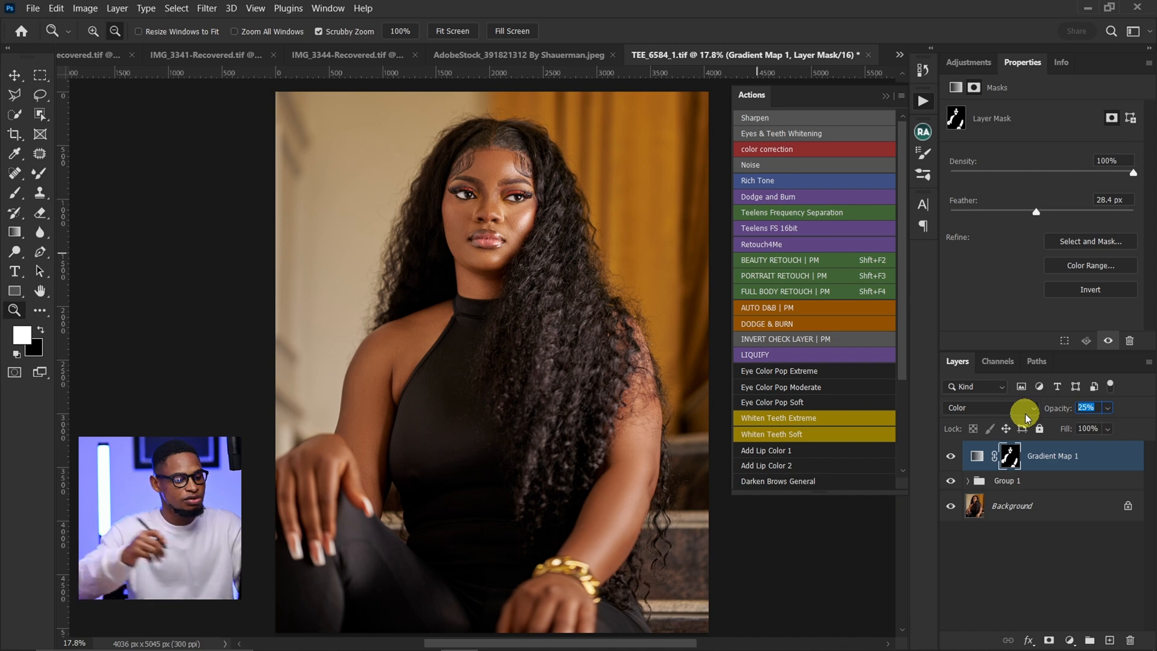
{"action": "type", "text": "20"}
{"action": "key", "text": "Return"}
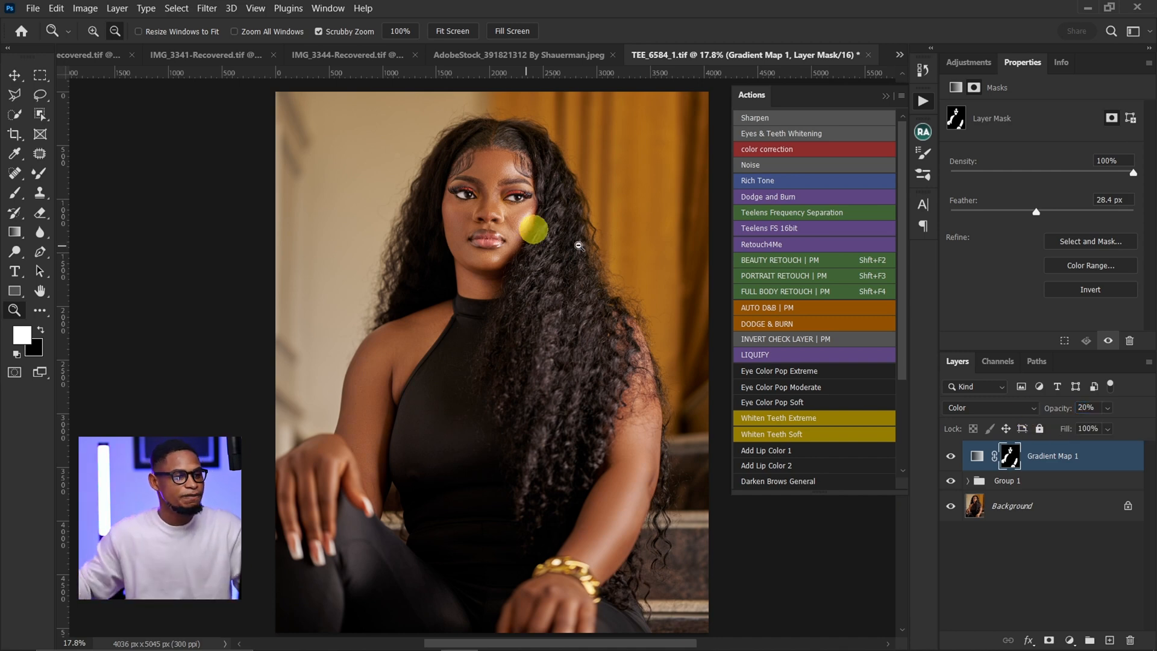
{"action": "left_click", "coordinate": [952, 459]}
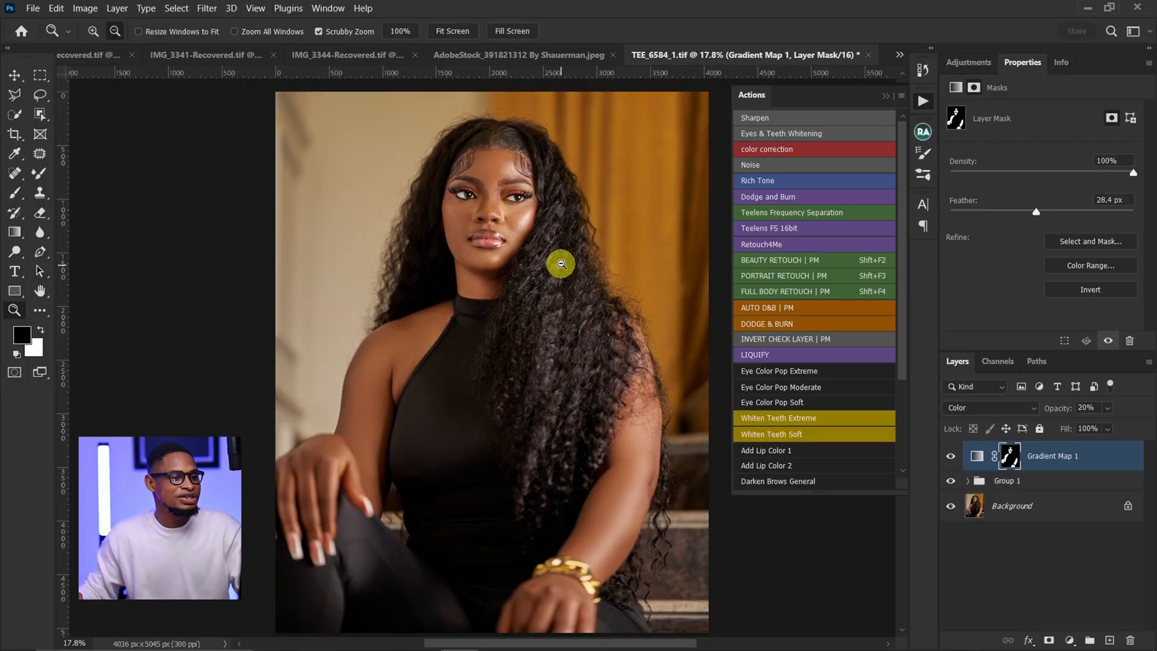
Stamp all visible layers into a new merged layer above Gradient Map 1.
{"action": "left_click_drag", "start_coordinate": [559, 261], "coordinate": [524, 288]}
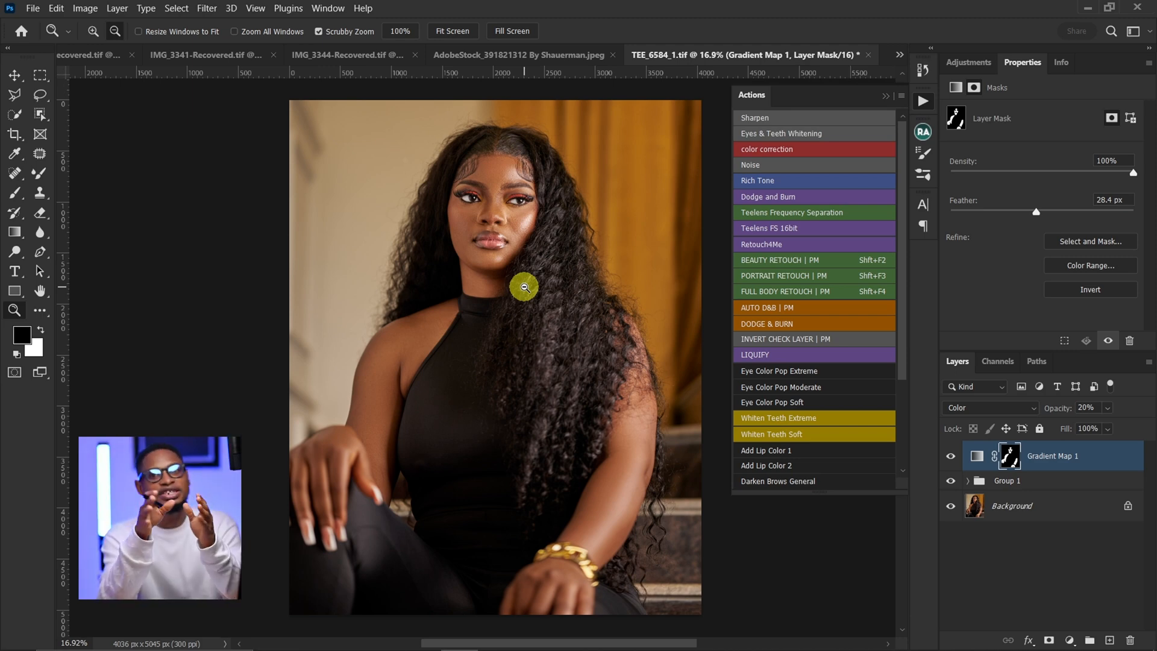
{"action": "key", "text": "ctrl+shift+alt+e"}
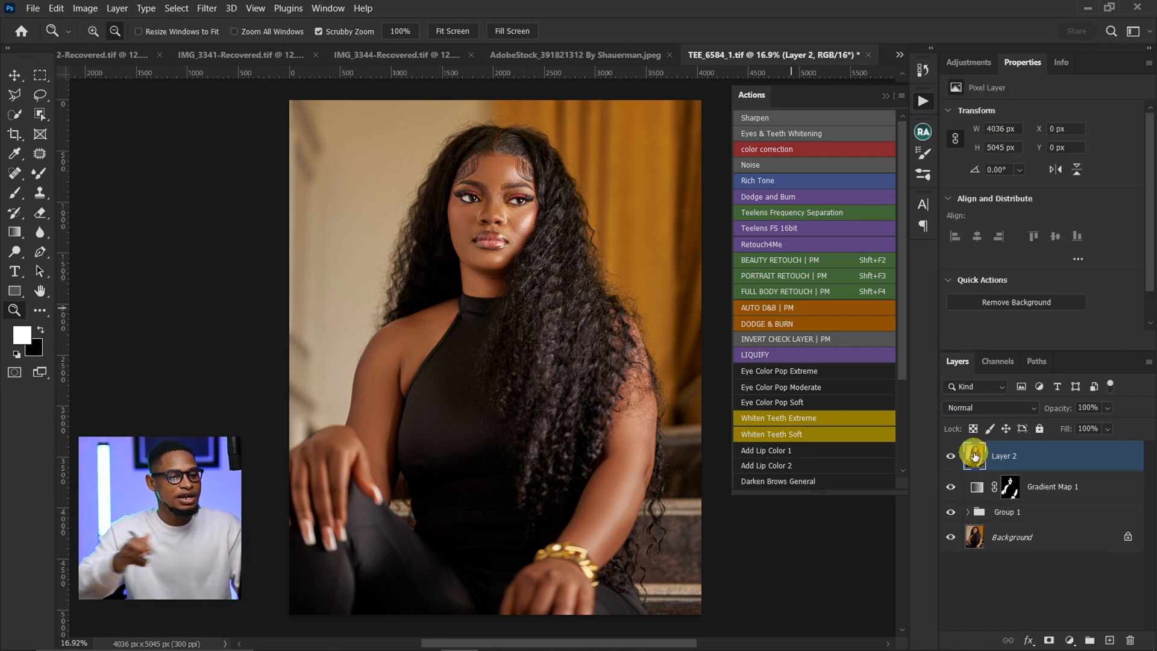
Convert Layer 2 for smart filters and open the Camera Raw Filter on it.
{"action": "left_click", "coordinate": [208, 9]}
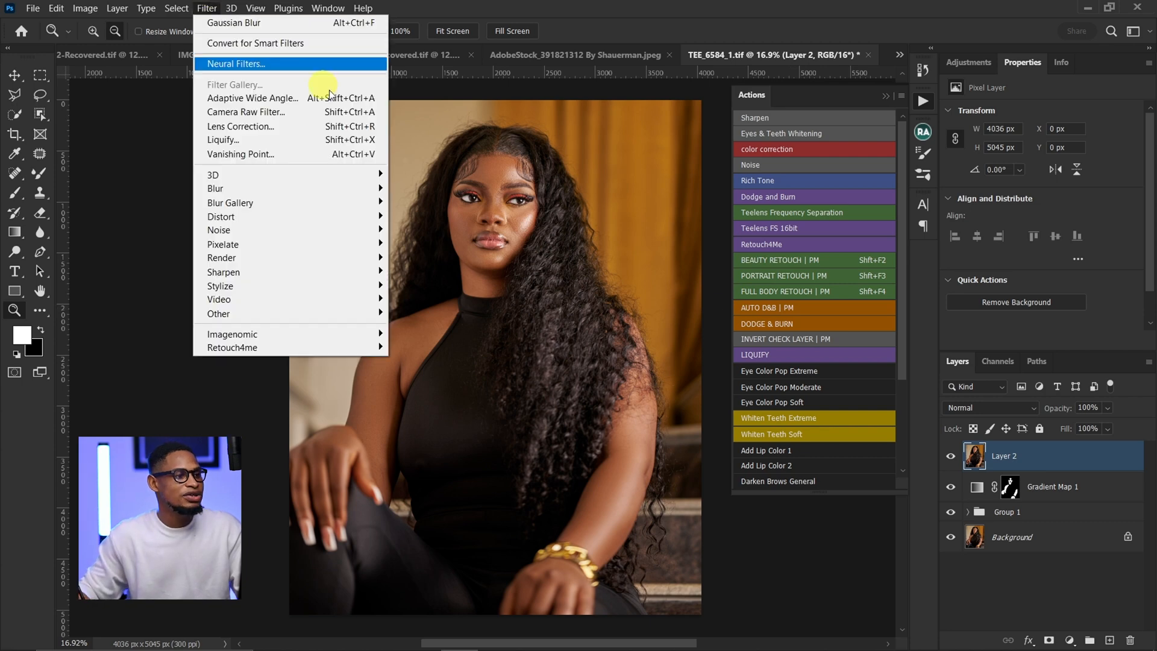
{"action": "left_click", "coordinate": [279, 48]}
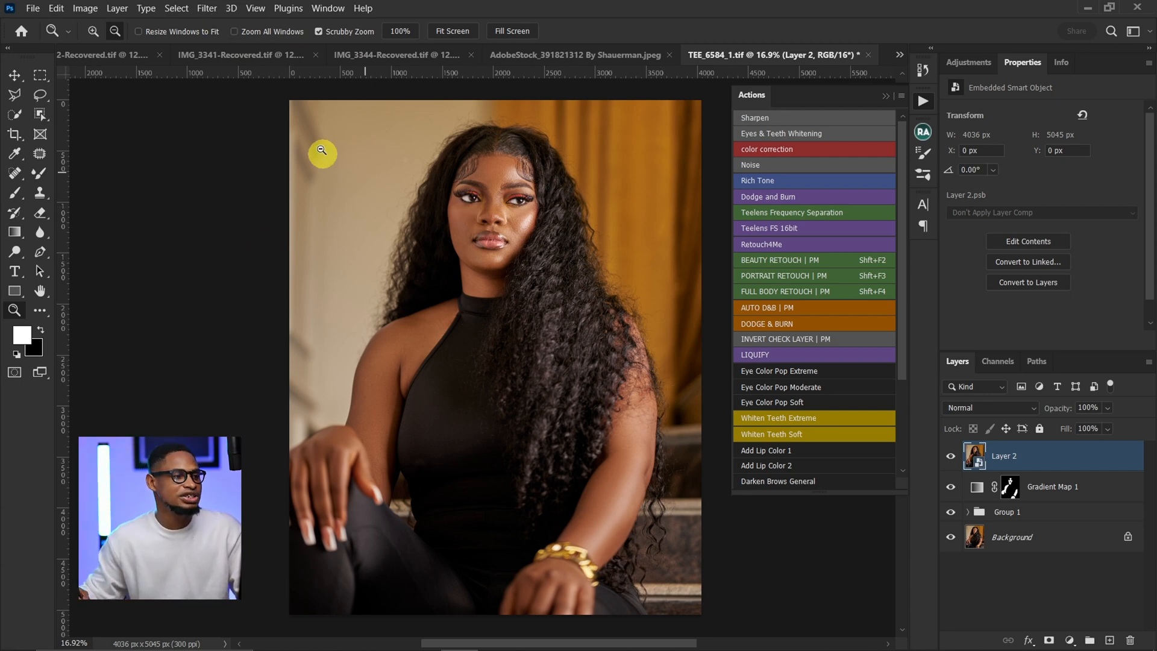
{"action": "left_click", "coordinate": [208, 8]}
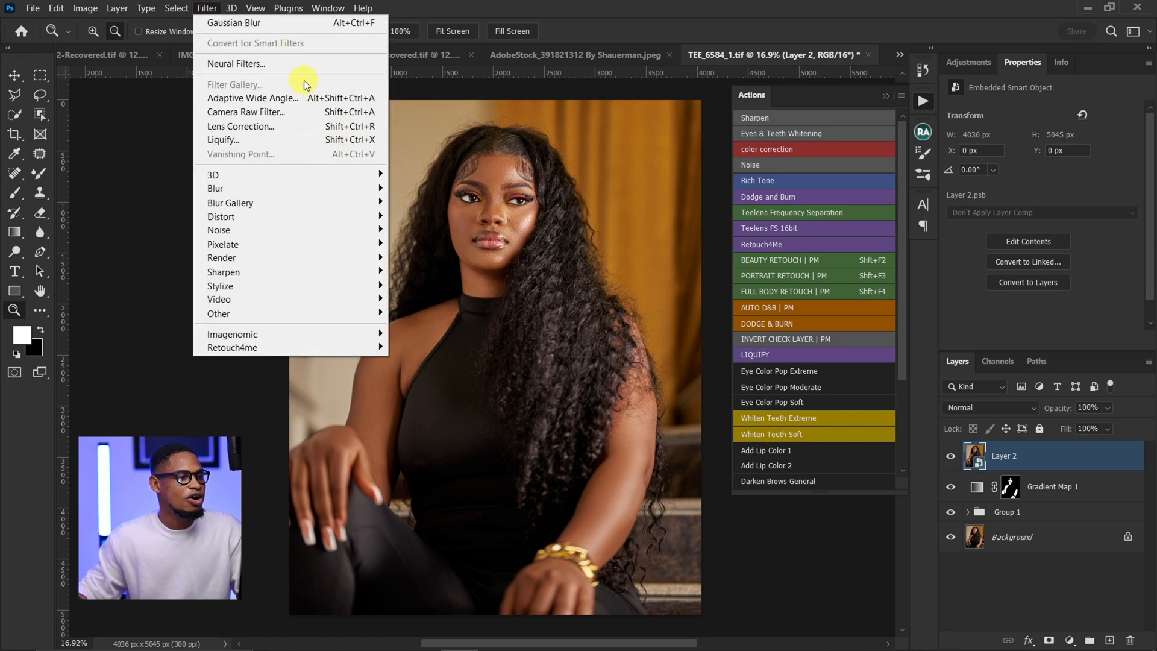
{"action": "left_click", "coordinate": [279, 112]}
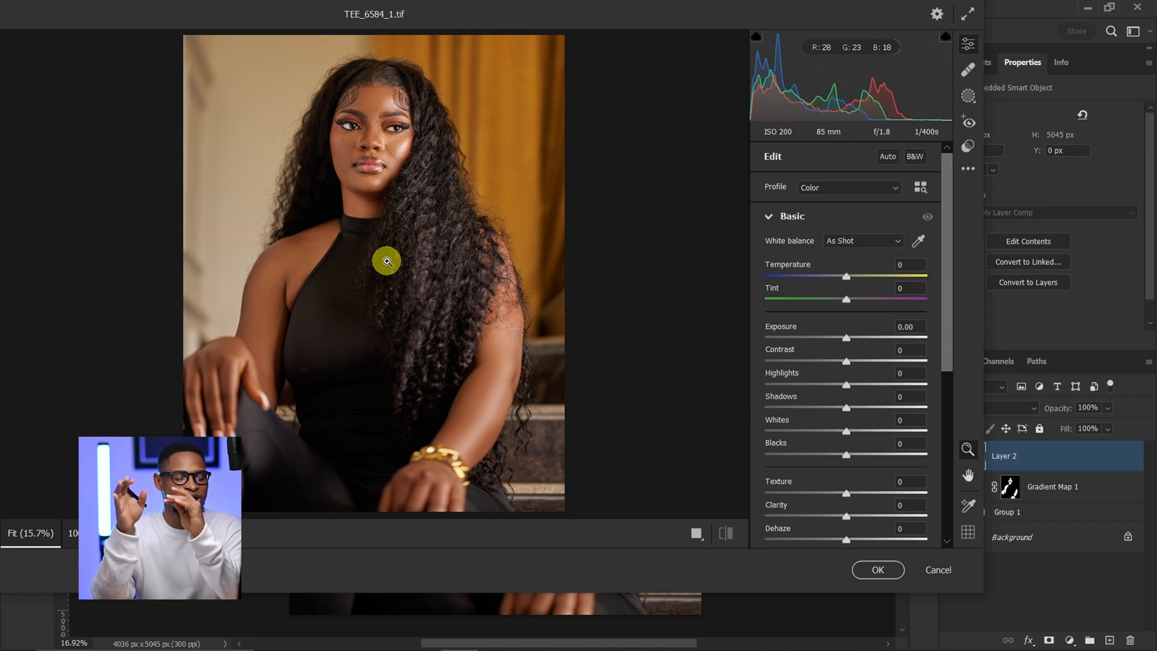
Set the Blue Primary saturation in Calibration to +60 and compare the portrait with the default settings.
{"action": "left_click_drag", "start_coordinate": [949, 348], "coordinate": [951, 506]}
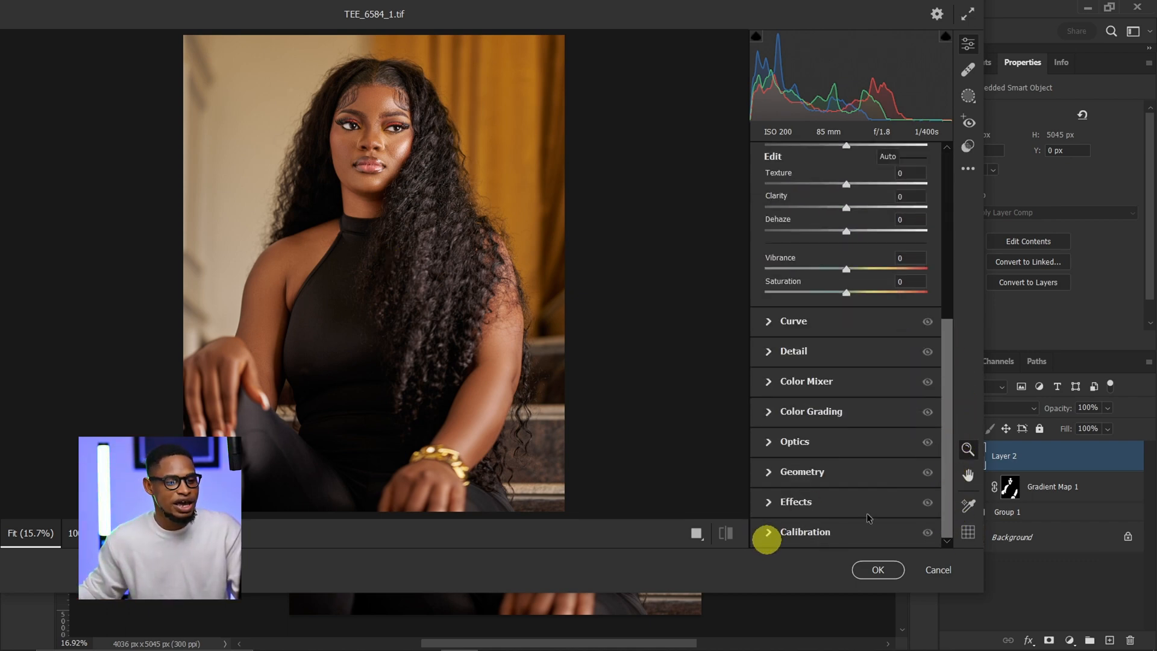
{"action": "left_click", "coordinate": [768, 533]}
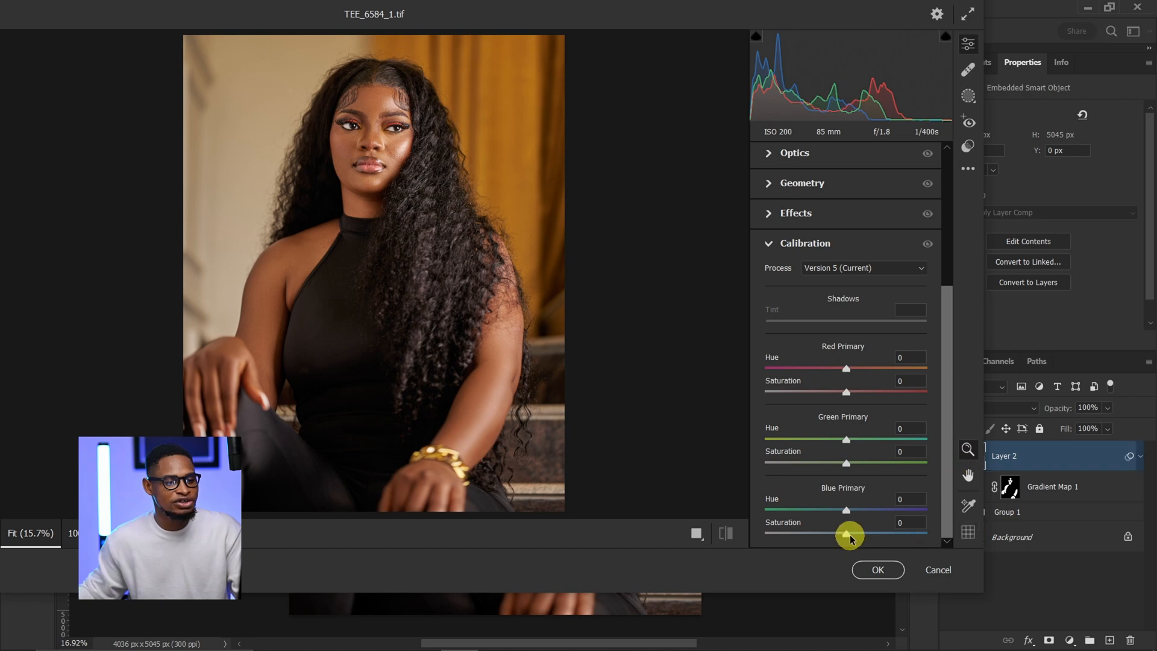
{"action": "left_click_drag", "start_coordinate": [850, 537], "coordinate": [892, 536]}
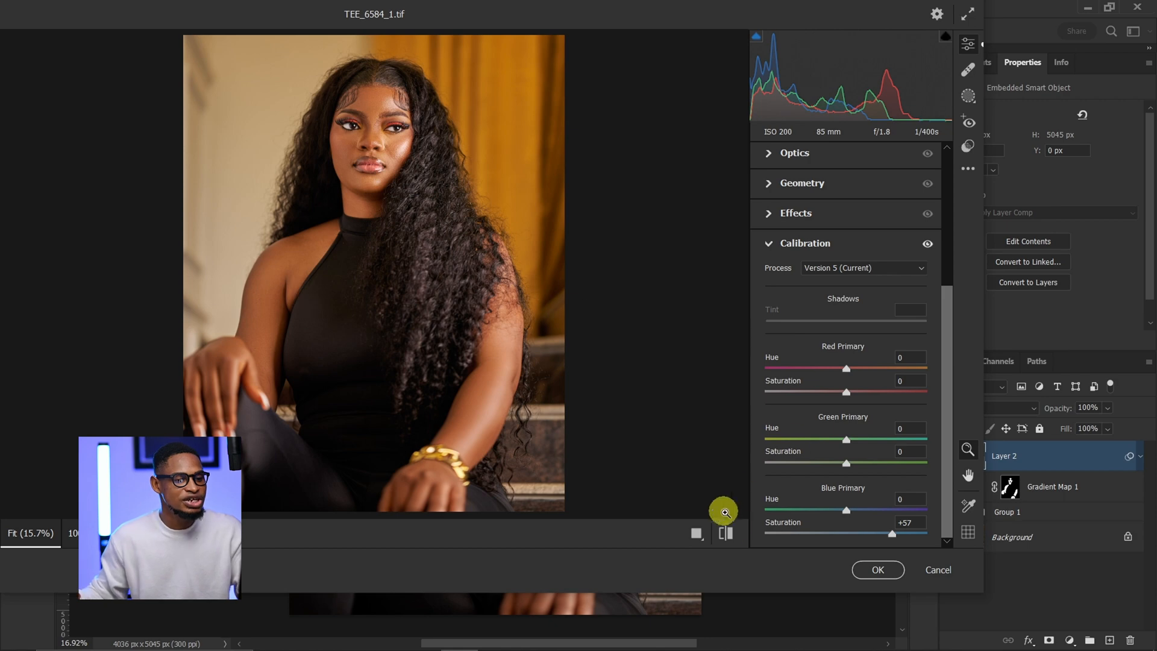
{"action": "left_click", "coordinate": [728, 534]}
{"action": "left_click", "coordinate": [728, 534]}
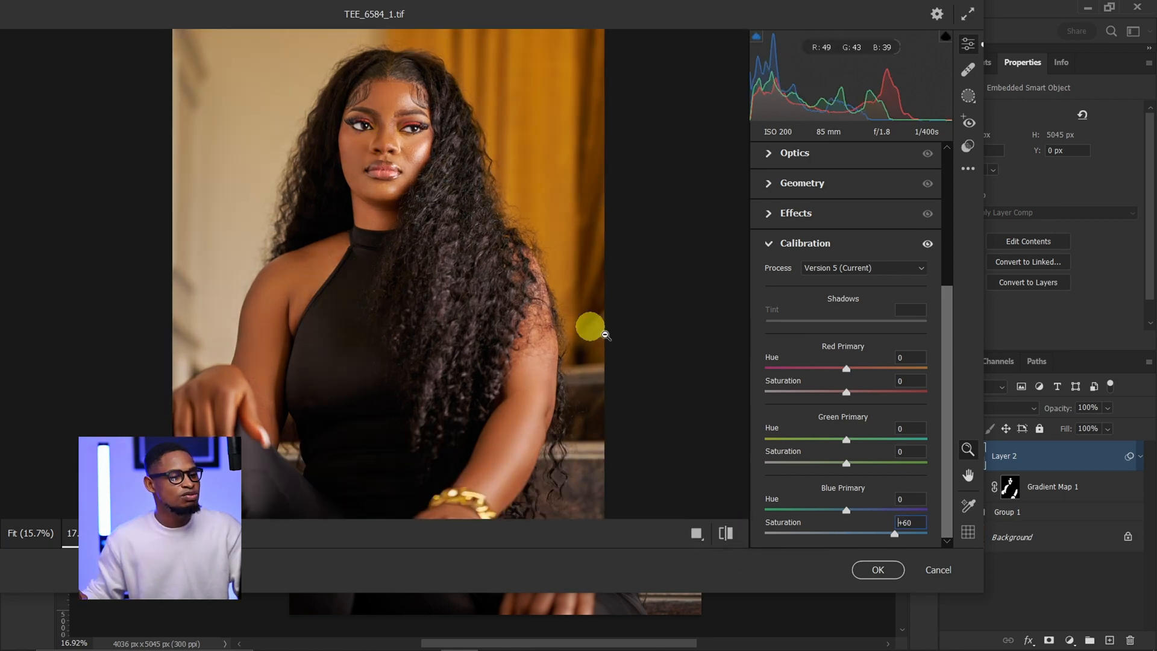
{"action": "left_click", "coordinate": [727, 534]}
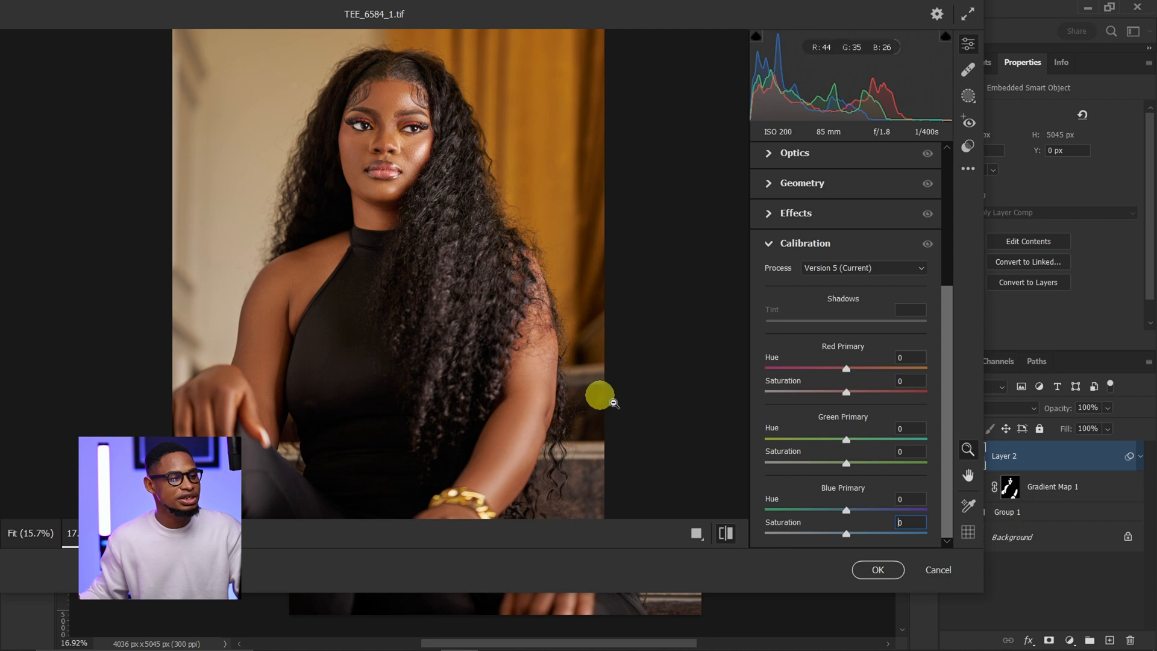
{"action": "left_click", "coordinate": [727, 533]}
{"action": "left_click_drag", "start_coordinate": [388, 126], "coordinate": [426, 188]}
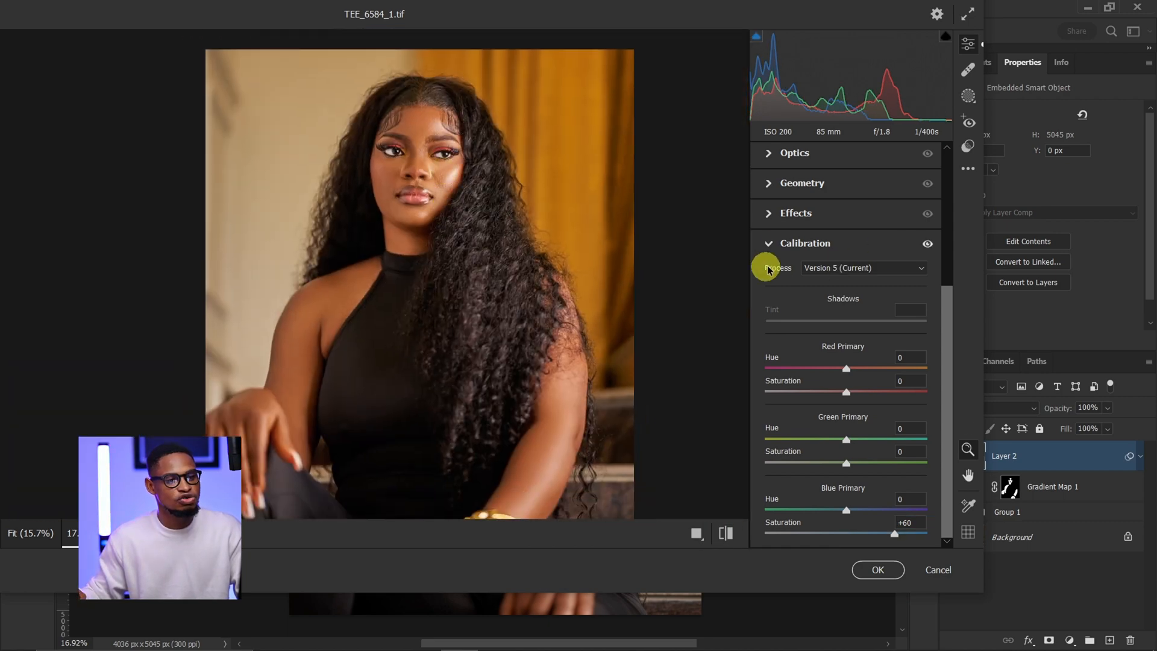
Set the Oranges saturation in the Color Mixer to -10.
{"action": "left_click", "coordinate": [773, 244]}
{"action": "left_click", "coordinate": [774, 306]}
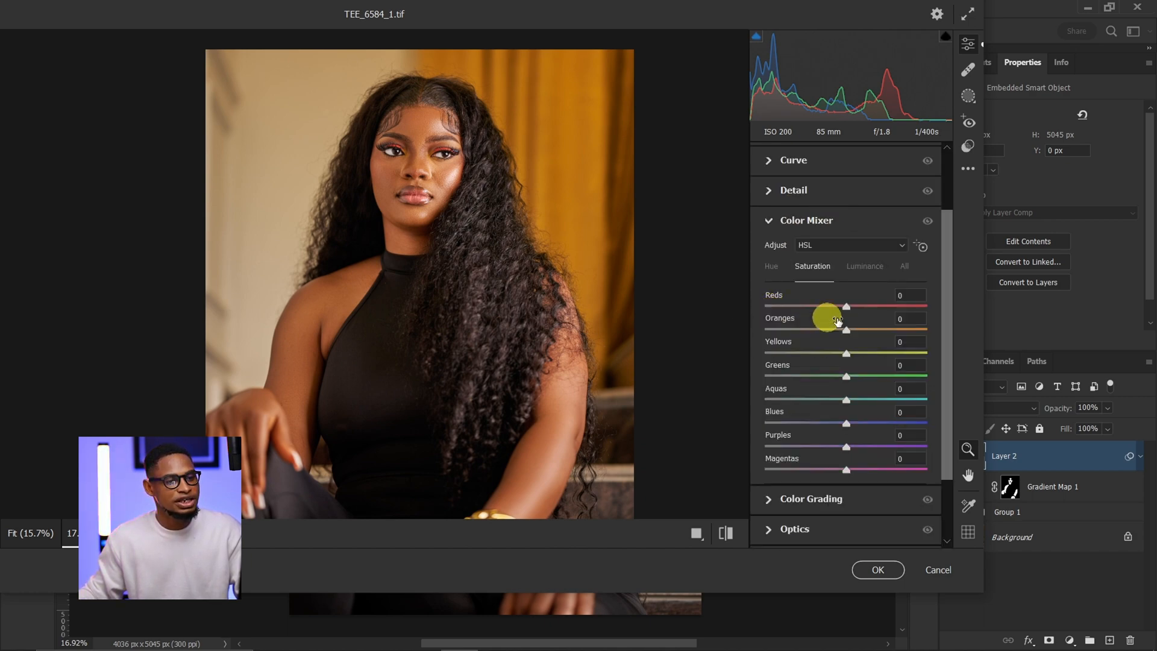
{"action": "left_click", "coordinate": [814, 270]}
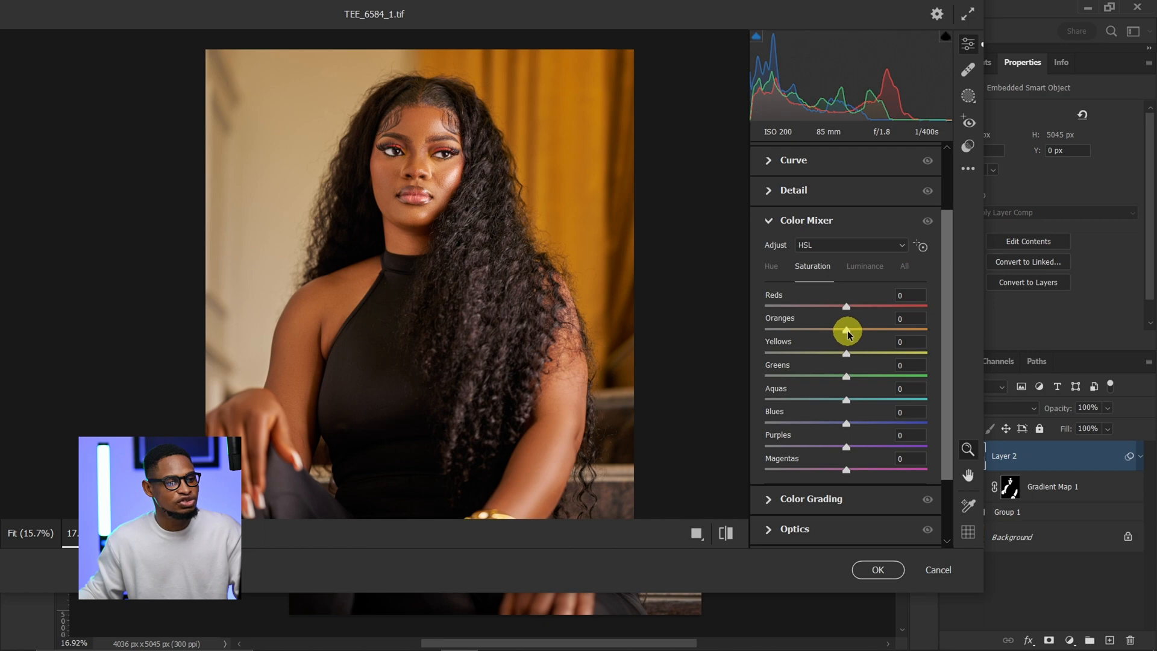
{"action": "left_click_drag", "start_coordinate": [847, 335], "coordinate": [844, 335]}
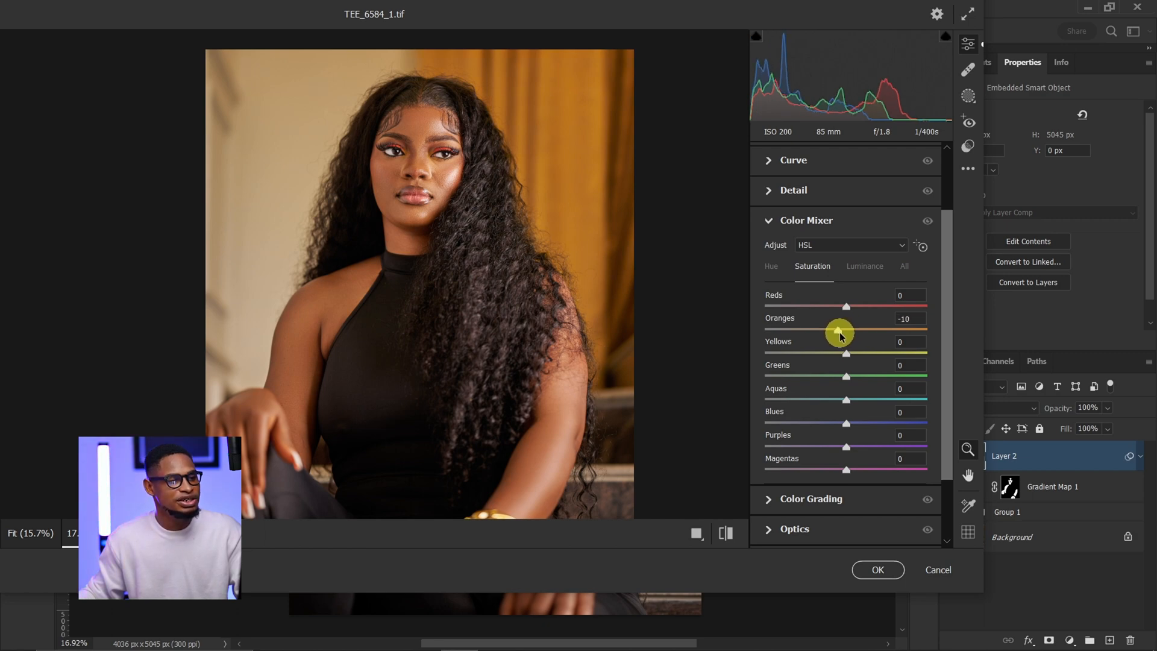
{"action": "left_click", "coordinate": [796, 223]}
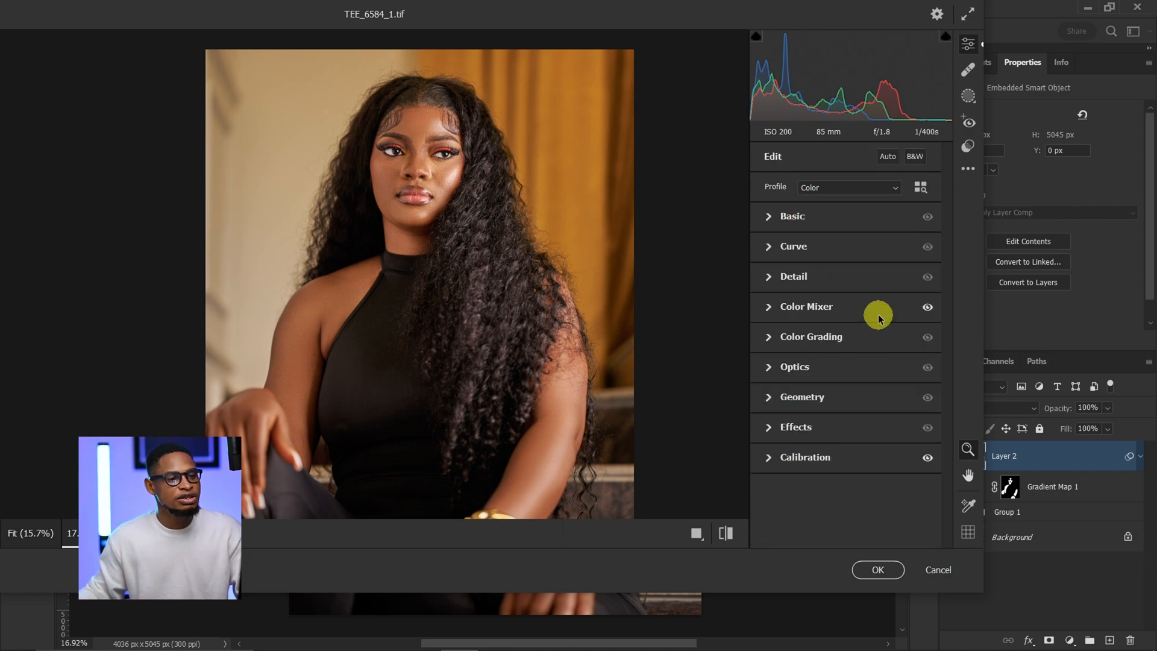
Color grade shadows slightly blue, midtones to hue 39, saturation 6 and highlights to hue 37, saturation 8, comparing with the default settings.
{"action": "left_click", "coordinate": [768, 339]}
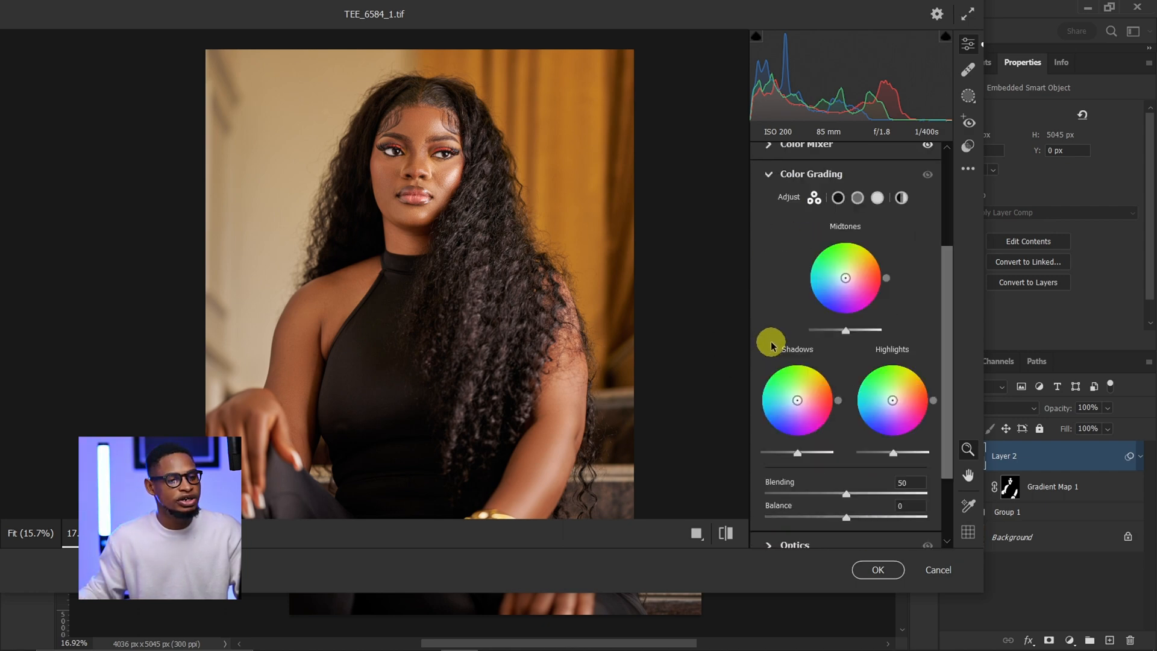
{"action": "left_click", "coordinate": [781, 410]}
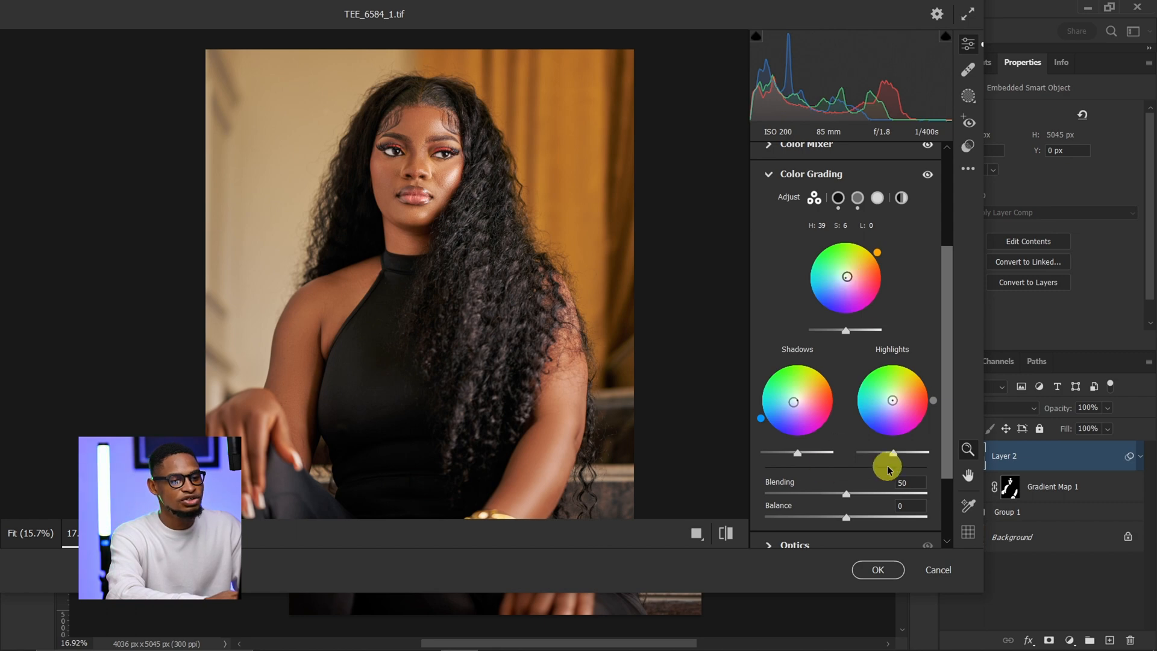
{"action": "left_click_drag", "start_coordinate": [893, 402], "coordinate": [892, 398]}
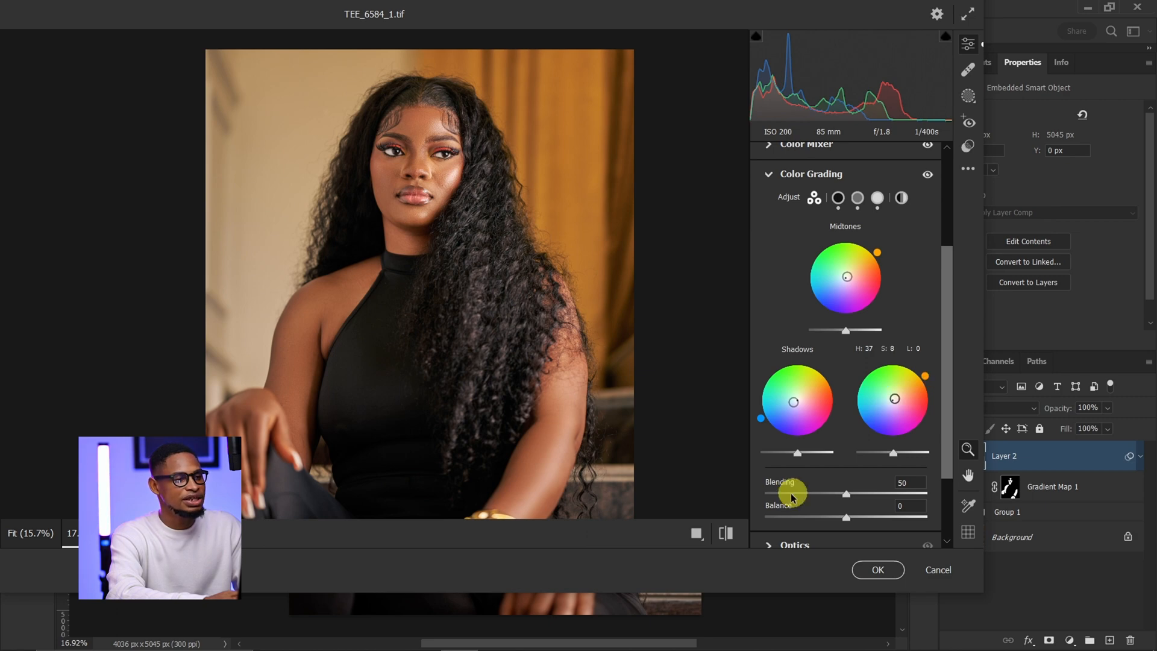
{"action": "left_click", "coordinate": [728, 533]}
{"action": "left_click", "coordinate": [724, 533]}
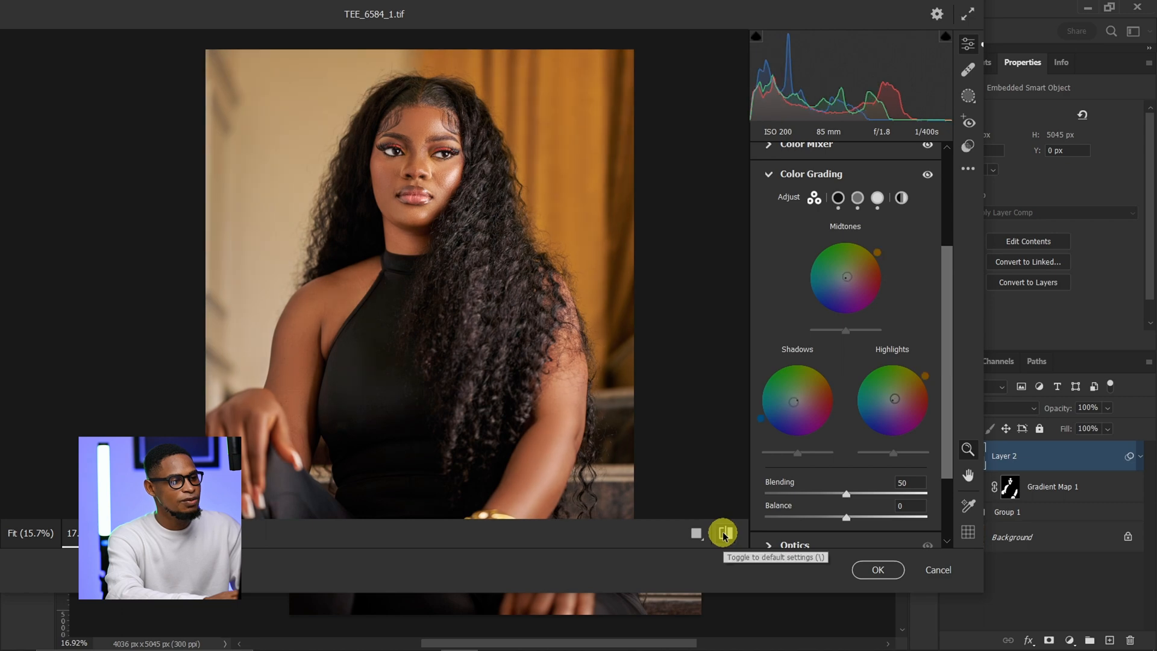
{"action": "left_click", "coordinate": [724, 533]}
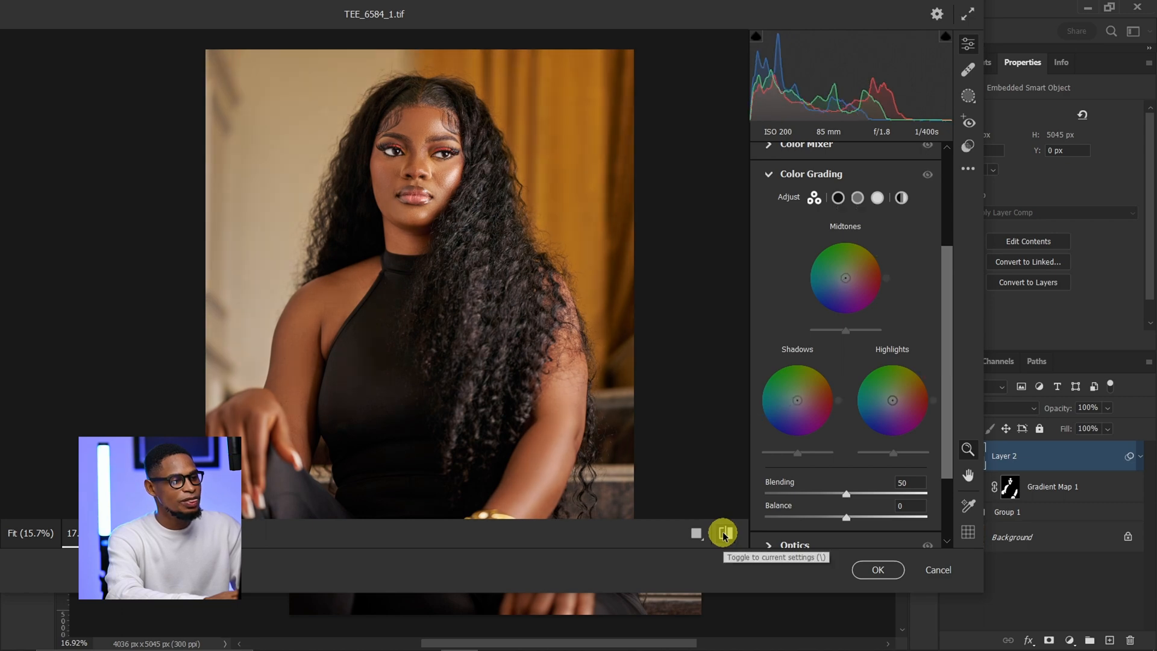
{"action": "left_click", "coordinate": [724, 533]}
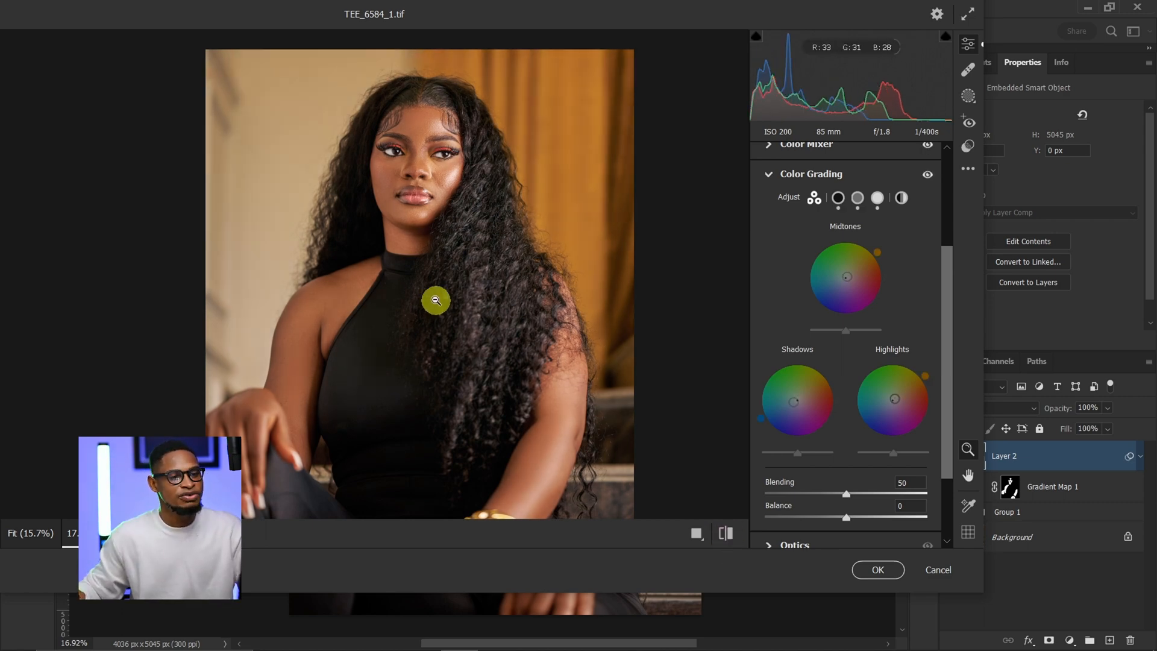
Apply the Adaptive: Subject Soft preset at 100, compare its effect close up on the face, and accept the Camera Raw adjustments.
{"action": "left_click", "coordinate": [415, 155]}
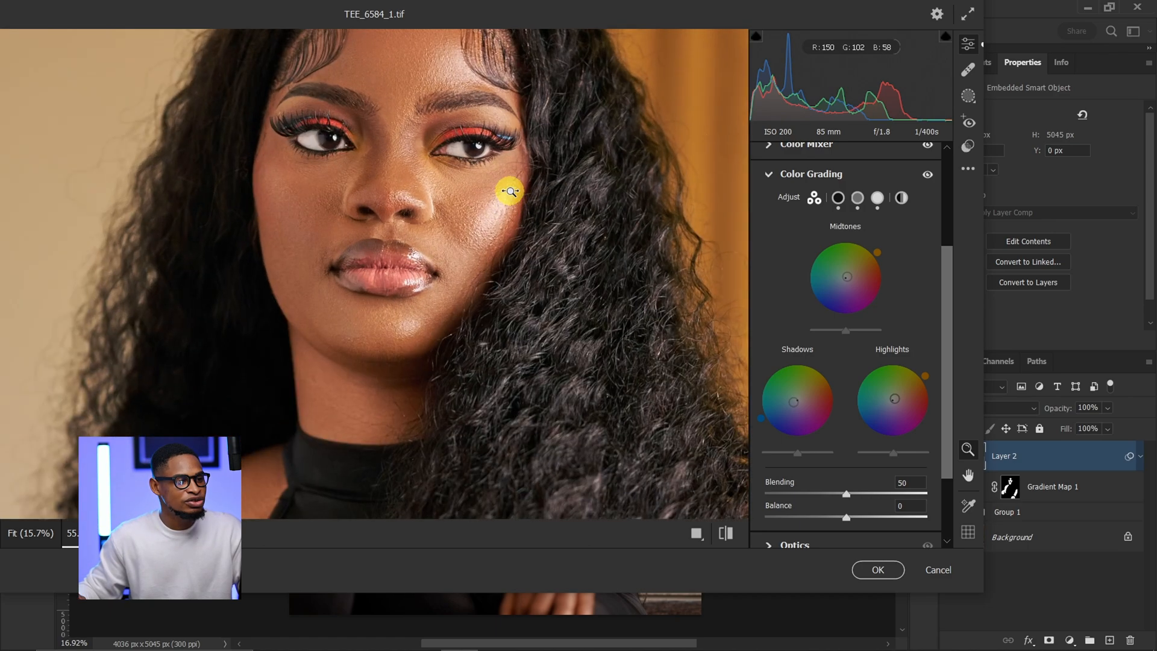
{"action": "mouse_move", "coordinate": [496, 223]}
{"action": "left_mouse_down"}
{"action": "mouse_move", "coordinate": [444, 237]}
{"action": "mouse_move", "coordinate": [507, 211]}
{"action": "left_mouse_up"}
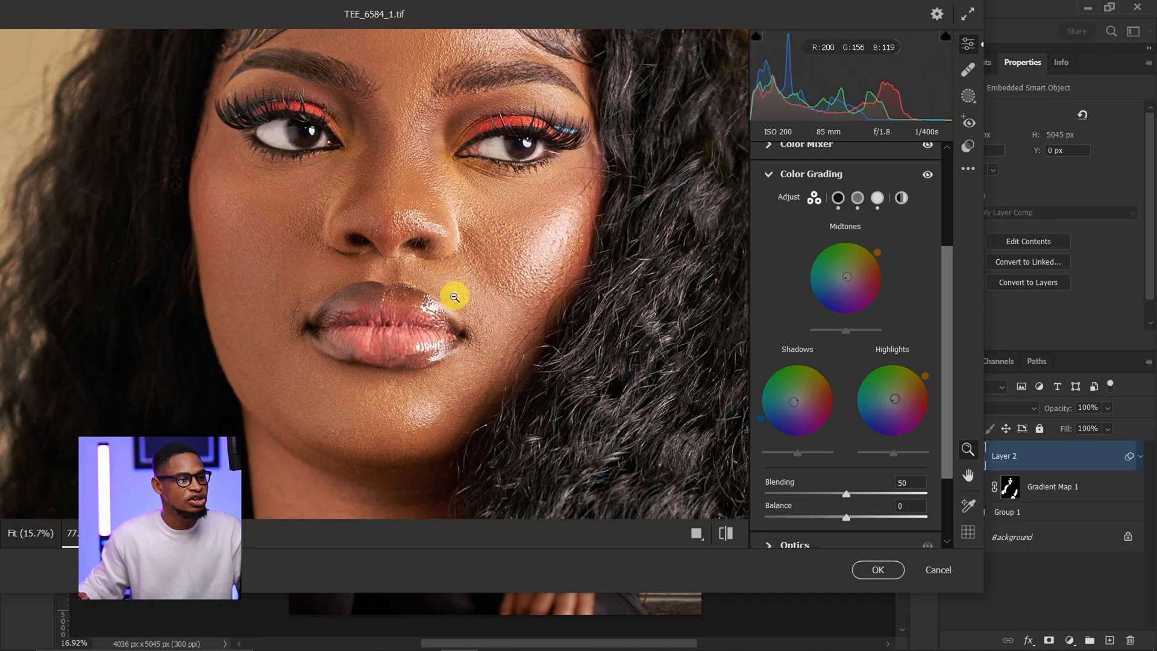
{"action": "left_click", "coordinate": [970, 148]}
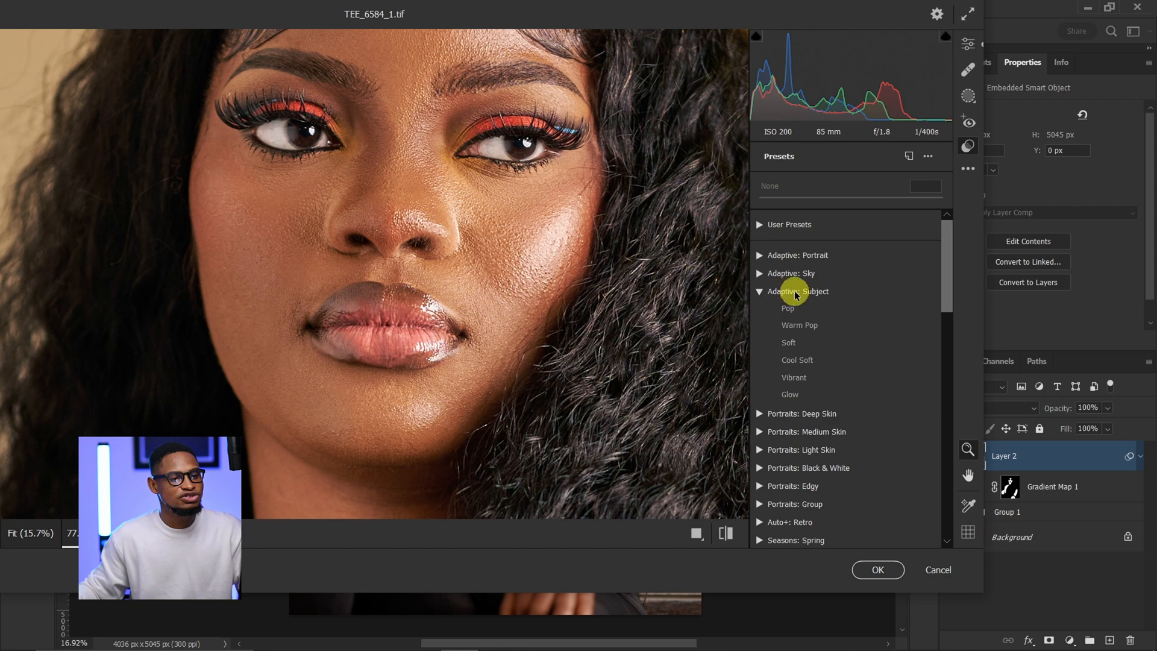
{"action": "left_click", "coordinate": [816, 346]}
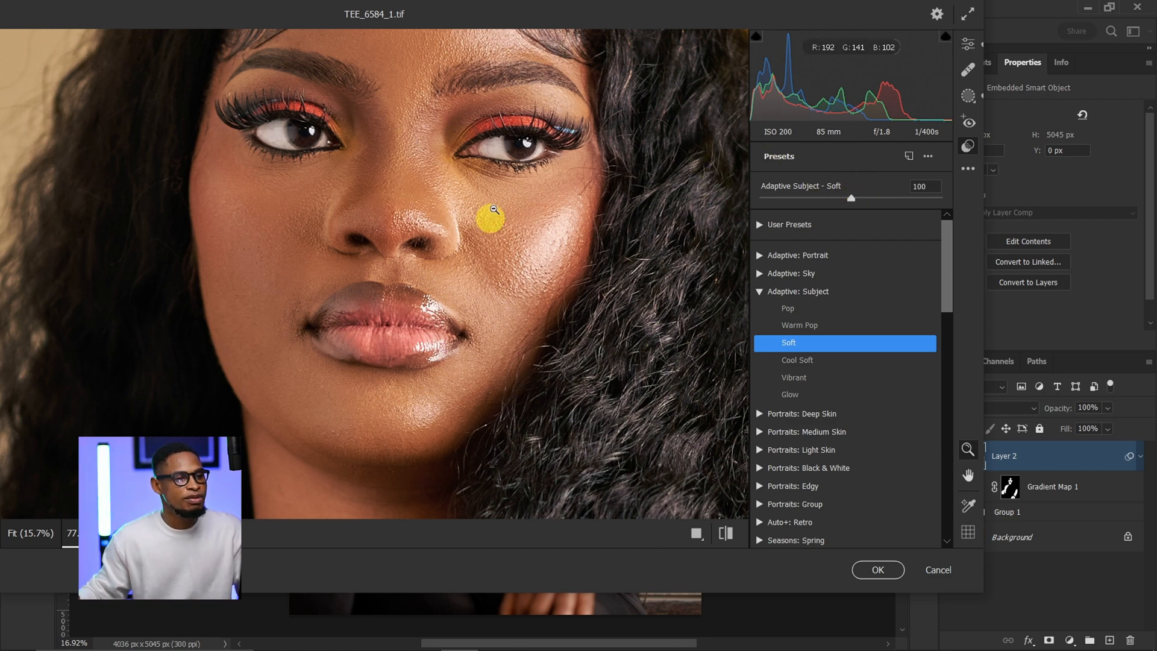
{"action": "left_click", "coordinate": [728, 536]}
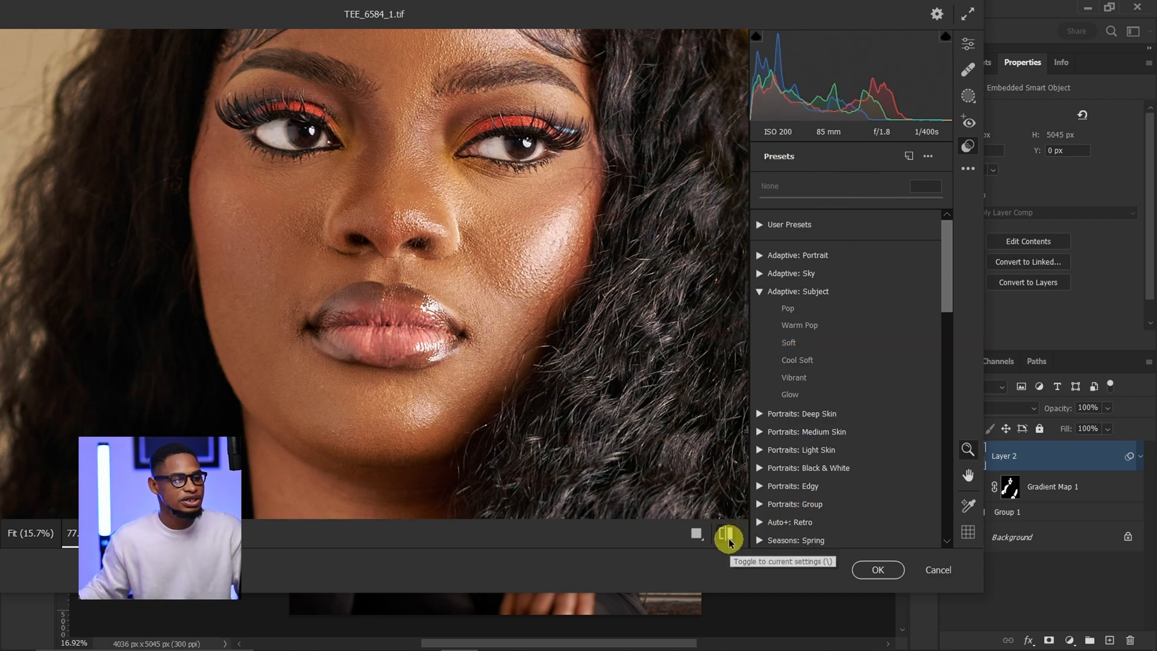
{"action": "left_click", "coordinate": [729, 539]}
{"action": "left_click", "coordinate": [729, 537]}
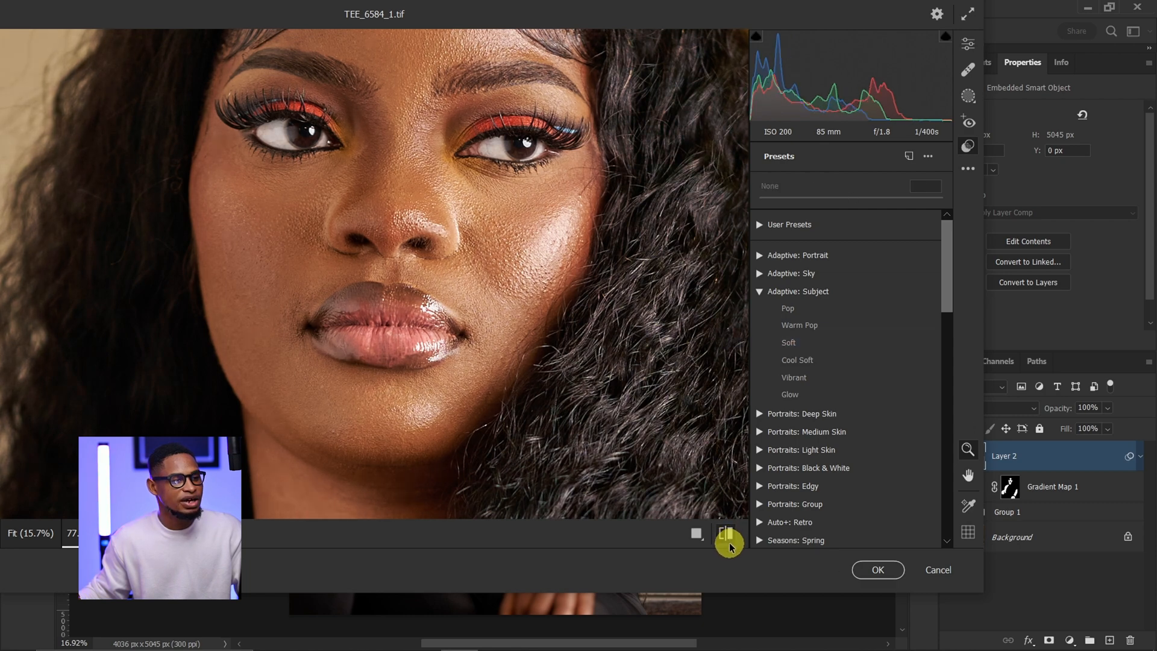
{"action": "left_click", "coordinate": [729, 544]}
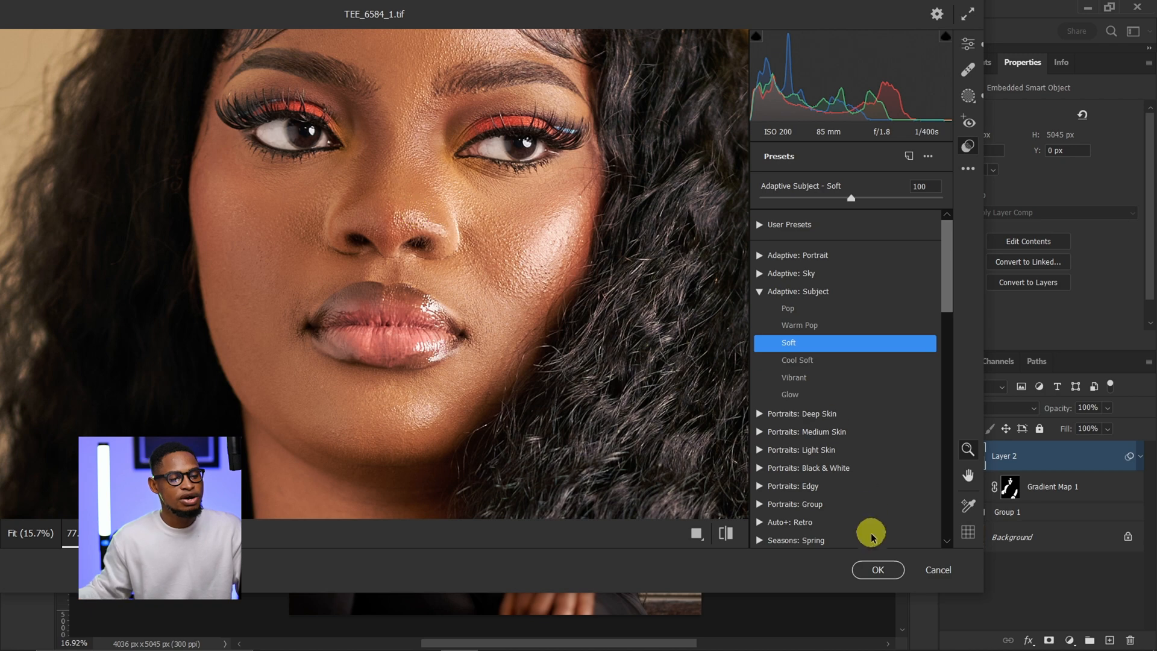
{"action": "left_click", "coordinate": [878, 570]}
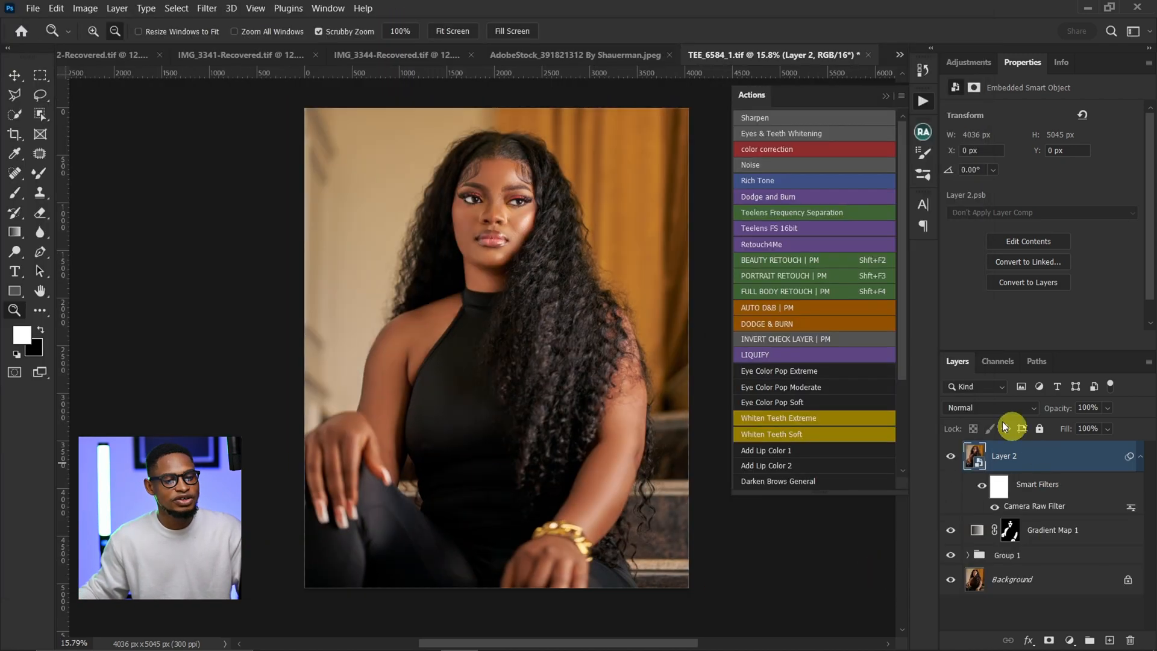
Compare the full portrait with Layer 2 hidden and shown.
{"action": "mouse_move", "coordinate": [522, 187]}
{"action": "left_mouse_down"}
{"action": "mouse_move", "coordinate": [540, 186]}
{"action": "mouse_move", "coordinate": [523, 187]}
{"action": "left_mouse_up"}
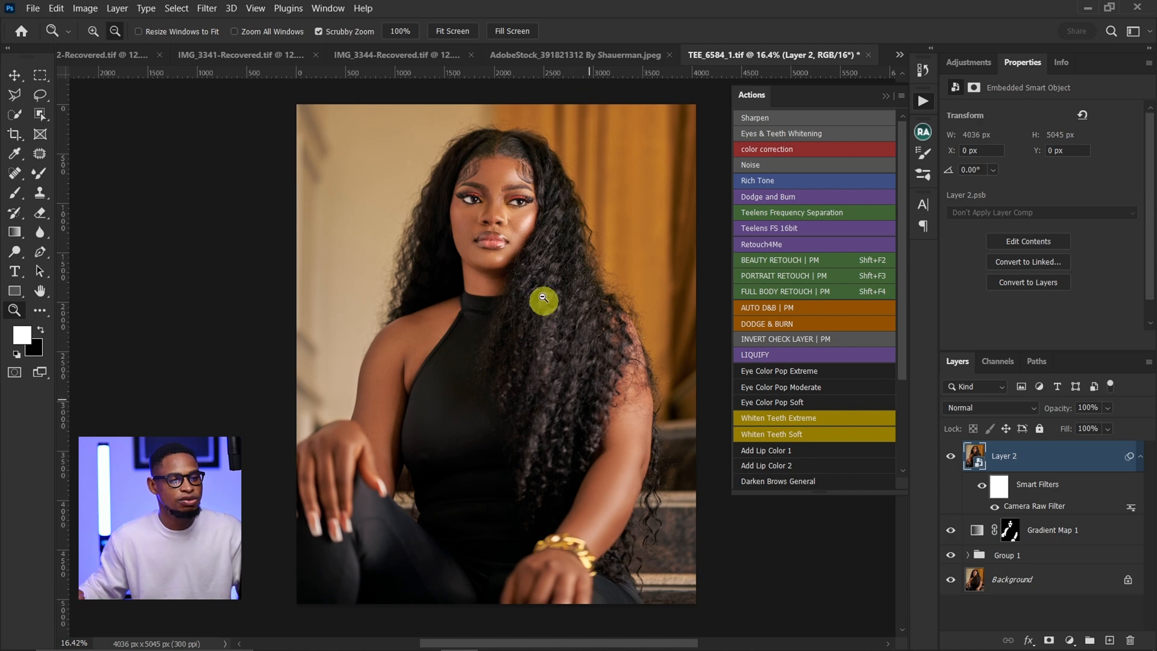
{"action": "left_click", "coordinate": [951, 462]}
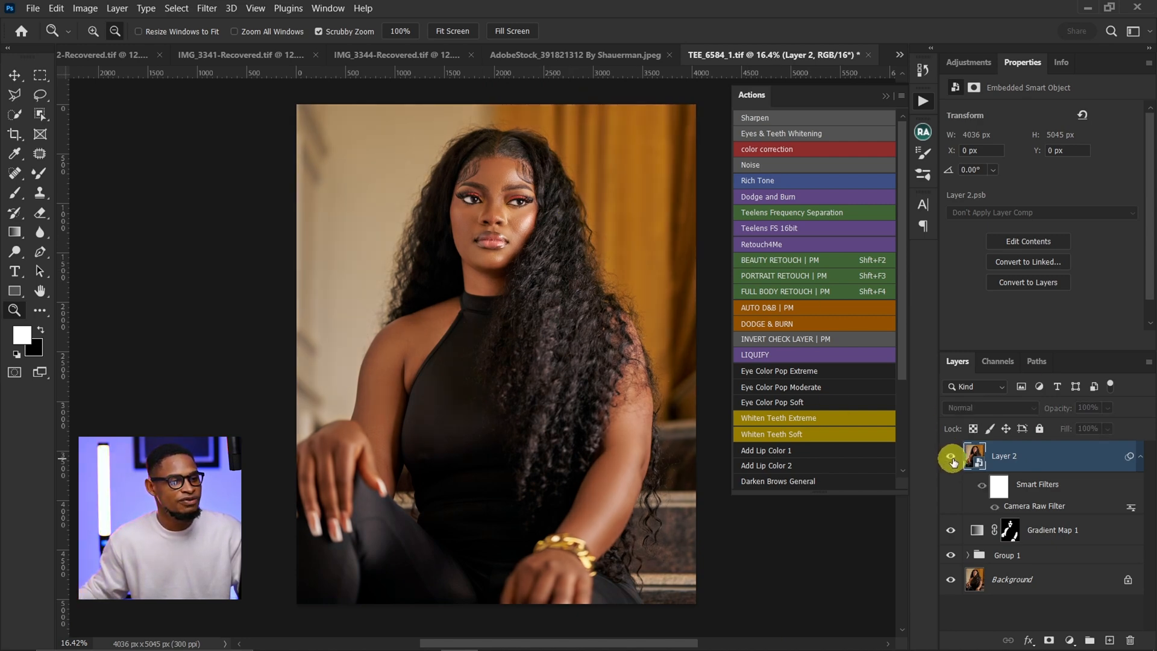
{"action": "left_click", "coordinate": [952, 461]}
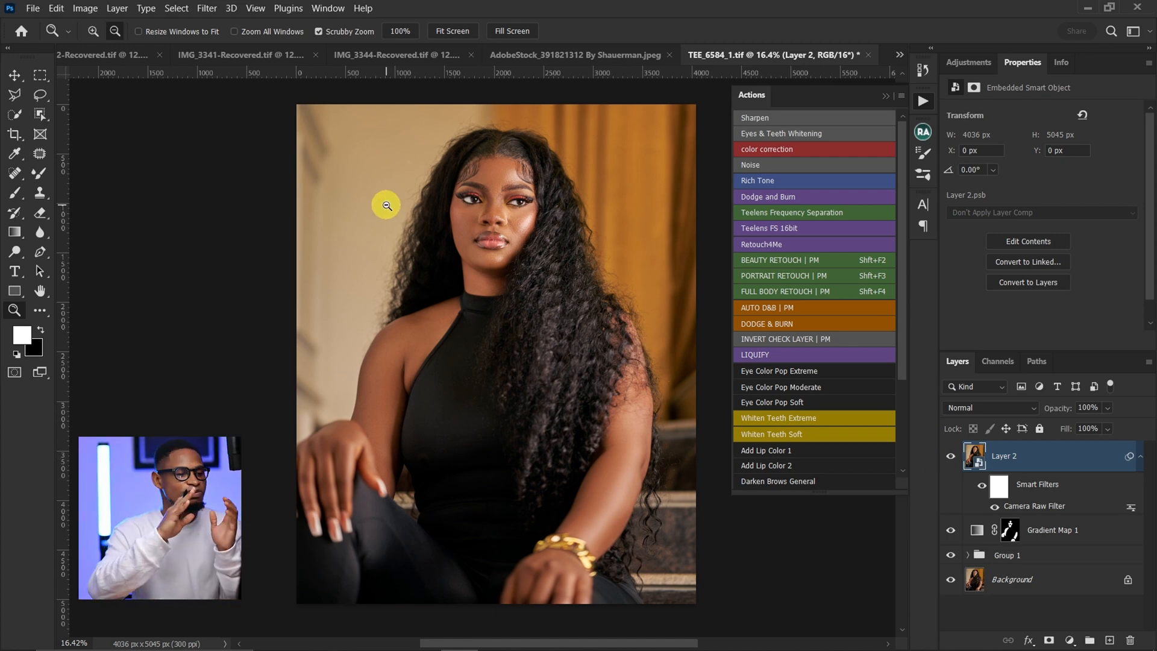
Group all layers above the Background and compare the portrait with the group hidden and shown.
{"action": "left_click", "coordinate": [1039, 566], "text": "shift"}
{"action": "key", "text": "ctrl+g"}
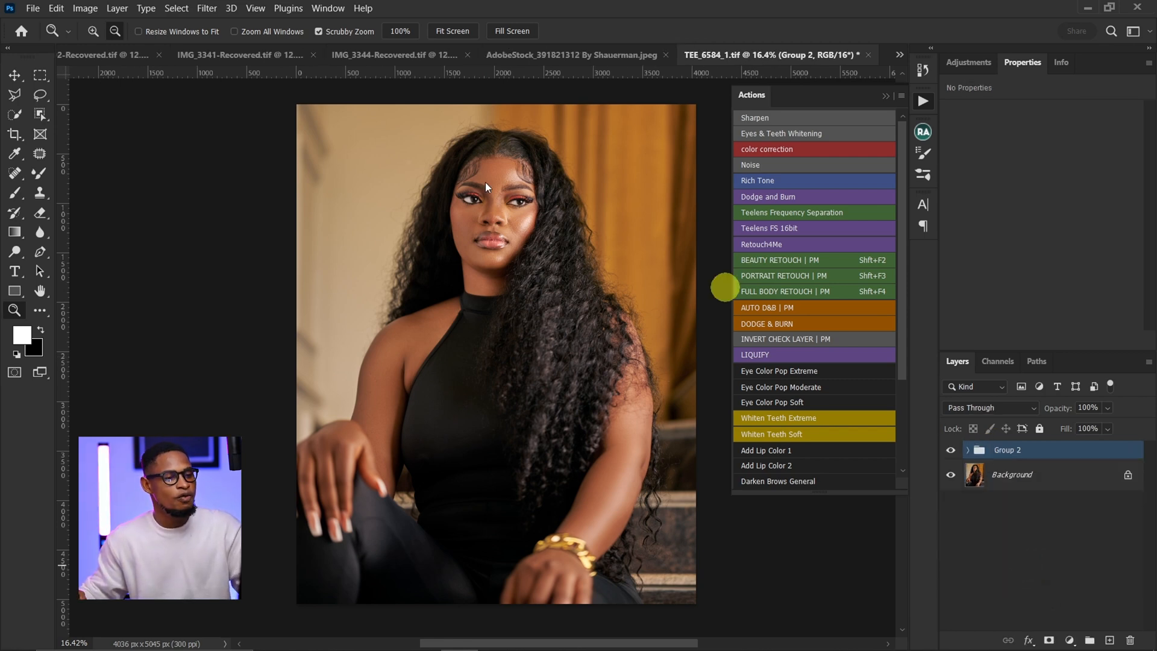
{"action": "left_click", "coordinate": [951, 450]}
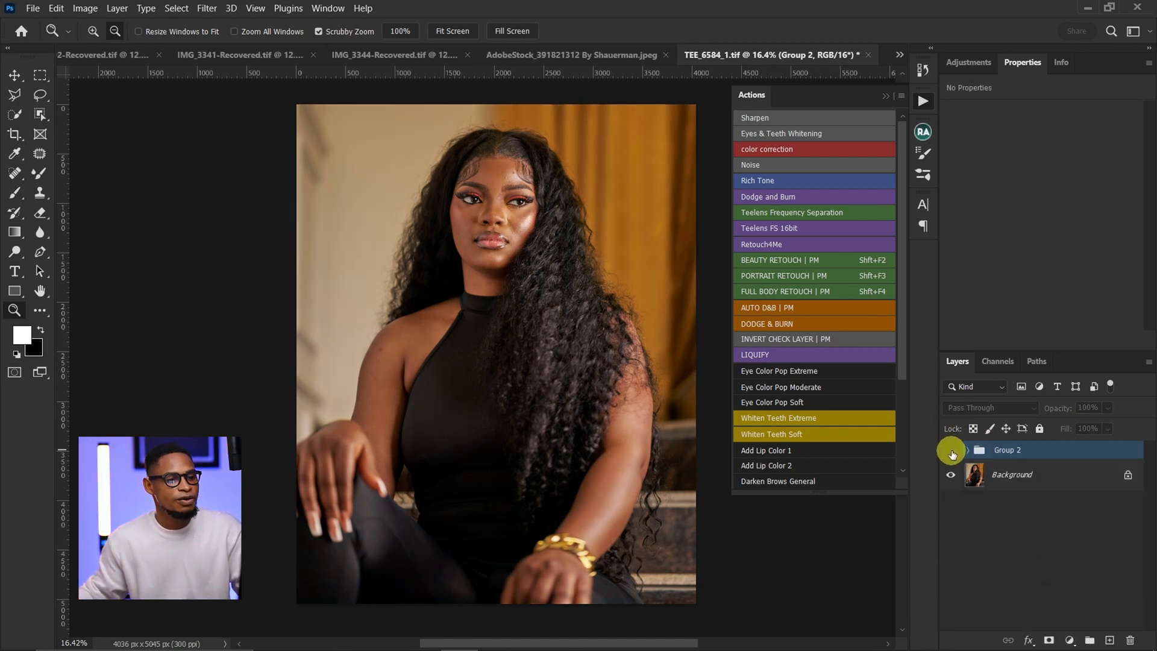
{"action": "left_click", "coordinate": [951, 451]}
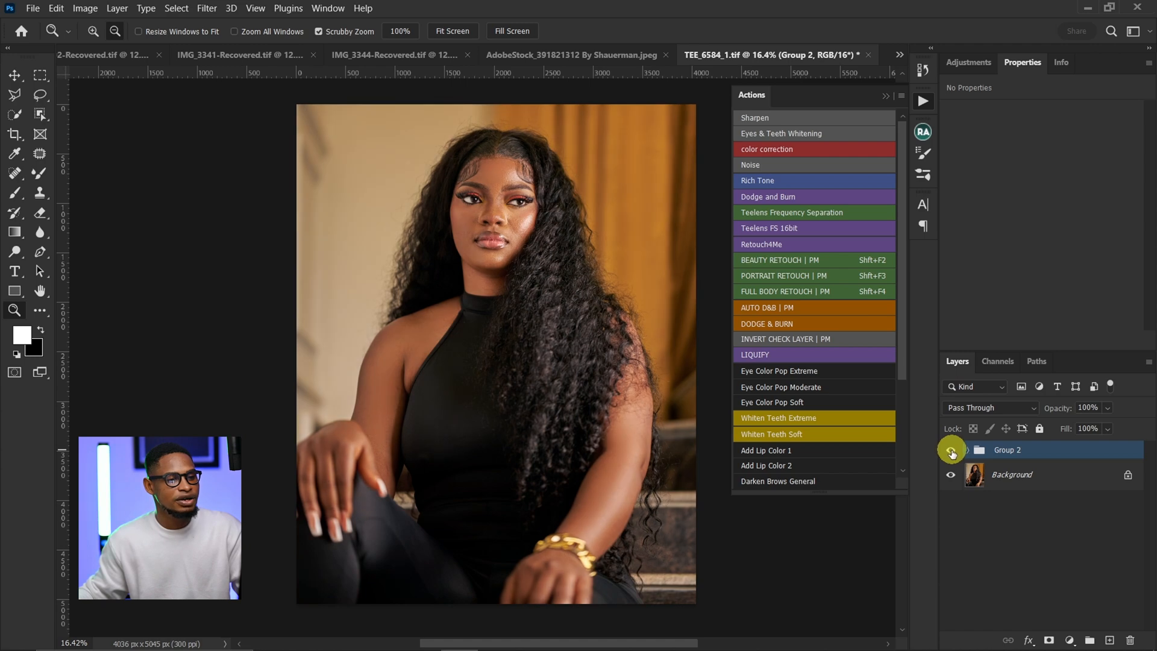
{"action": "left_click", "coordinate": [951, 451]}
{"action": "left_click", "coordinate": [951, 451]}
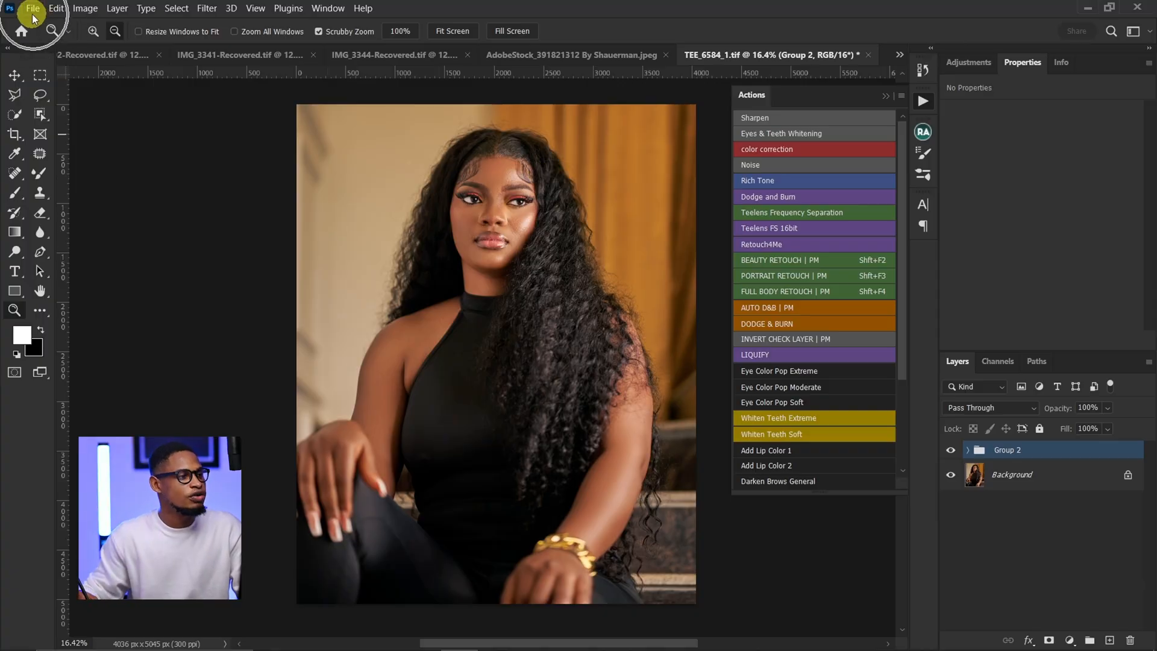
Open the Save for Web (Legacy) export settings for the retouched portrait.
{"action": "left_click", "coordinate": [33, 8]}
{"action": "mouse_move", "coordinate": [183, 263]}
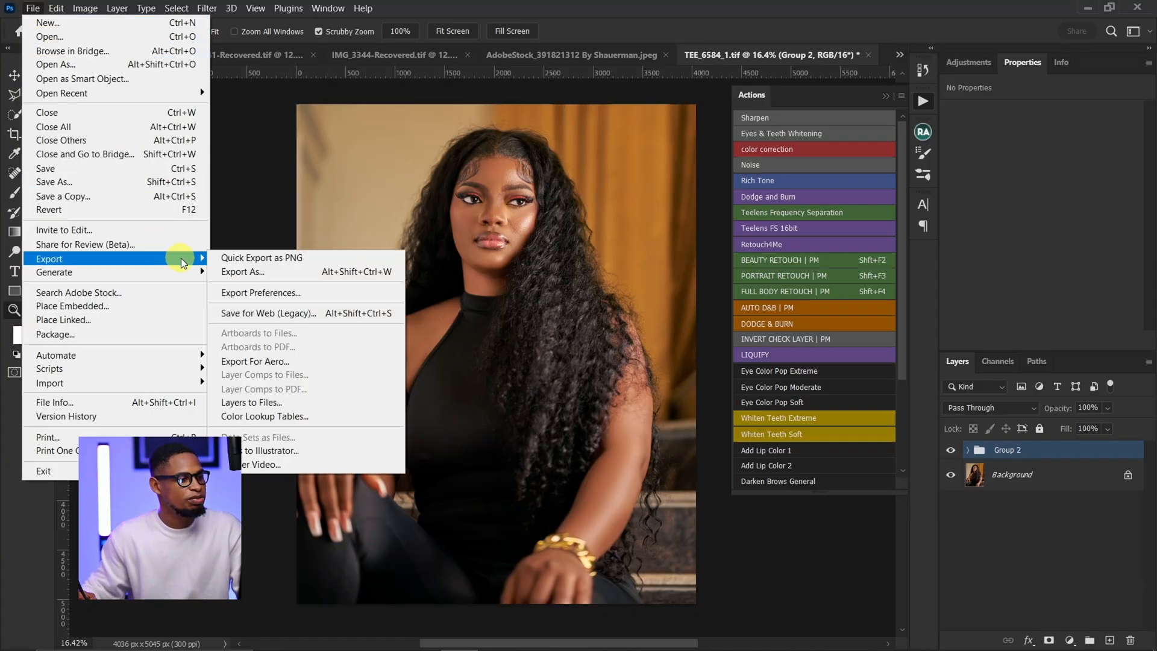
{"action": "left_click", "coordinate": [310, 313]}
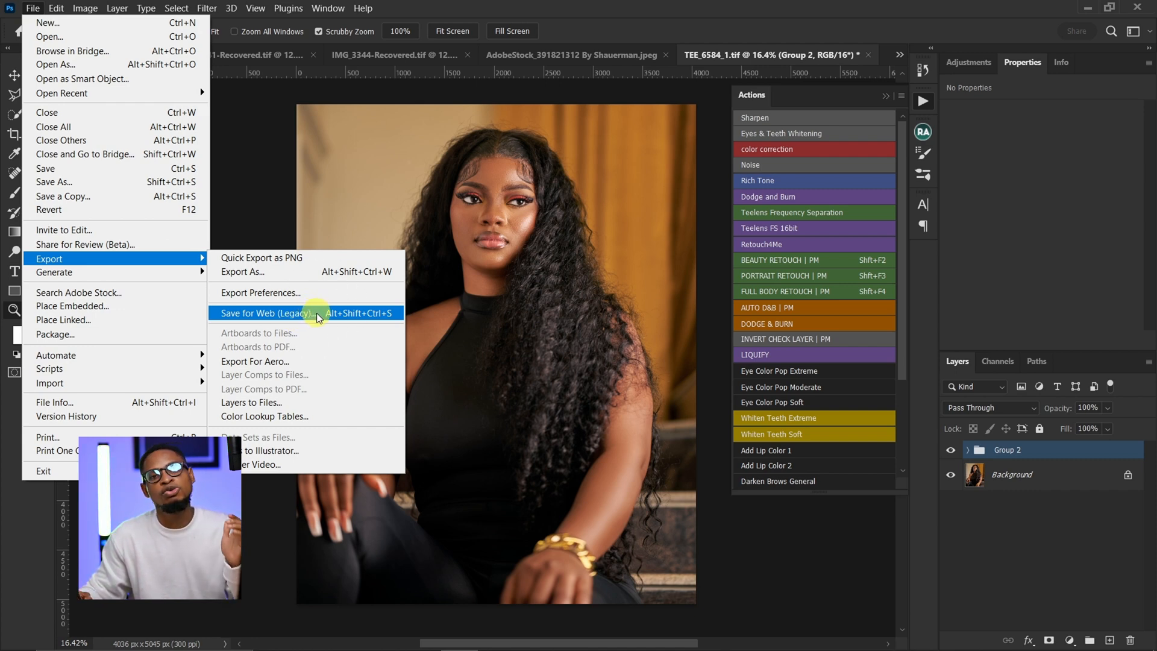
{"action": "key", "text": "ctrl"}
{"action": "key", "text": "ctrl"}
{"action": "key", "text": "ctrl"}
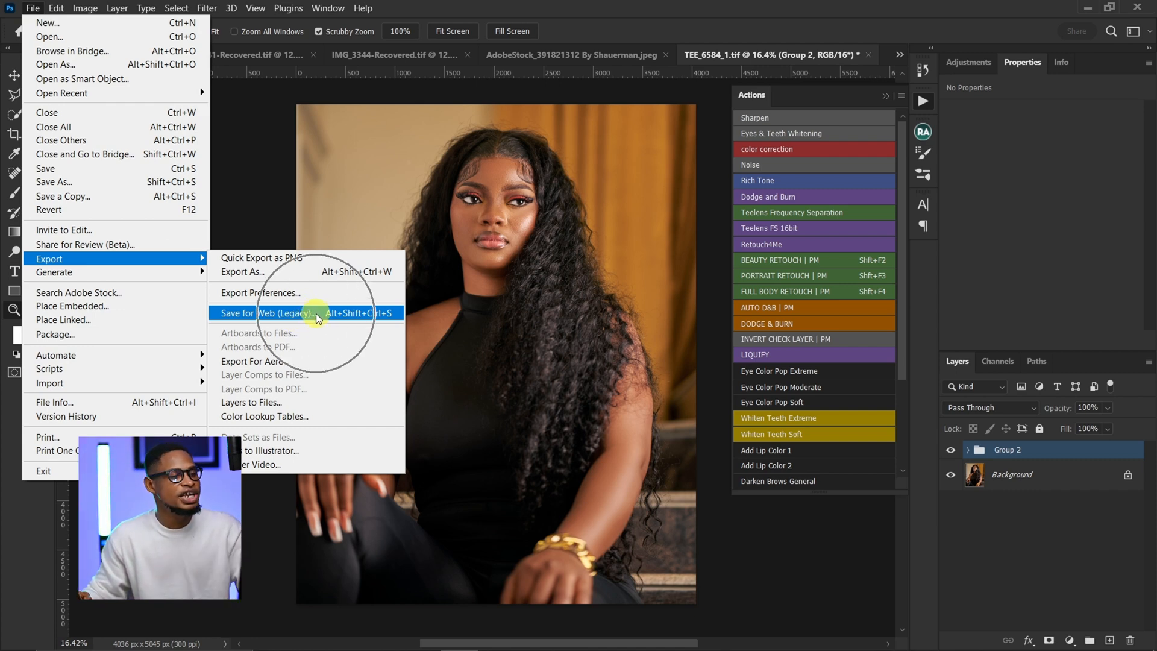
{"action": "left_click", "coordinate": [320, 314]}
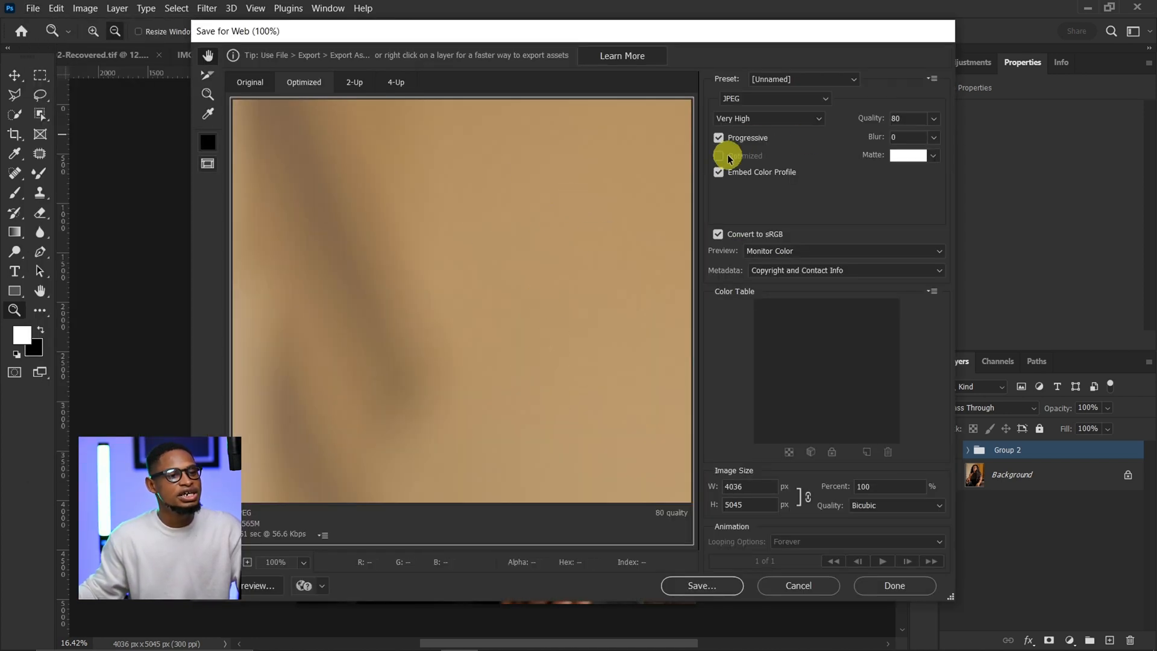
Examine the JPEG format, progressive, color profile, sRGB conversion and quality settings, and close the Save for Web settings without exporting.
{"action": "key", "text": "ctrl"}
{"action": "key", "text": "ctrl"}
{"action": "key", "text": "ctrl"}
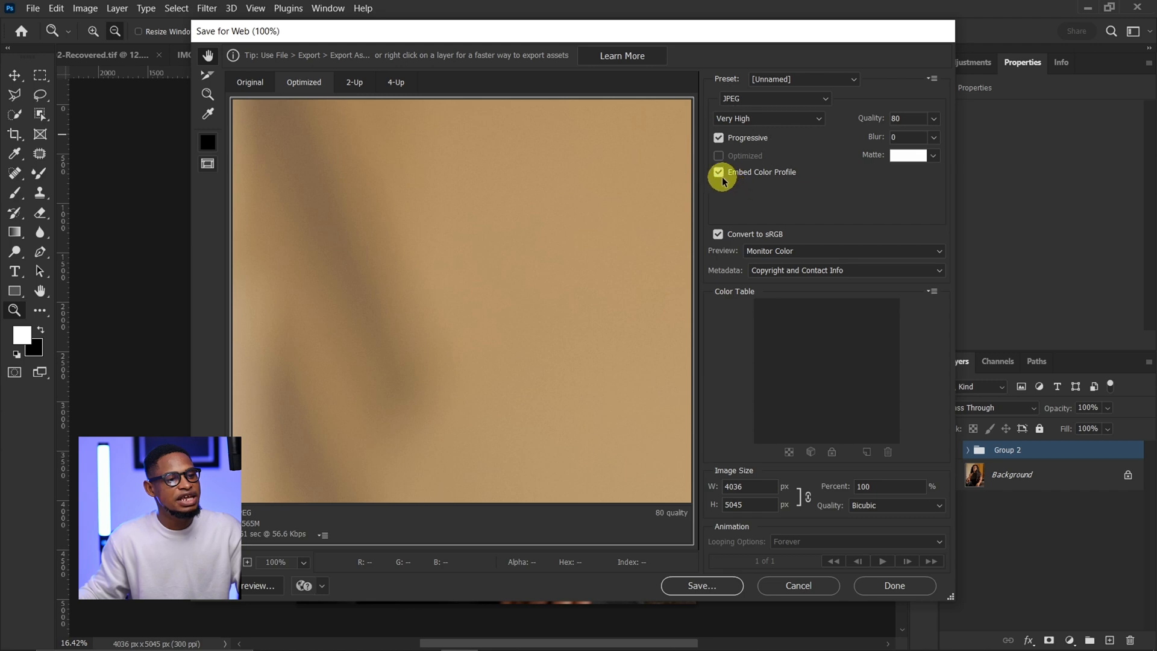
{"action": "key", "text": "ctrl"}
{"action": "key", "text": "ctrl"}
{"action": "key", "text": "ctrl"}
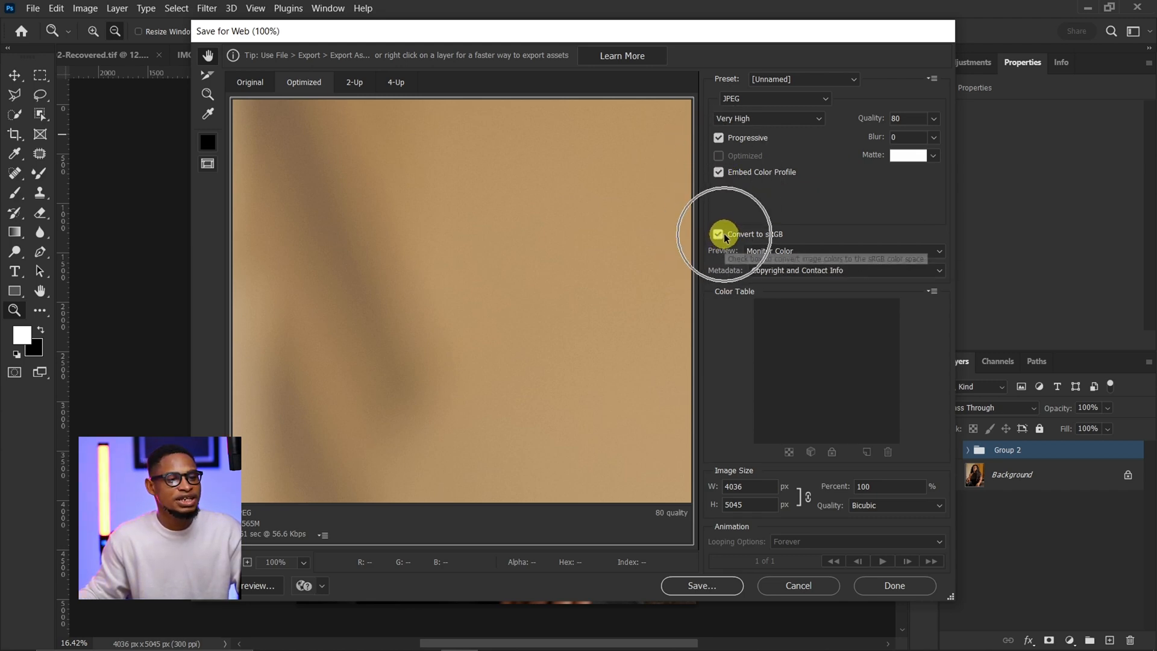
{"action": "key", "text": "ctrl"}
{"action": "key", "text": "ctrl"}
{"action": "key", "text": "ctrl"}
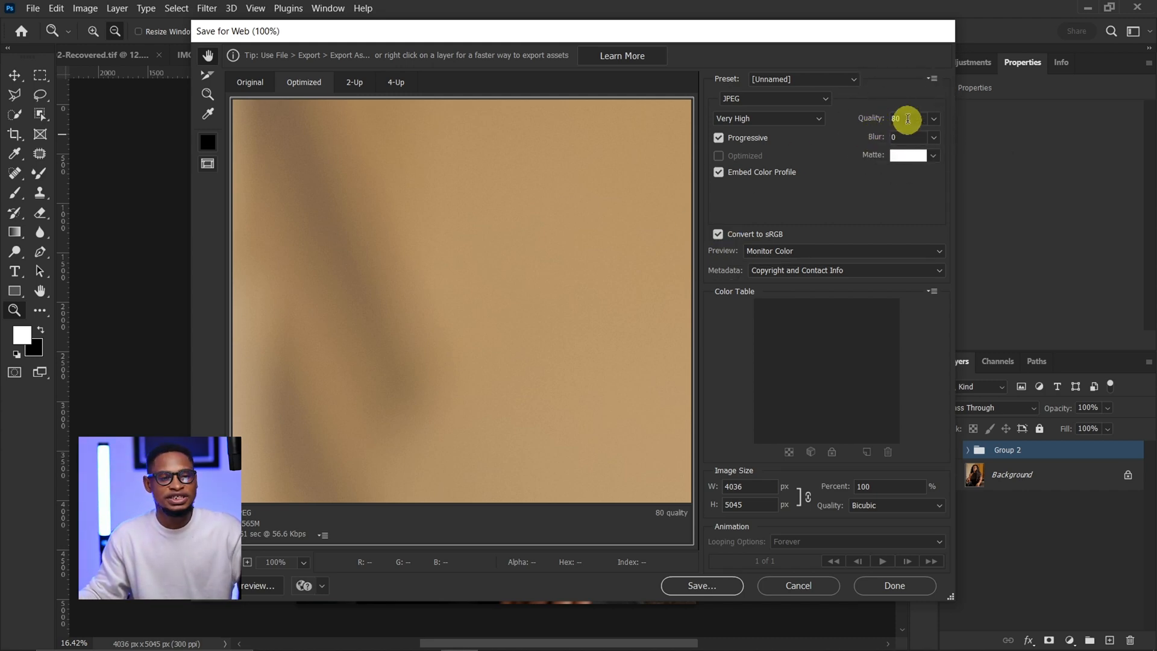
{"action": "key", "text": "ctrl"}
{"action": "key", "text": "ctrl"}
{"action": "key", "text": "ctrl"}
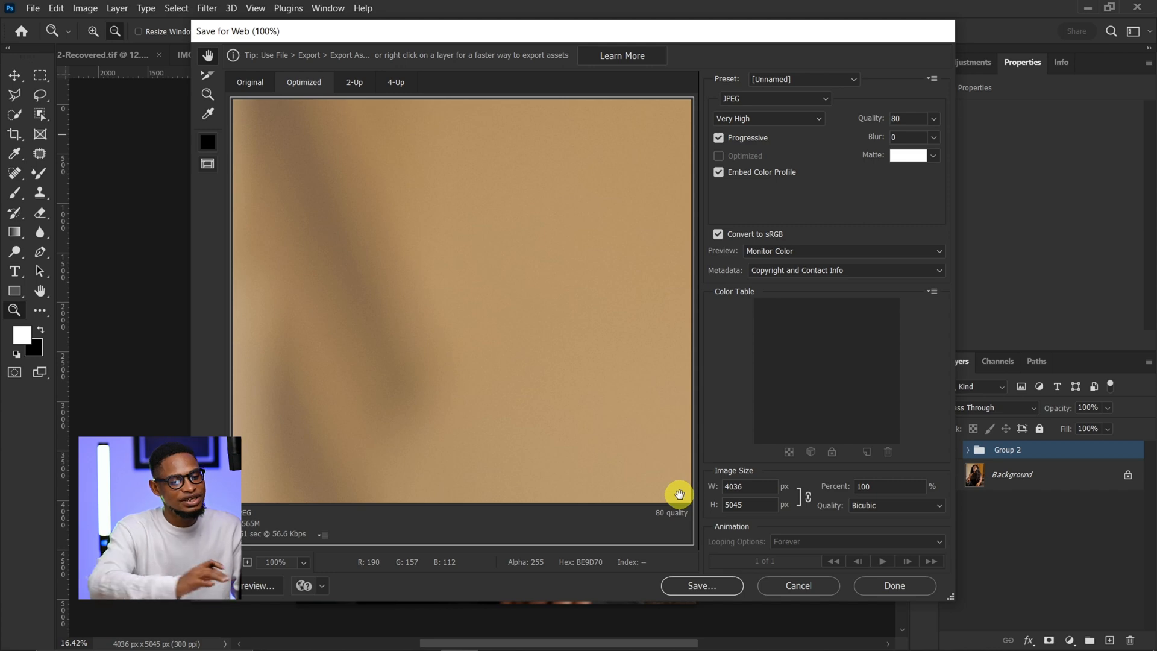
{"action": "left_click", "coordinate": [808, 585]}
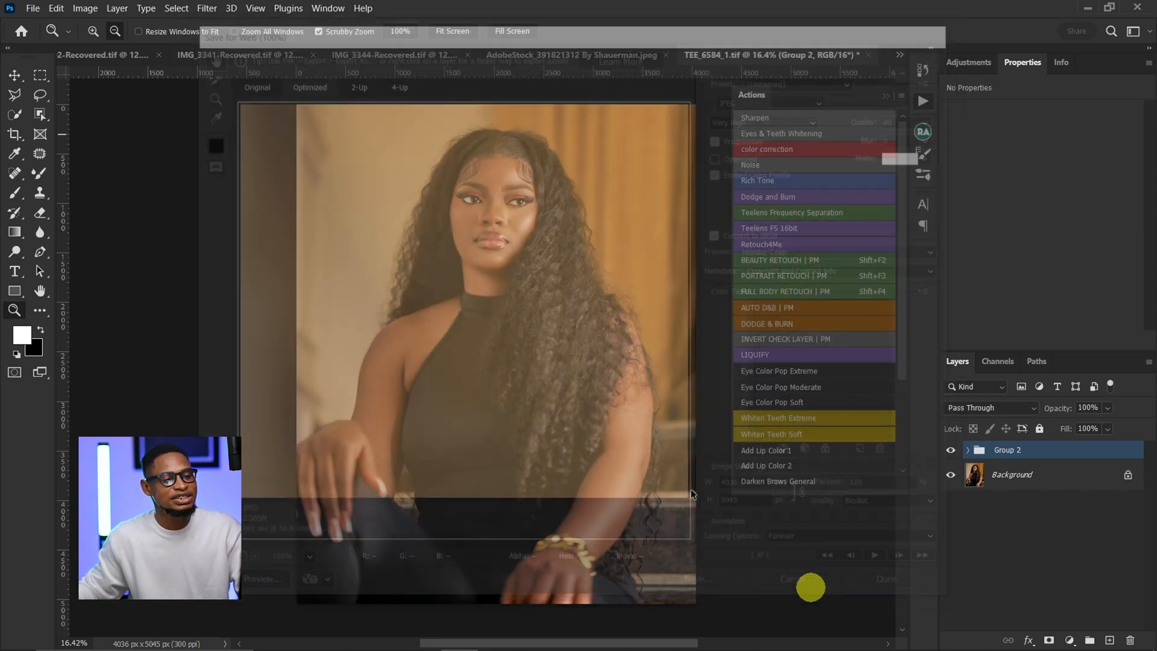